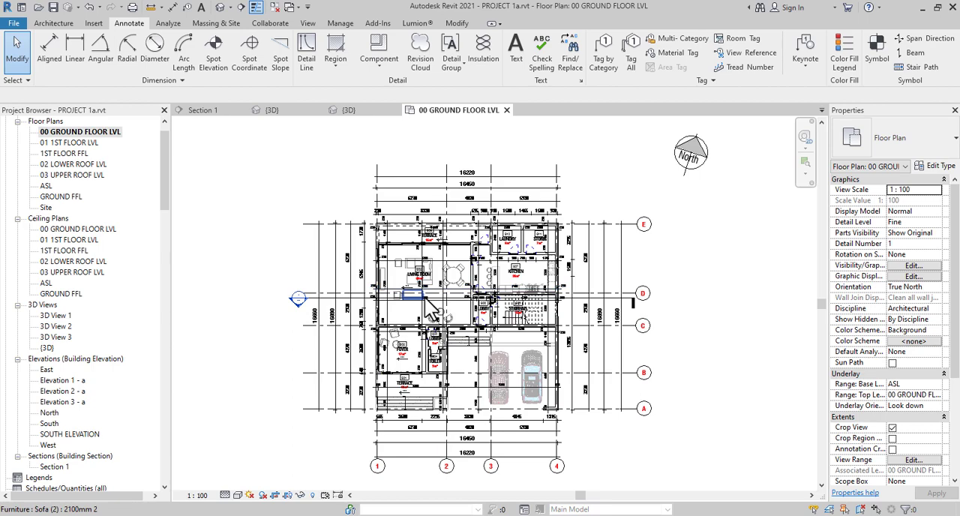
Examine the ground floor plan's rooms, interior dimensions and outer dimension strings up close and as a whole
scroll(429, 310, "up", 4)
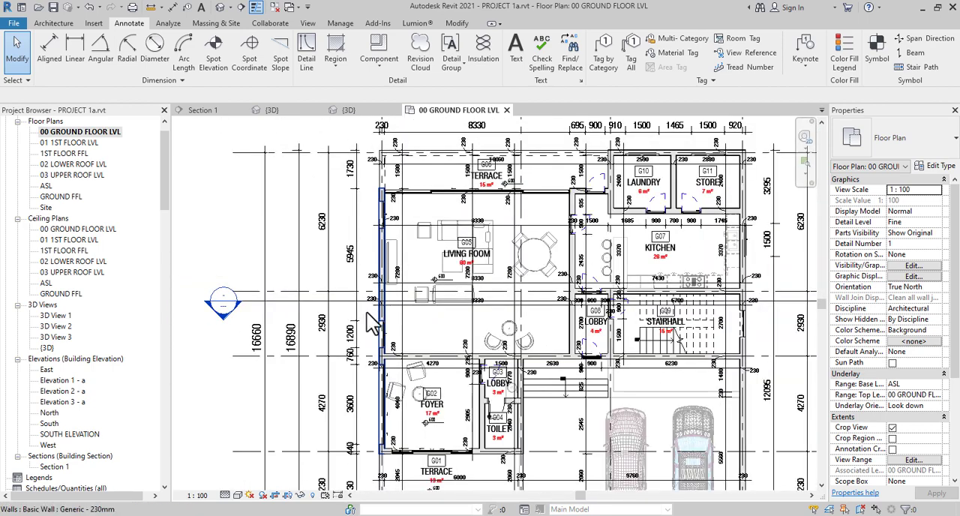
scroll(311, 289, "down", 3)
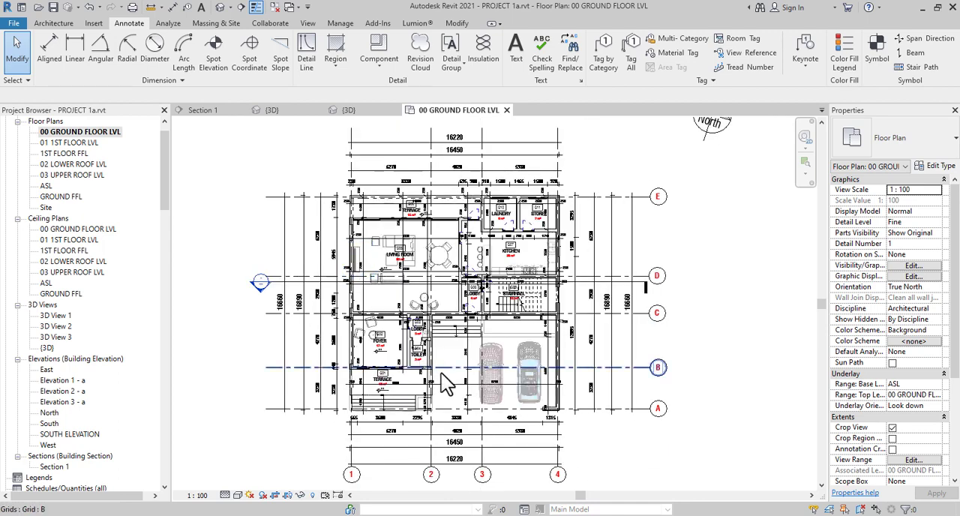
scroll(431, 333, "down", 2)
scroll(427, 322, "up", 3)
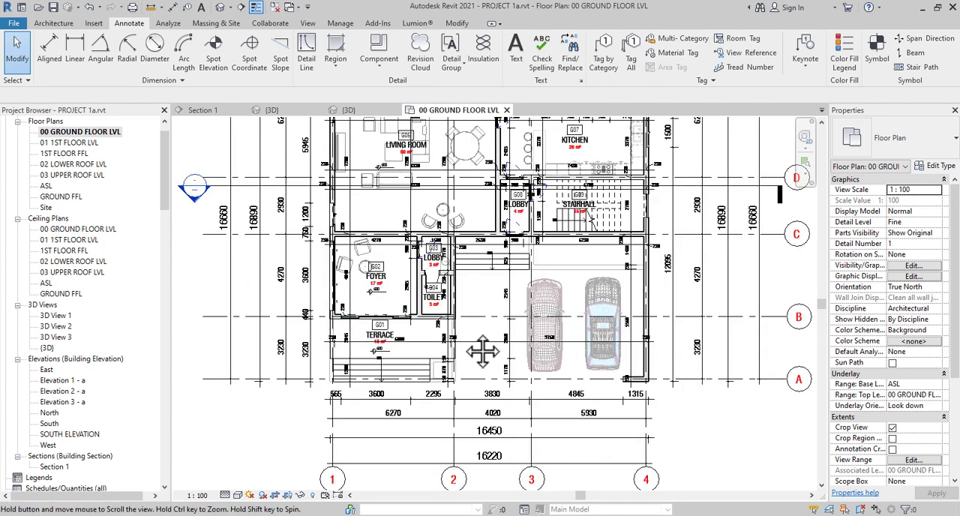
scroll(432, 323, "down", 1)
scroll(435, 267, "down", 1)
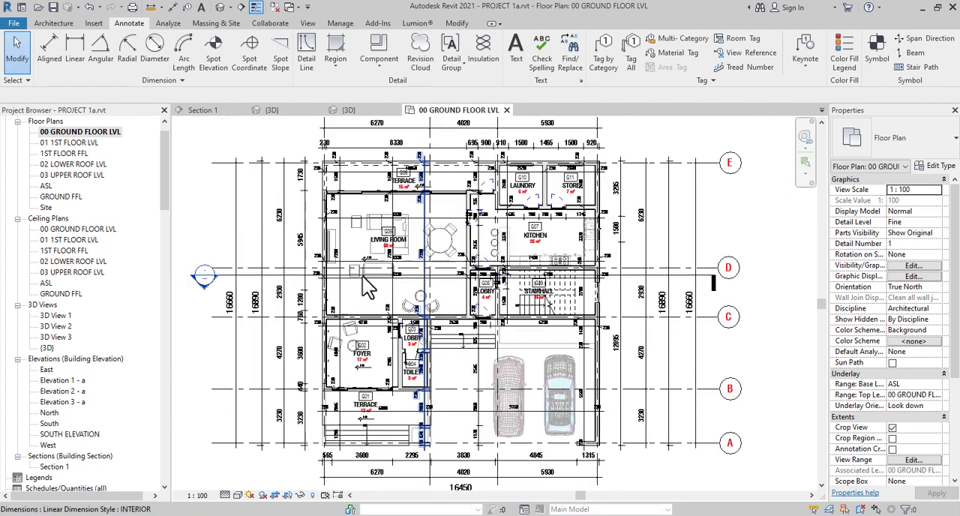
scroll(374, 290, "up", 3)
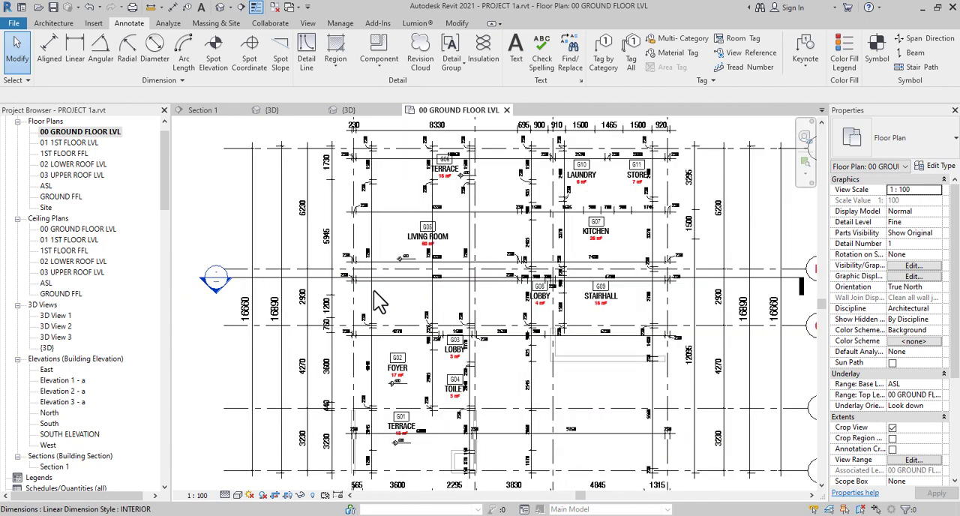
scroll(374, 290, "down", 4)
left_click(620, 272)
scroll(417, 306, "up", 3)
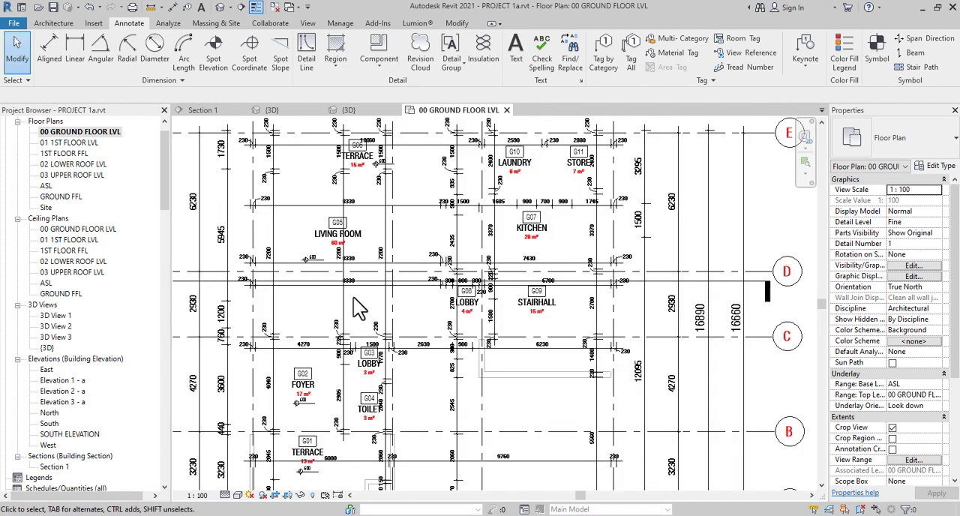
middle_click_drag(398, 320, 535, 319)
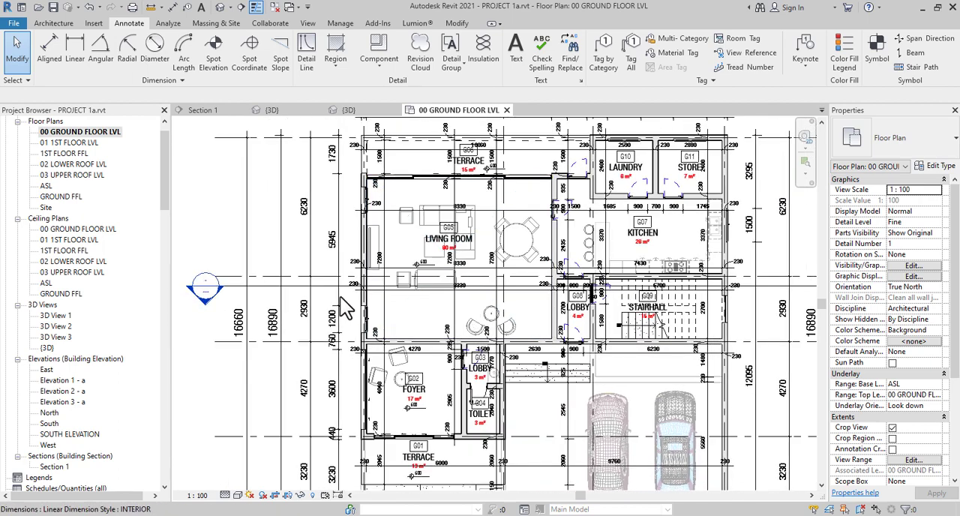
scroll(326, 291, "up", 1)
scroll(325, 291, "down", 2)
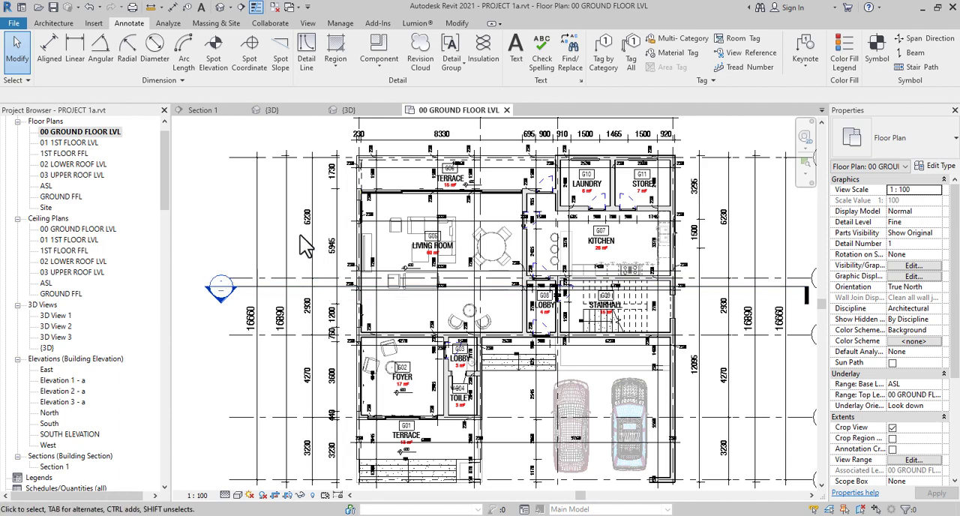
scroll(320, 309, "up", 2)
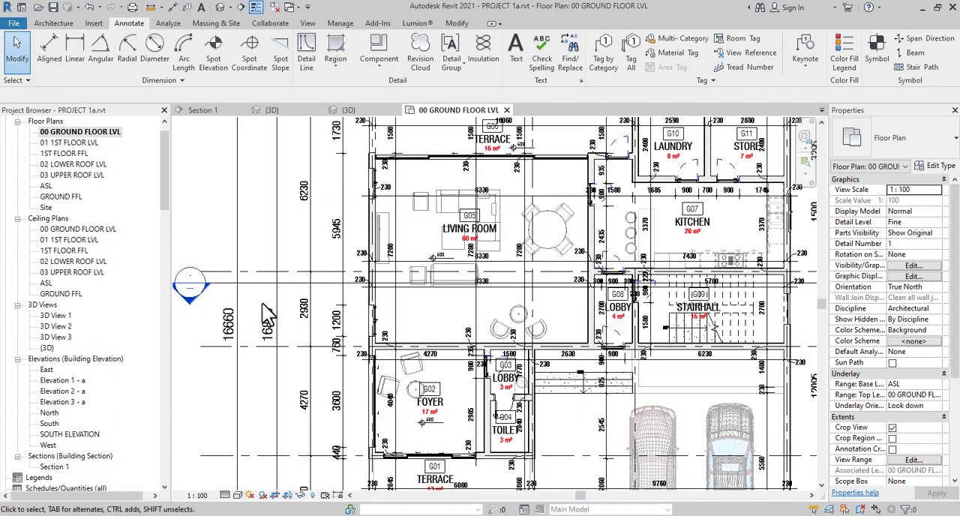
scroll(286, 307, "down", 2)
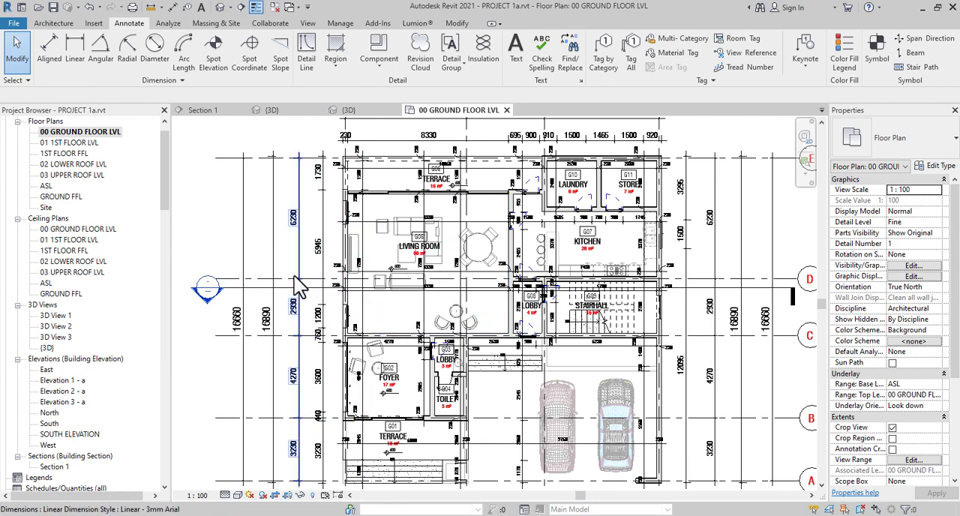
scroll(298, 295, "down", 1)
middle_click_drag(315, 311, 326, 267)
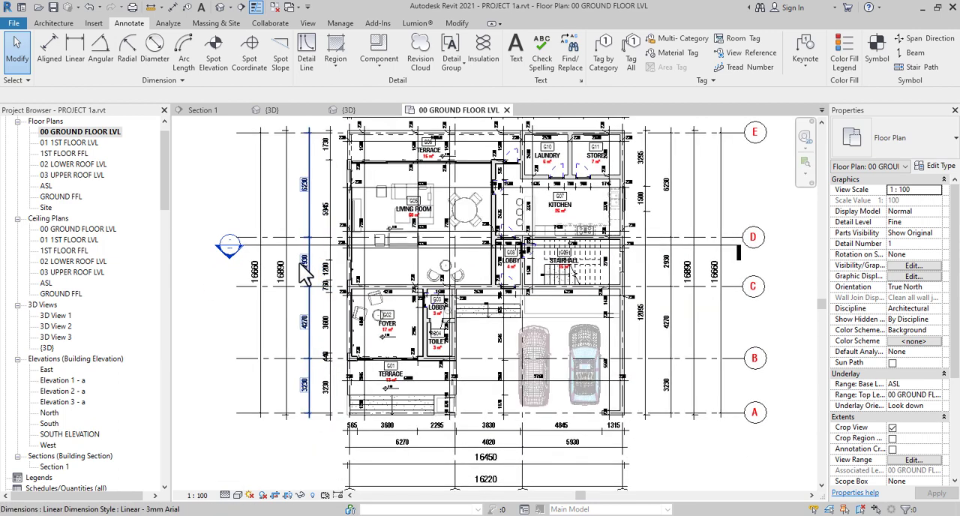
scroll(299, 263, "up", 4)
scroll(265, 242, "down", 3)
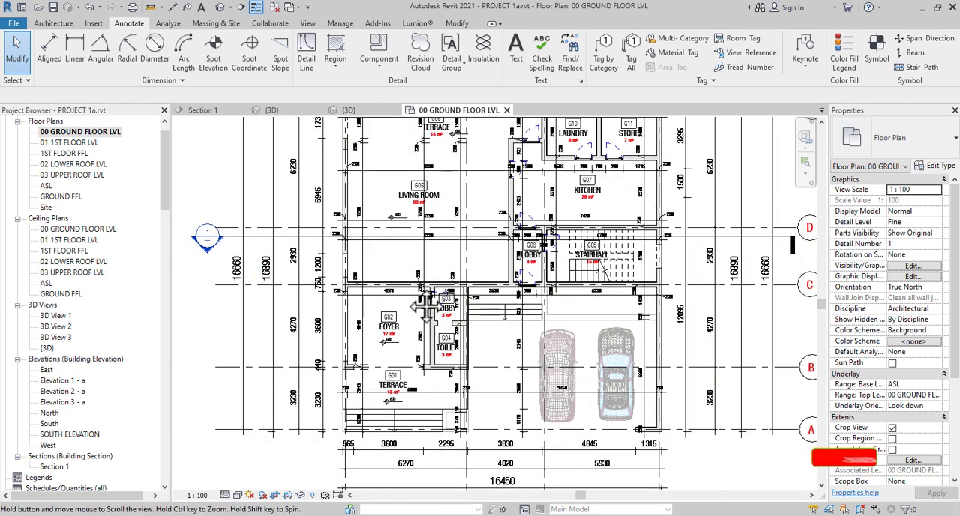
Follow the section line across the ground floor plan from its head past the living room and stairhall to its tail
middle_click_drag(340, 257, 318, 311)
scroll(317, 312, "down", 1)
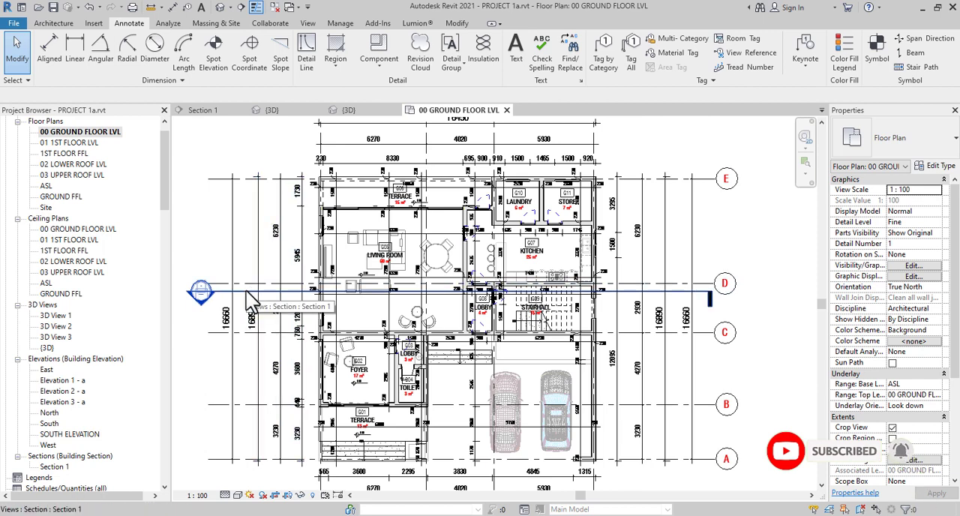
scroll(707, 296, "up", 2)
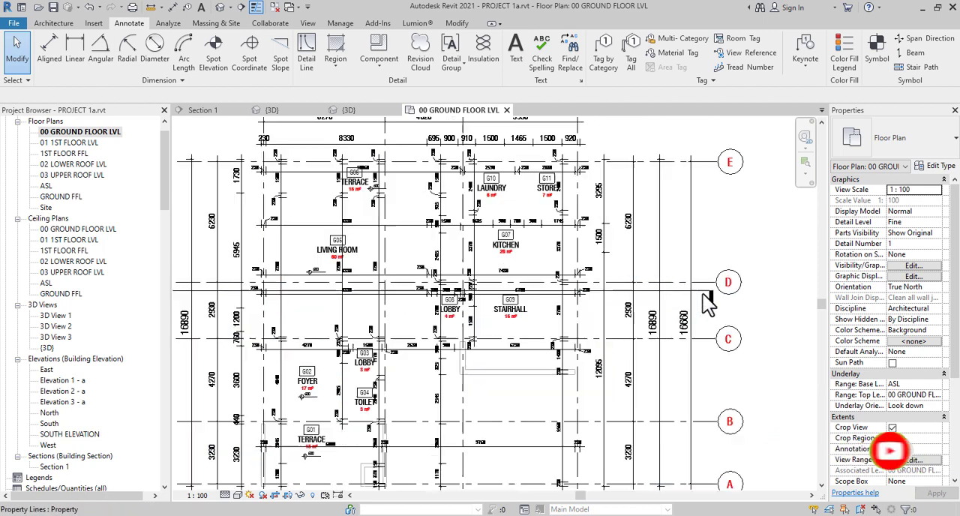
scroll(604, 300, "down", 4)
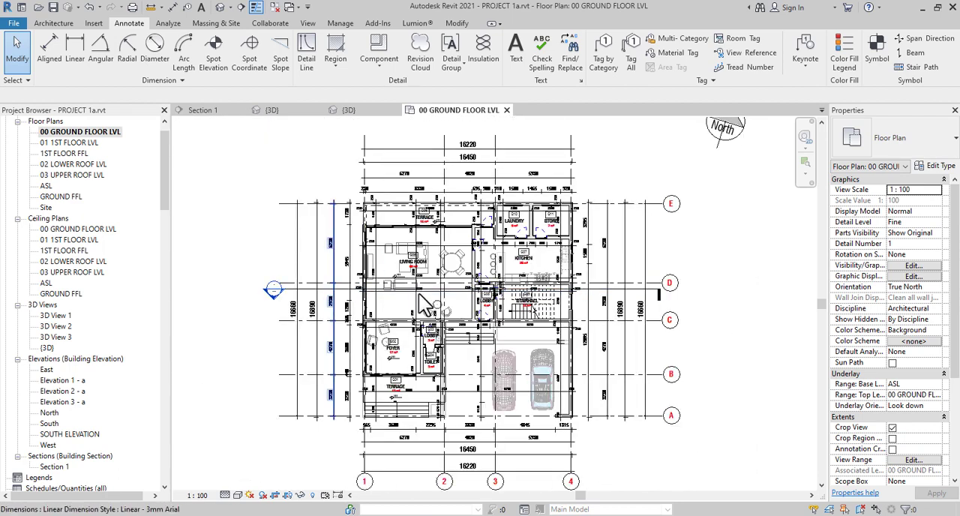
scroll(581, 309, "up", 5)
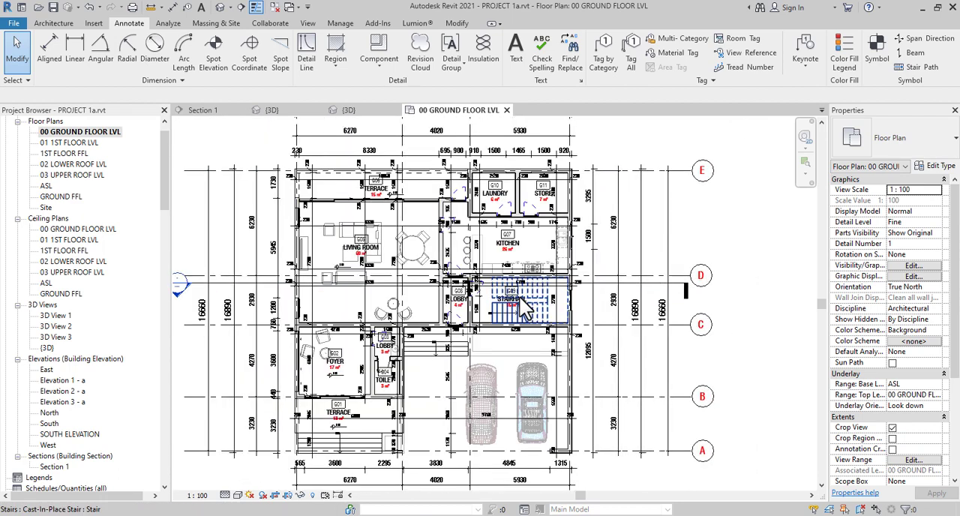
scroll(450, 307, "down", 2)
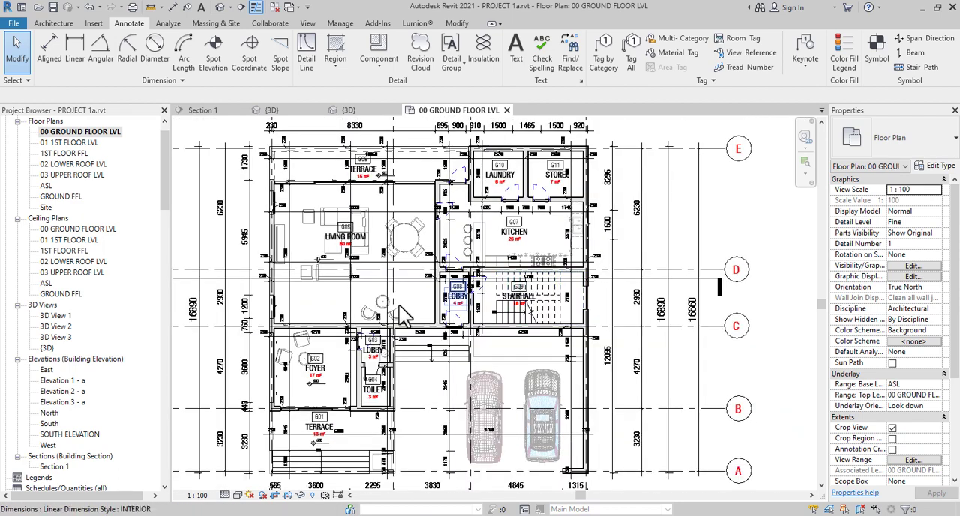
middle_click_drag(454, 333, 604, 333)
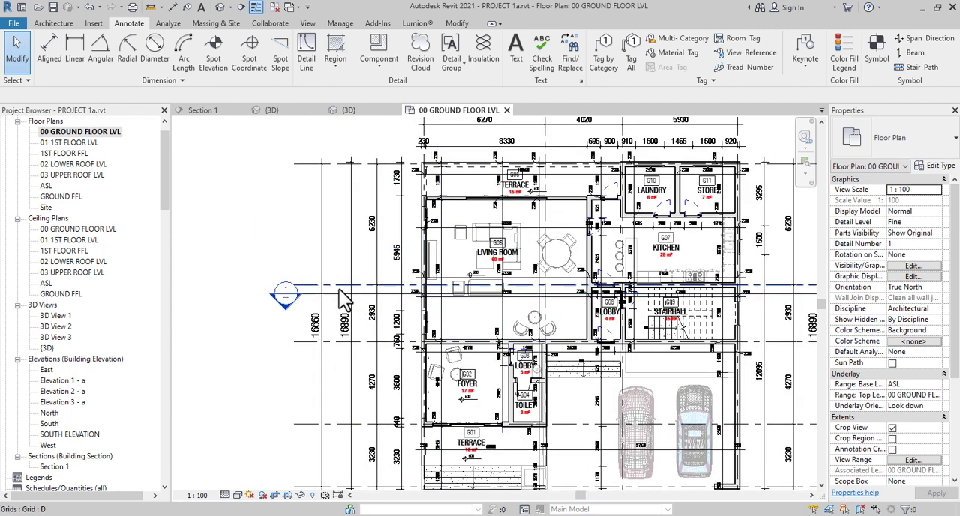
scroll(341, 299, "down", 2)
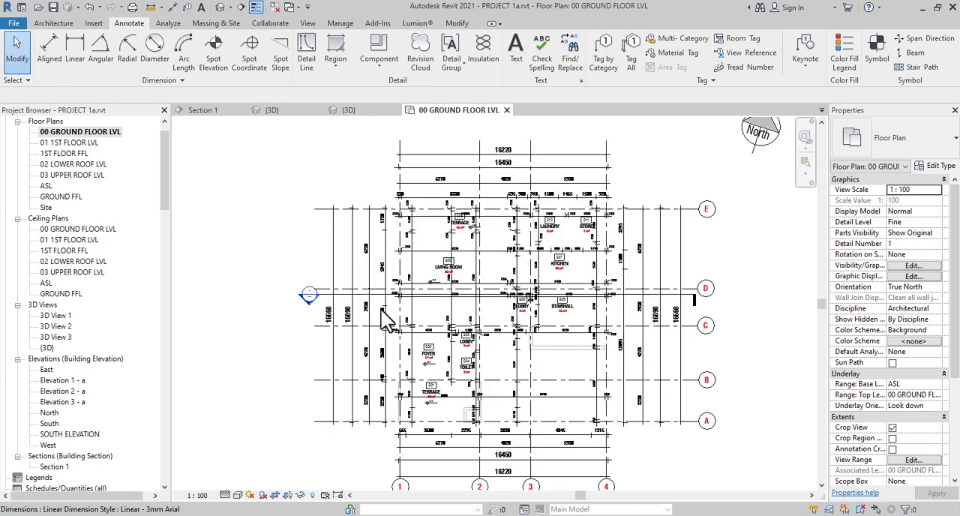
scroll(384, 317, "down", 1)
Open the 01 1ST FLOOR LVL floor plan and examine its bedrooms, bathrooms, stairhall and roof skylight
left_click(82, 145)
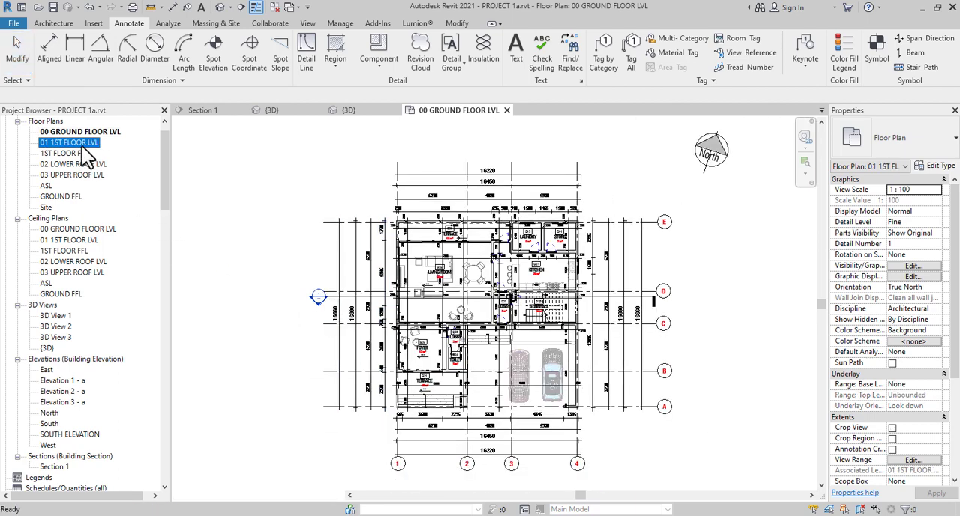
double_click(81, 146)
scroll(558, 300, "up", 2)
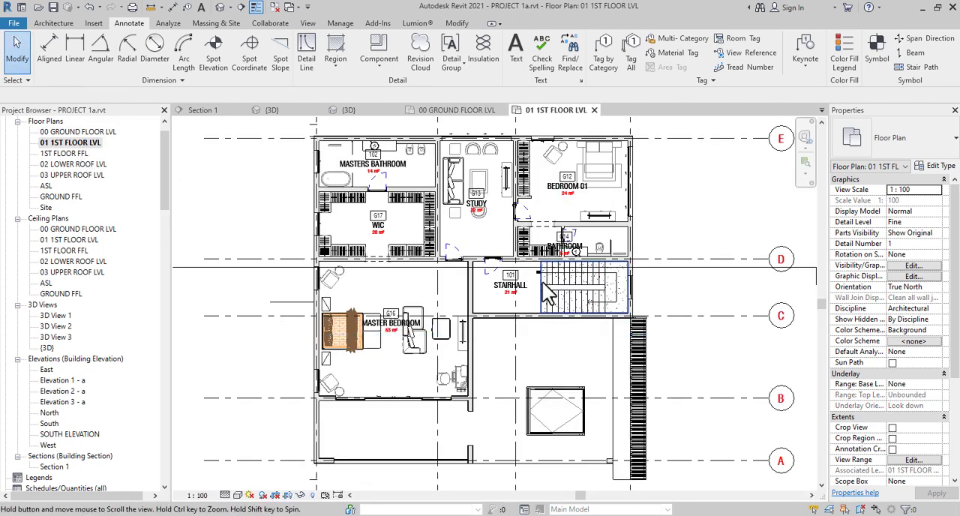
scroll(556, 248, "up", 6)
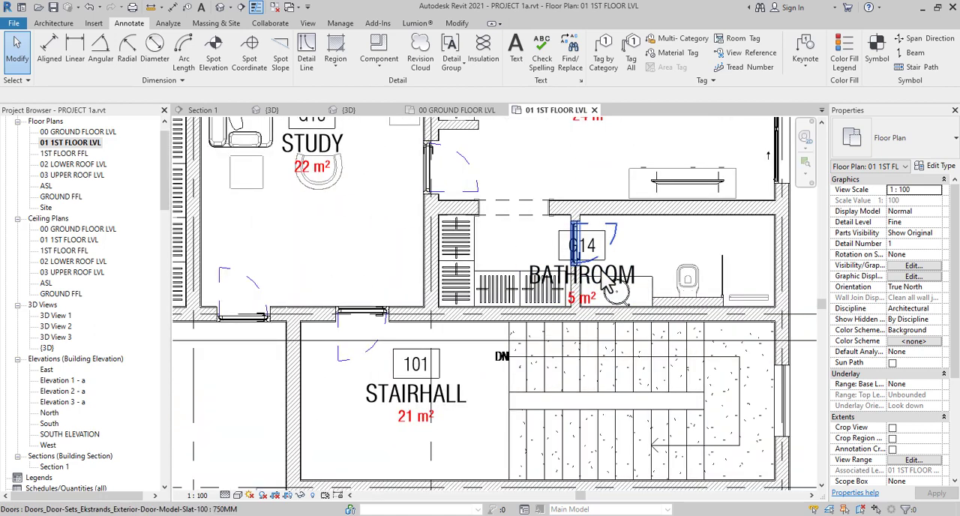
left_click(609, 283)
scroll(630, 277, "down", 5)
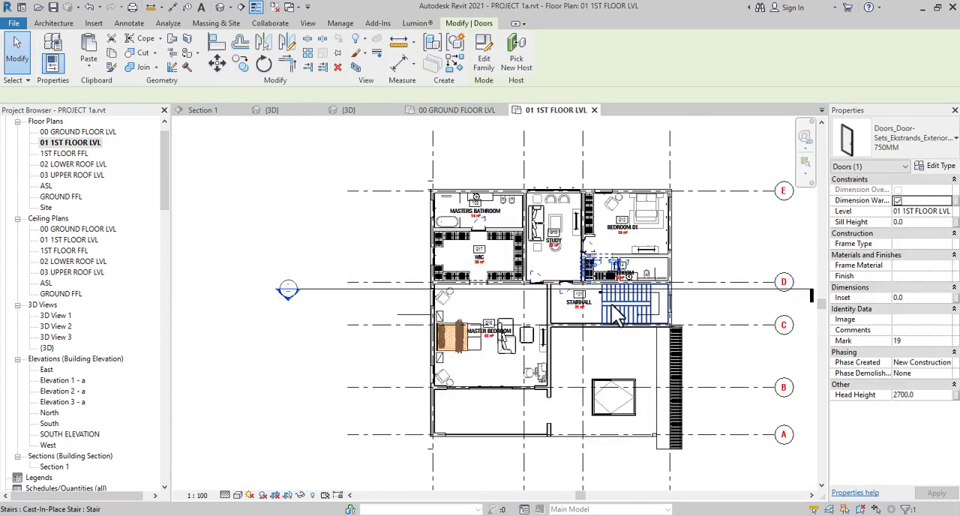
scroll(615, 315, "up", 2)
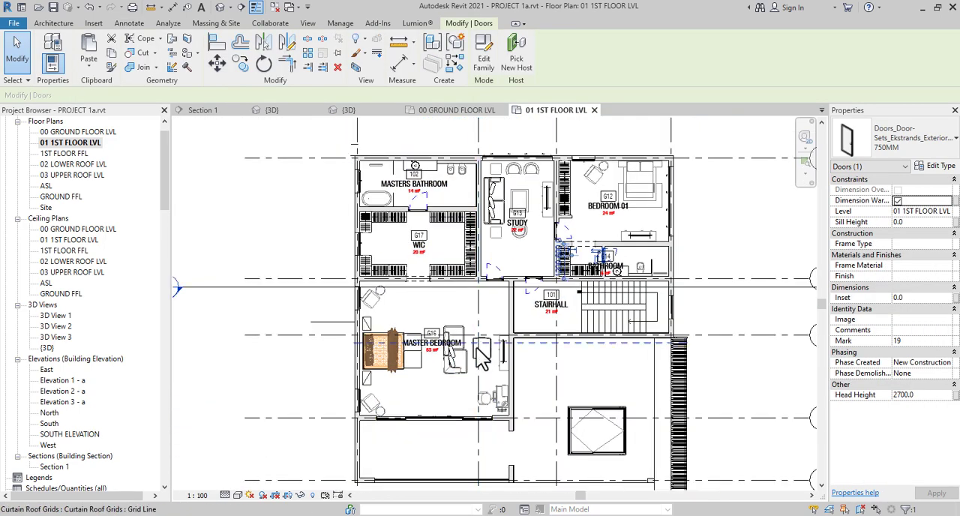
scroll(480, 360, "down", 1)
scroll(466, 367, "up", 2)
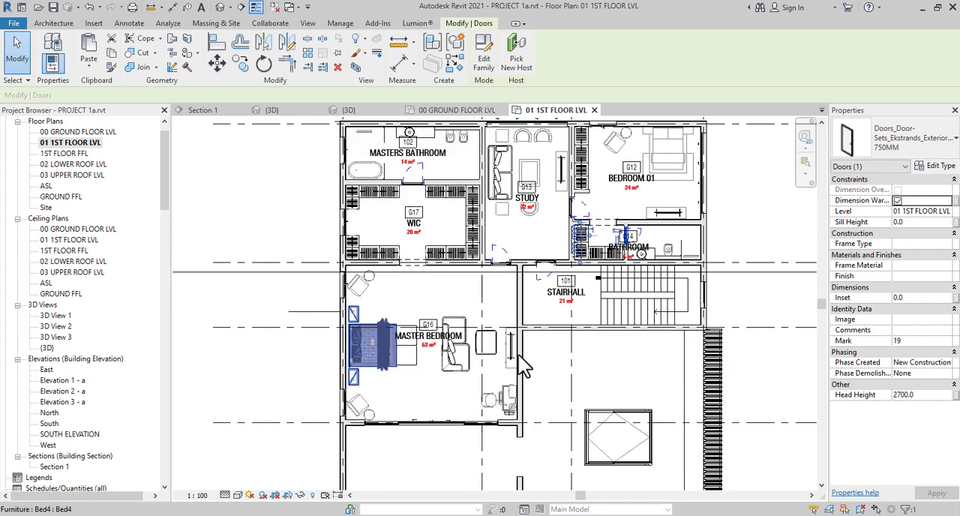
middle_click_drag(511, 373, 497, 456)
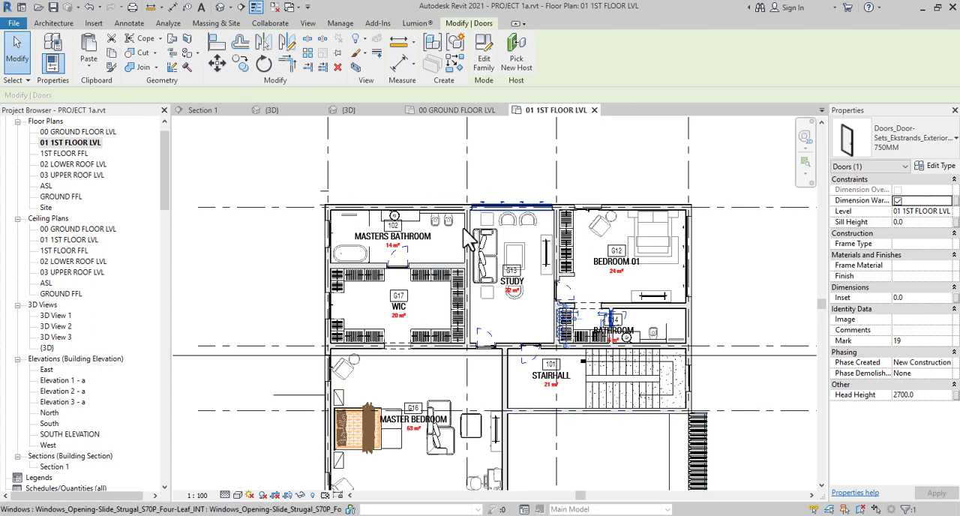
scroll(459, 285, "down", 2)
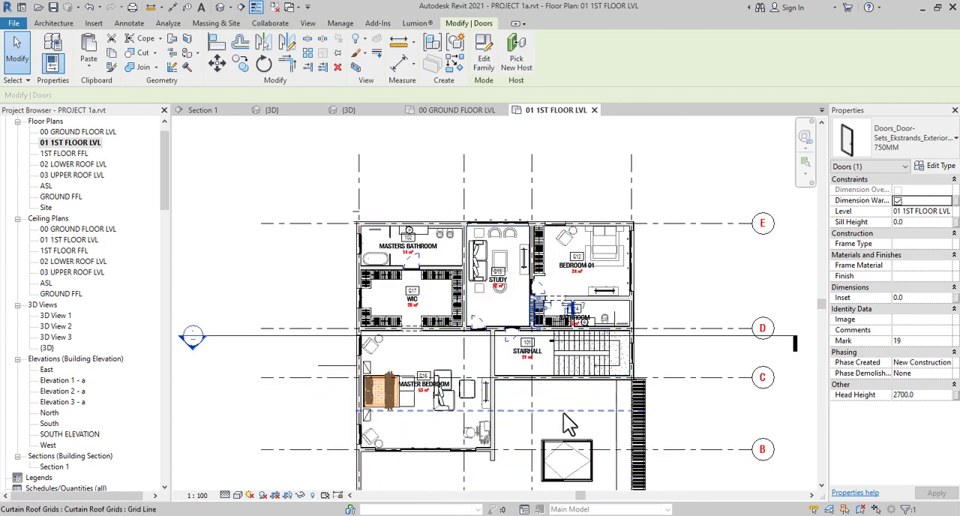
middle_click_drag(600, 487, 600, 408)
scroll(600, 397, "up", 2)
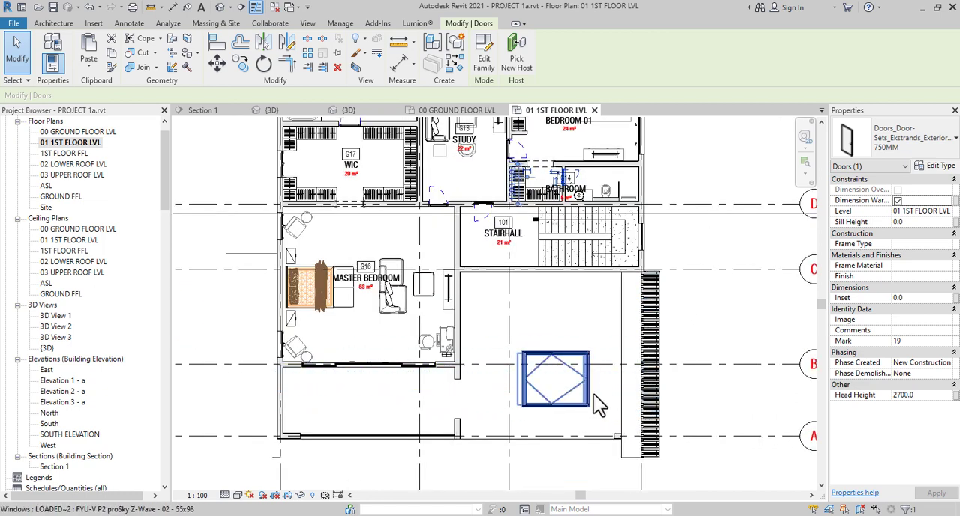
Open the default 3D view and inspect the whole house from outside
left_click(221, 9)
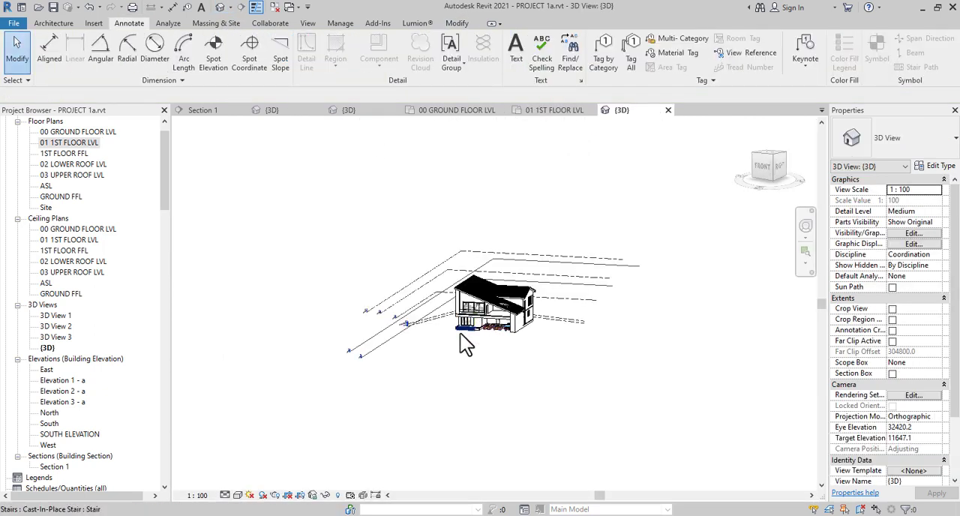
middle_click_drag(526, 359, 525, 379, "shift")
scroll(516, 328, "up", 6)
Revisit the 01 1ST FLOOR LVL plan, return to 00 GROUND FLOOR LVL, and inspect the area around the section line
double_click(69, 142)
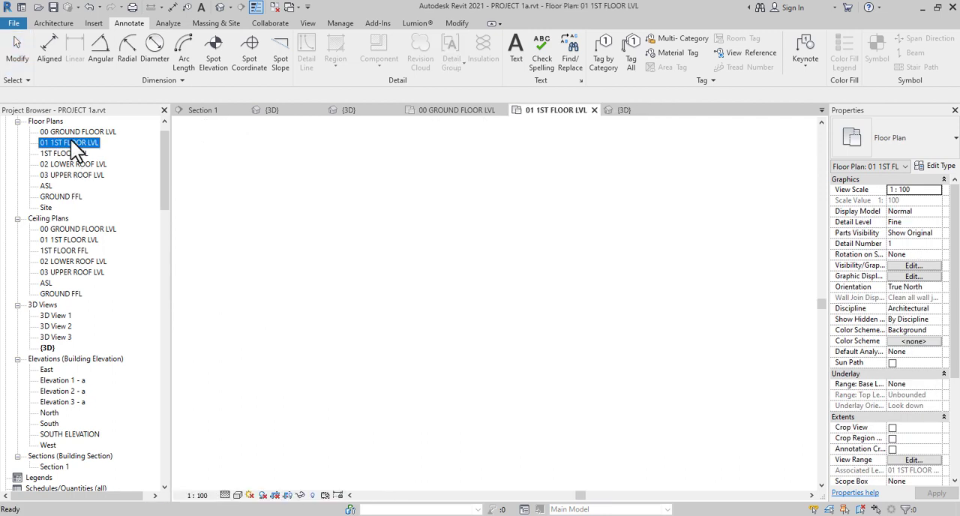
middle_click_drag(368, 307, 529, 367)
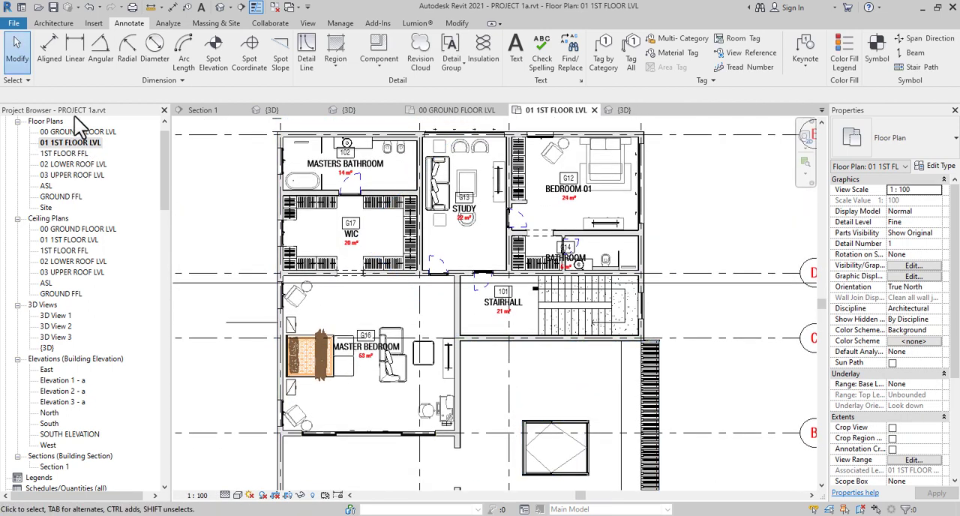
double_click(78, 132)
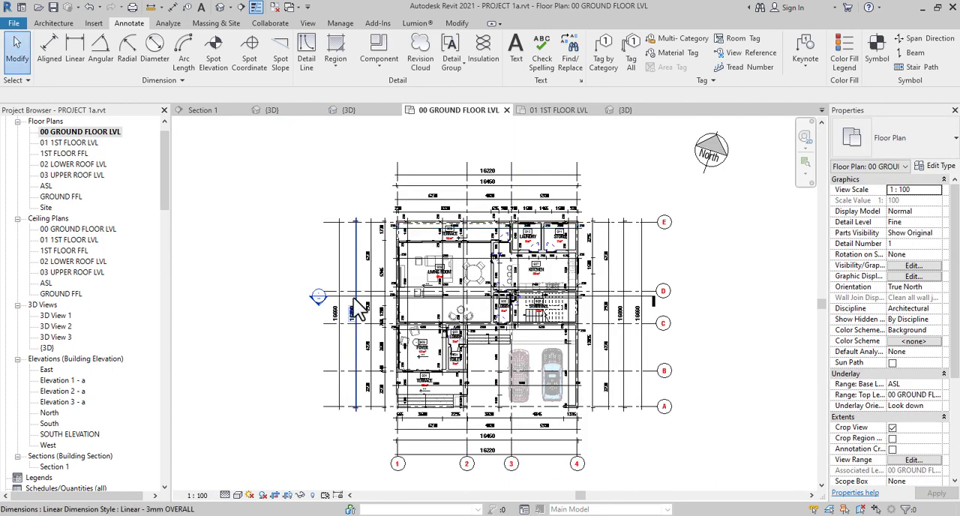
scroll(337, 311, "up", 3)
scroll(362, 312, "up", 1)
scroll(441, 300, "down", 1)
middle_click_drag(573, 351, 443, 345)
scroll(678, 311, "down", 3)
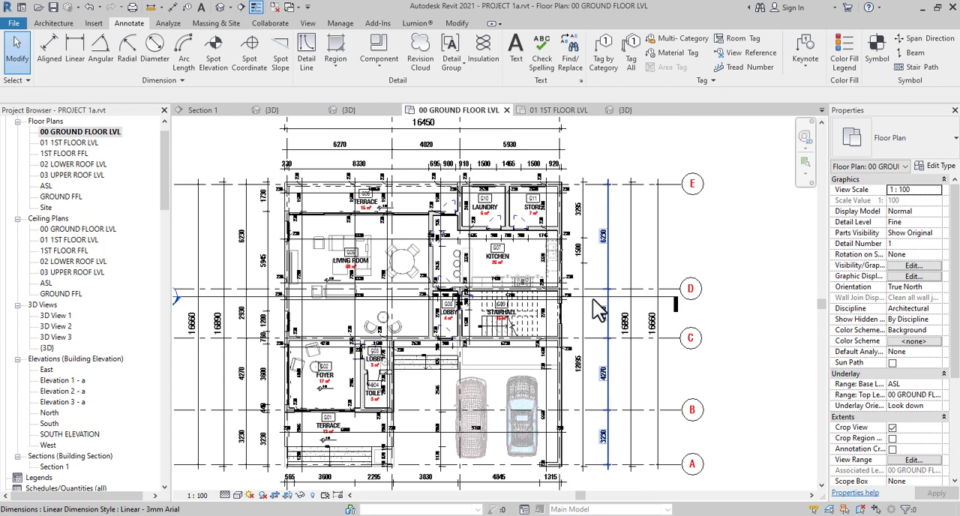
Set the broken section display style of the Building Section type's section tag to Continuous
scroll(600, 310, "up", 1)
left_click(395, 300)
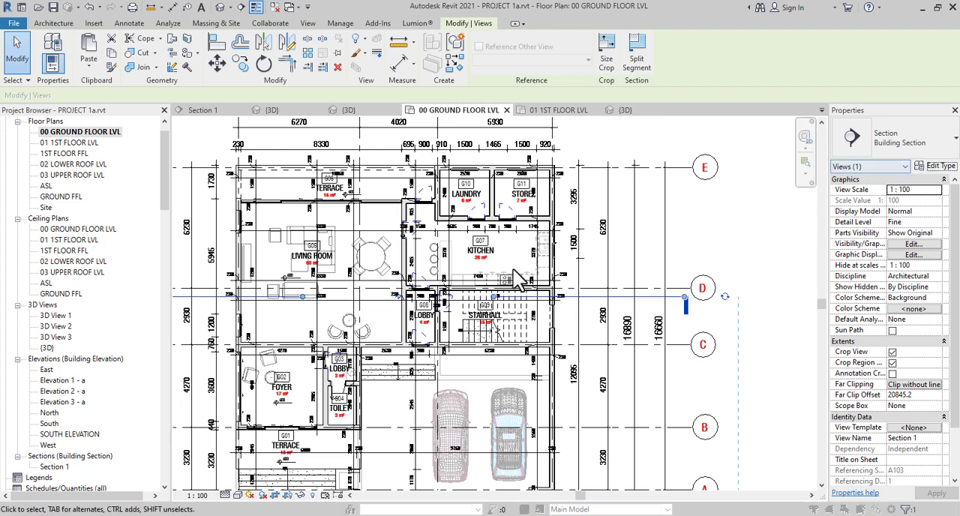
left_click(936, 166)
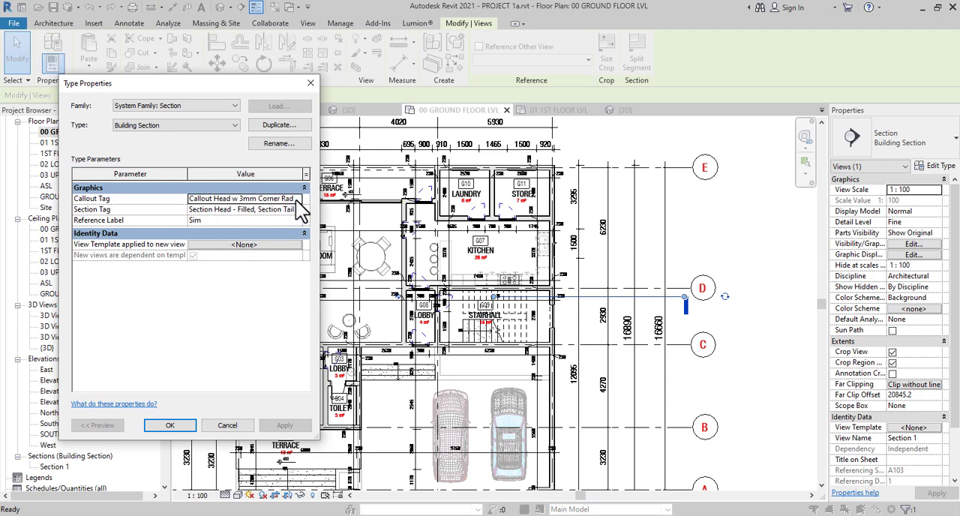
left_click(297, 199)
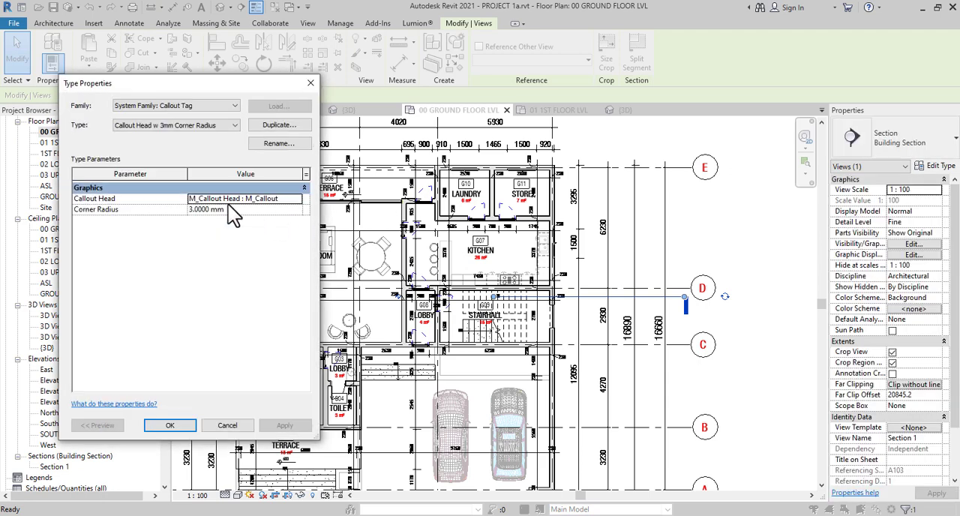
left_click(310, 84)
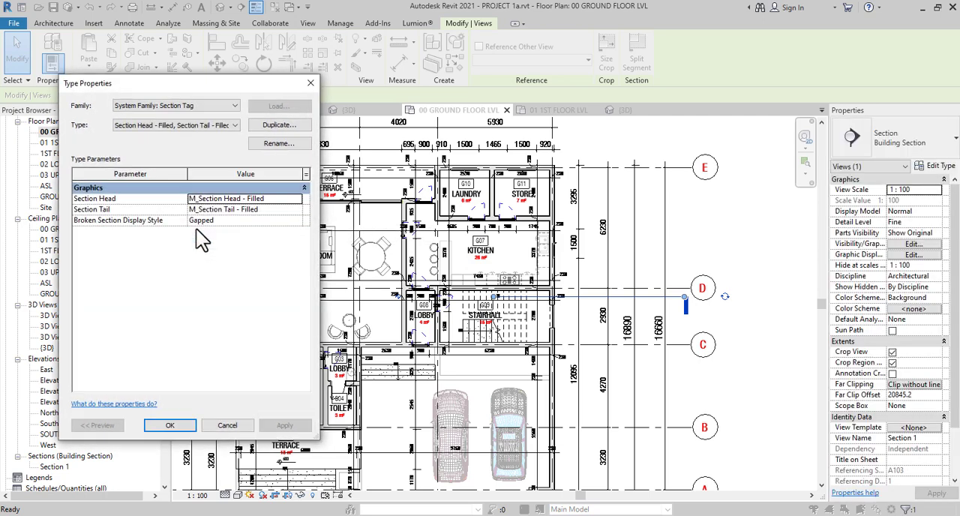
left_click(300, 224)
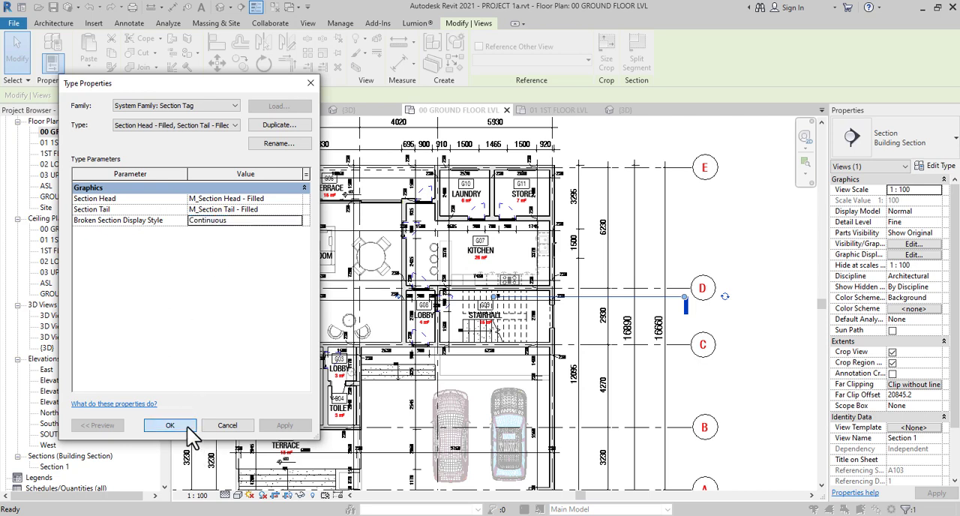
key("Return")
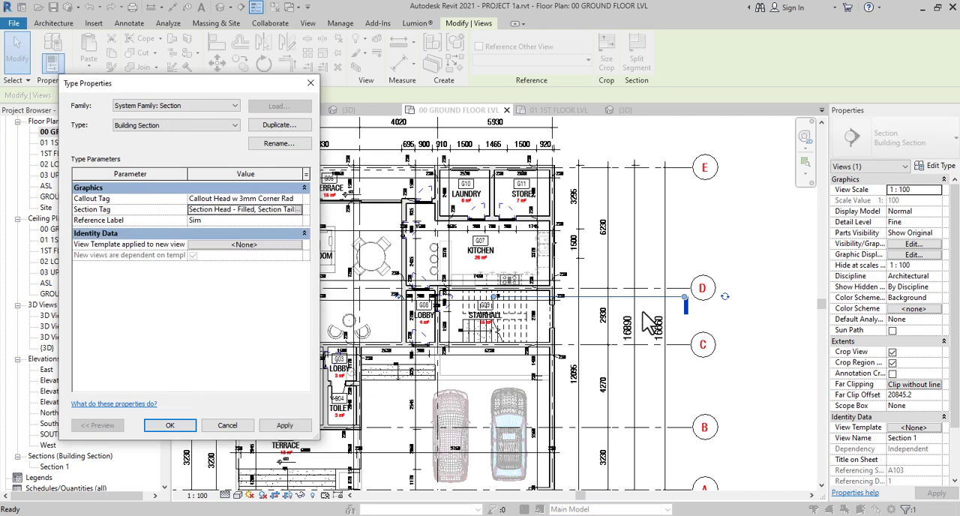
left_click(184, 427)
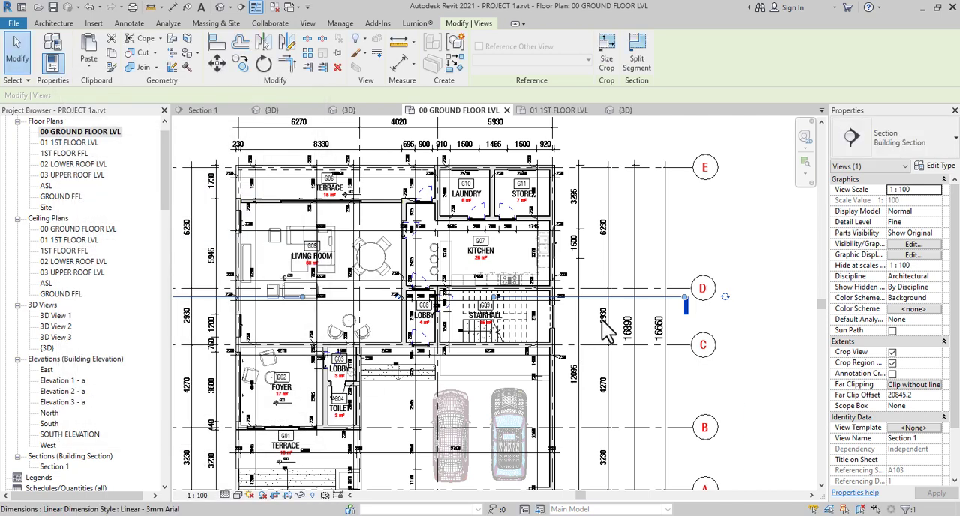
Inspect the section line across the ground floor plan from its head through the stairhall to its tail
middle_click_drag(218, 321, 419, 330)
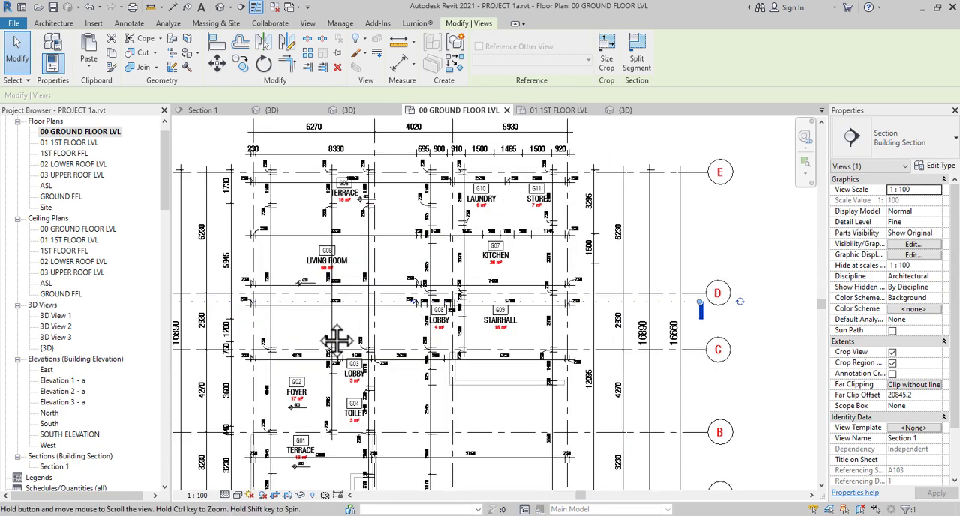
scroll(480, 330, "up", 2)
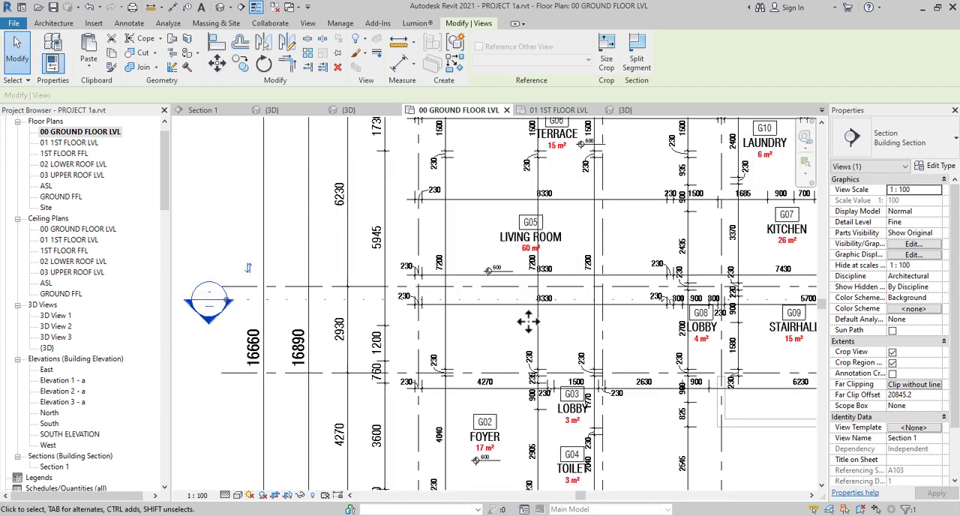
mouse_move(353, 345)
middle_mouse_down()
mouse_move(313, 345)
mouse_move(339, 345)
middle_mouse_up()
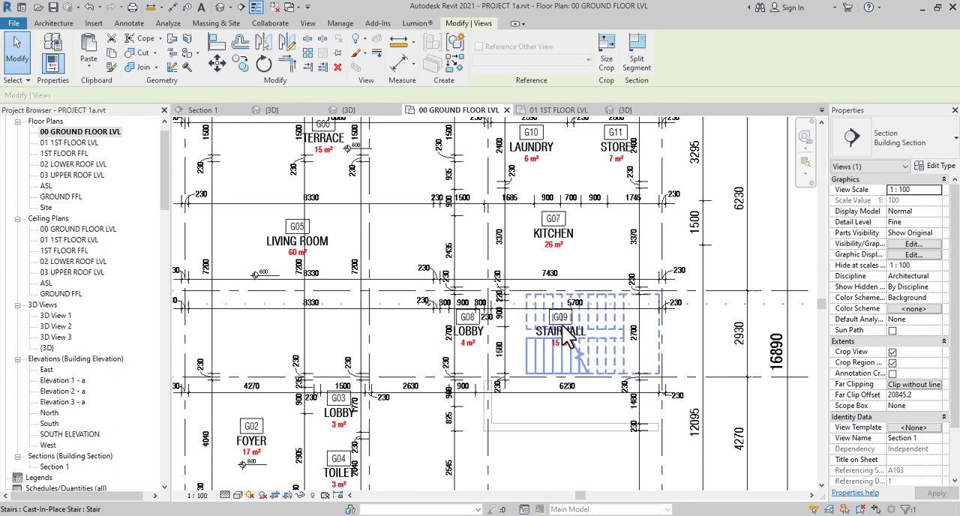
scroll(546, 328, "down", 1)
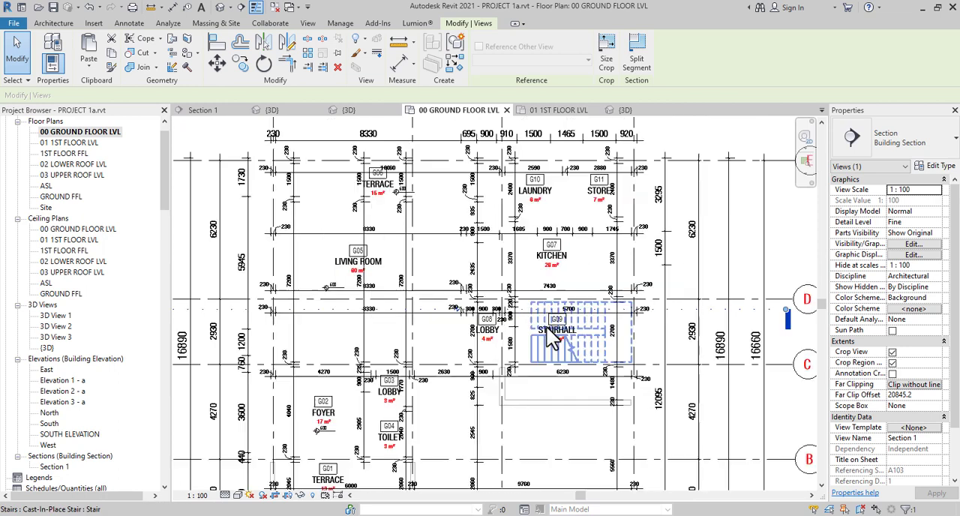
scroll(58, 444, "down", 2)
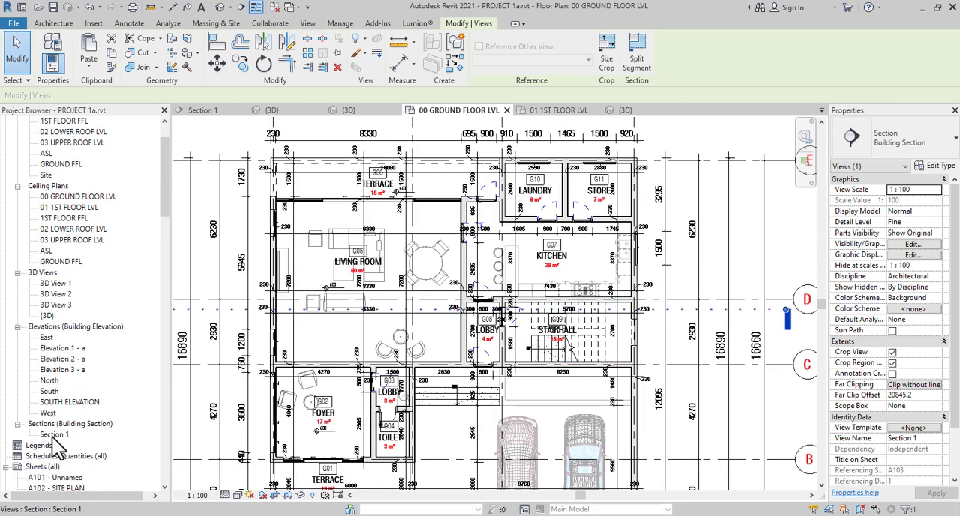
Open the Section 1 view and examine the sloped roof, lower roof and upper-floor walls
double_click(54, 435)
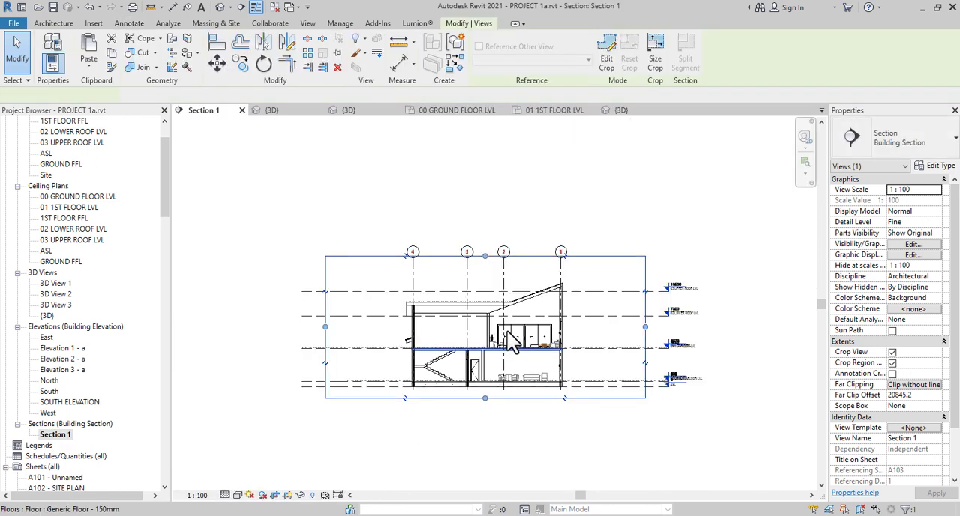
scroll(545, 323, "up", 3)
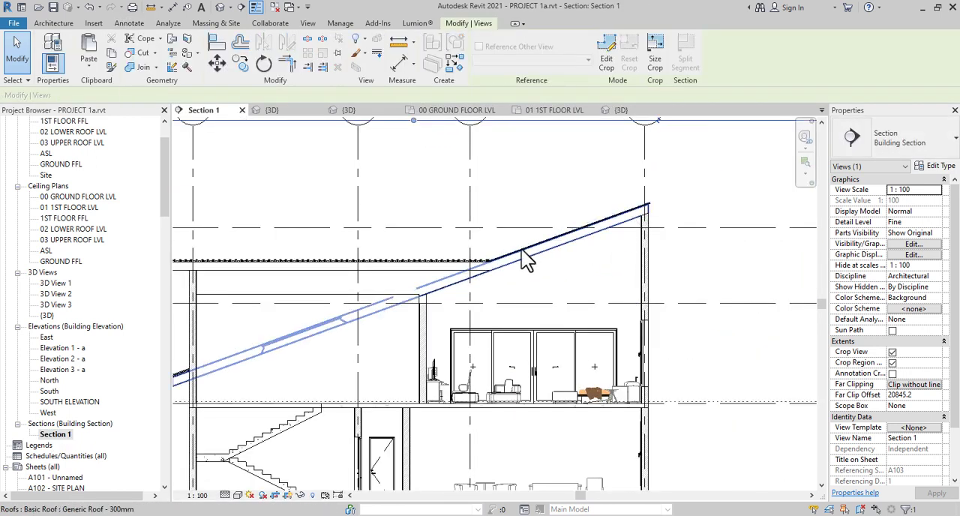
middle_click_drag(452, 292, 422, 242)
scroll(422, 243, "up", 2)
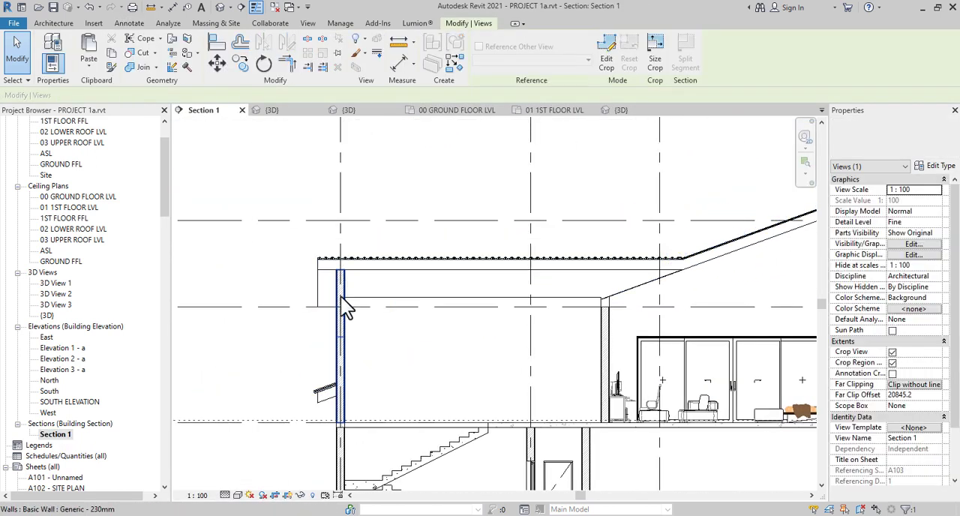
scroll(355, 385, "down", 4)
middle_click_drag(379, 419, 253, 321)
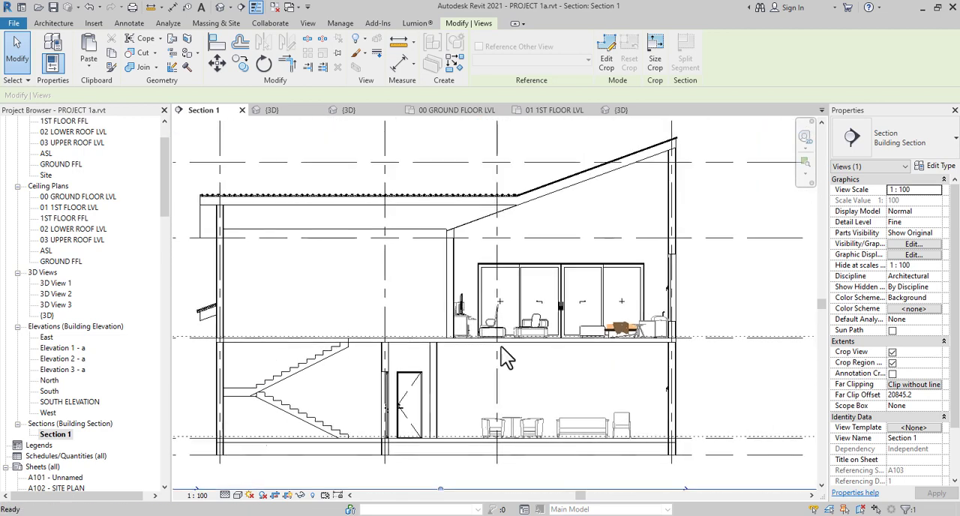
Examine the furniture on both floors, the ground-floor door and the staircase in Section 1
scroll(666, 360, "up", 3)
scroll(437, 278, "down", 3)
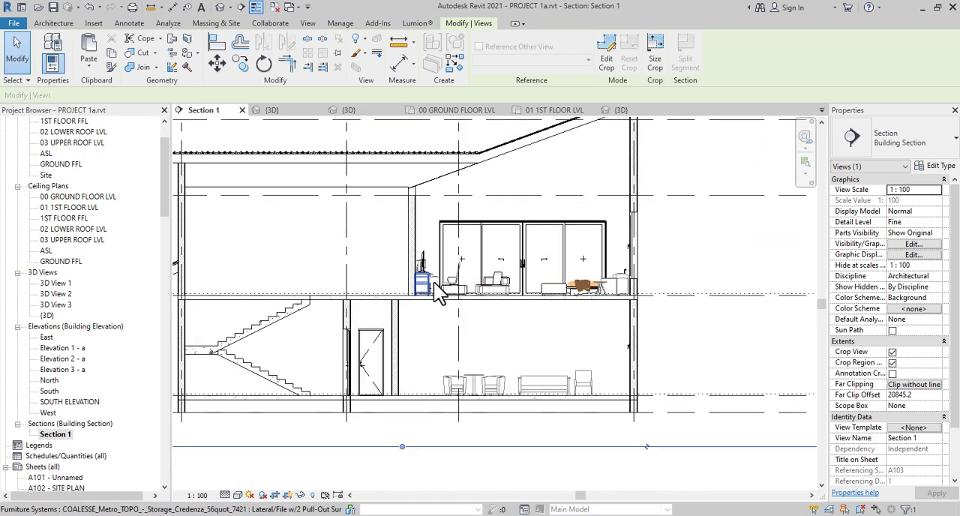
scroll(434, 282, "up", 2)
scroll(549, 261, "down", 3)
scroll(531, 364, "up", 4)
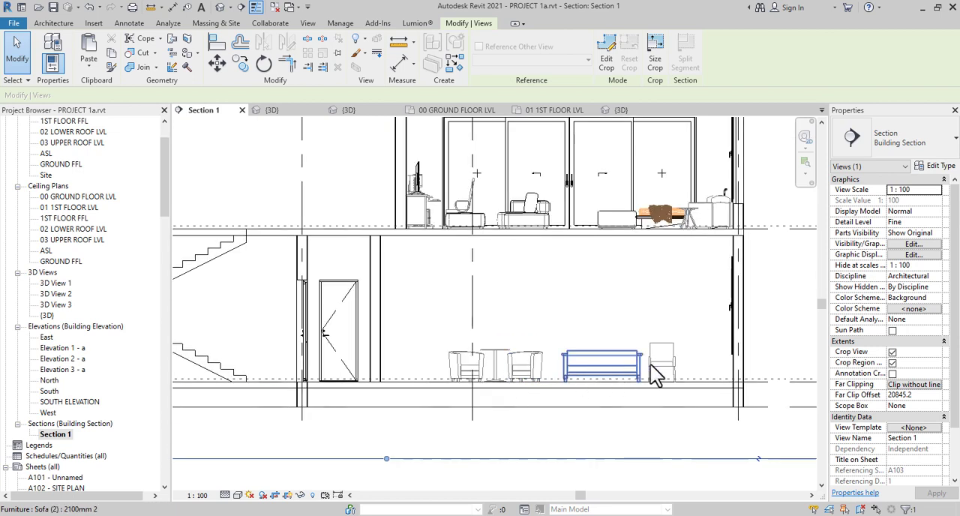
scroll(687, 360, "down", 1)
scroll(687, 359, "down", 1)
scroll(392, 322, "up", 4)
scroll(441, 321, "down", 5)
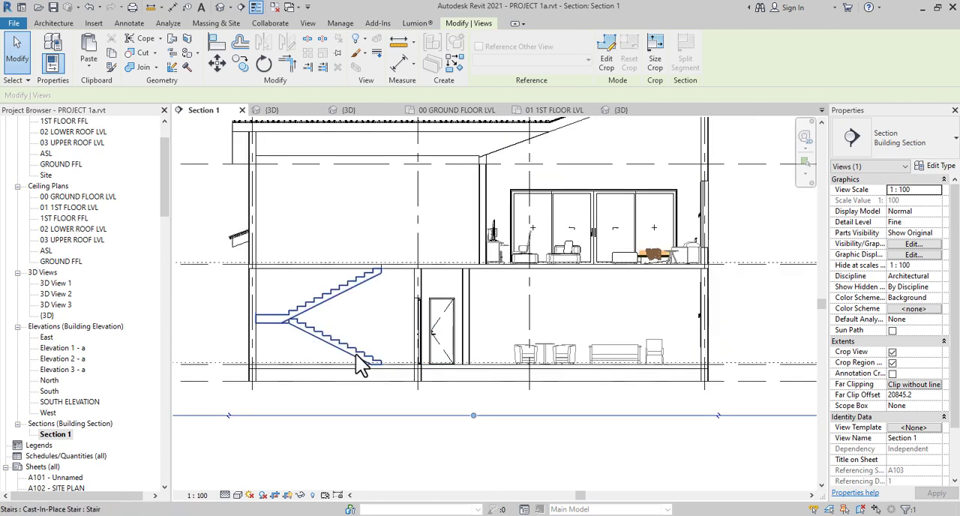
middle_click_drag(395, 377, 585, 342)
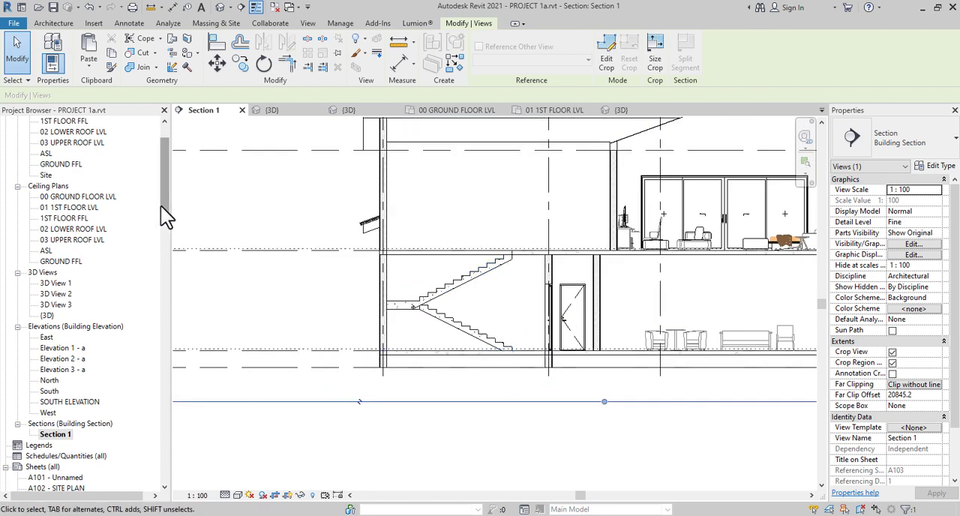
Create a new sheet with the A2 metric titleblock
mouse_move(161, 206)
left_mouse_down()
mouse_move(160, 306)
mouse_move(167, 254)
left_mouse_up()
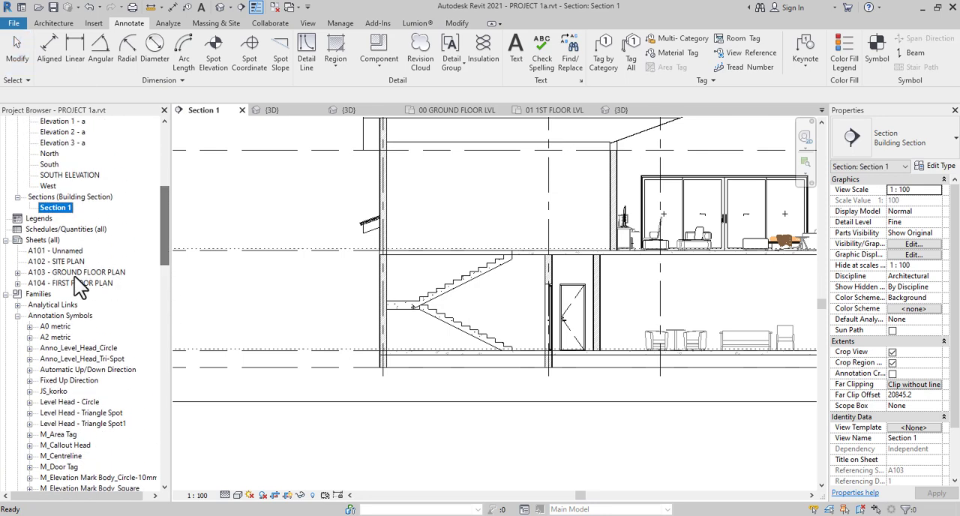
left_click(48, 242)
right_click(47, 241)
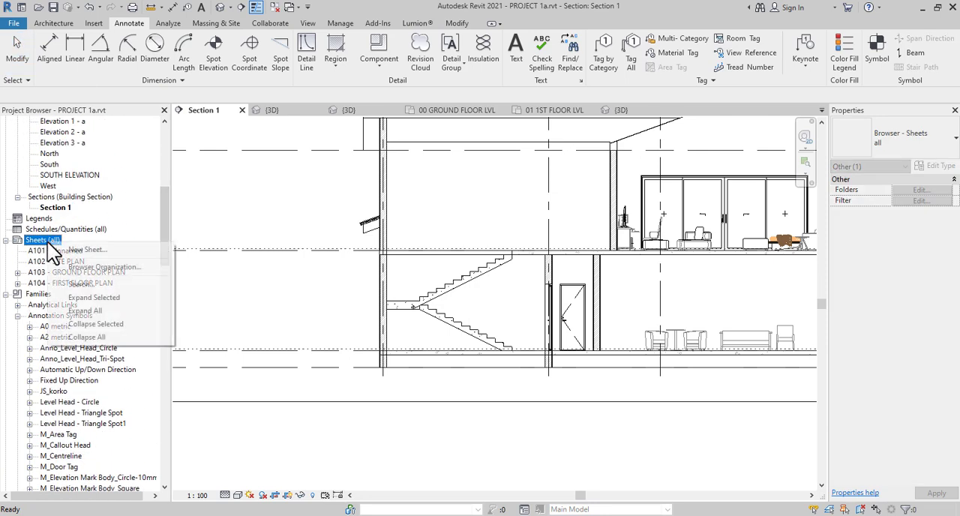
left_click(96, 251)
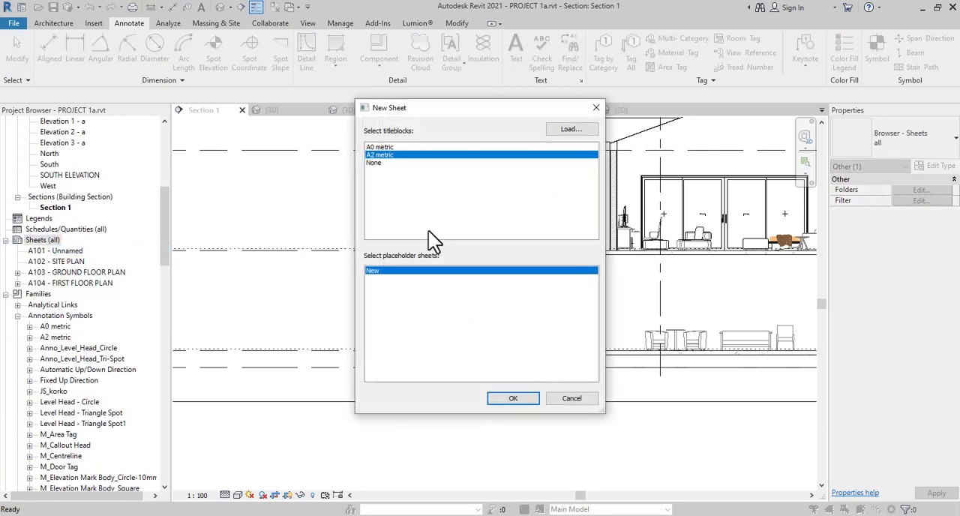
left_click(515, 399)
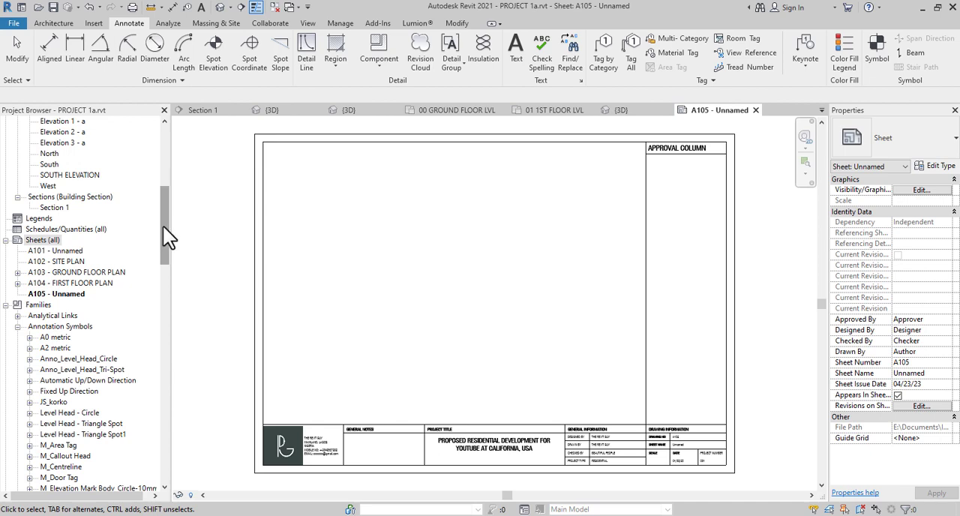
Place the Section 1 view in the middle of the drawing area on sheet A105
left_click_drag(163, 228, 166, 200)
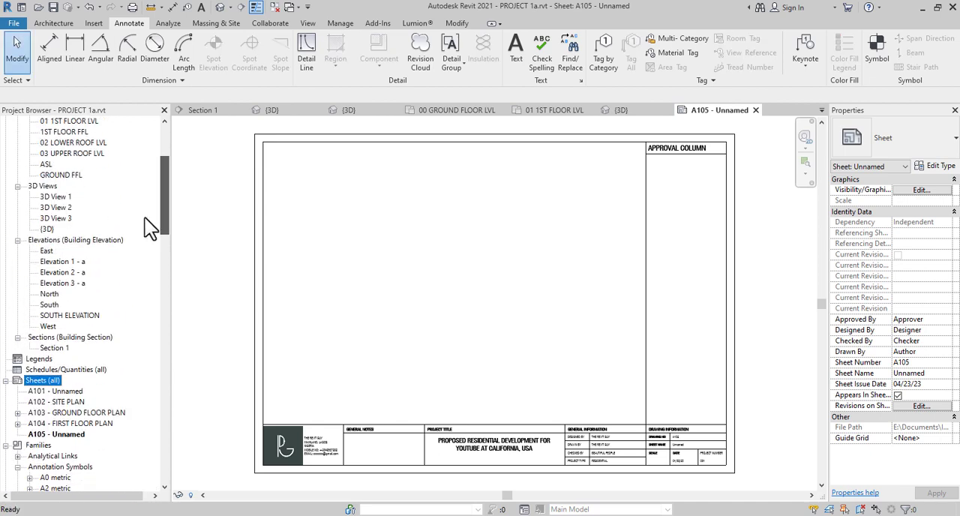
left_click(56, 349)
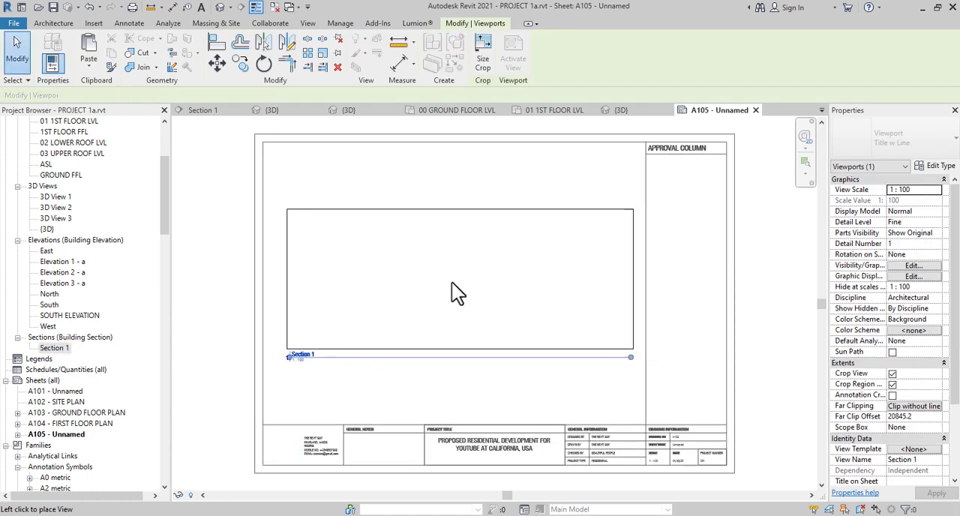
left_click(448, 284)
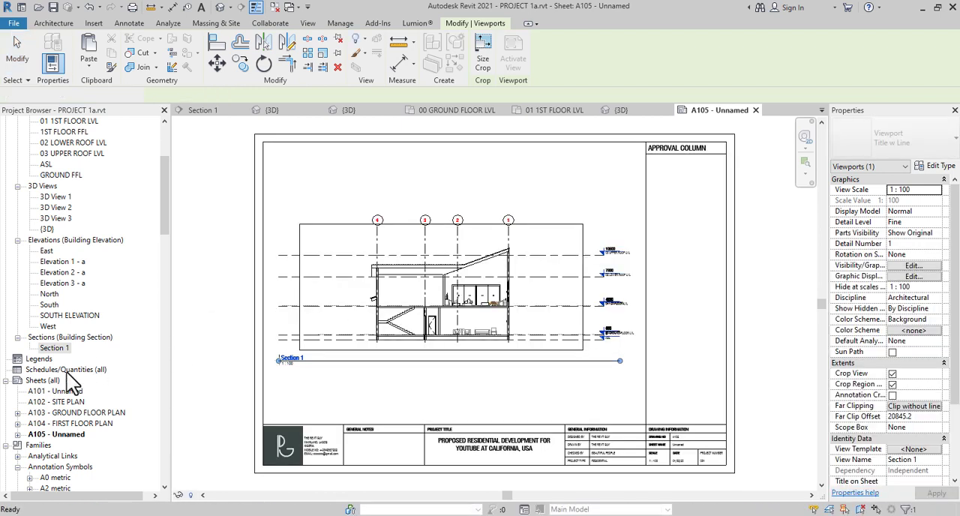
Open sheet A103 - GROUND FLOOR PLAN to check its section head, and return to sheet A105
double_click(87, 413)
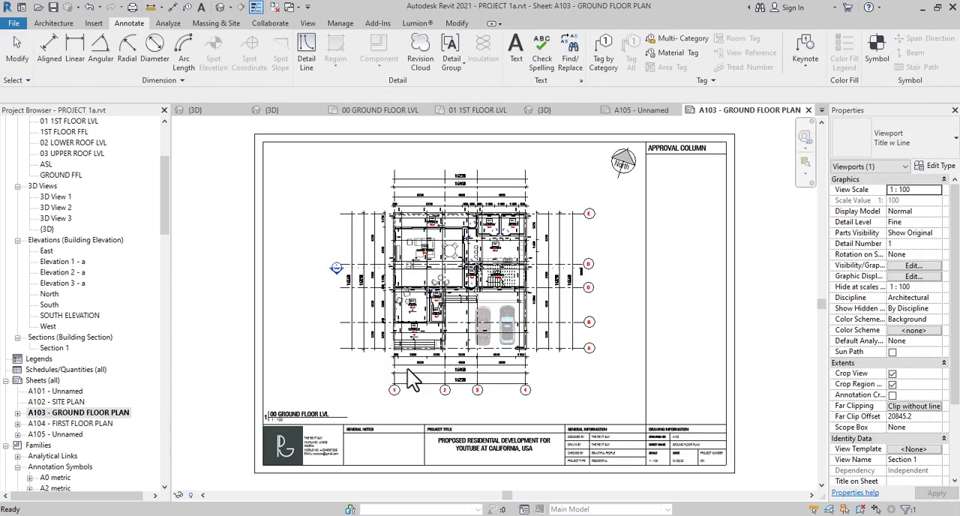
scroll(337, 411, "up", 3)
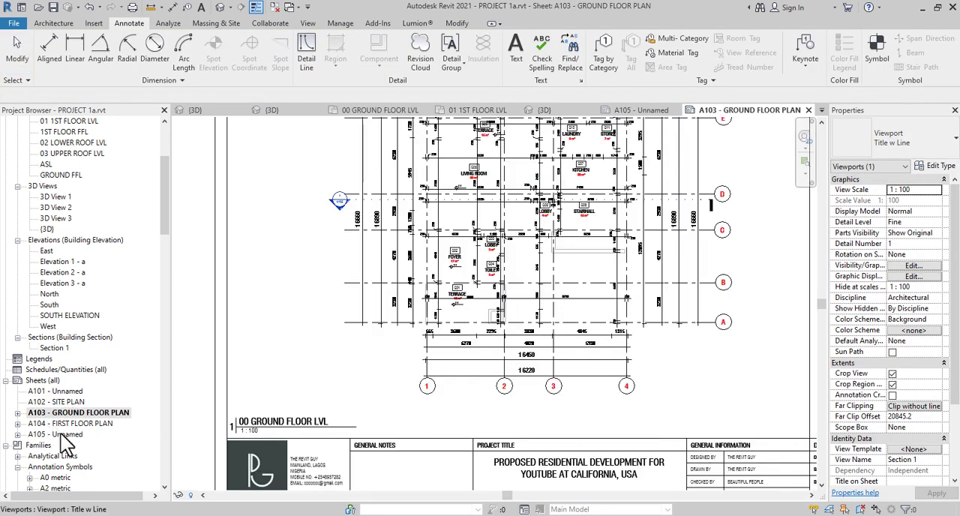
left_click(63, 435)
double_click(63, 436)
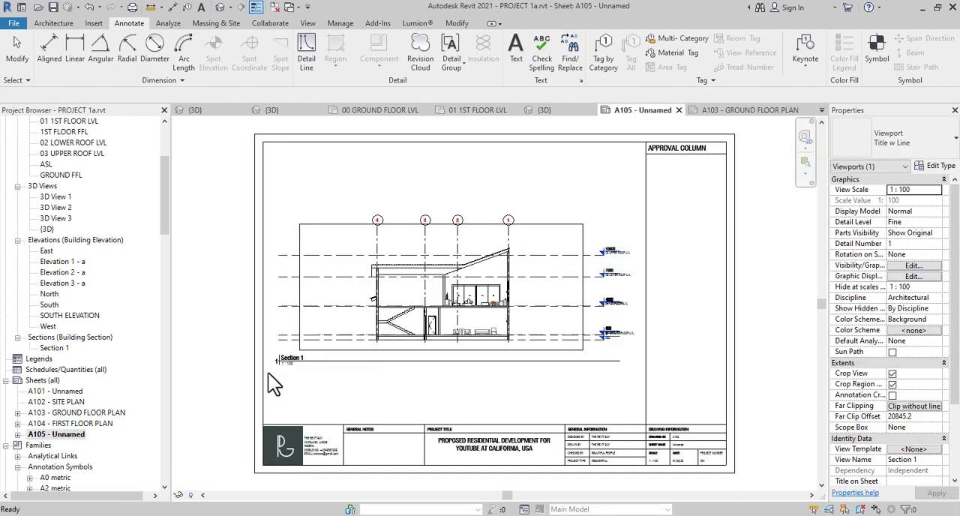
Rename sheet A105 as SECTION A-A and change the title of its section viewport to SECTION A - A
right_click(78, 435)
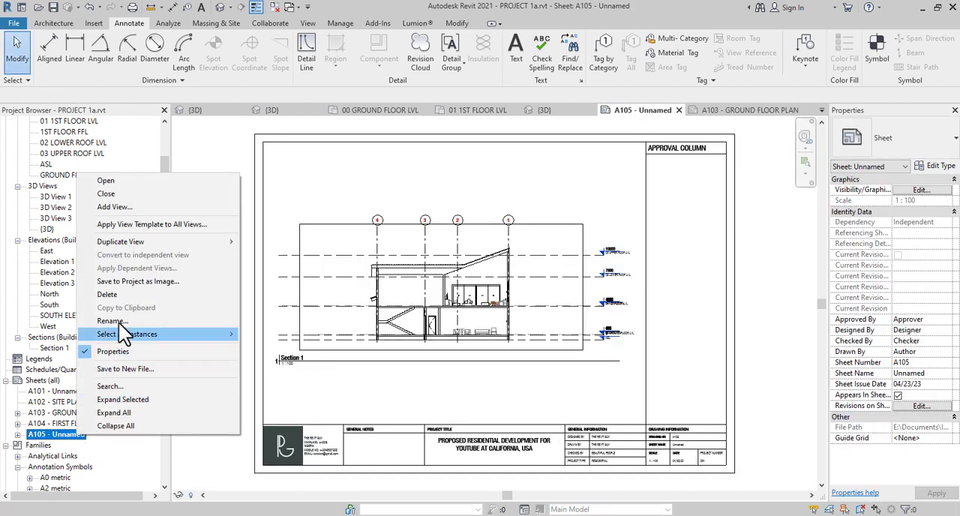
left_click(124, 321)
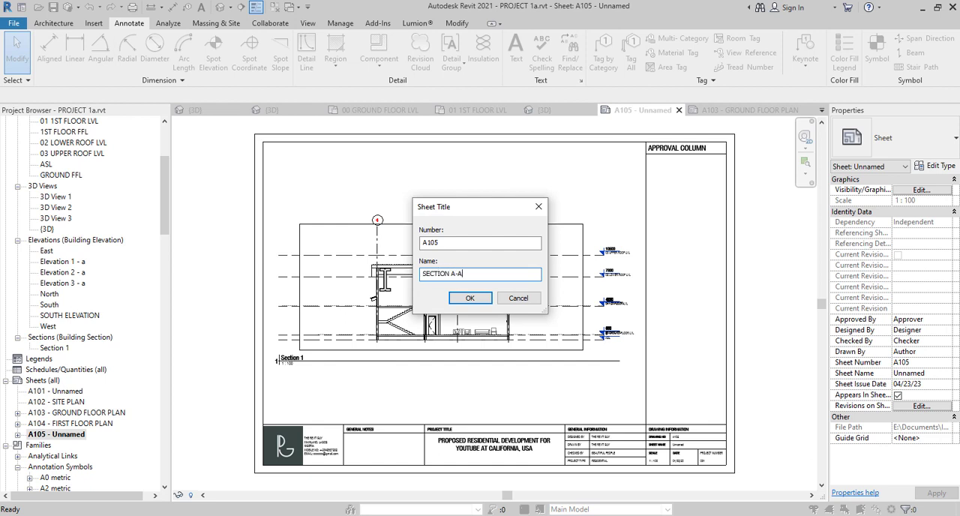
left_click(473, 300)
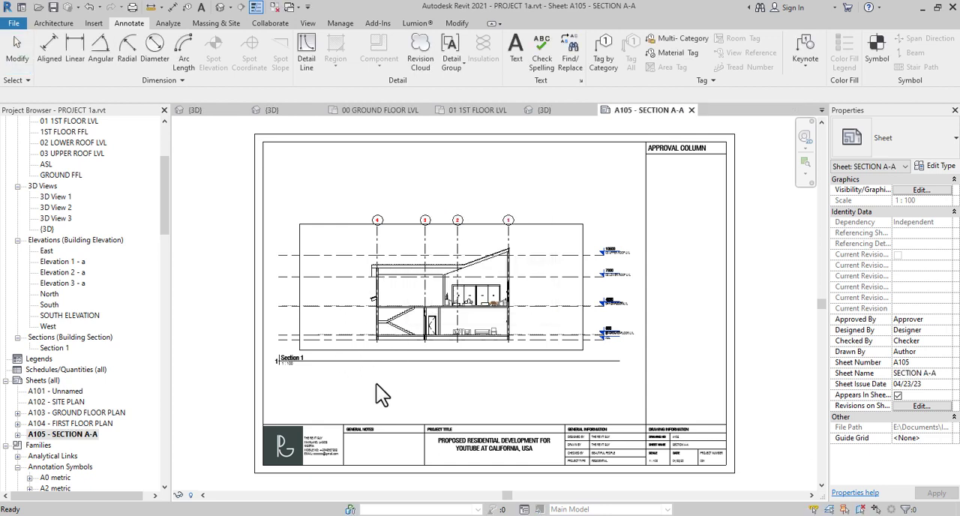
left_click(297, 361)
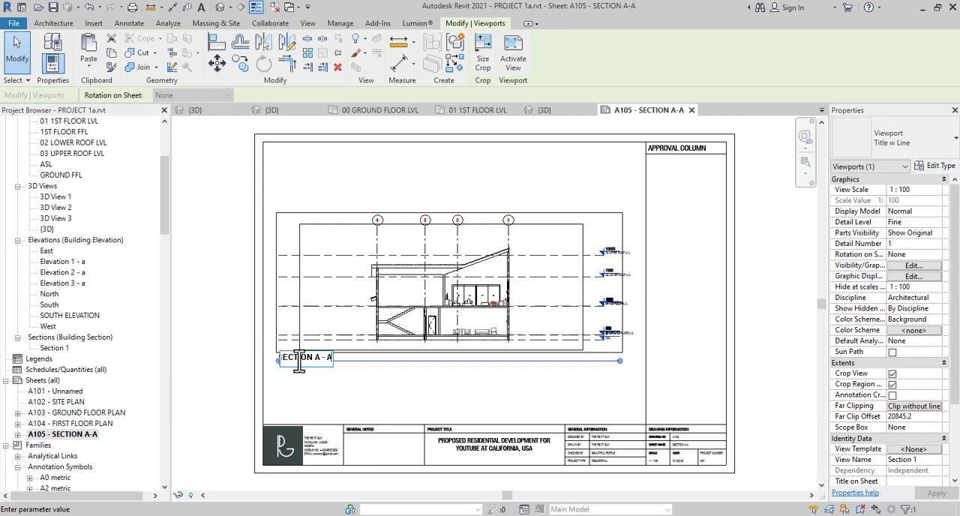
key("Return")
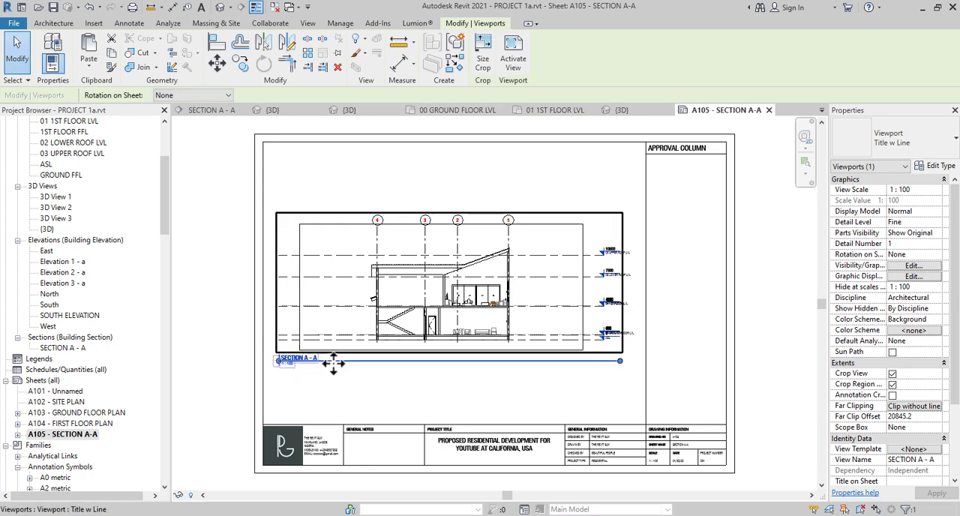
Move only the SECTION A - A viewport title down to just above the title block and shorten its line close to the text
left_click_drag(332, 367, 323, 415)
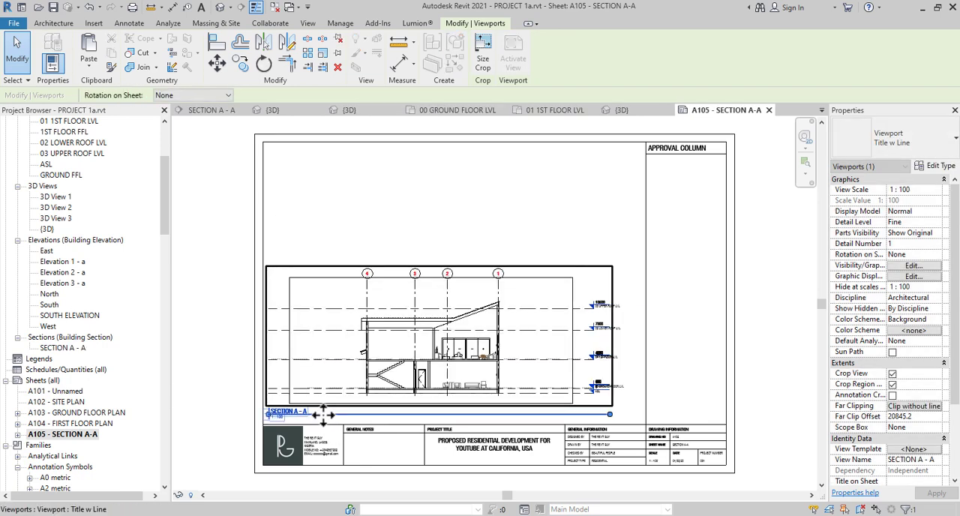
key("ctrl+z")
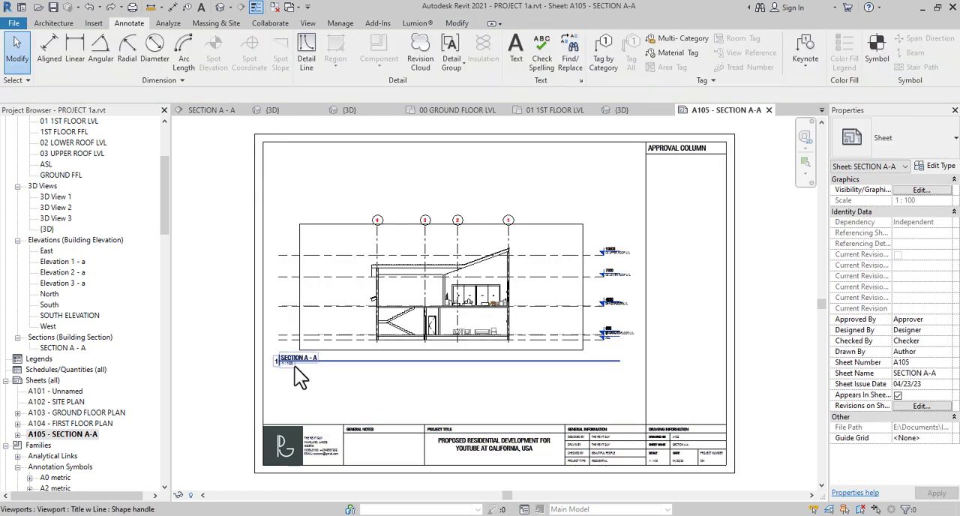
left_click(330, 365)
left_click_drag(322, 391, 321, 414)
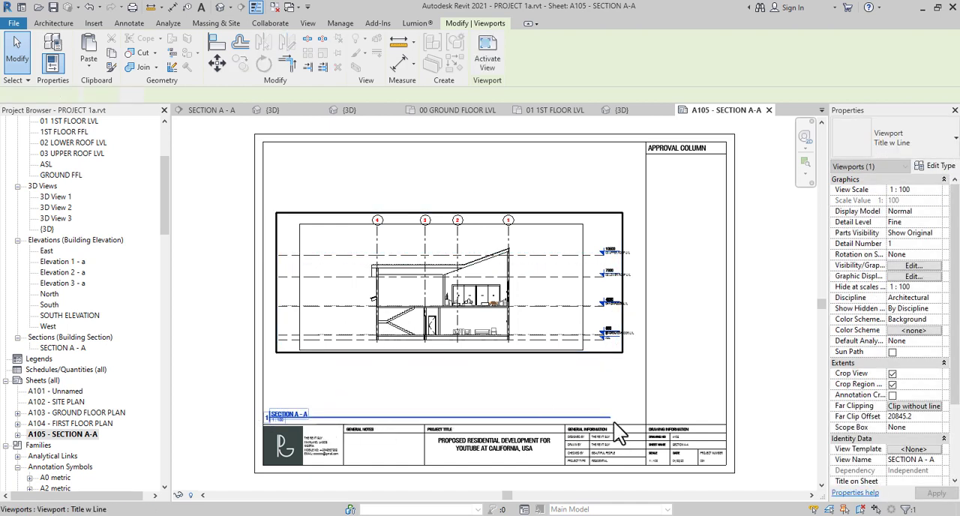
left_click_drag(609, 417, 344, 418)
Activate the section viewport on the sheet and hide its crop region
left_click(389, 218)
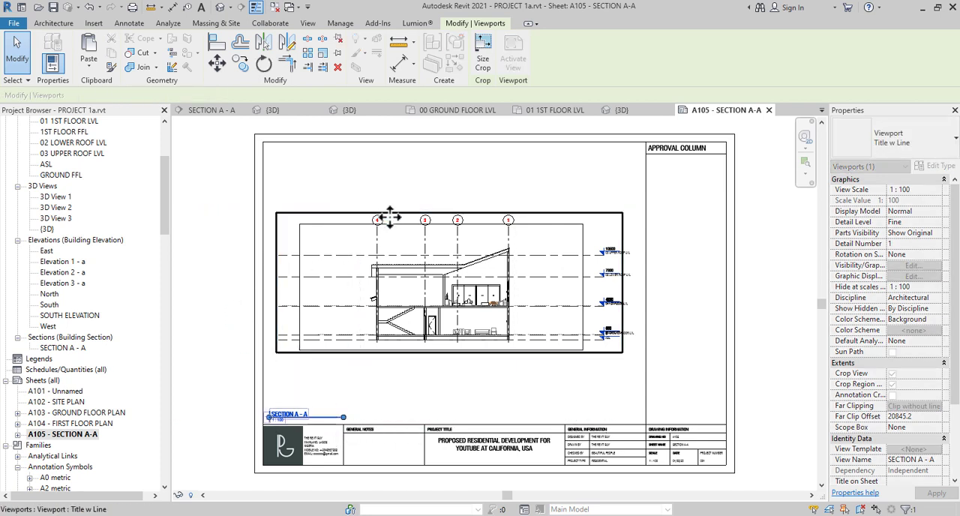
scroll(570, 251, "up", 4)
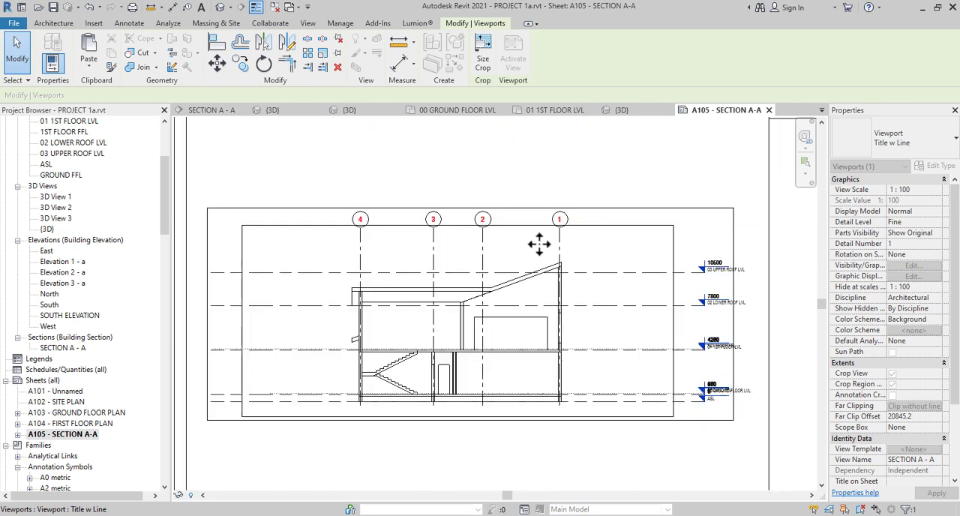
double_click(608, 247)
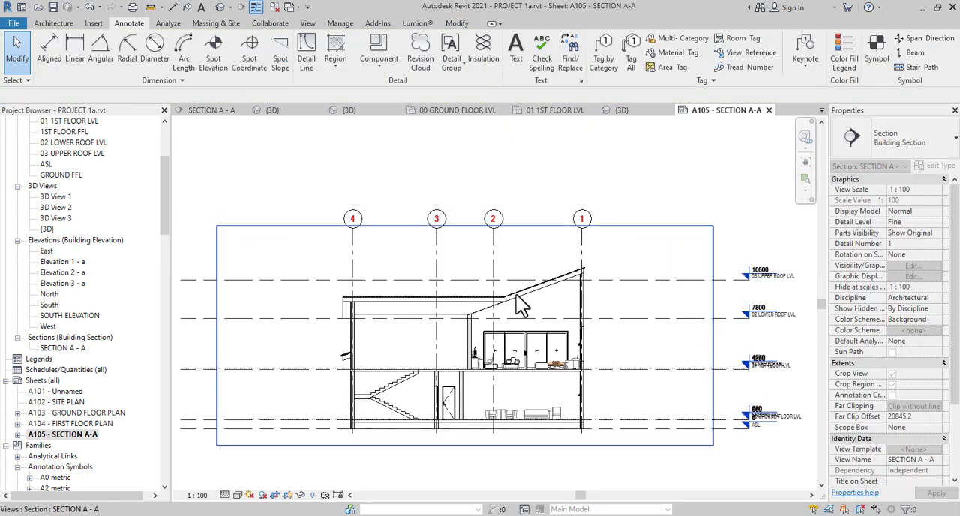
left_click(288, 495)
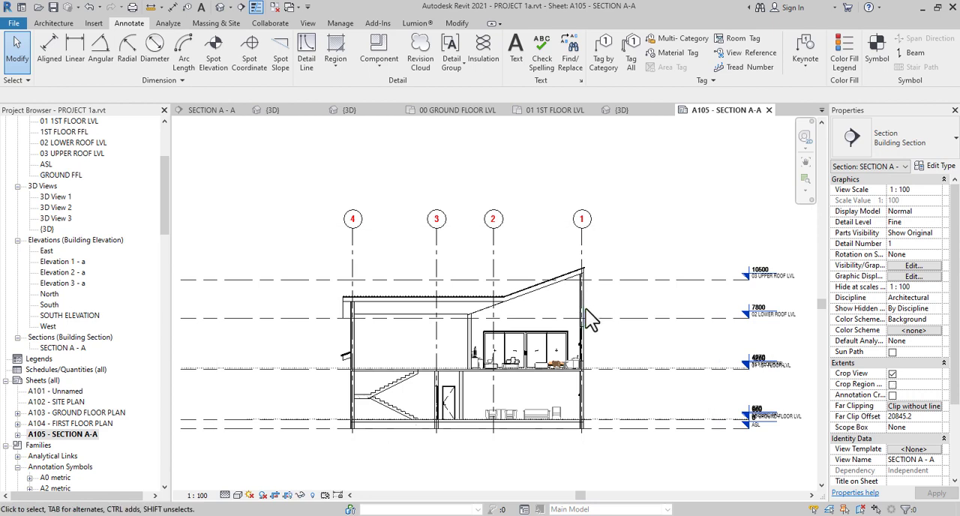
Examine the section's flat and sloping roof edges, the roof-to-wall junctions, the stairs and the walls on both floors
scroll(533, 297, "up", 5)
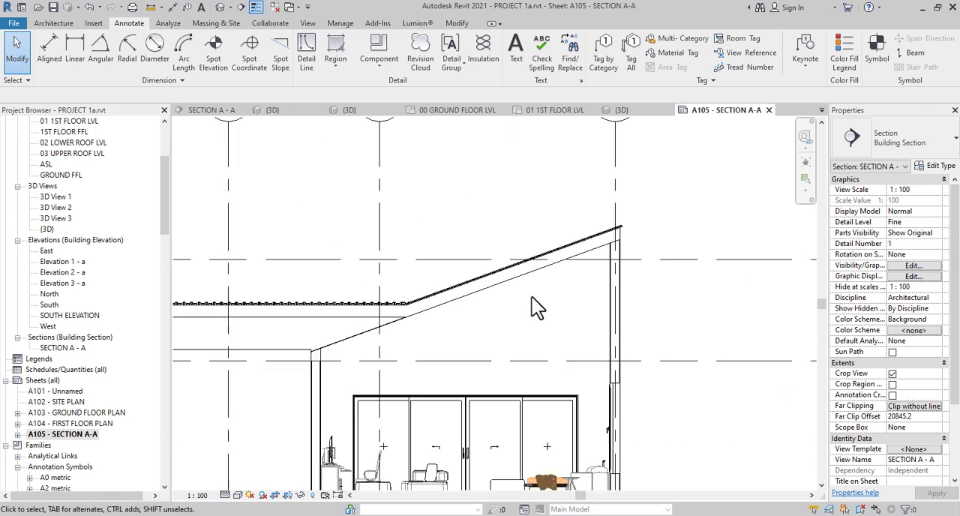
scroll(532, 297, "down", 2)
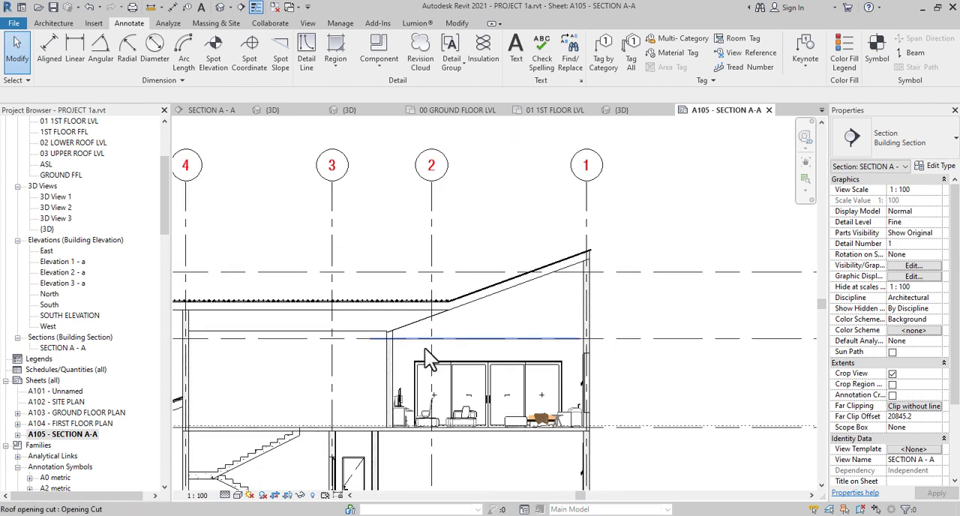
middle_click_drag(386, 381, 486, 362)
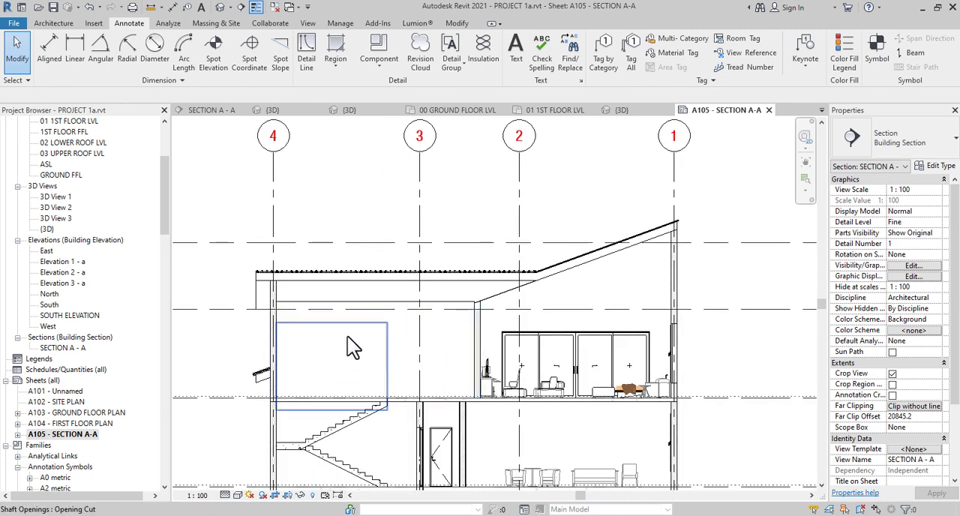
scroll(334, 318, "up", 3)
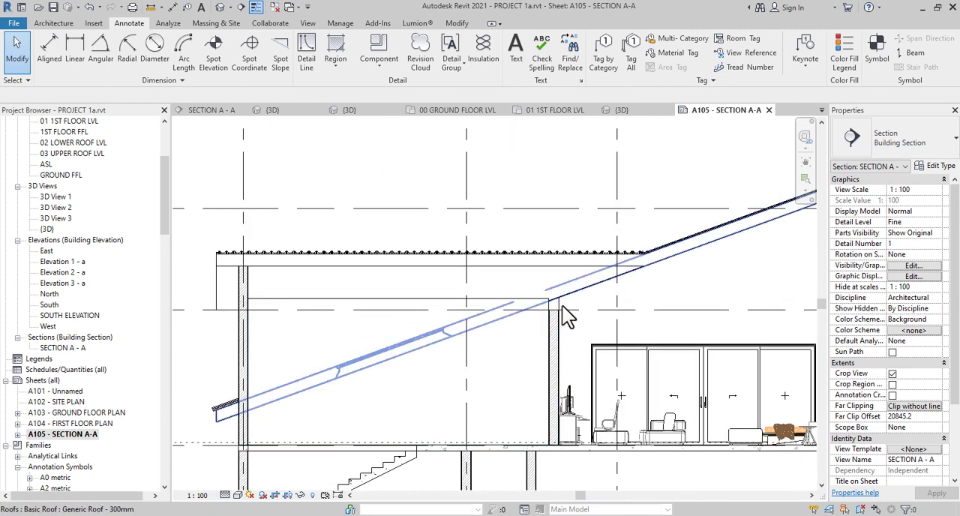
mouse_move(358, 322)
middle_mouse_down()
mouse_move(347, 330)
mouse_move(360, 318)
middle_mouse_up()
scroll(343, 283, "up", 3)
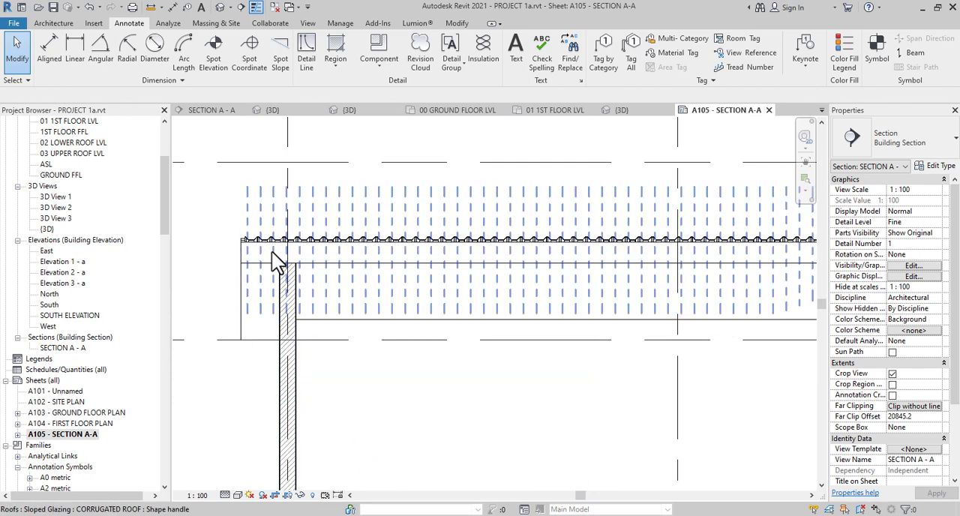
scroll(273, 259, "up", 1)
scroll(258, 282, "down", 2)
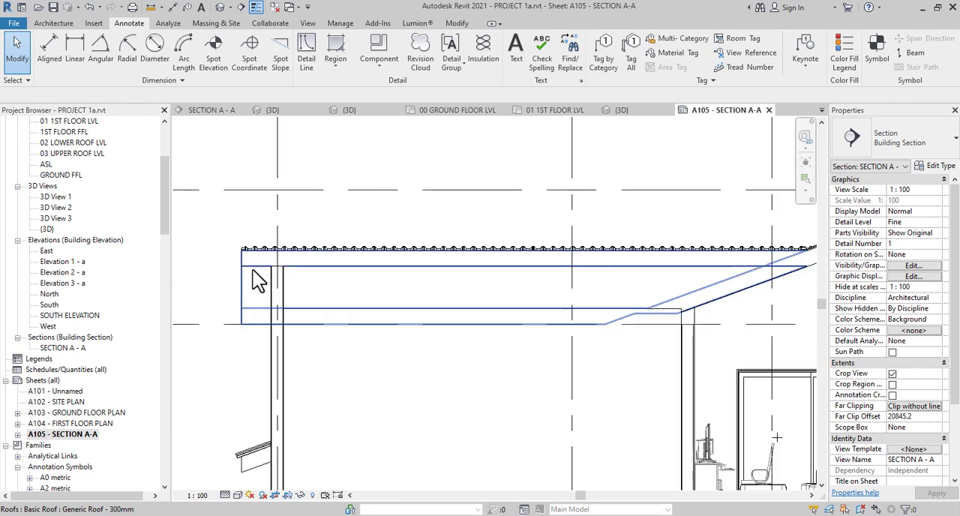
middle_click_drag(626, 287, 364, 305)
scroll(744, 180, "up", 1)
scroll(743, 183, "up", 4)
scroll(711, 199, "up", 1)
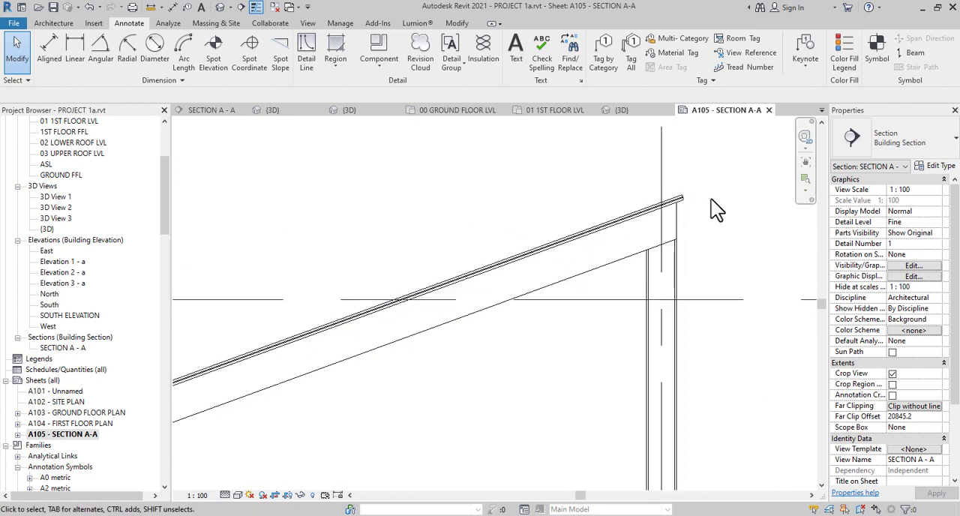
scroll(711, 199, "down", 4)
scroll(711, 199, "down", 4)
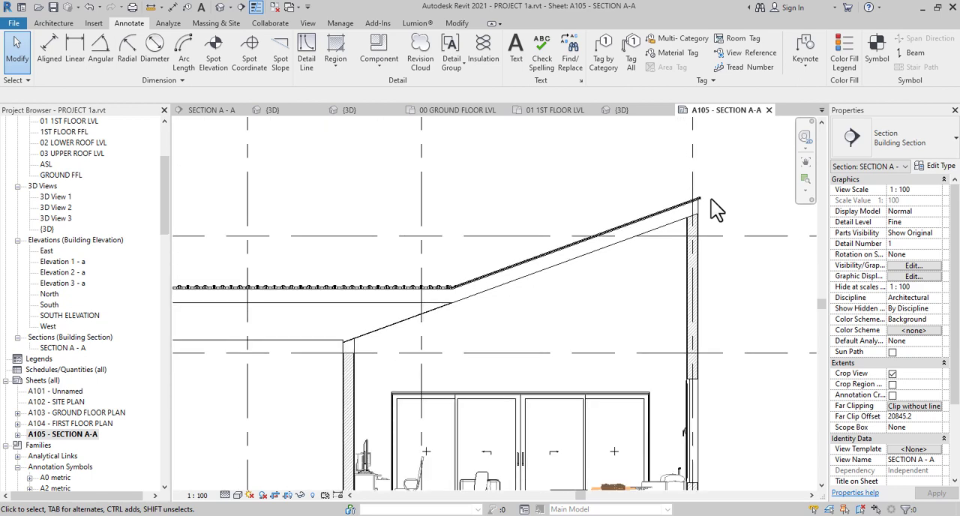
middle_click_drag(662, 325, 588, 318)
scroll(589, 283, "up", 1)
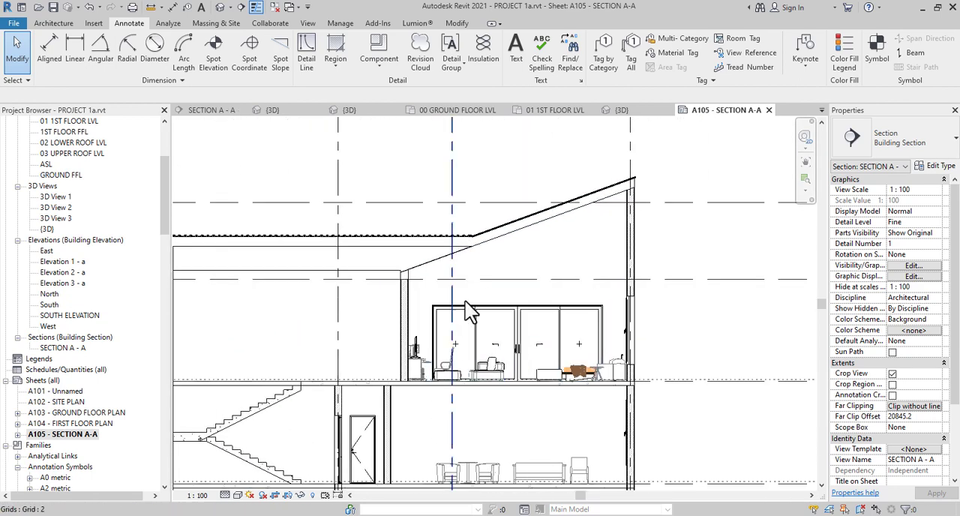
middle_click_drag(488, 313, 585, 289)
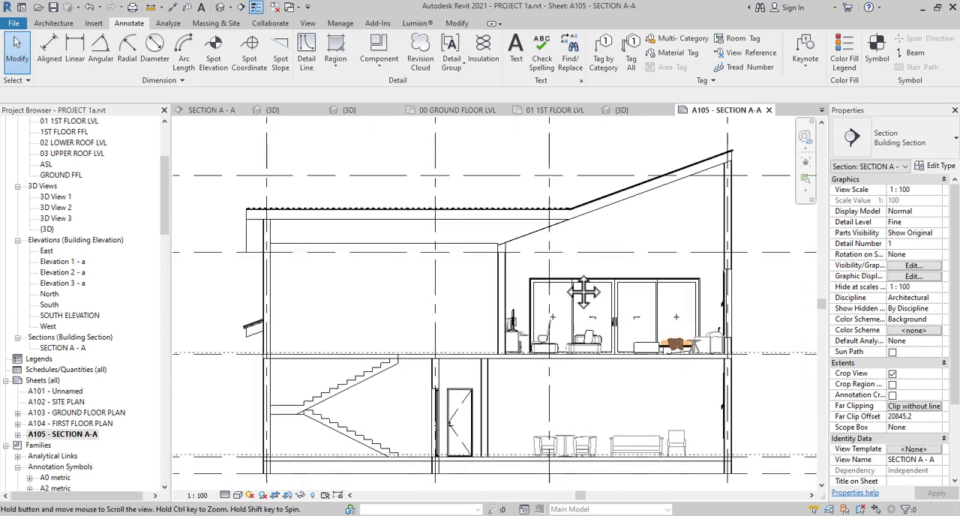
middle_click_drag(633, 355, 433, 384)
scroll(525, 271, "up", 1)
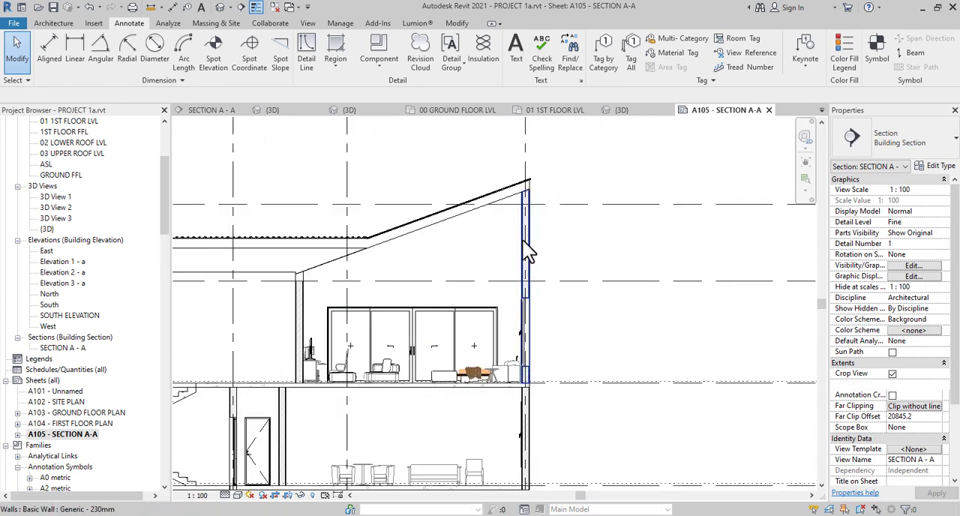
middle_click_drag(540, 310, 600, 312)
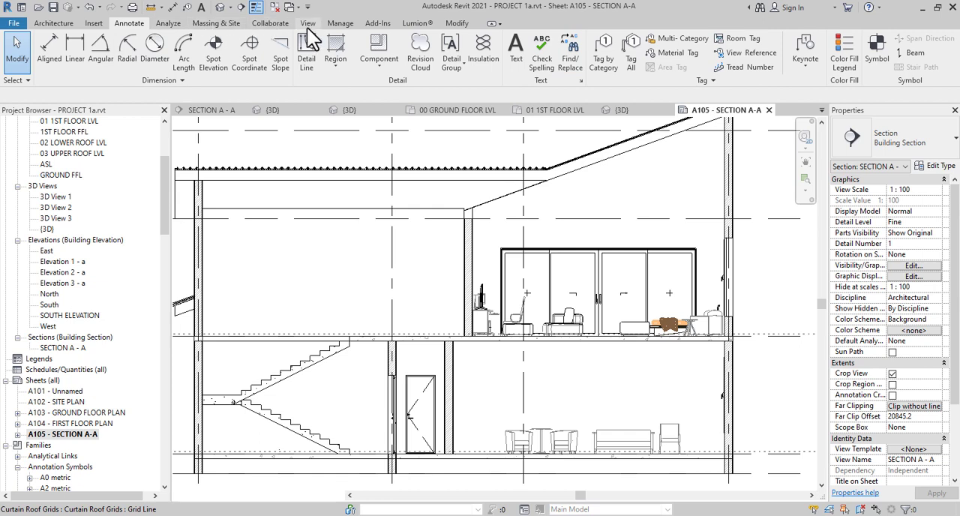
Tag all untagged rooms in the section with horizontal M_Room Tag tags, and lower the ground-floor STAIRHALL tag level with the LIVING ROOM tag
left_click(55, 23)
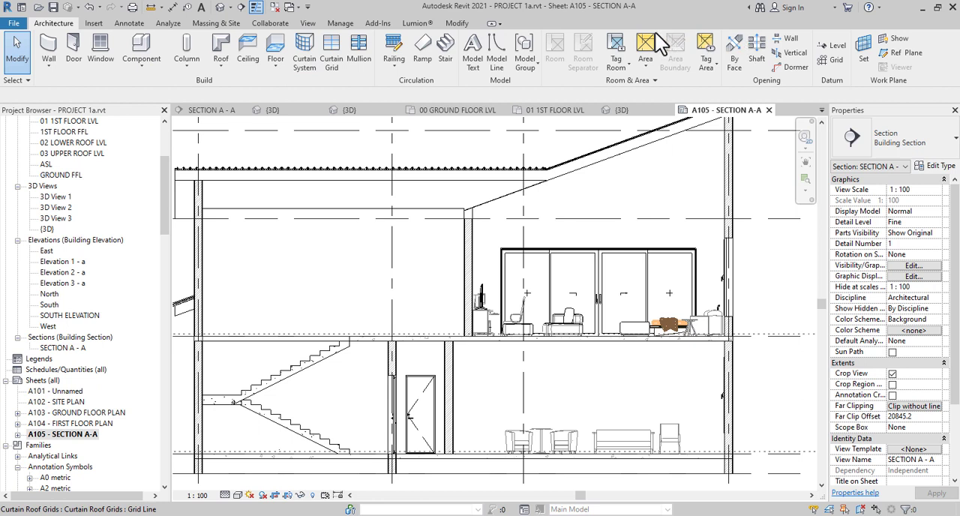
left_click(618, 54)
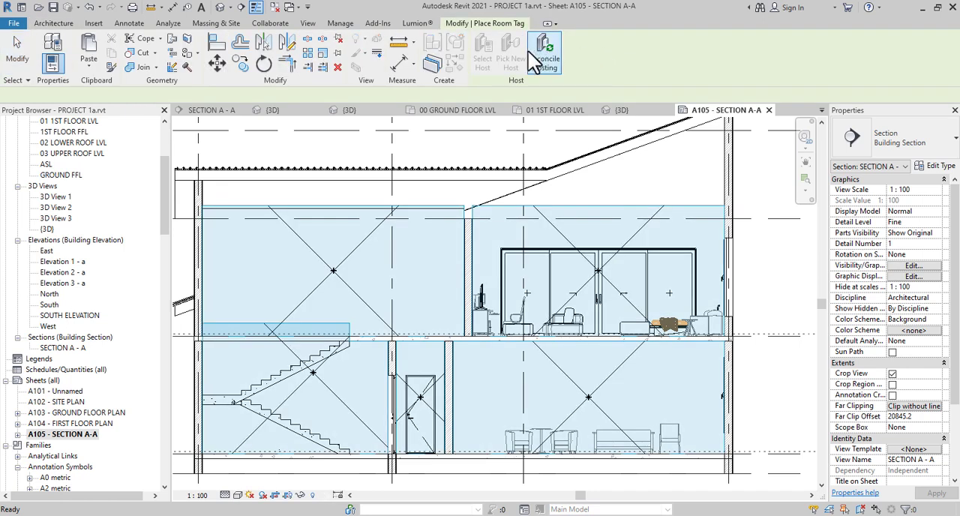
left_click(330, 267)
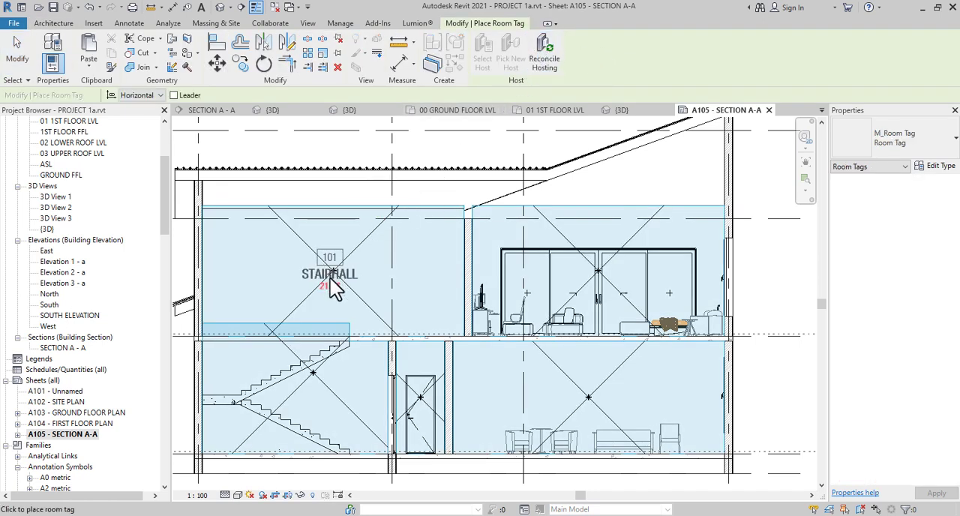
left_click(53, 23)
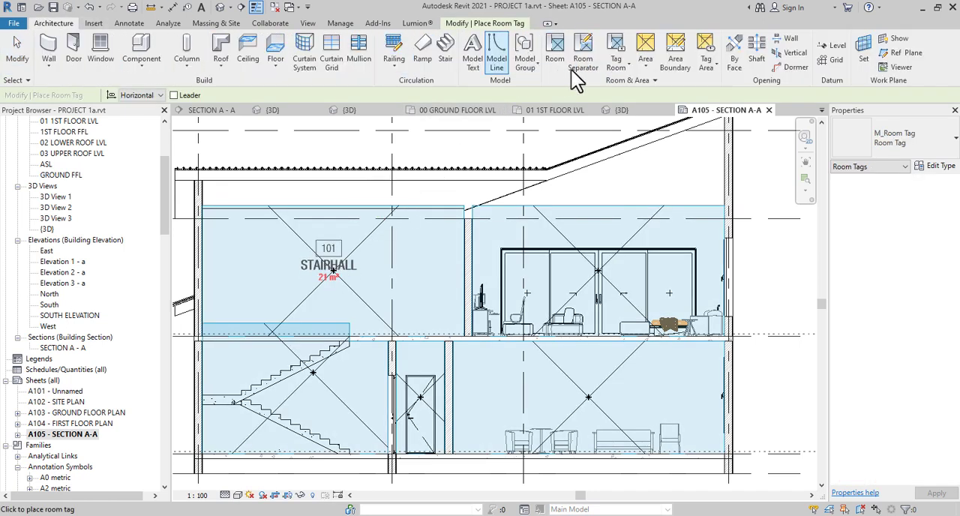
left_click(613, 70)
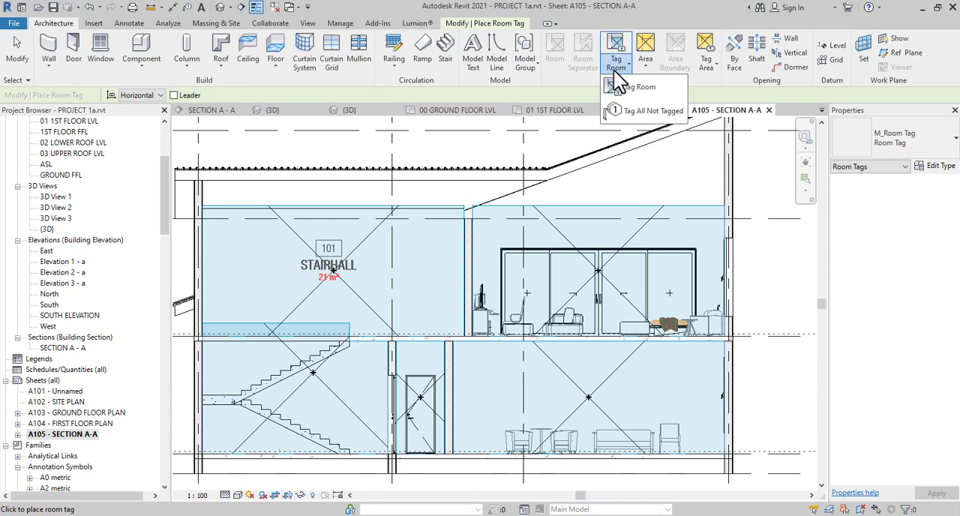
left_click(630, 111)
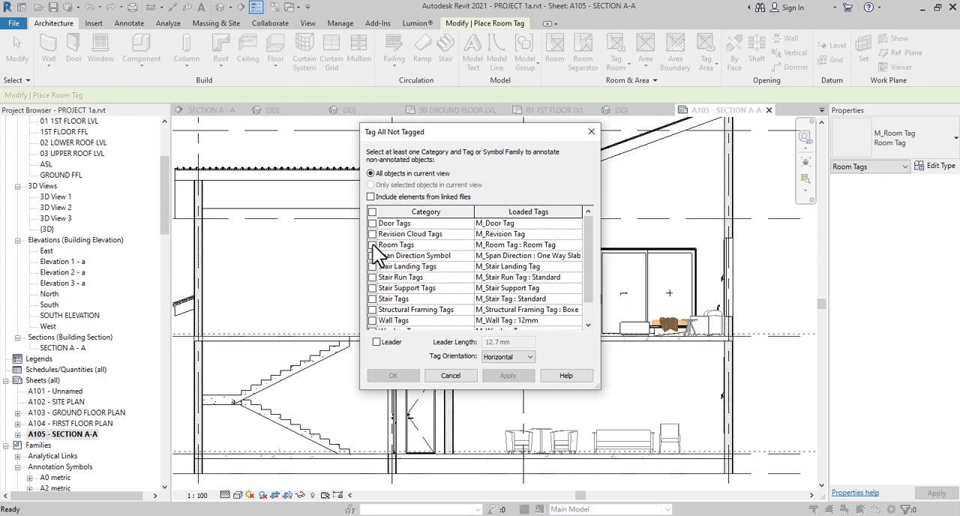
left_click(372, 245)
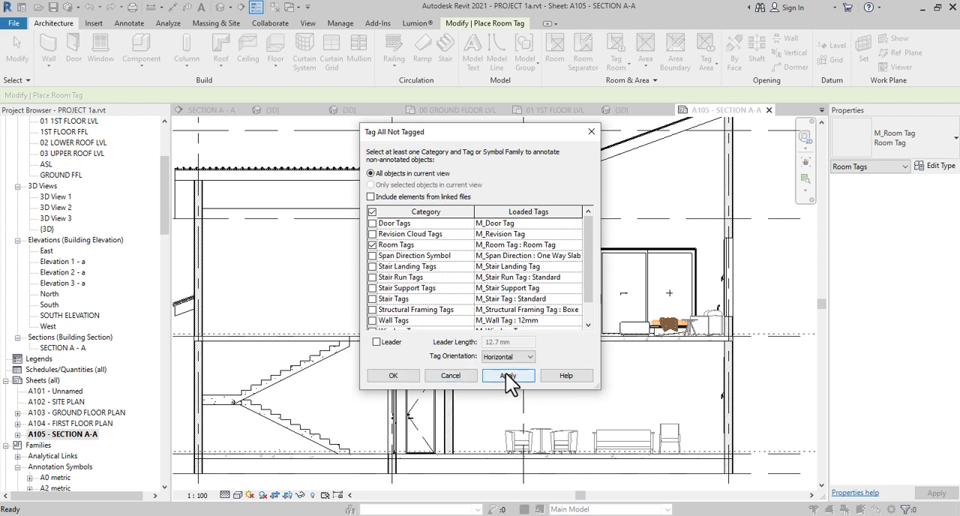
left_click(407, 375)
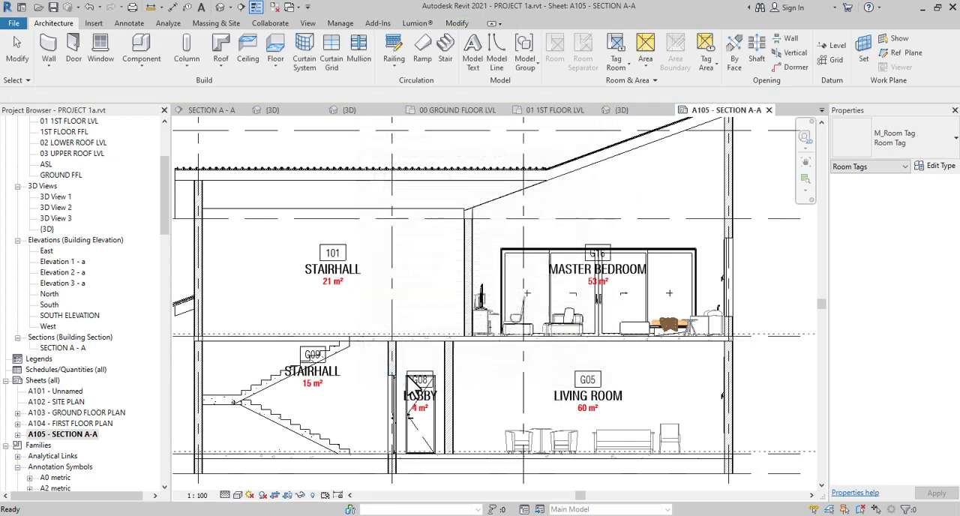
left_click(315, 393)
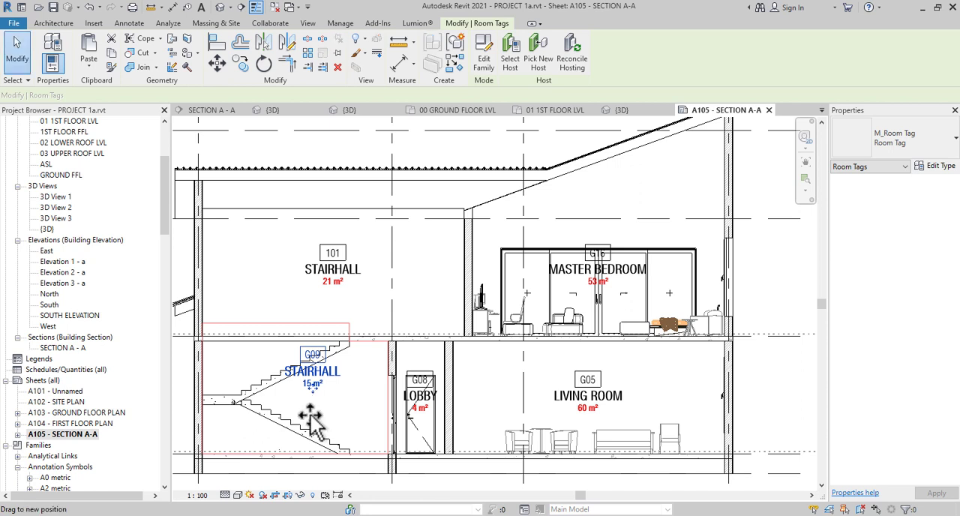
left_click_drag(312, 423, 312, 423)
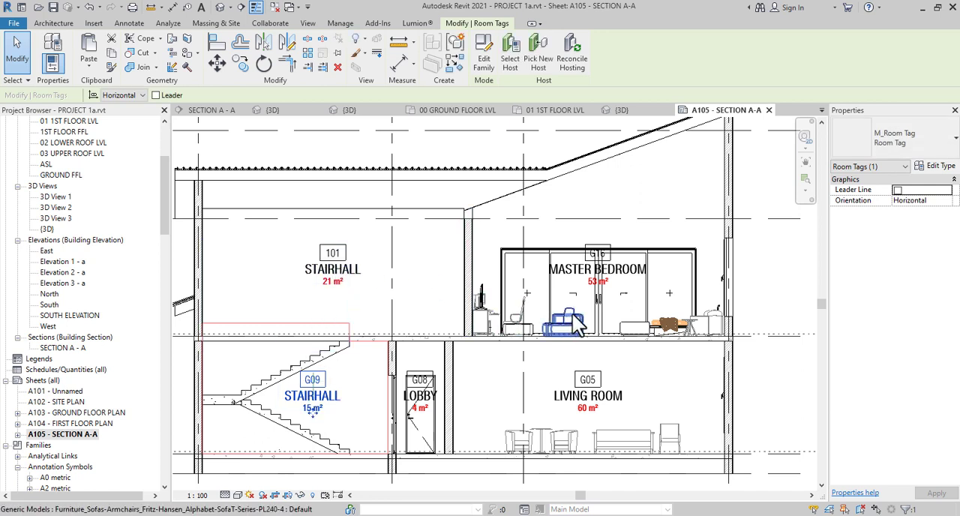
Override the door category's graphics in the section view to halftone, starting from the lobby door
left_click(422, 444)
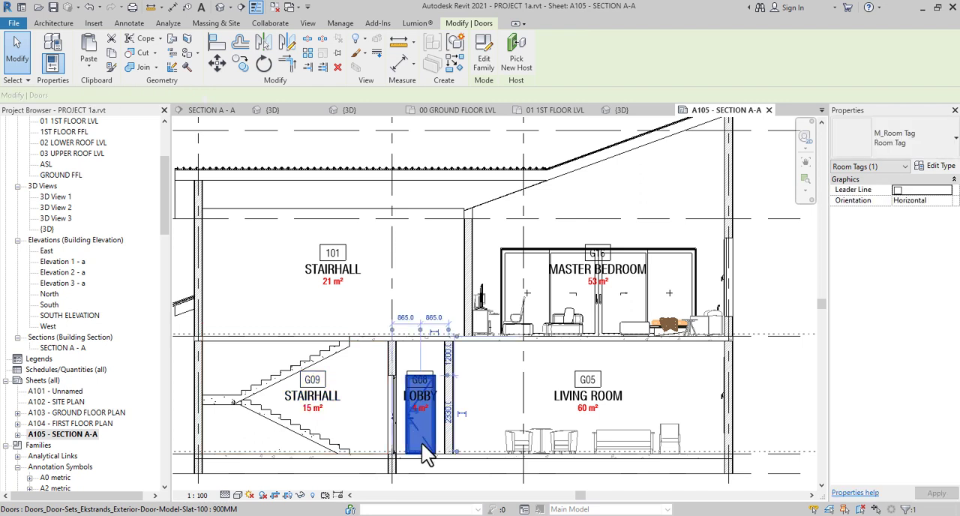
right_click(422, 443)
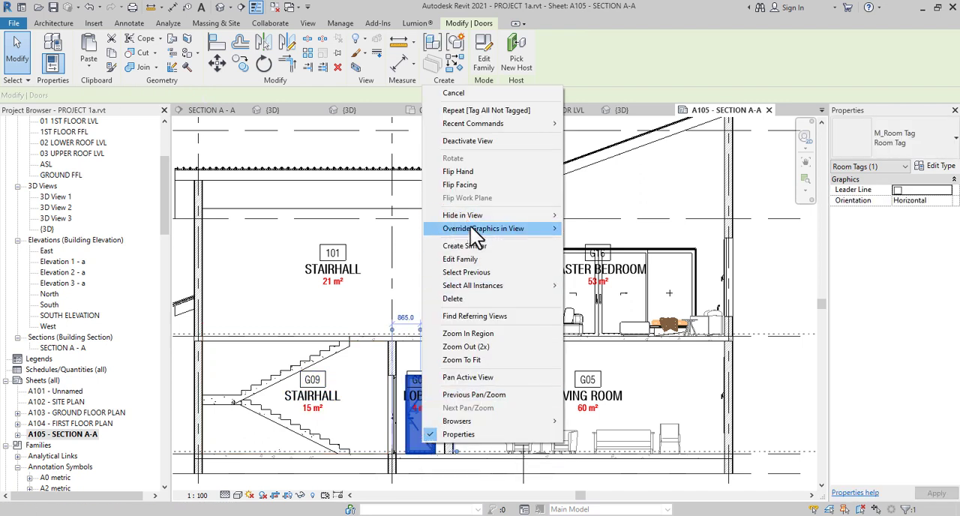
mouse_move(475, 231)
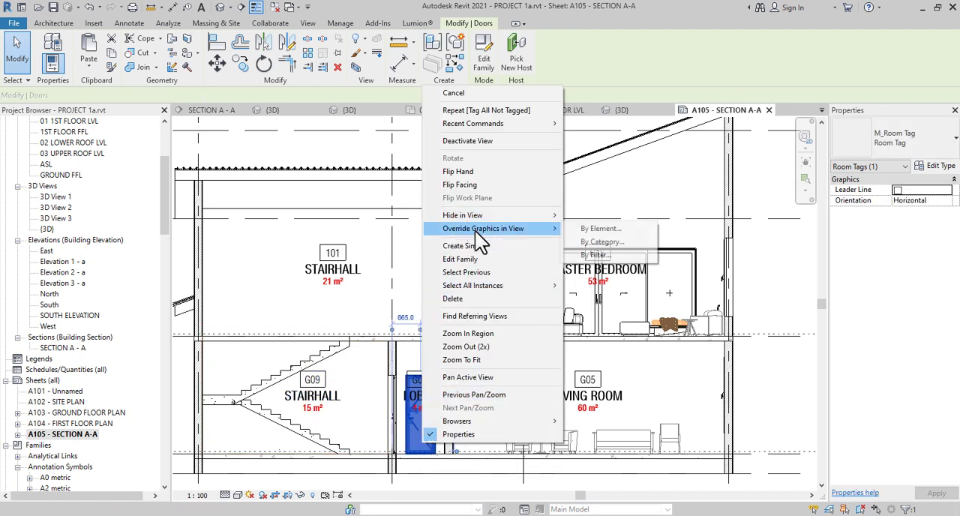
left_click(598, 244)
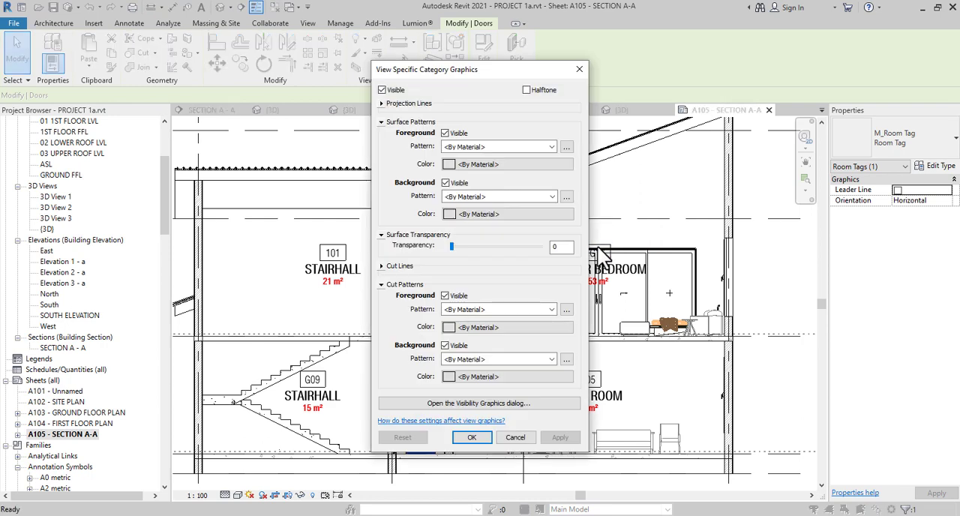
left_click(533, 93)
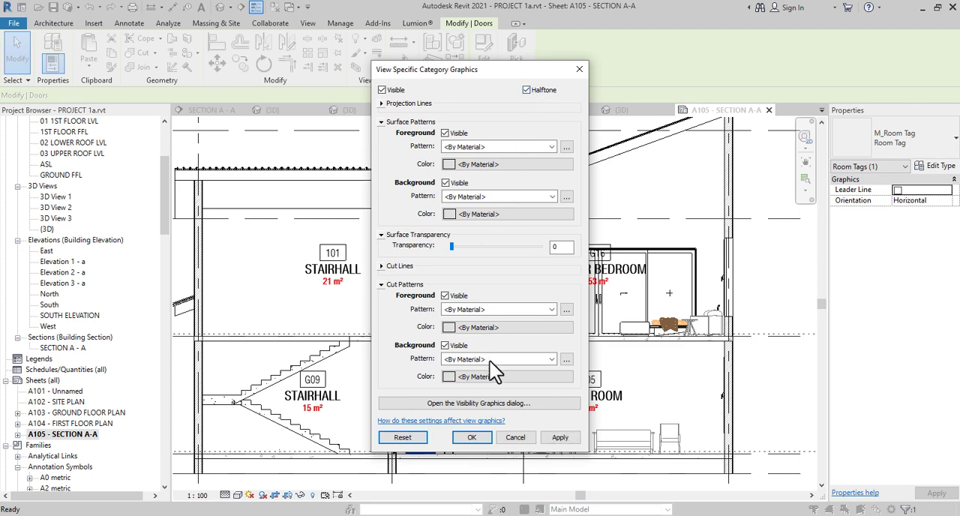
left_click(531, 435)
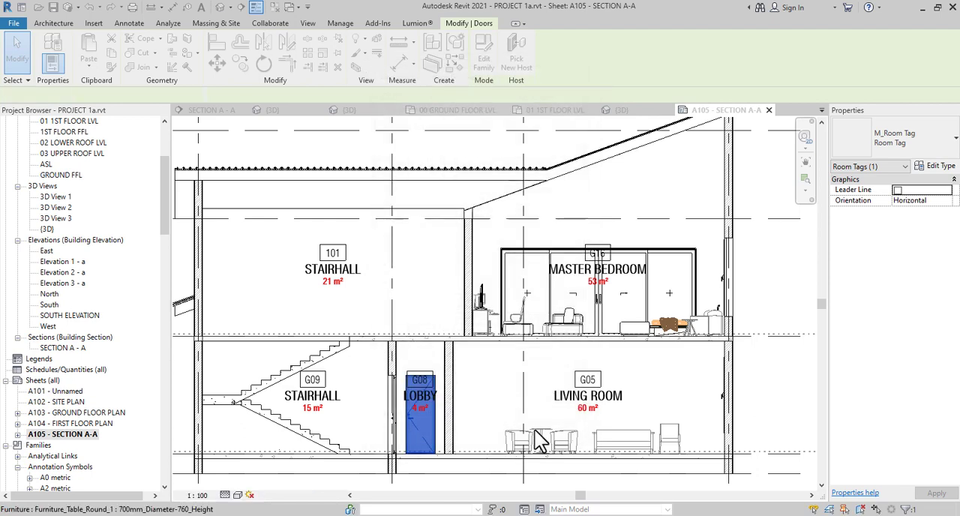
Examine the stairs, the first-floor slab and its junctions with the walls in the section
left_click(783, 371)
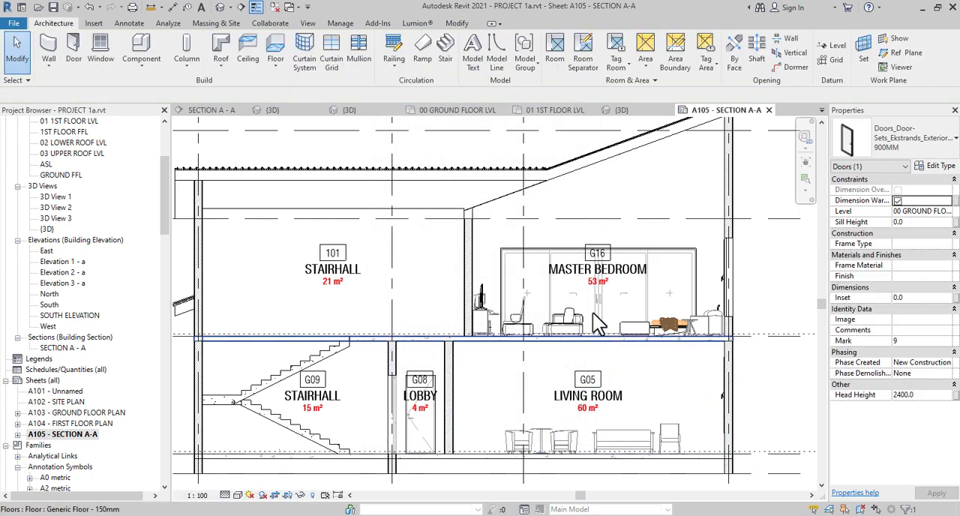
scroll(390, 308, "down", 3)
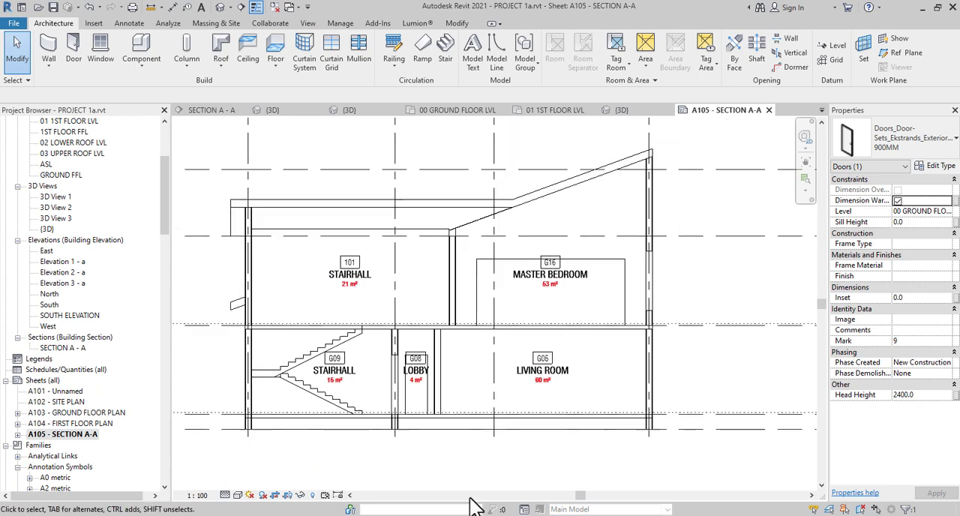
scroll(386, 447, "up", 2)
middle_click_drag(357, 386, 415, 442)
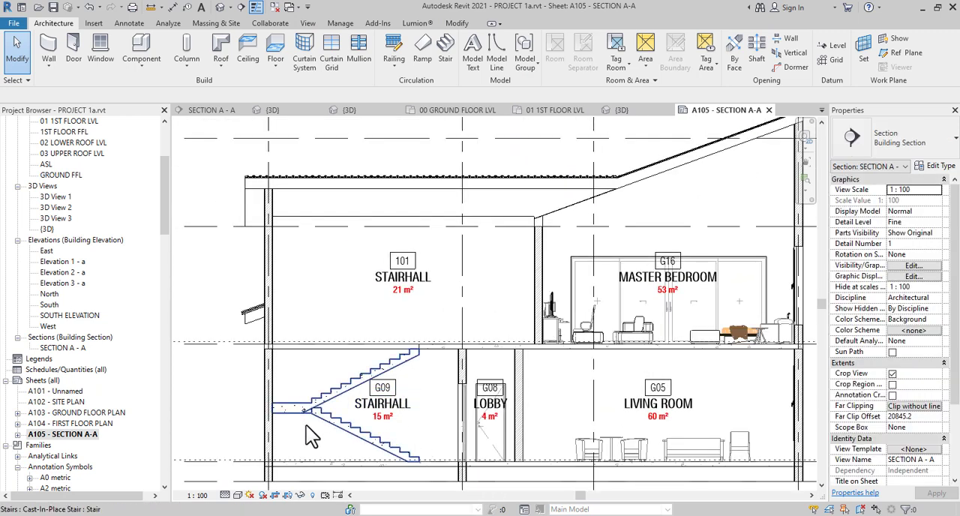
middle_click_drag(309, 429, 306, 395)
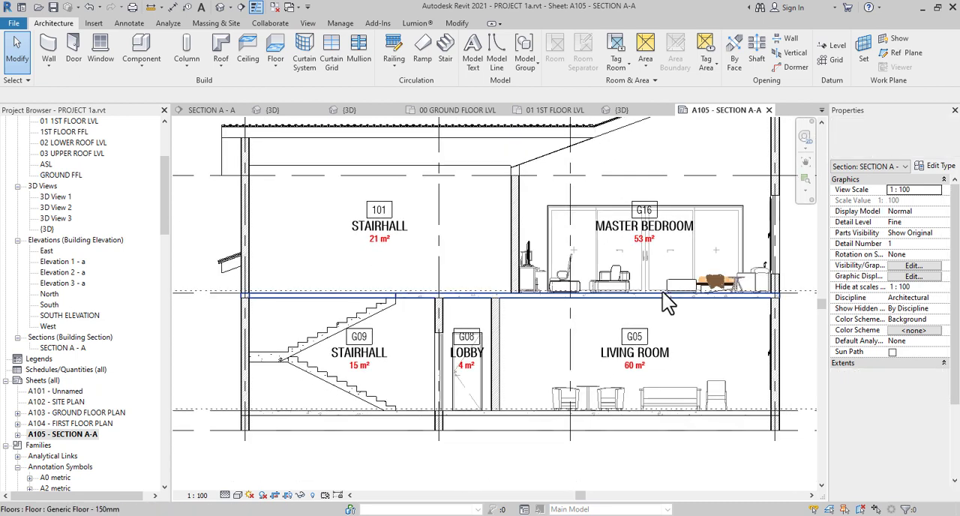
scroll(664, 297, "up", 1)
middle_click_drag(343, 317, 485, 365)
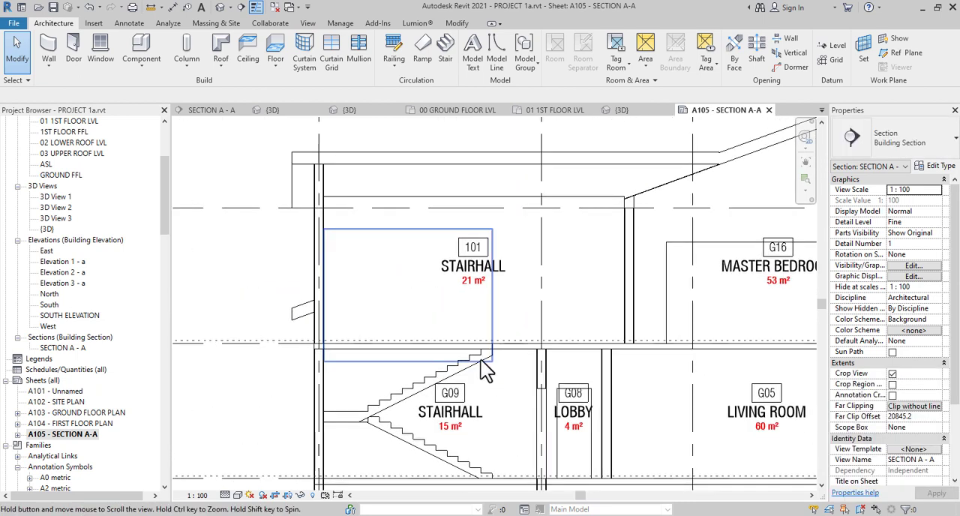
middle_click_drag(424, 369, 347, 347)
scroll(218, 330, "down", 2)
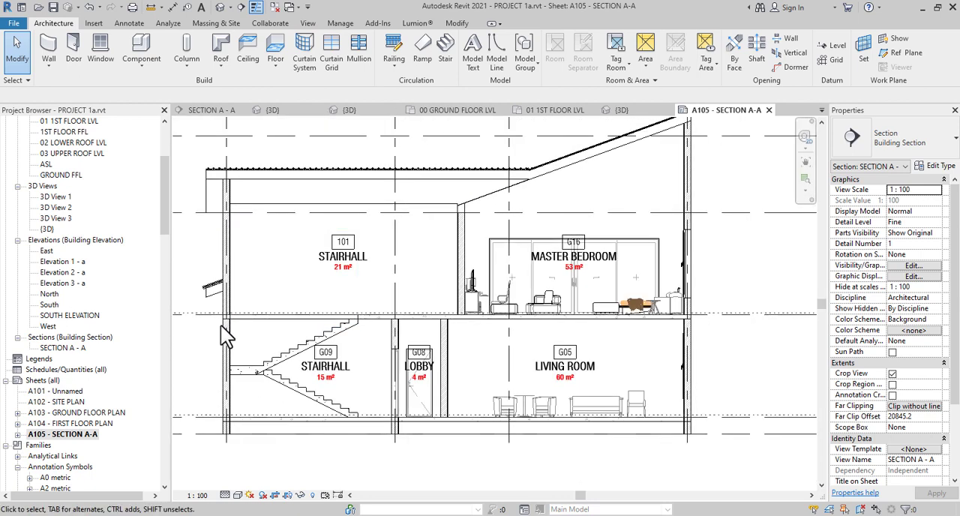
scroll(225, 329, "up", 4)
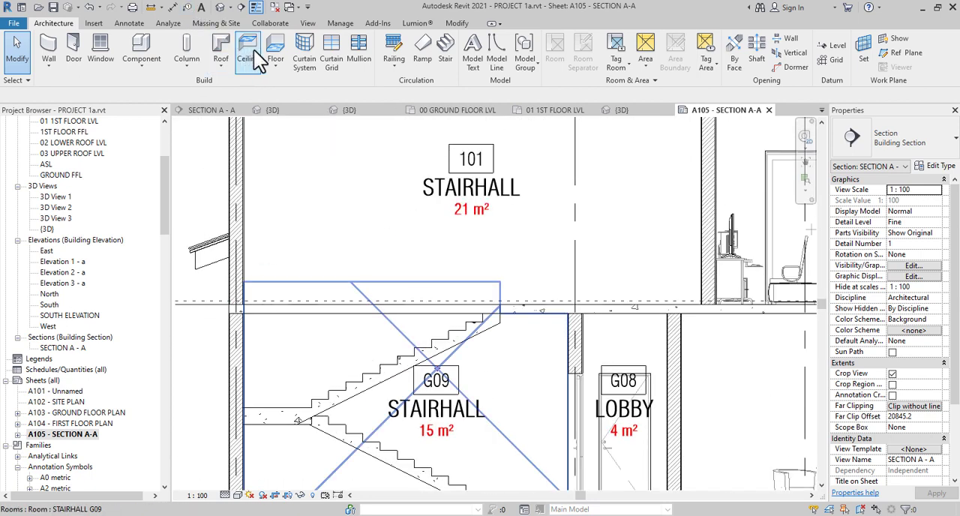
Start a filled region at the external wall beside the stairs, outlining a 230 mm wide beam 600 mm deep from the first-floor slab's top
left_click(122, 23)
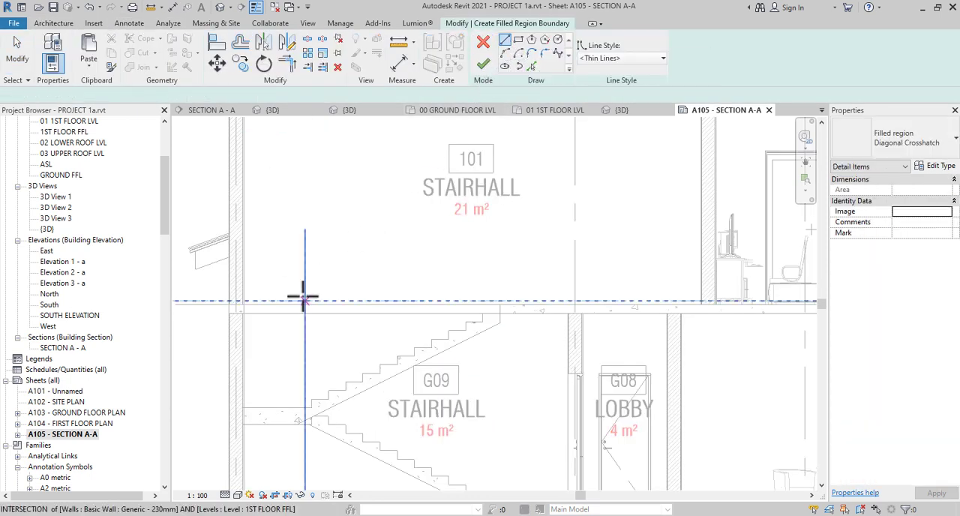
left_click(278, 311)
scroll(240, 327, "up", 5)
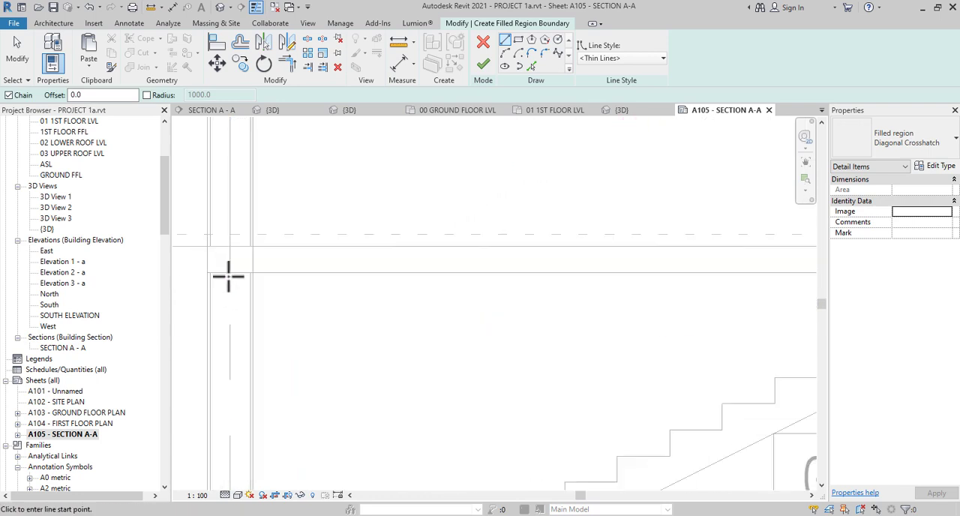
left_click(203, 242)
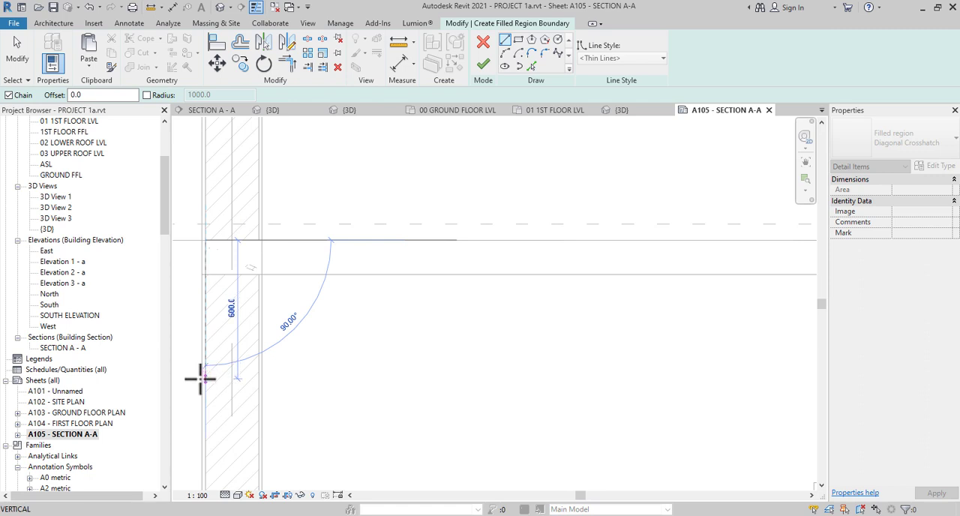
left_click(203, 378)
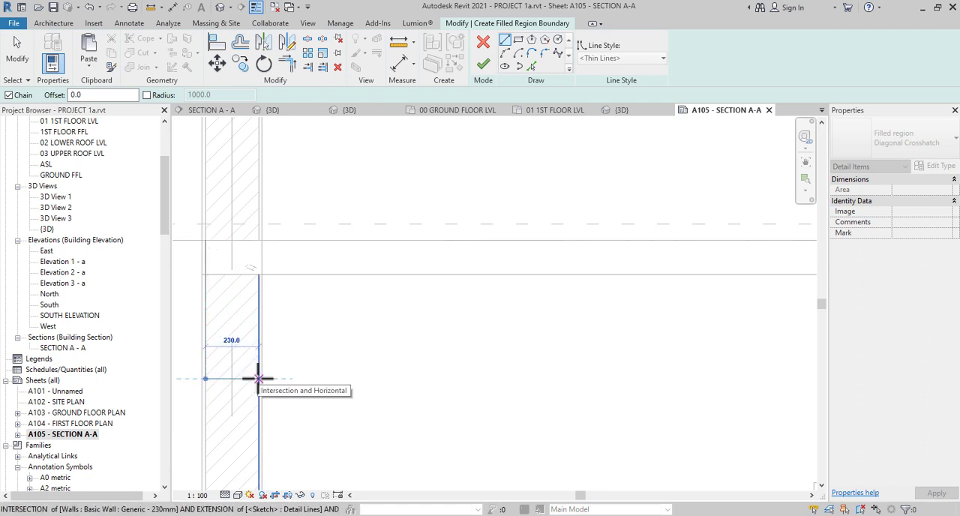
left_click(258, 378)
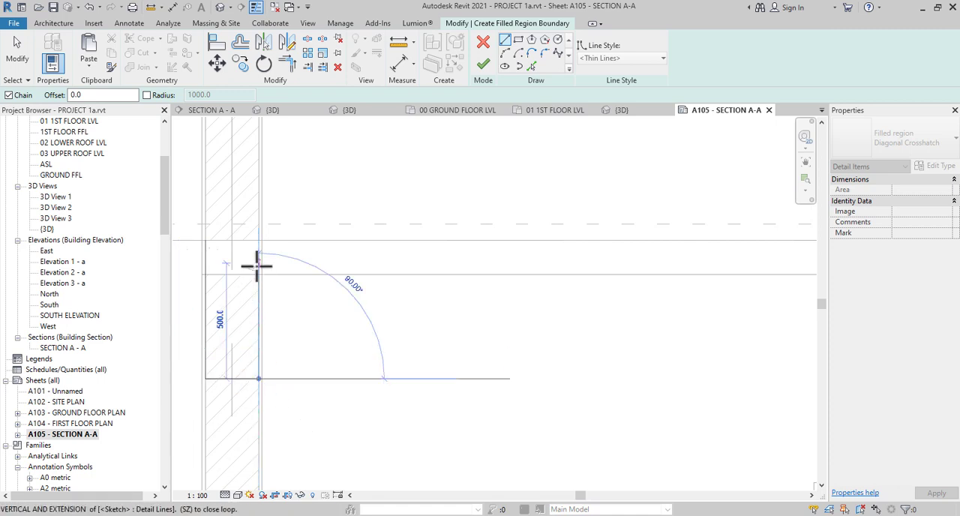
scroll(272, 275, "down", 6)
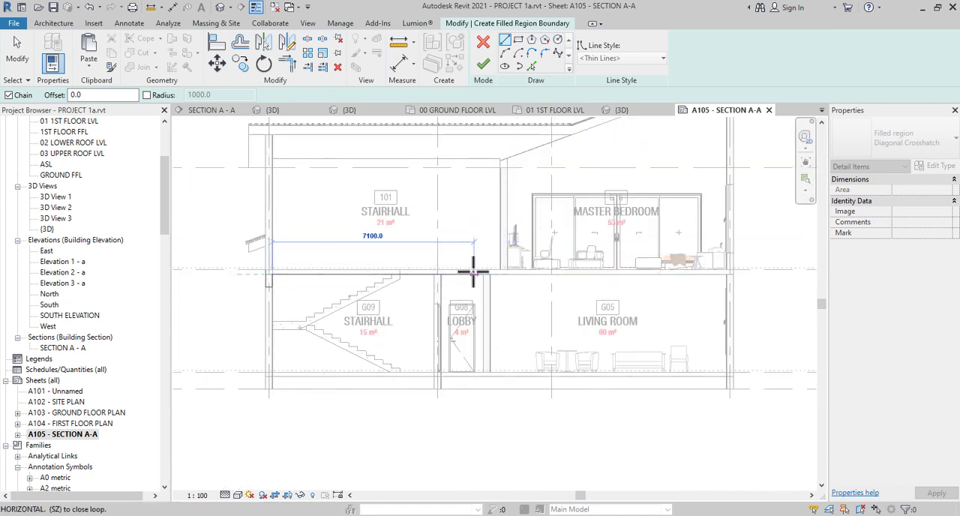
Continue the boundary along the slab's underside to the wall between STAIRHALL and LOBBY, outlining a beam 450 mm deep and 230 mm wide
scroll(453, 272, "up", 4)
scroll(431, 276, "up", 3)
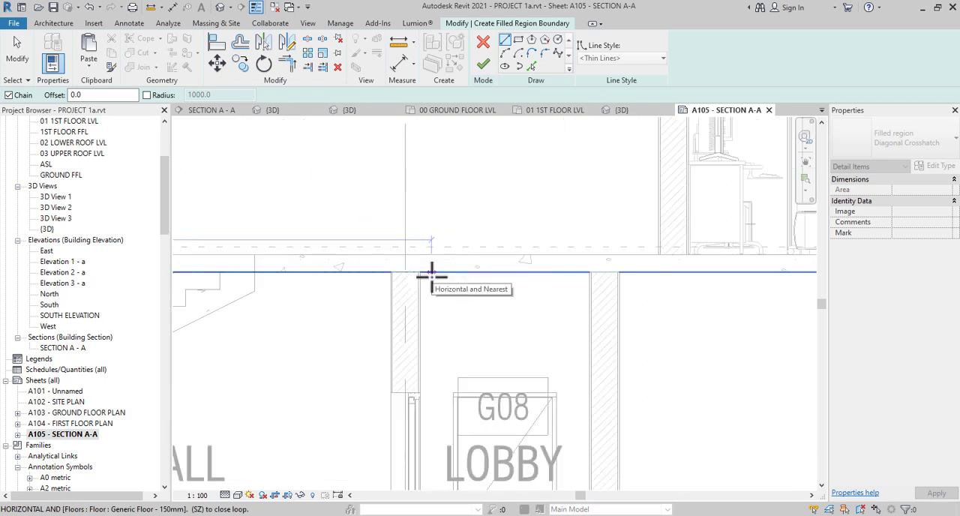
scroll(396, 272, "up", 4)
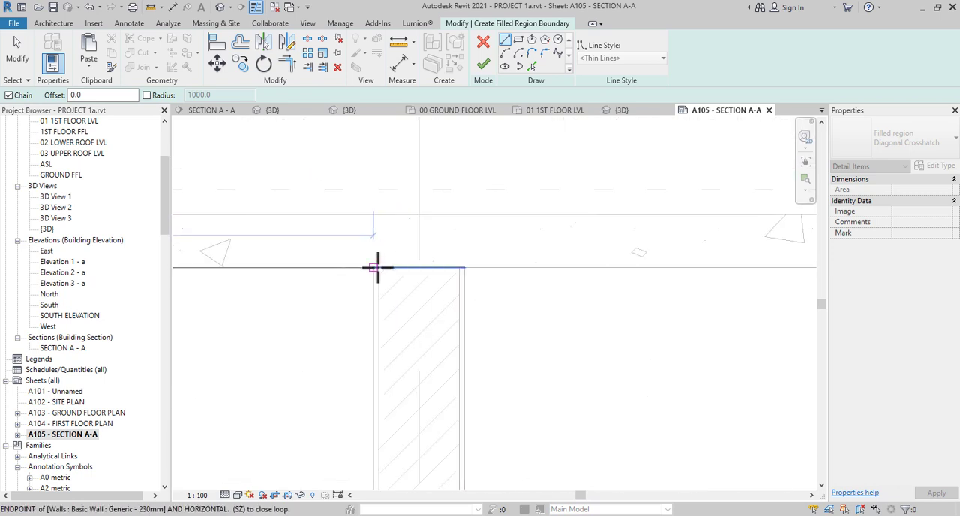
left_click(378, 267)
left_click(377, 391)
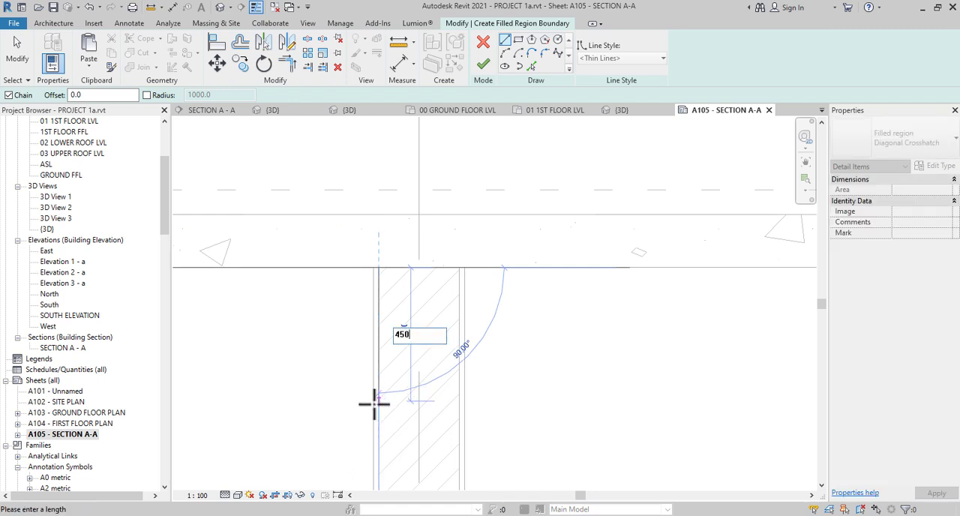
key("Return")
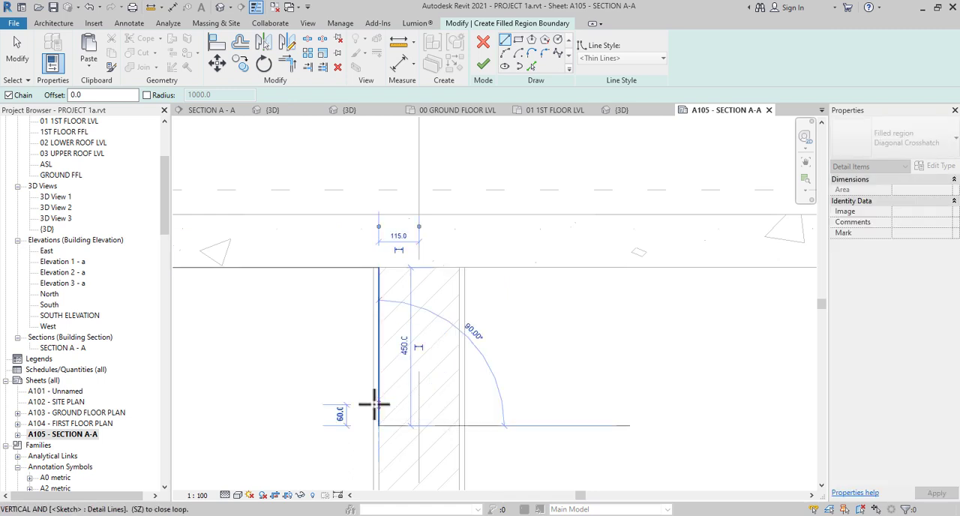
left_click(458, 425)
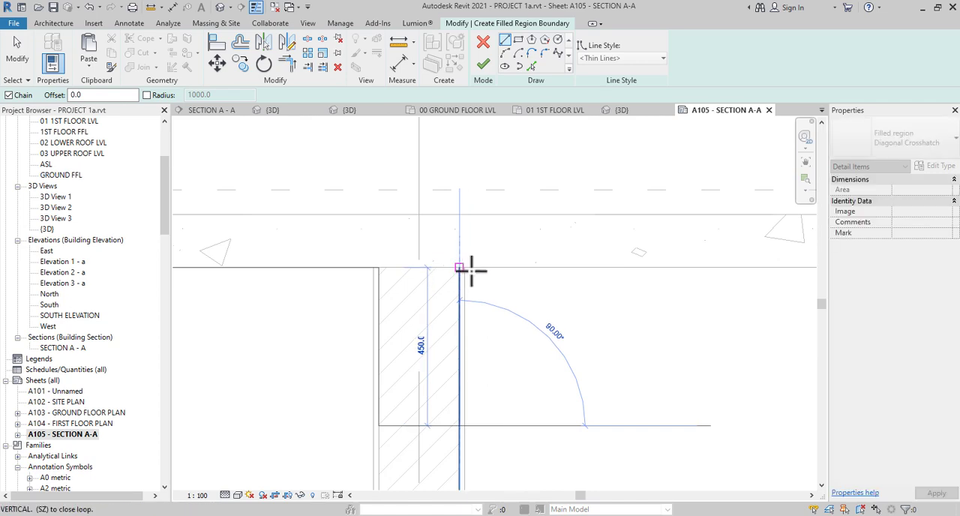
left_click(471, 271)
Extend the boundary along the slab's underside to the wall between LOBBY and LIVING ROOM, outlining a beam 450 mm deep and 230 mm wide
scroll(475, 271, "down", 6)
scroll(602, 278, "up", 1)
middle_click_drag(602, 279, 331, 271)
scroll(356, 260, "down", 4)
scroll(315, 260, "up", 5)
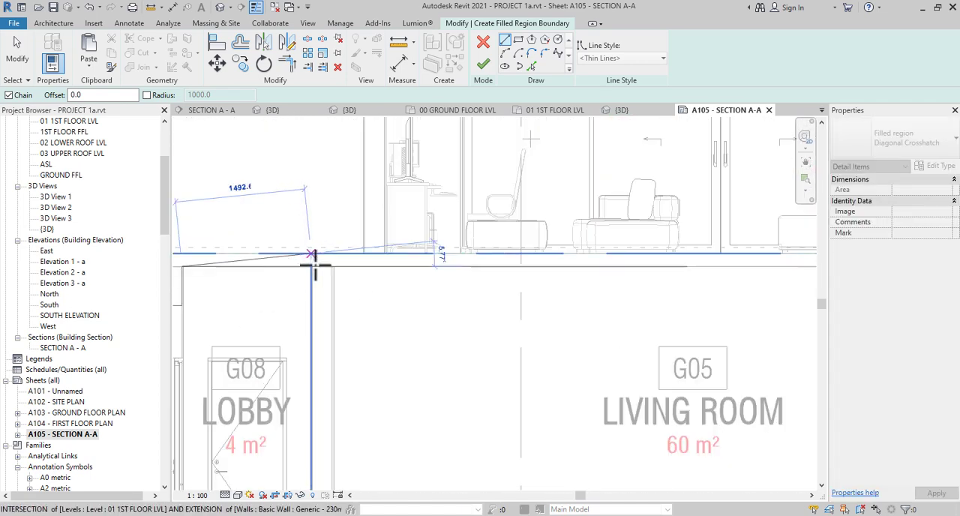
scroll(315, 268, "up", 3)
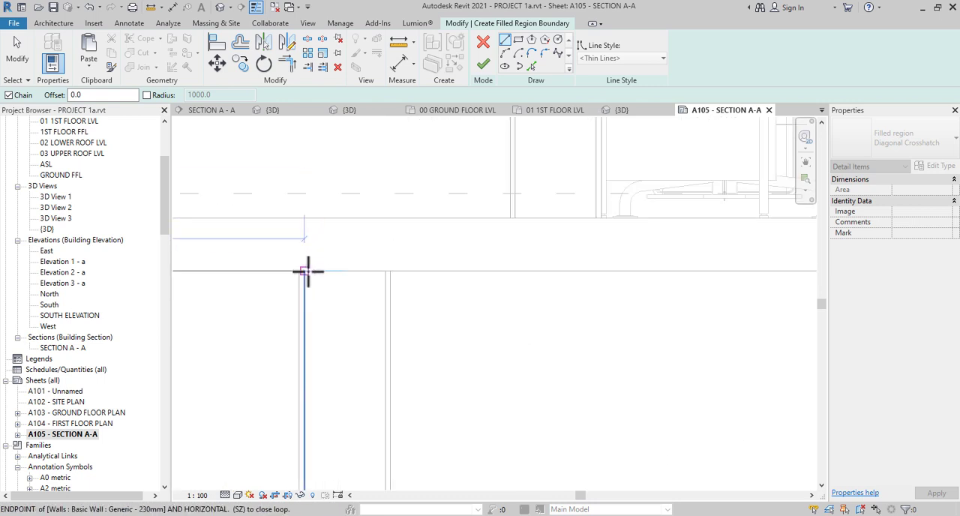
left_click(305, 270)
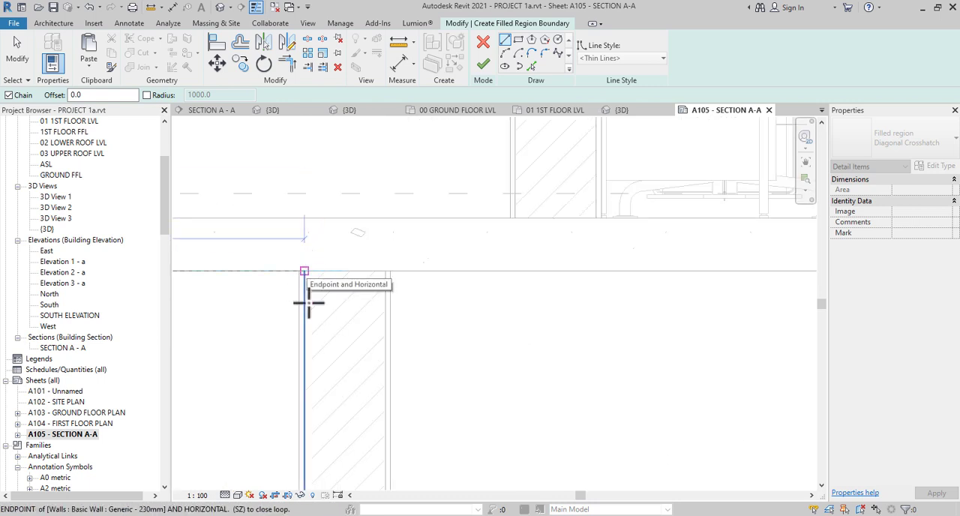
left_click(301, 396)
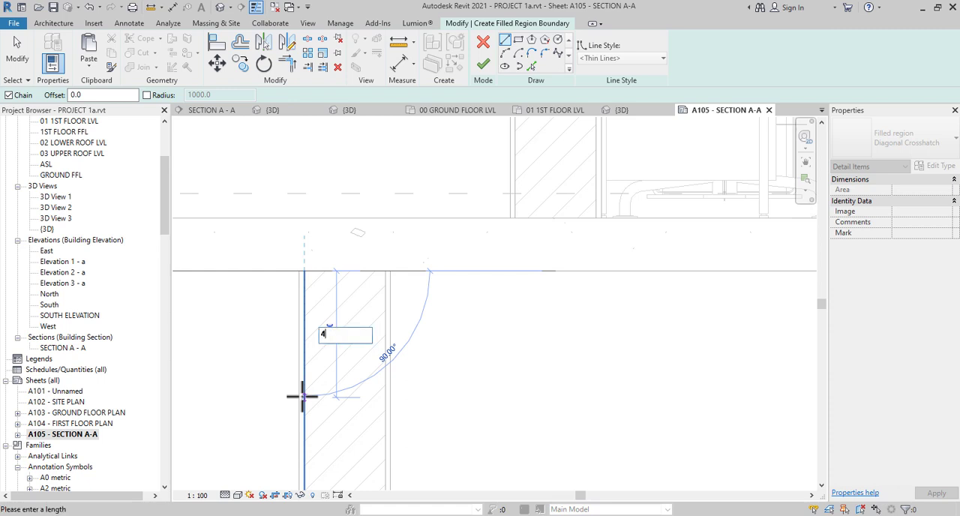
type("450")
key("Return")
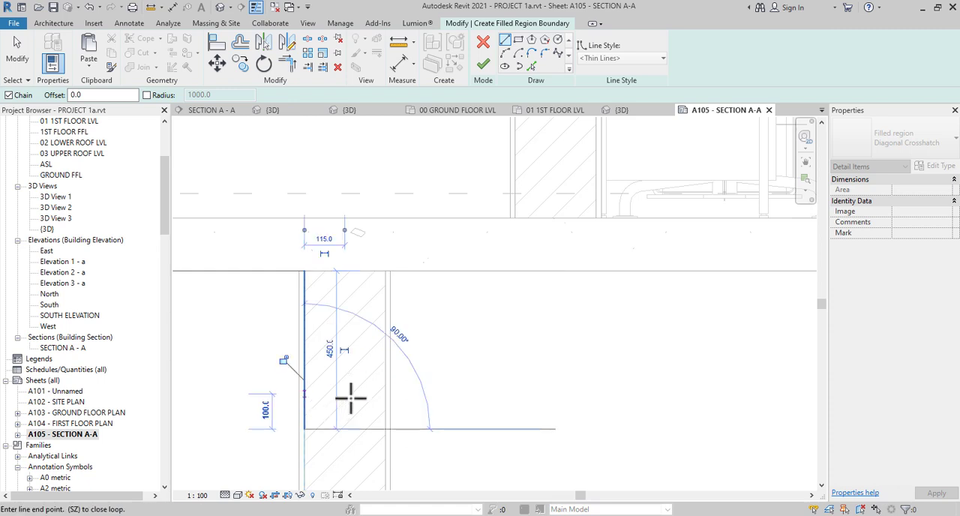
left_click(385, 429)
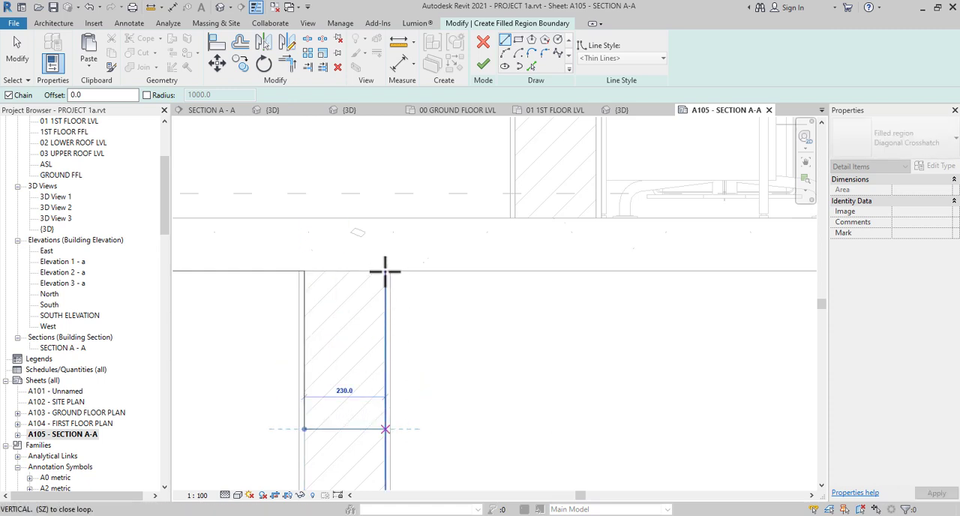
left_click(384, 272)
Carry the boundary to the LIVING ROOM's external wall, outline a beam 450 mm deep and 230 mm wide, and rise 600 mm to the slab's top
scroll(390, 270, "down", 4)
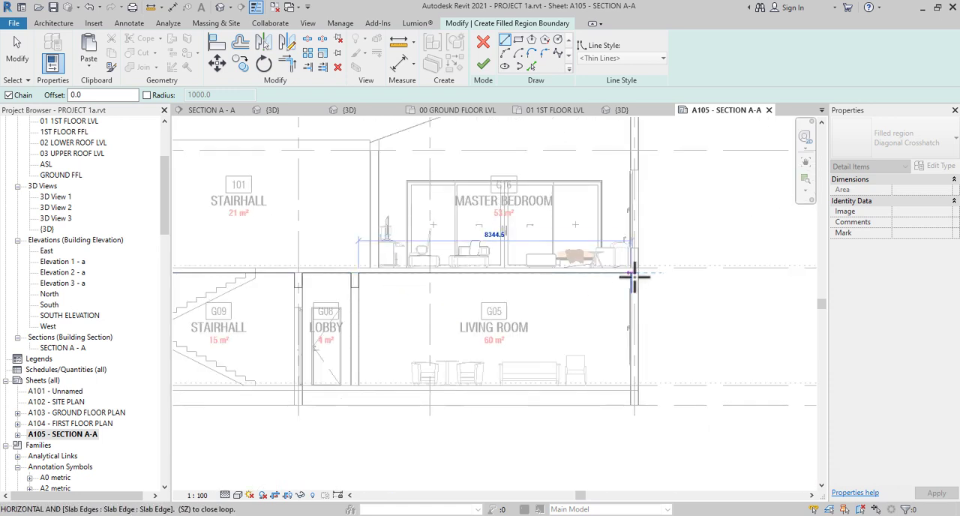
scroll(634, 270, "up", 4)
left_click(569, 205)
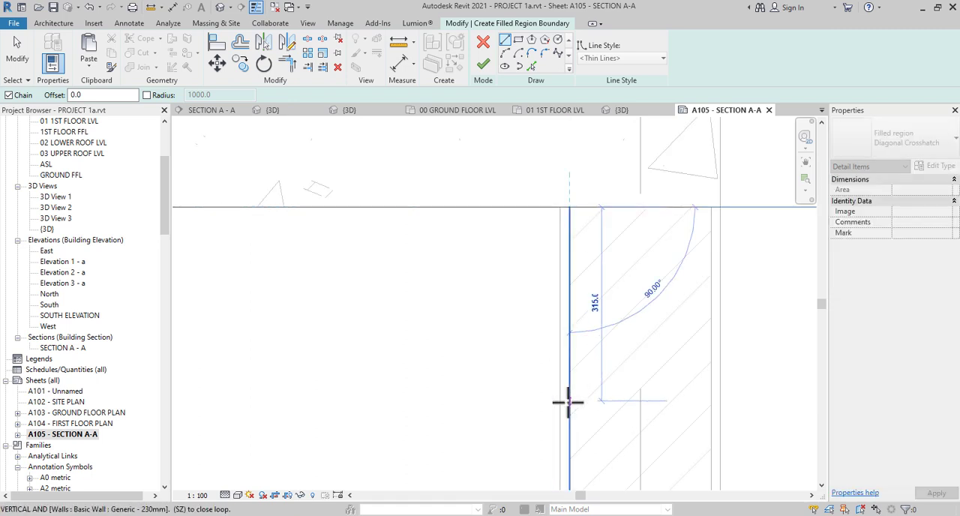
type("450")
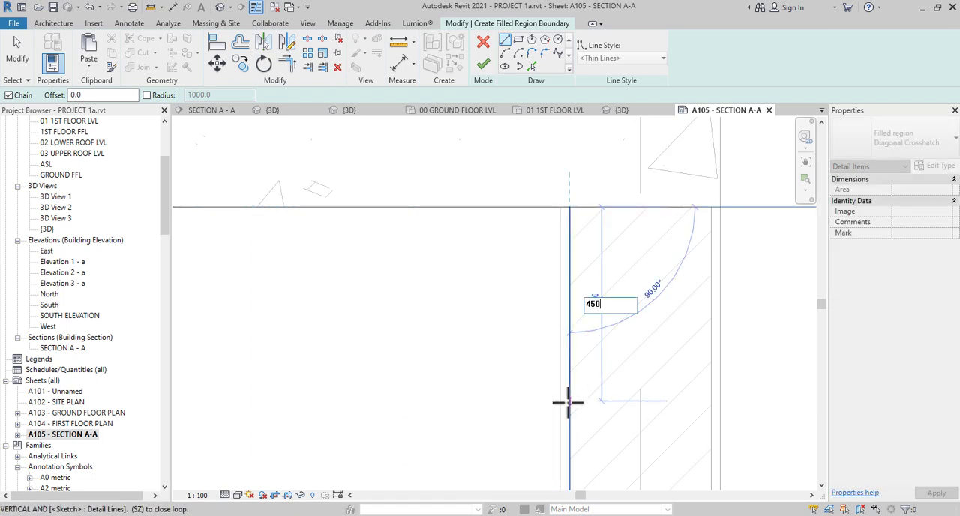
key("Return")
scroll(690, 409, "down", 4)
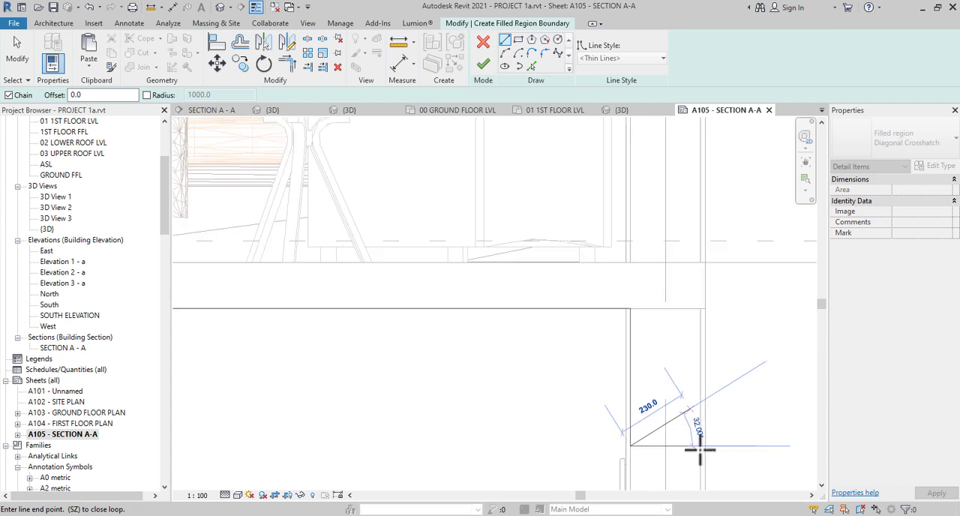
left_click(698, 266)
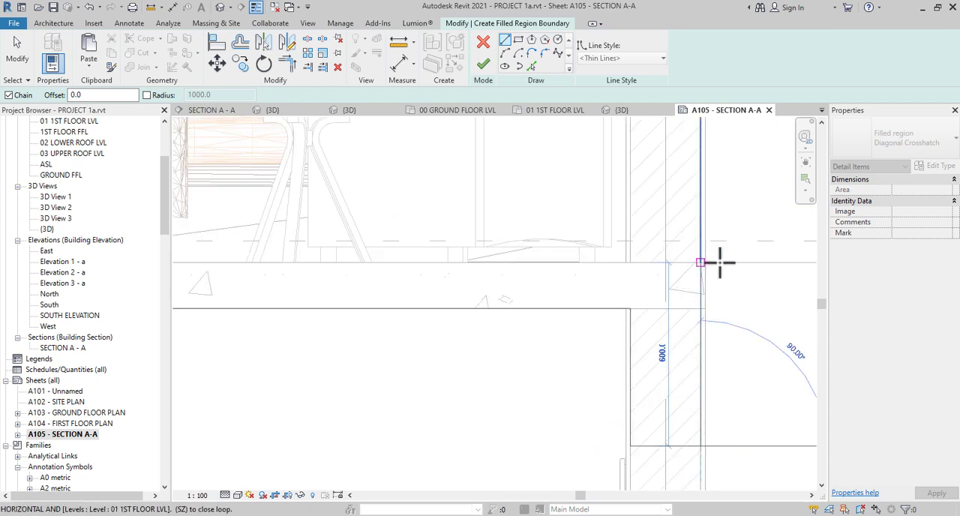
Close the filled region boundary along the first-floor slab's top edge back to its starting corner at the external wall beside the stairs
scroll(718, 263, "down", 6)
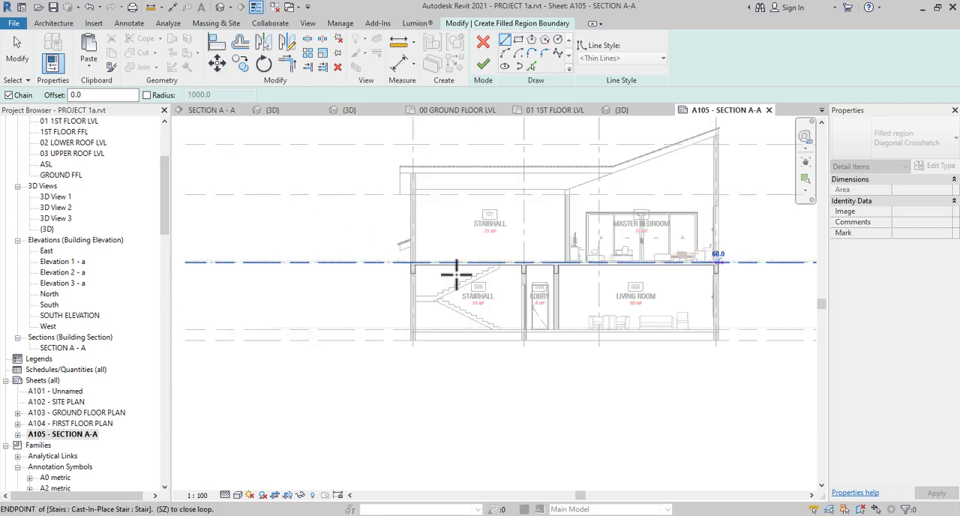
scroll(431, 269, "up", 6)
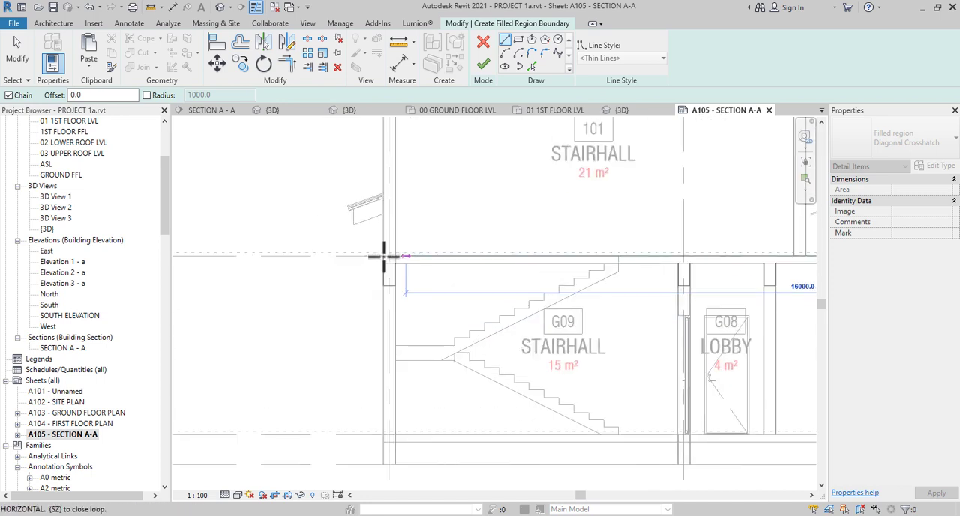
left_click(417, 268)
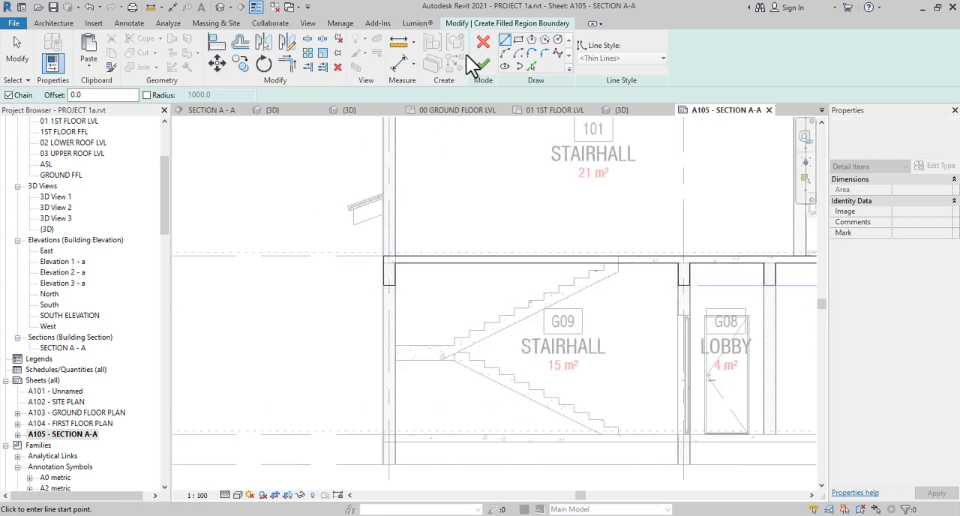
left_click(483, 64)
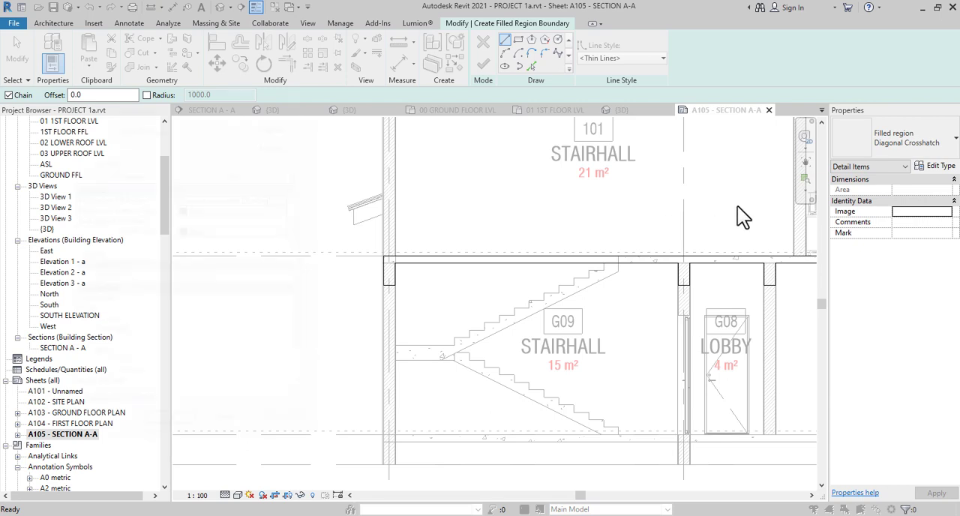
Duplicate the Diagonal Crosshatch filled region type as CONCRETE
left_click(289, 127)
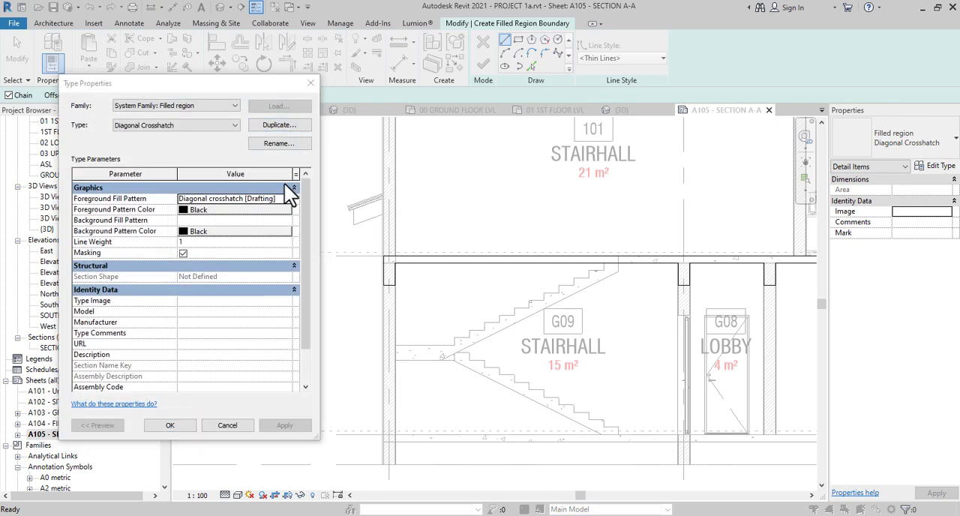
type("CON")
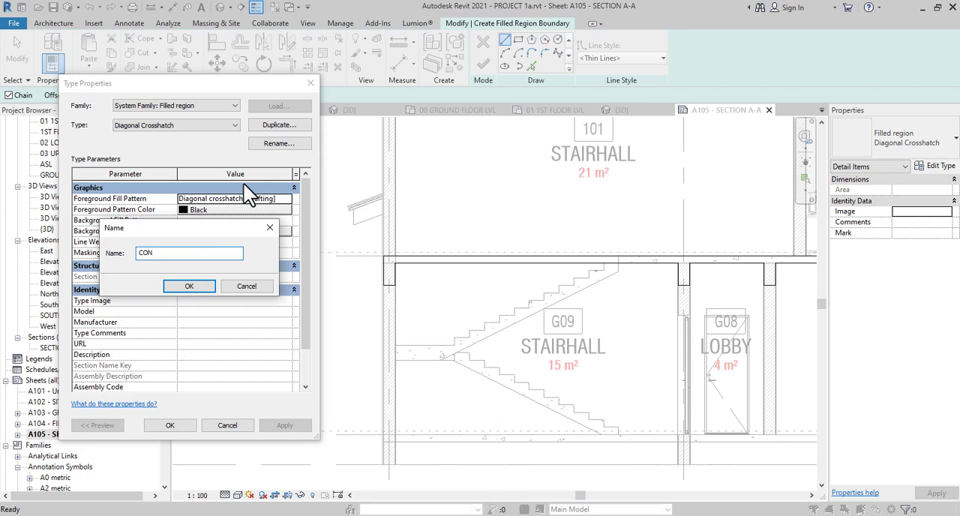
type("CRETE")
left_click(200, 287)
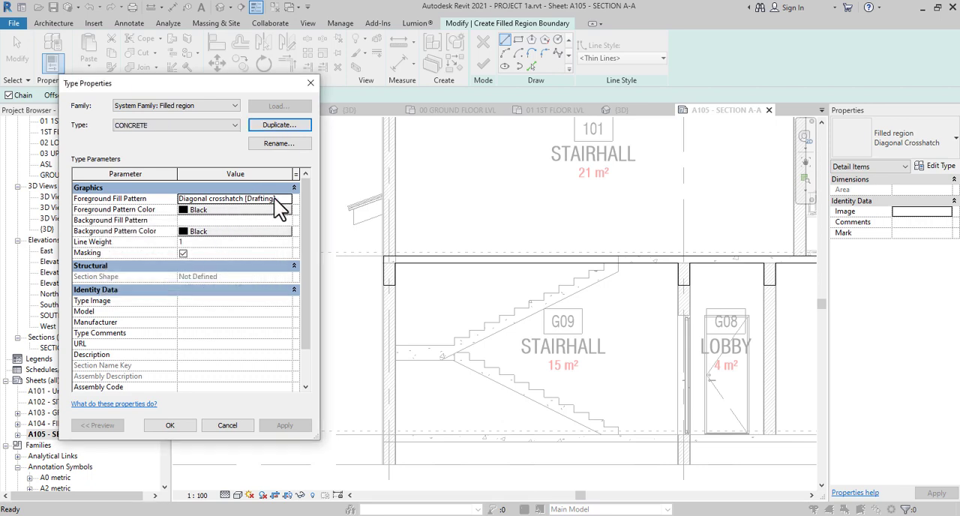
Set the CONCRETE type's foreground fill pattern to the drafting pattern Concrete
left_click(287, 200)
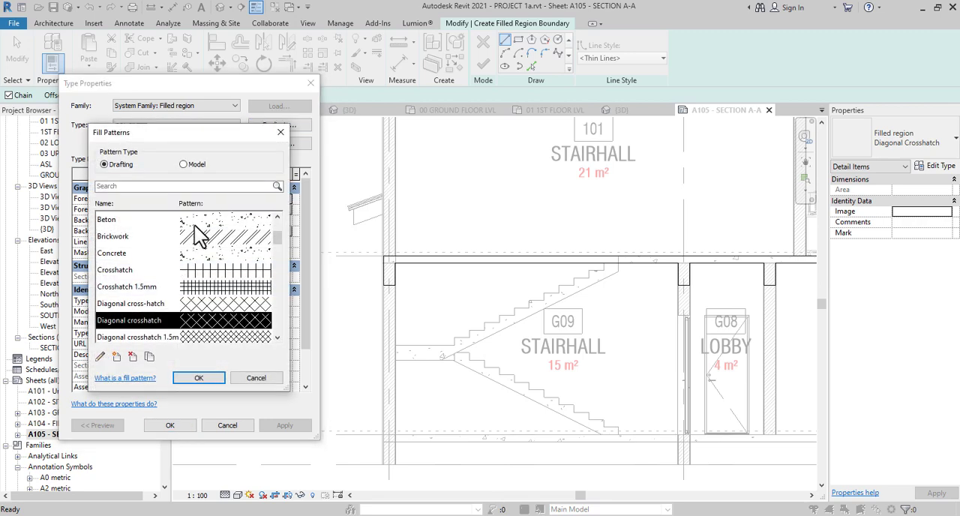
scroll(217, 301, "down", 2)
scroll(216, 303, "up", 3)
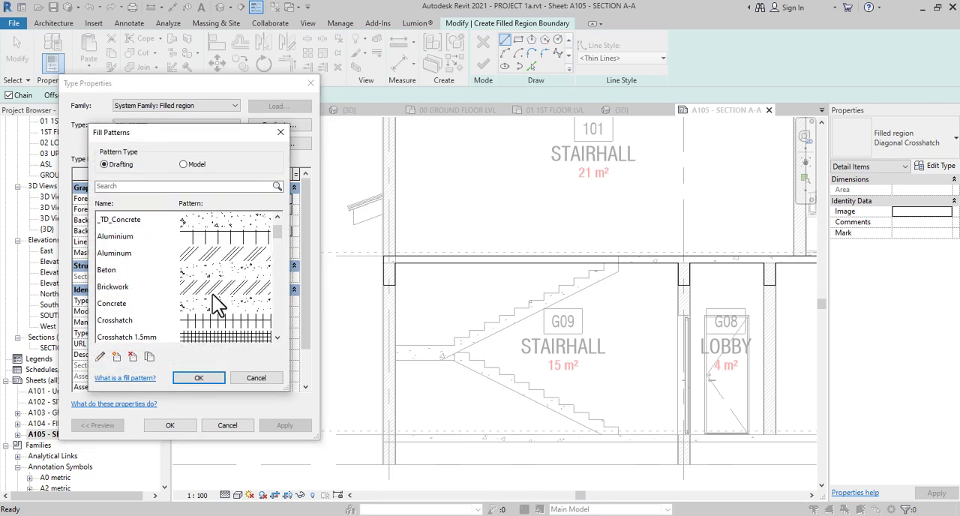
left_click(204, 305)
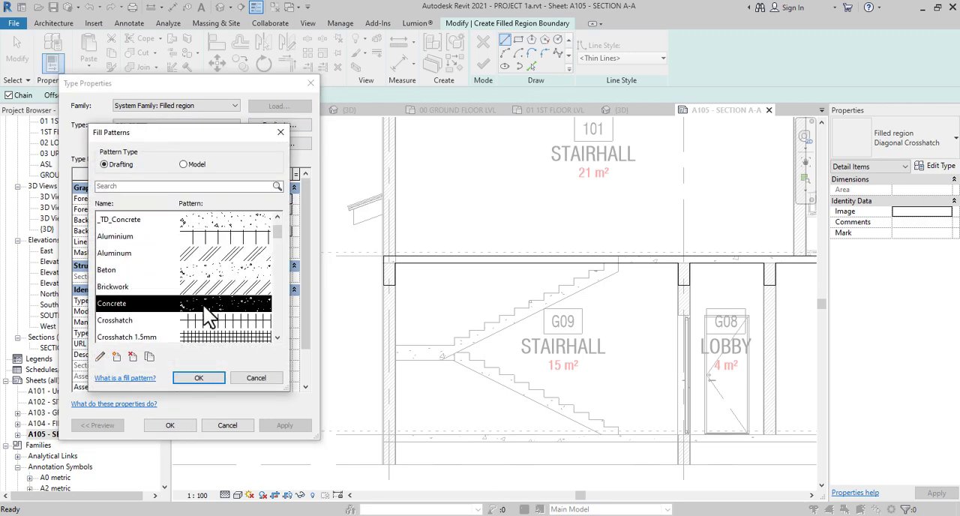
left_click(207, 377)
Set the CONCRETE type's foreground pattern color to RGB 60-60-60 and apply the type settings to the filled region
left_click(230, 210)
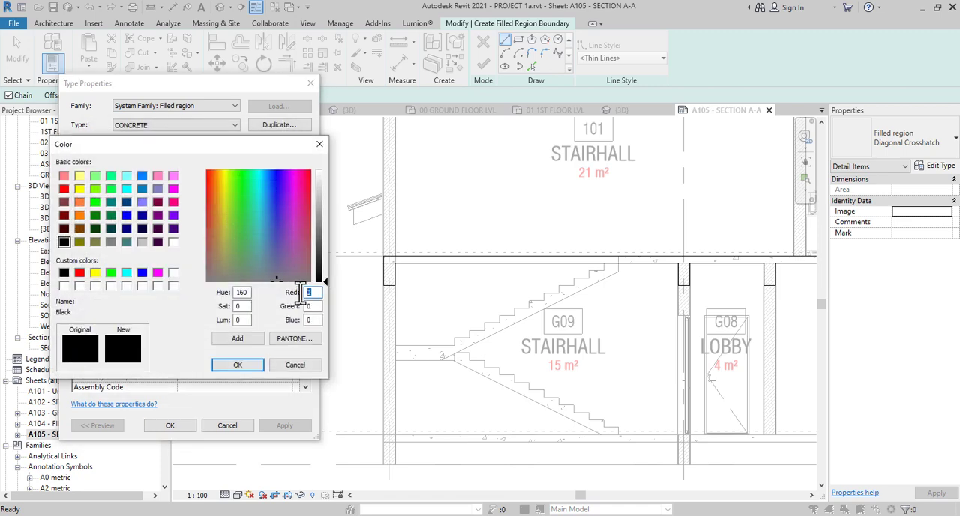
type("60")
type("6")
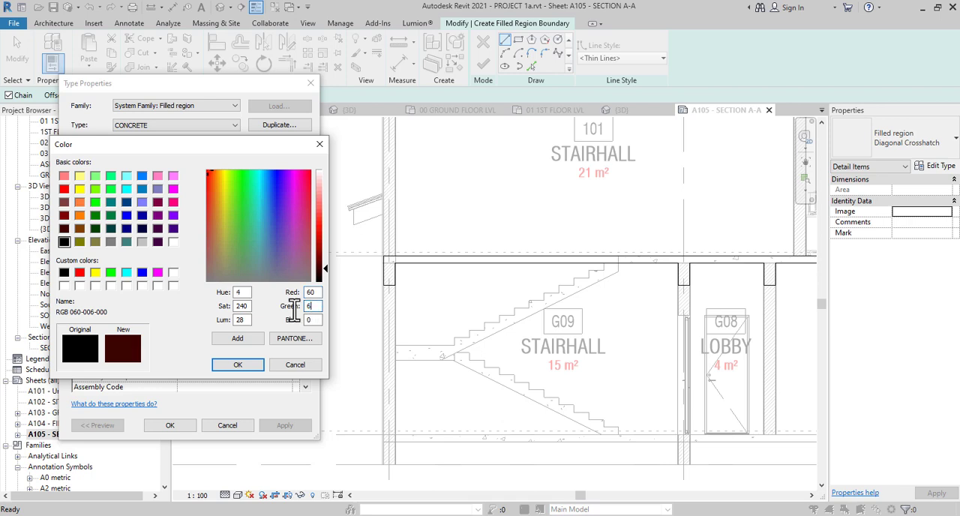
type("0")
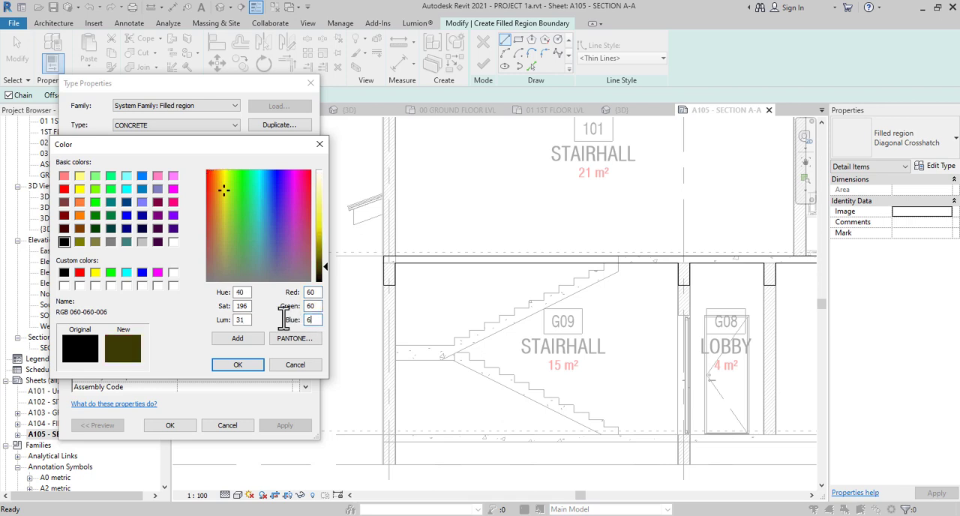
left_click(253, 366)
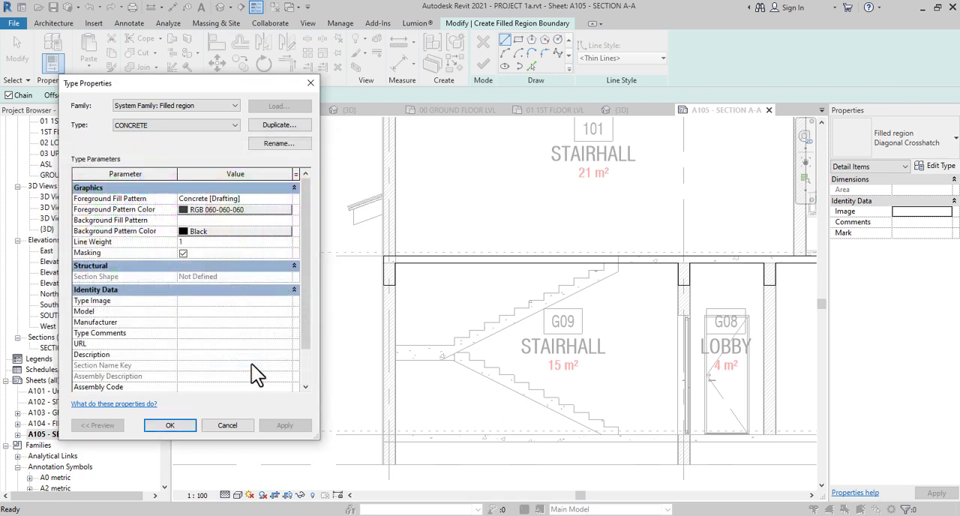
left_click(179, 431)
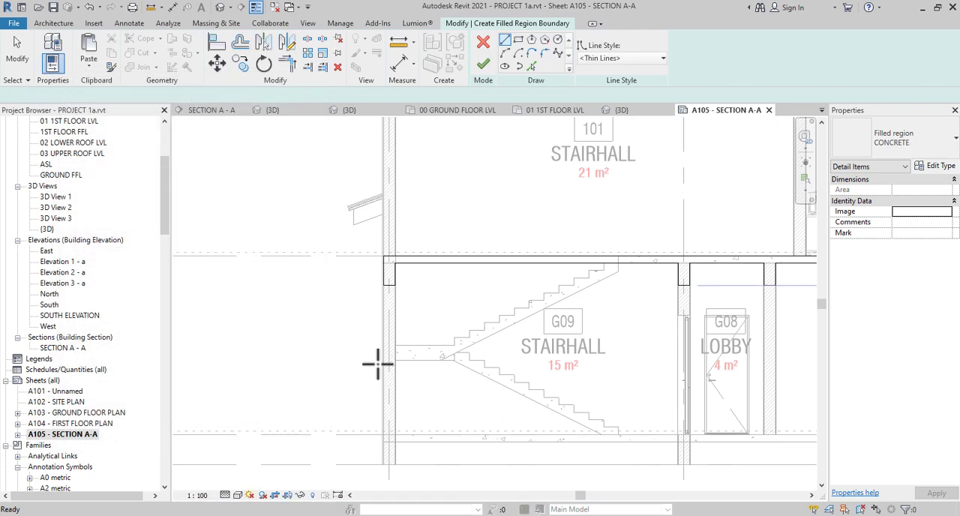
Assign the <Wide Lines> style to the whole chain of slab and beam boundary lines and finish the filled region
key("Escape")
key("Tab")
left_click(437, 256)
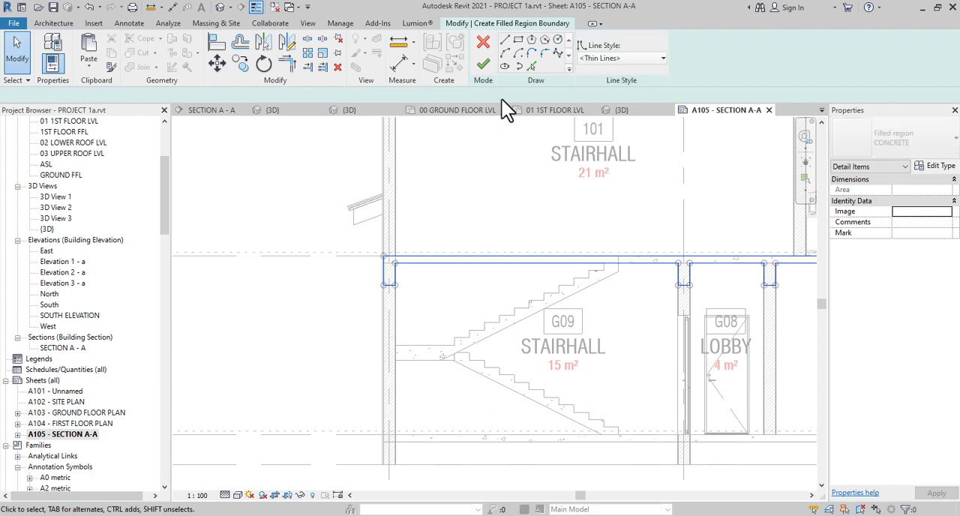
left_click(609, 58)
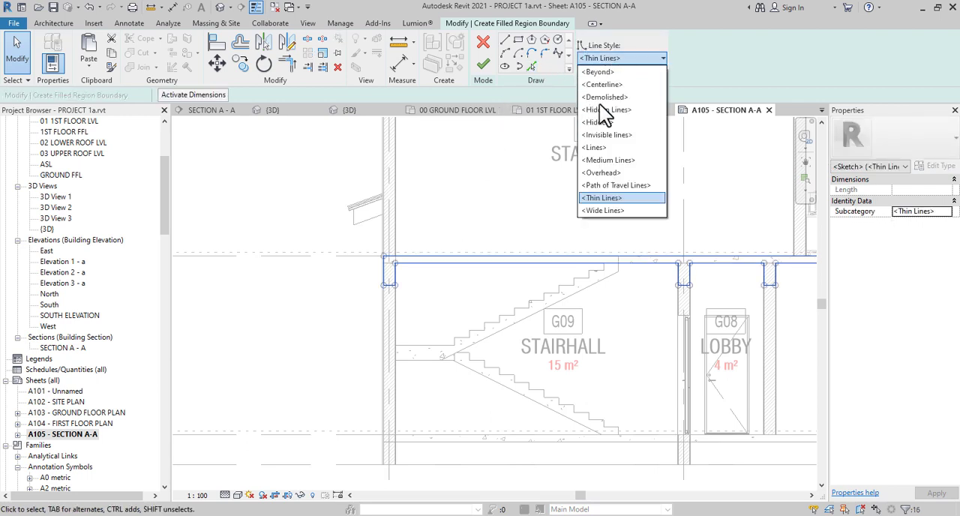
left_click(601, 210)
left_click(431, 207)
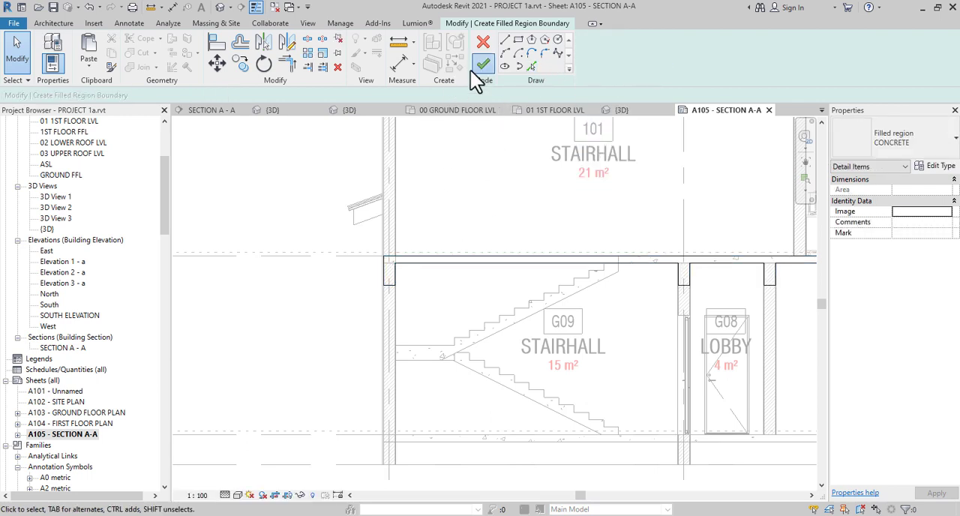
left_click(480, 67)
Turn off thin-line display and check the line weights of the first-floor slab and beams around the LOBBY
scroll(309, 269, "down", 3)
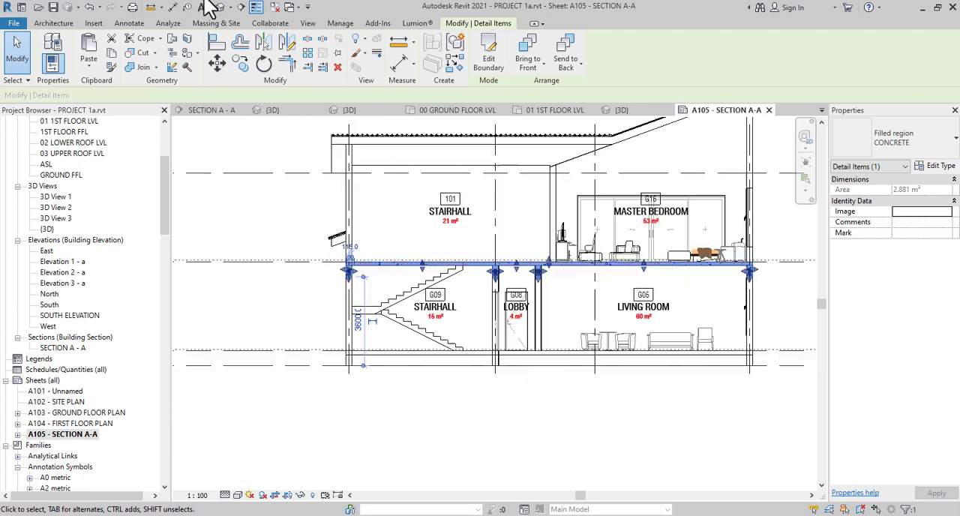
left_click(256, 7)
left_click(365, 177)
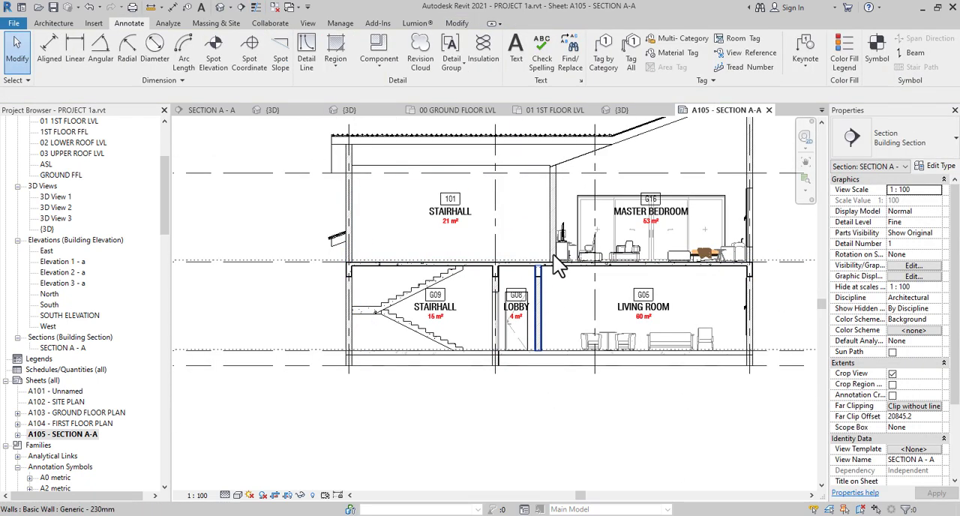
scroll(556, 262, "up", 3)
scroll(556, 263, "up", 5)
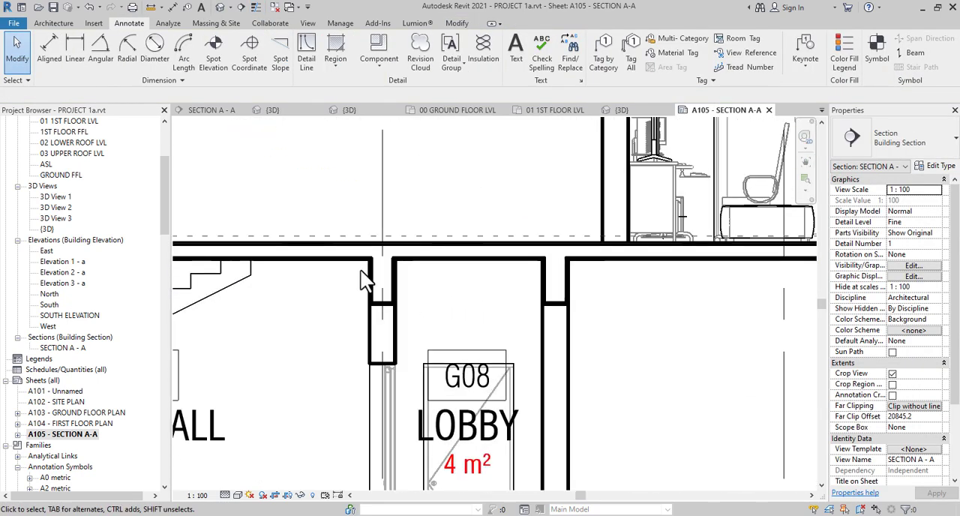
scroll(464, 229, "down", 5)
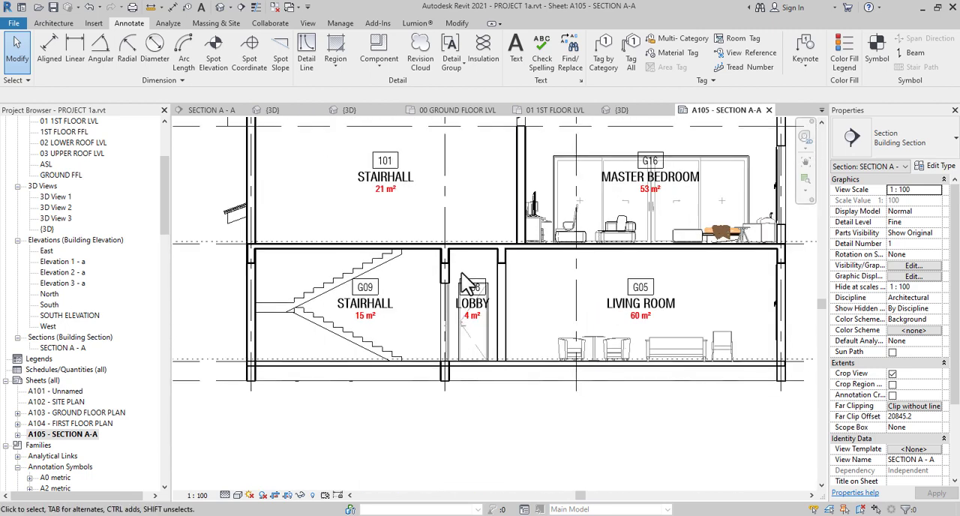
Examine the section's slabs, beams, walls and stairs from STAIRHALL across to the MASTER BEDROOM and LIVING ROOM
middle_click_drag(659, 290, 599, 321)
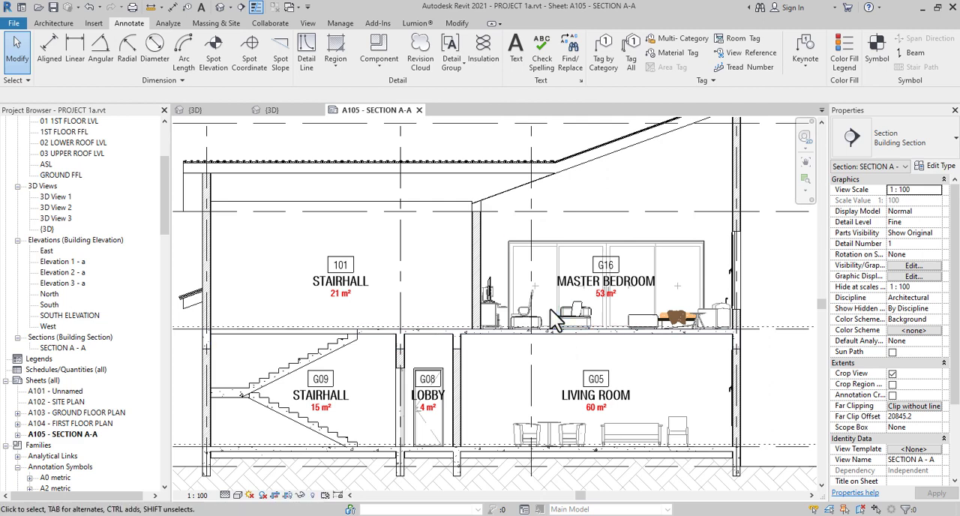
scroll(742, 357, "up", 2)
scroll(732, 368, "down", 4)
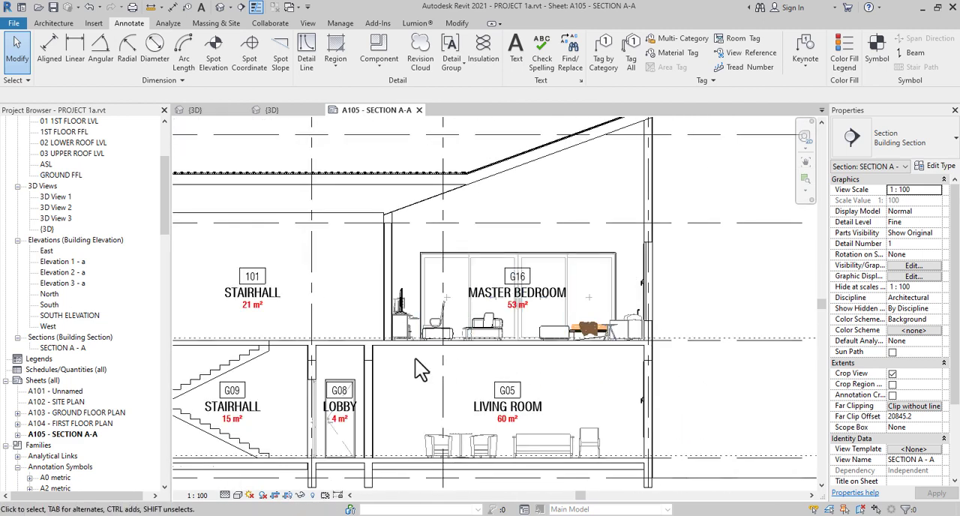
middle_click_drag(420, 367, 591, 331)
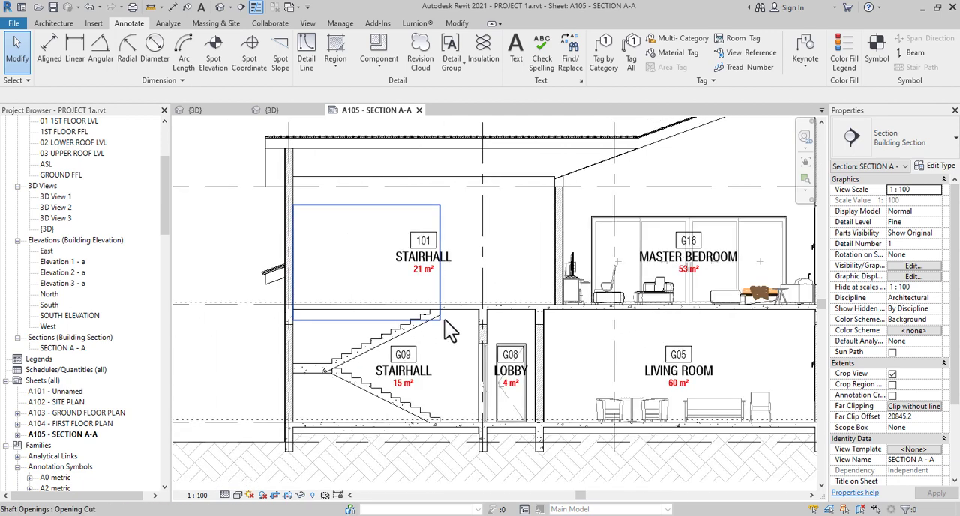
scroll(446, 318, "up", 2)
scroll(472, 331, "down", 1)
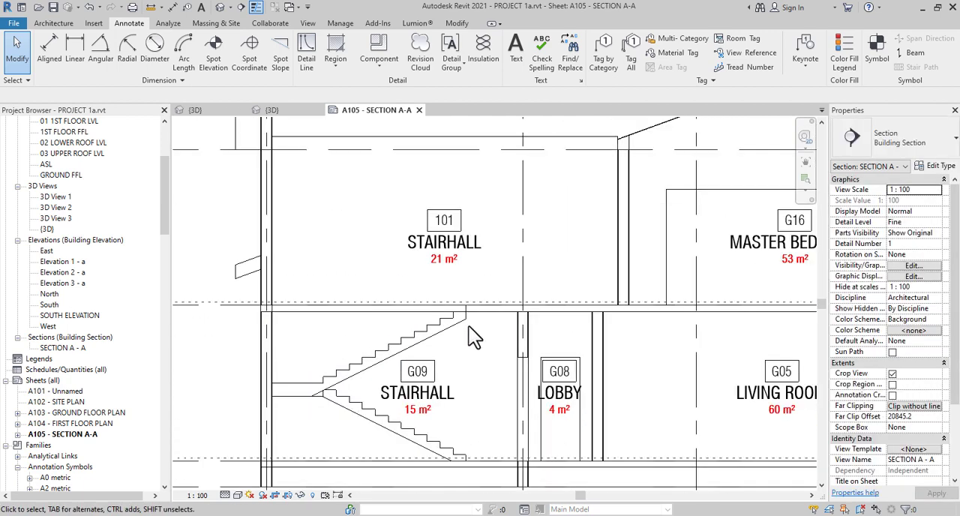
scroll(467, 324, "up", 3)
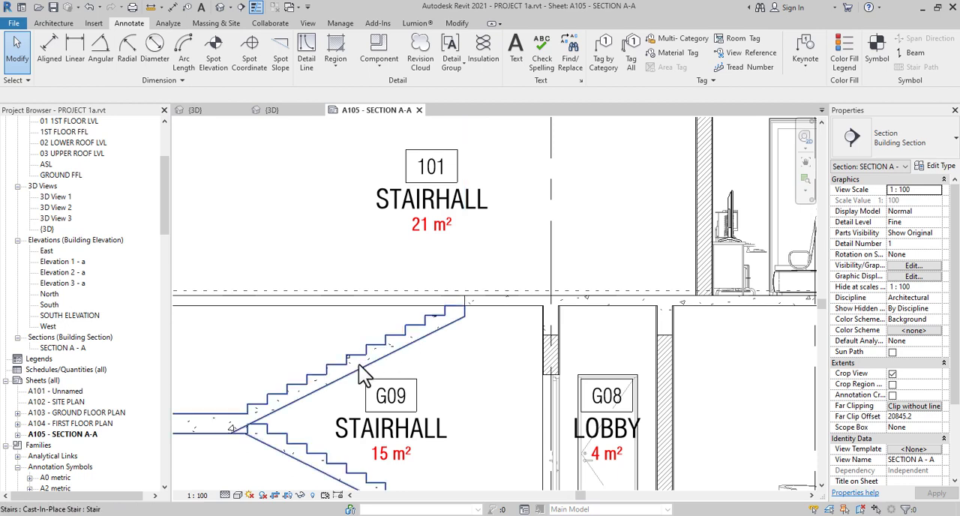
scroll(359, 366, "down", 1)
middle_click_drag(441, 348, 509, 308)
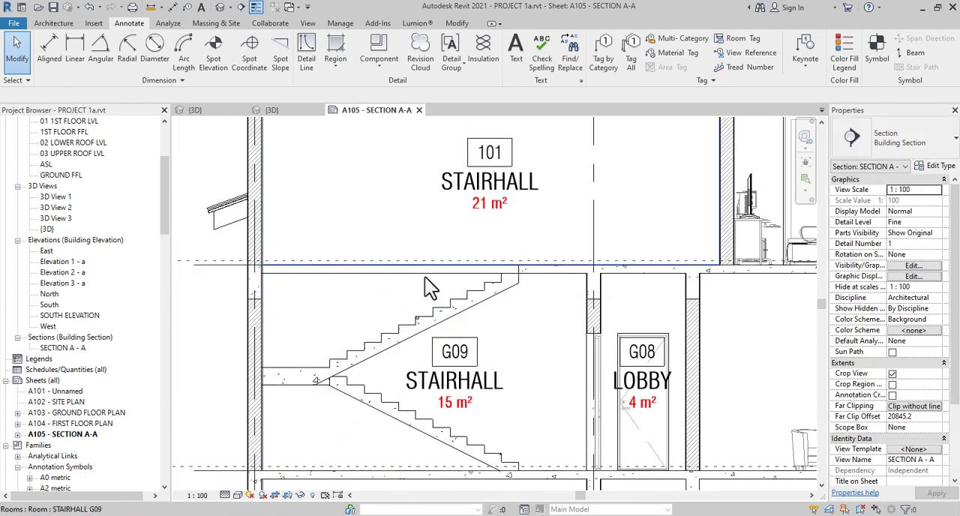
scroll(437, 286, "down", 2)
middle_click_drag(540, 315, 453, 288)
scroll(412, 268, "down", 5)
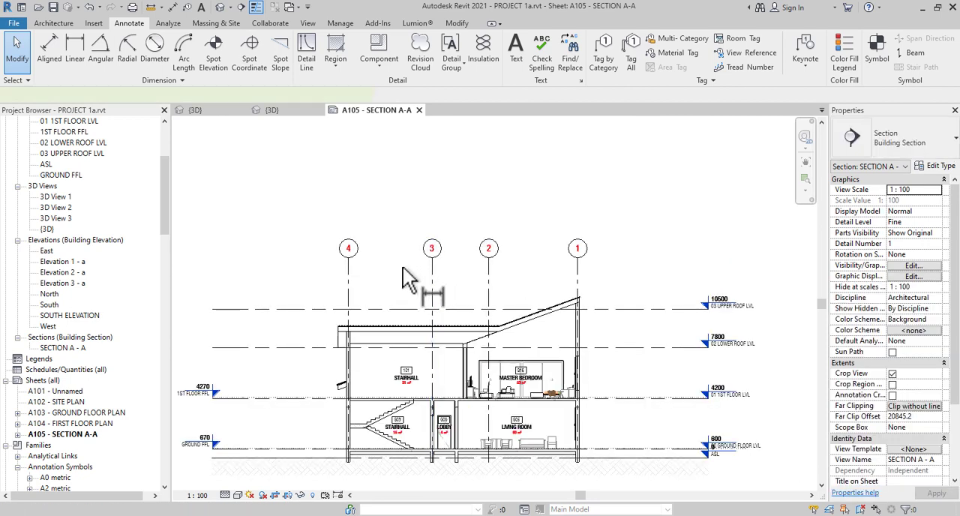
Place a continuous aligned dimension string across grids 4, 3, 2 and 1, between the roof and the grid bubbles
key("d")
key("i")
scroll(405, 279, "up", 2)
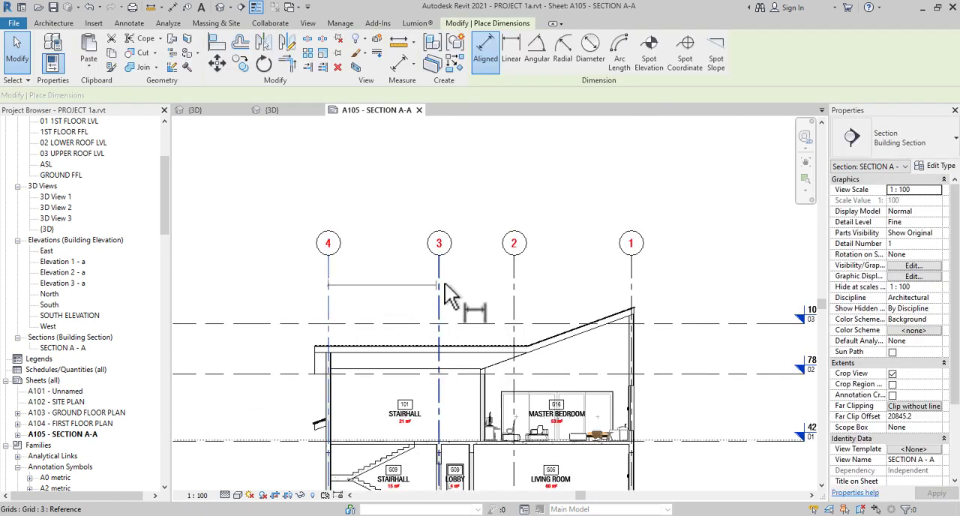
left_click(444, 285)
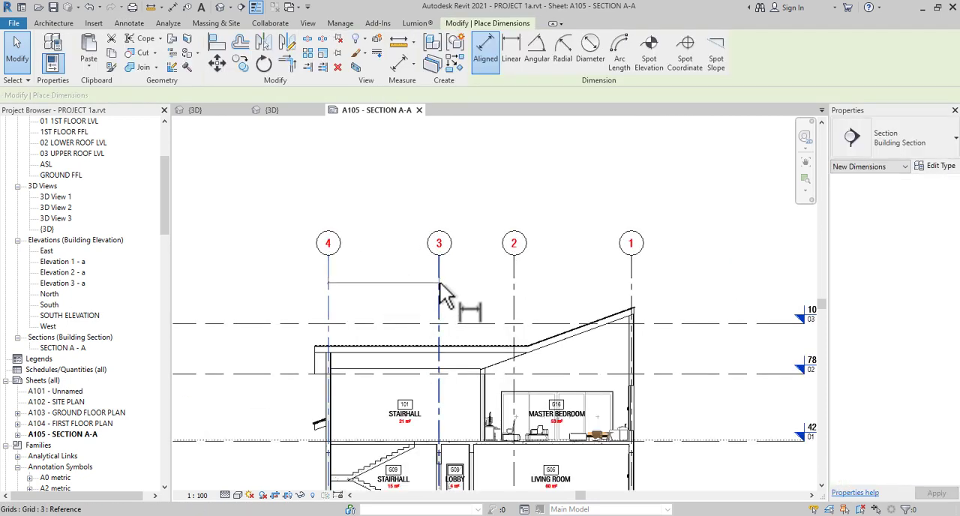
left_click(515, 285)
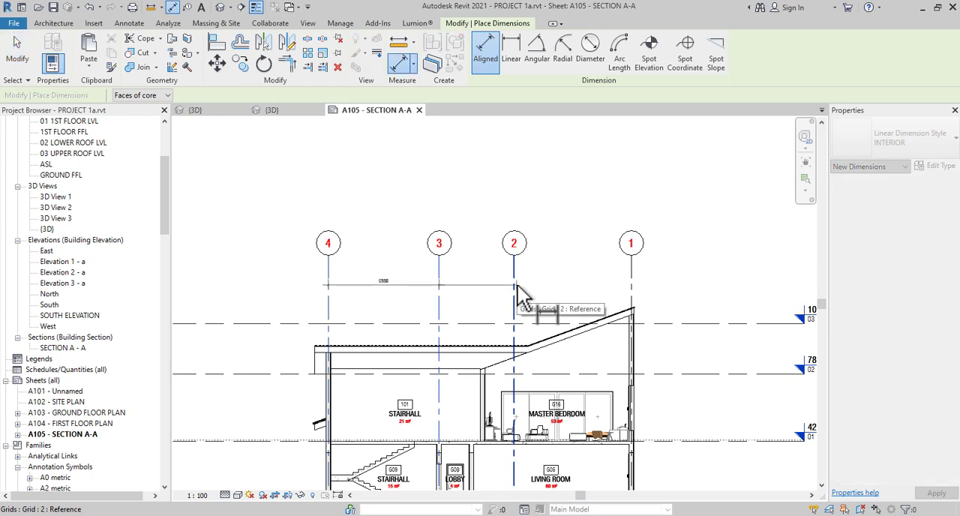
left_click(634, 288)
left_click(655, 283)
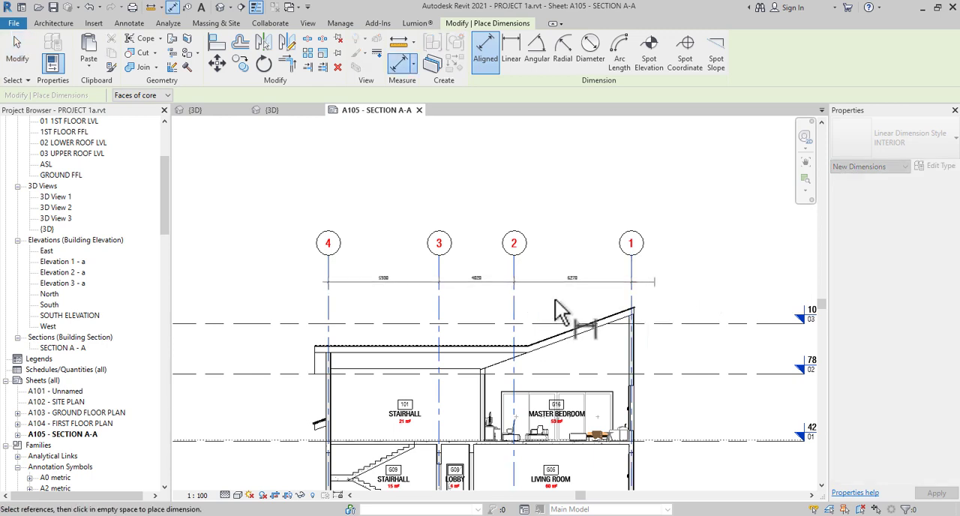
Add an overall aligned dimension from grid 4 to grid 1 just above the grid dimension string
left_click(405, 286)
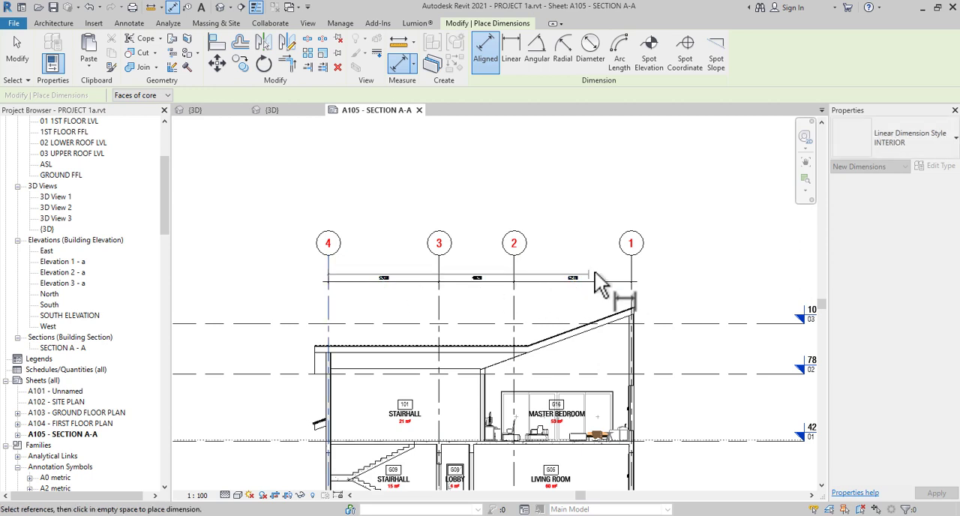
left_click(632, 270)
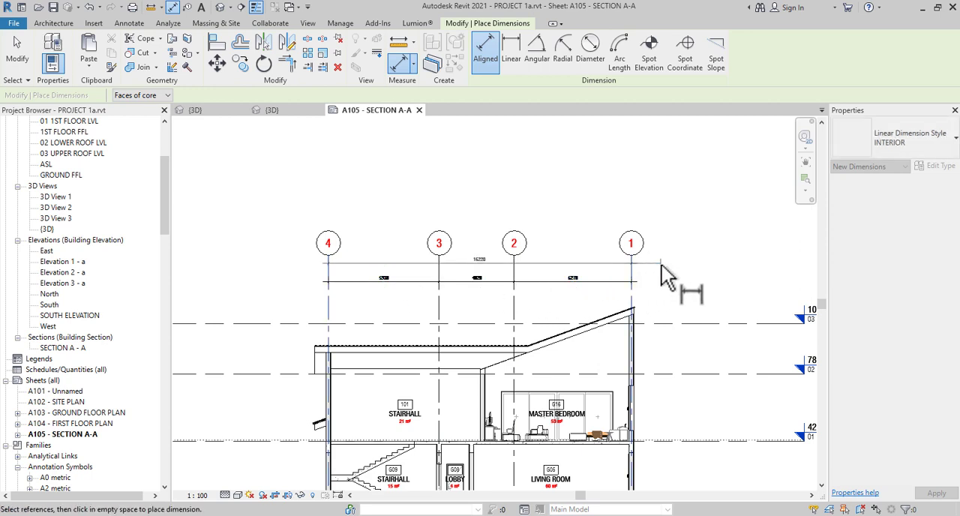
left_click(663, 273)
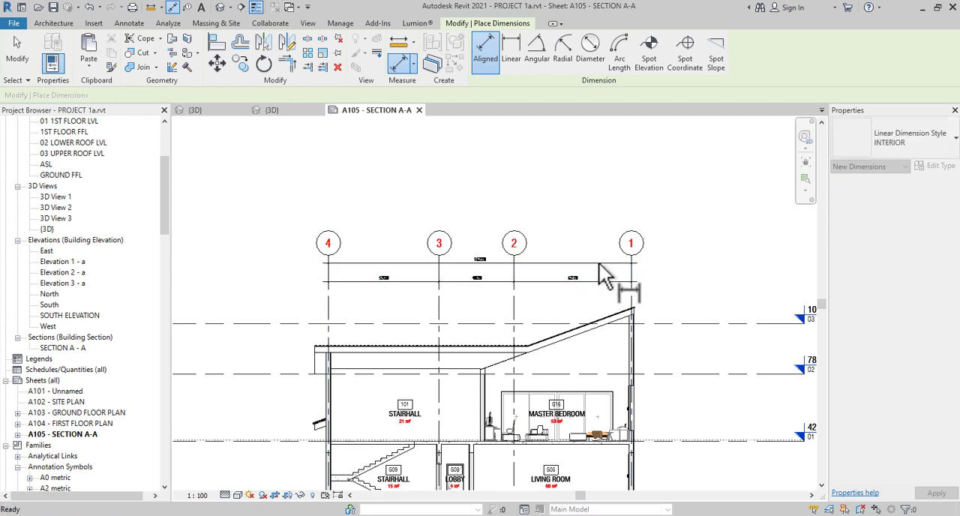
key("Escape")
key("Escape")
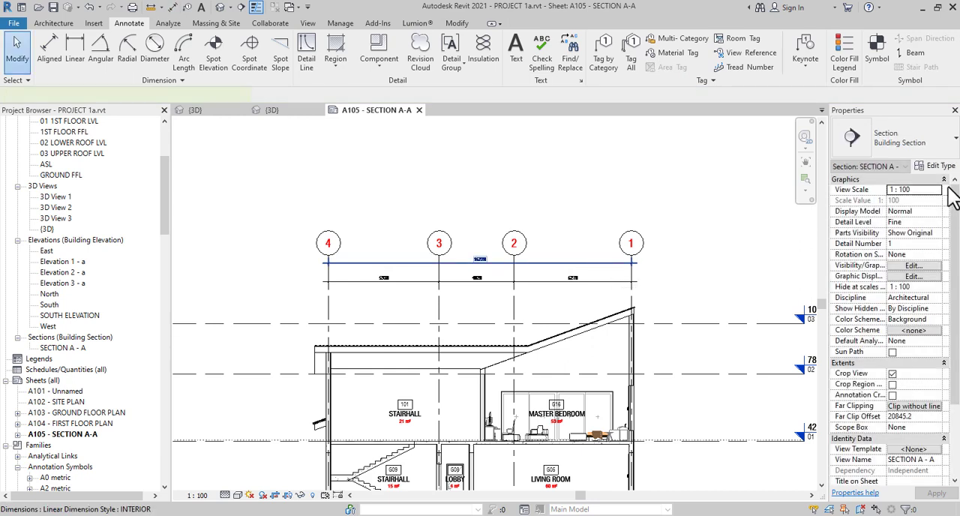
Change the overall grid dimension's style to Linear - 3mm OVERALL
left_click(931, 152)
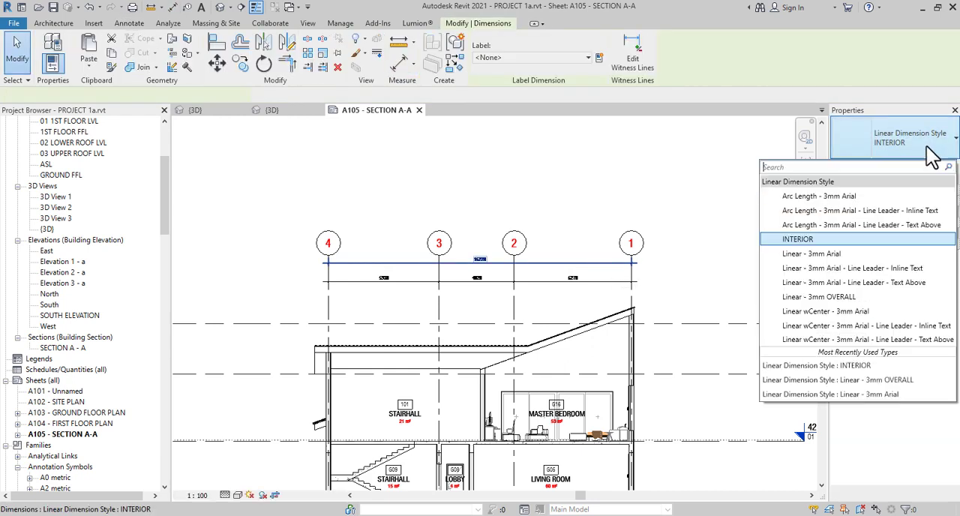
left_click(847, 297)
scroll(493, 282, "up", 3)
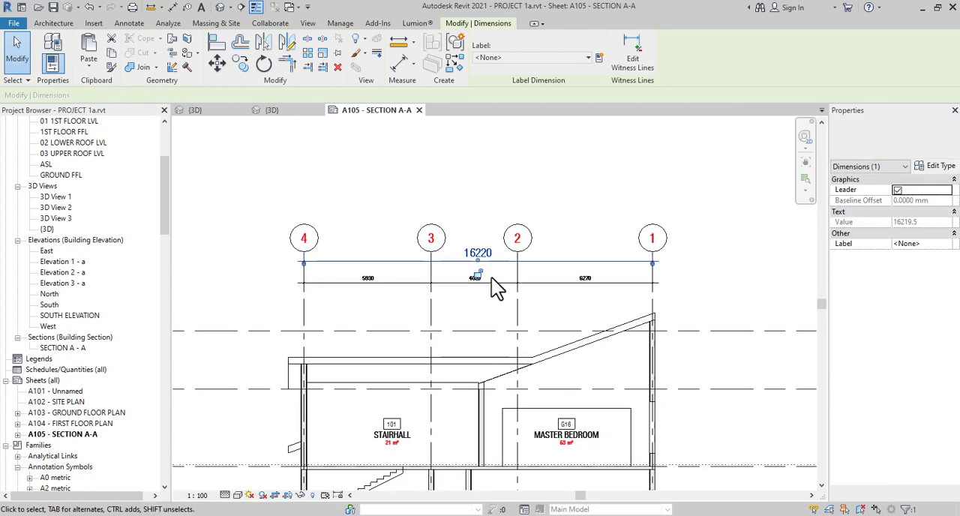
Change the style of the dimension string across grids 4, 3, 2 and 1 to Linear - 3mm OVERALL
left_click(501, 290)
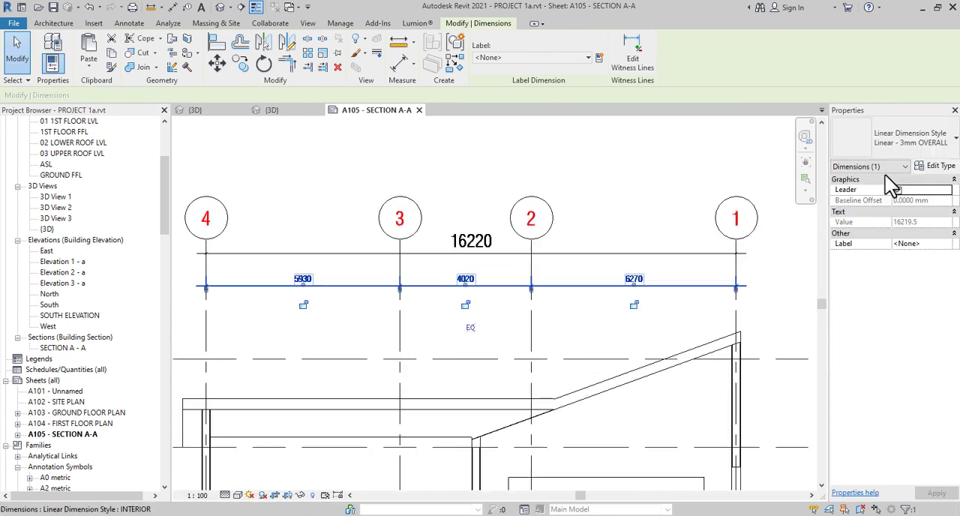
left_click(897, 153)
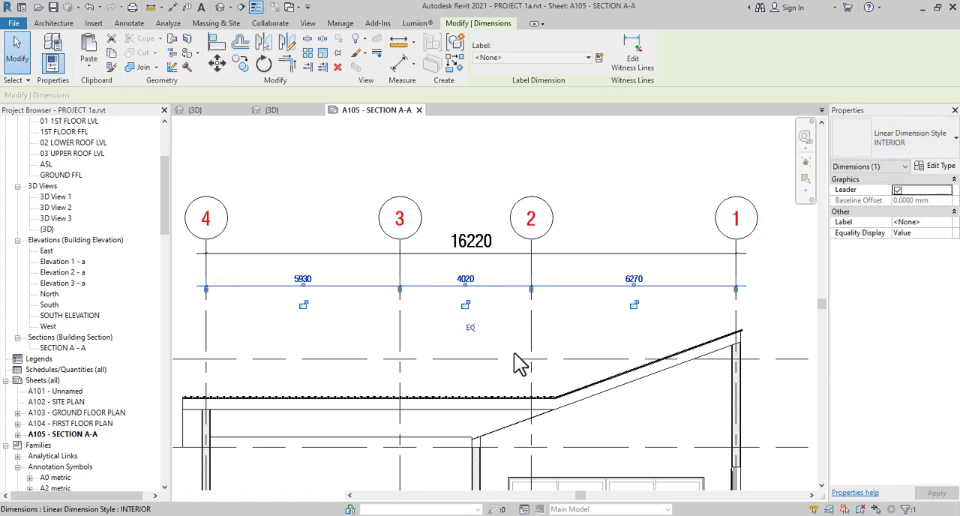
left_click(594, 196)
scroll(615, 279, "down", 1)
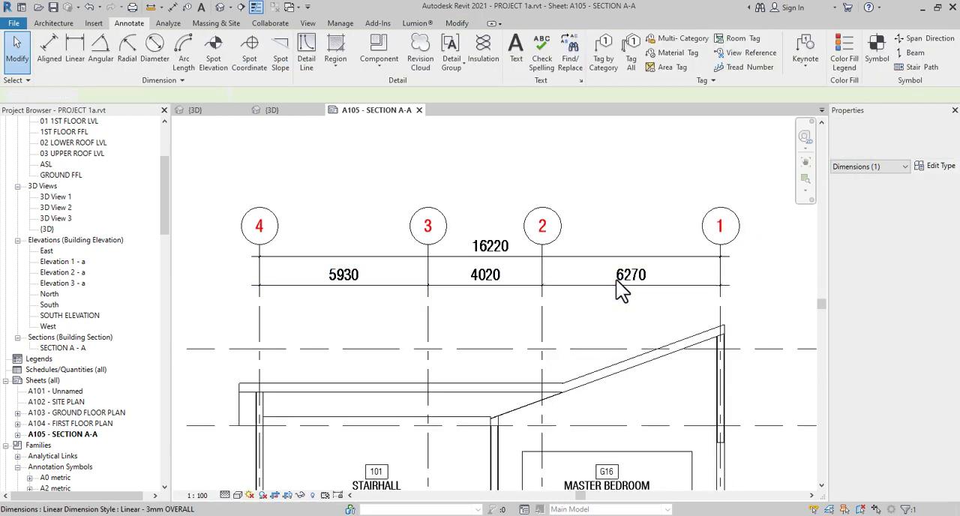
Start a vertical aligned dimension string outside grid 4, referencing ASL, the ground floor level and 01 1ST FLOOR LVL
scroll(622, 289, "down", 1)
middle_click_drag(606, 338, 533, 300)
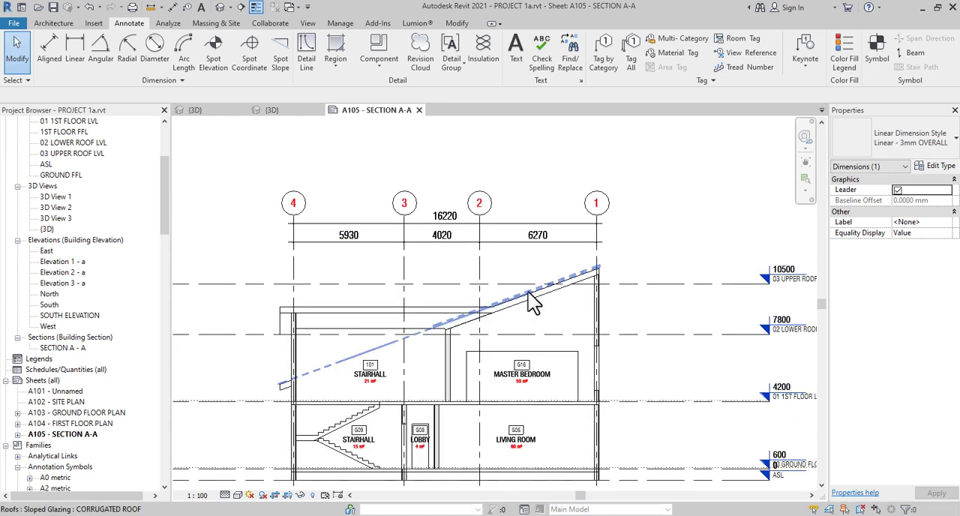
key("d")
key("i")
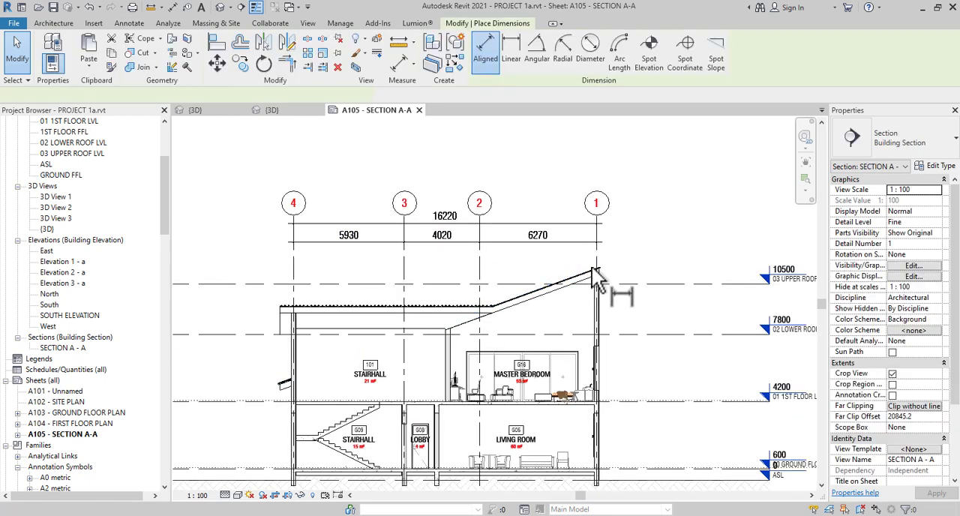
middle_click_drag(622, 342, 605, 251)
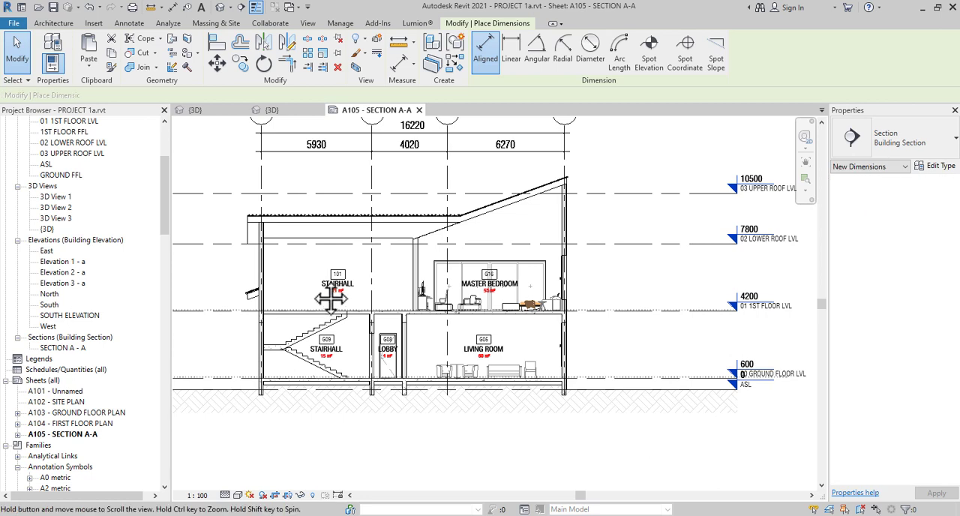
middle_click_drag(339, 242, 411, 344)
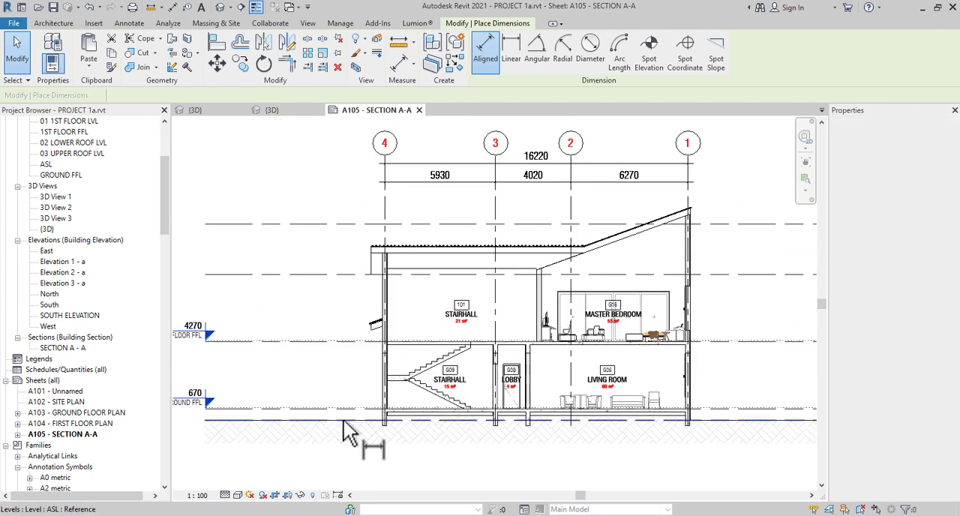
scroll(344, 419, "up", 4)
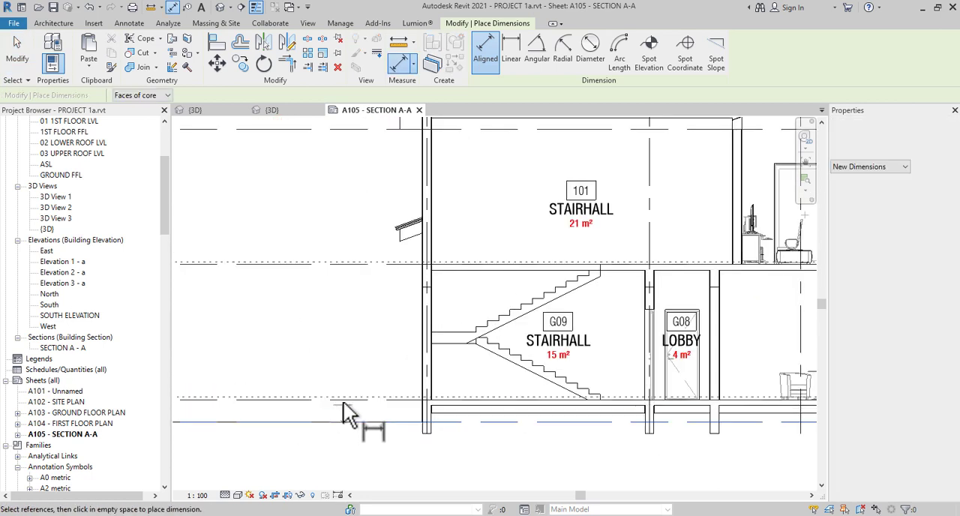
left_click(324, 262)
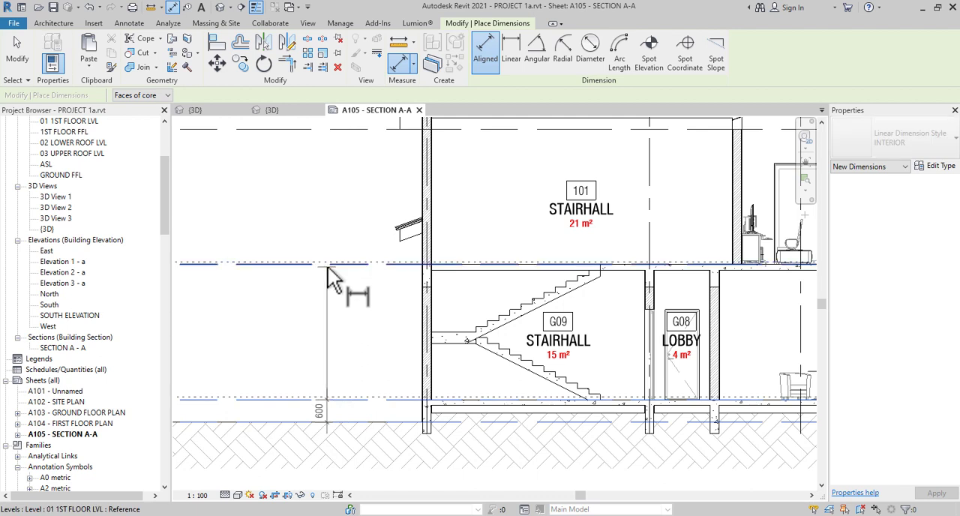
left_click(320, 197)
Extend the vertical dimension string to 02 LOWER ROOF LVL and 03 UPPER ROOF LVL and place it just outside the grid 4 wall
scroll(365, 312, "up", 1)
middle_click_drag(366, 311, 383, 379)
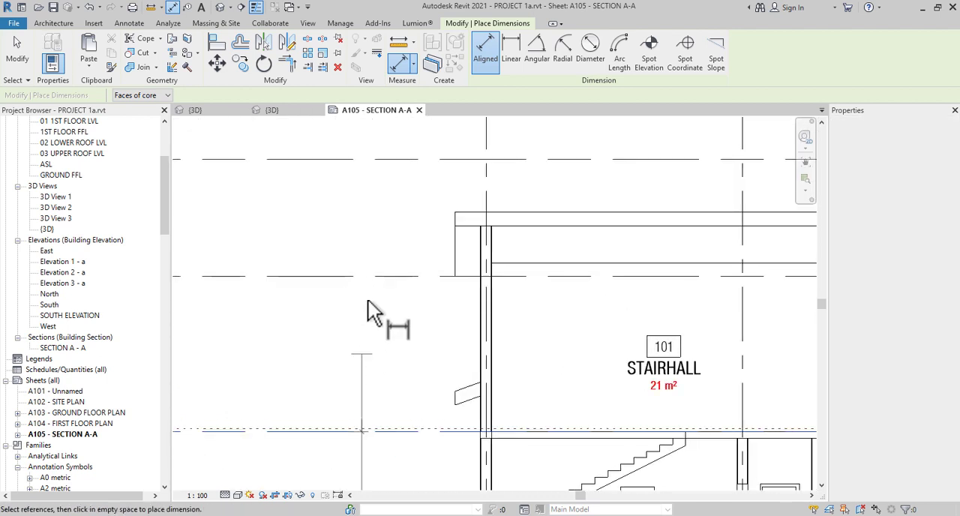
left_click(373, 277)
left_click(360, 159)
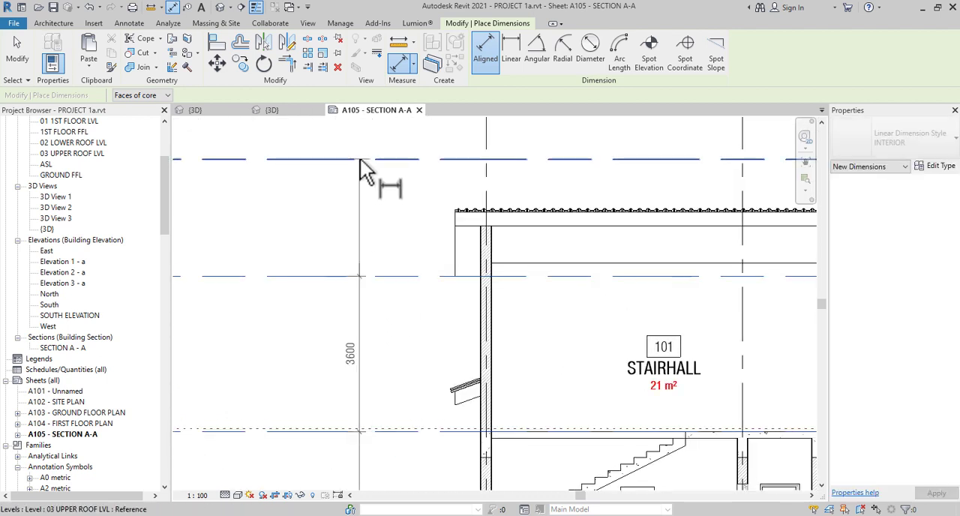
scroll(382, 177, "down", 4)
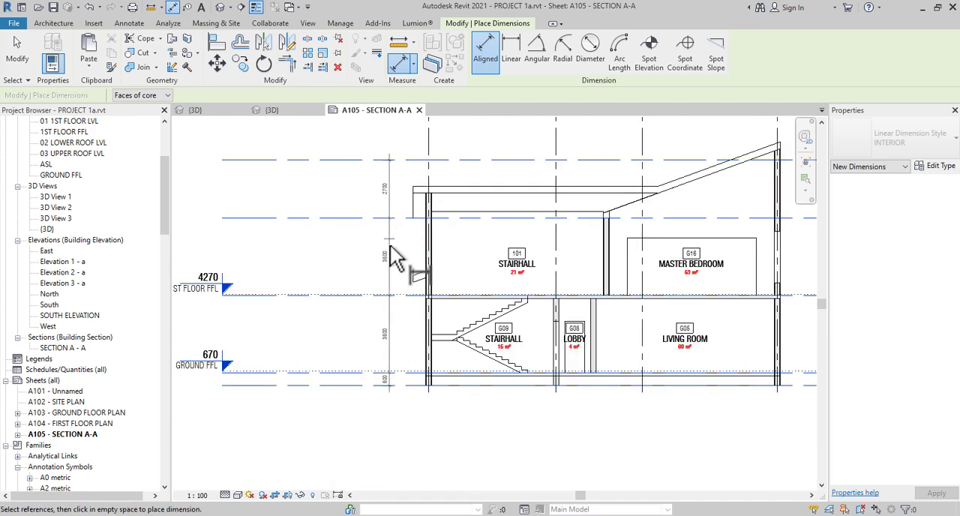
left_click(393, 256)
scroll(392, 165, "up", 2)
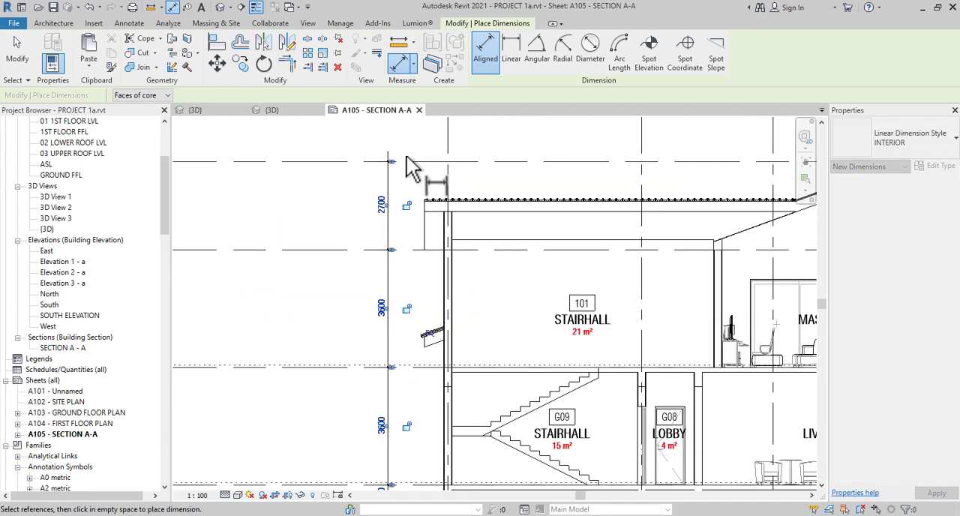
scroll(403, 174, "down", 4)
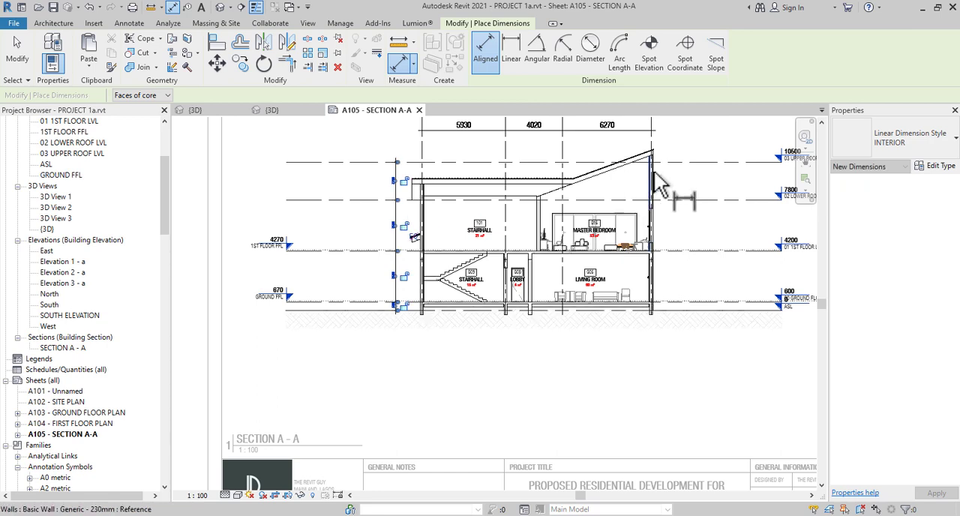
scroll(666, 151, "up", 2)
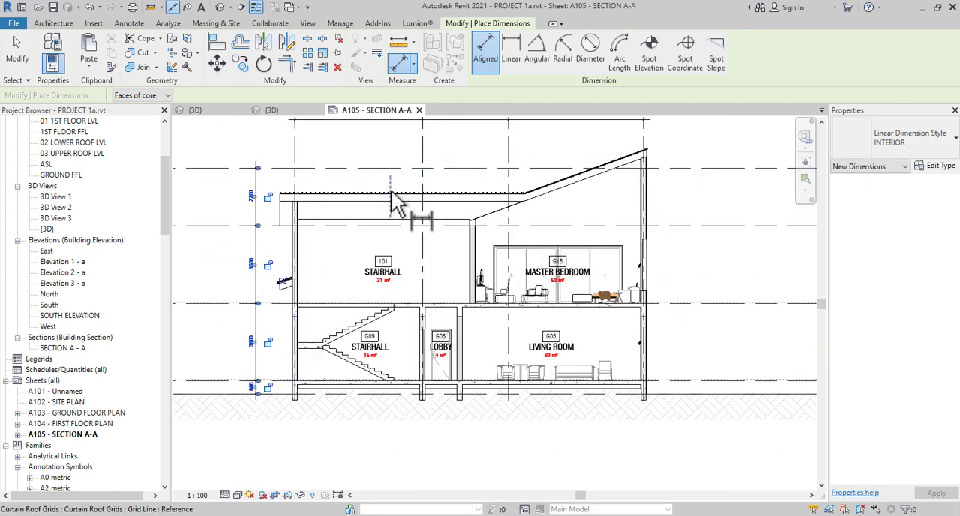
scroll(396, 201, "down", 1)
right_click(272, 174)
left_click(281, 167)
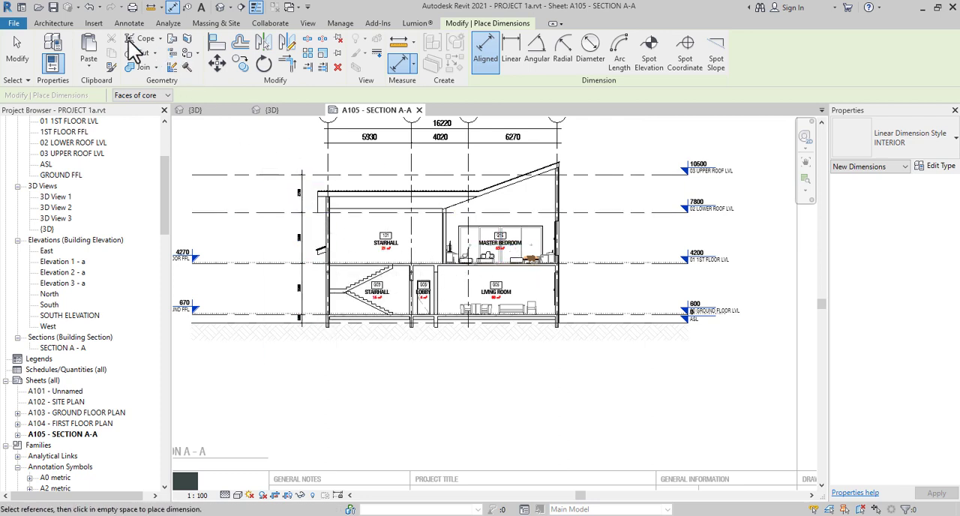
Place a spot elevation without a leader on top of the first-floor slab in the MASTER BEDROOM
left_click(59, 23)
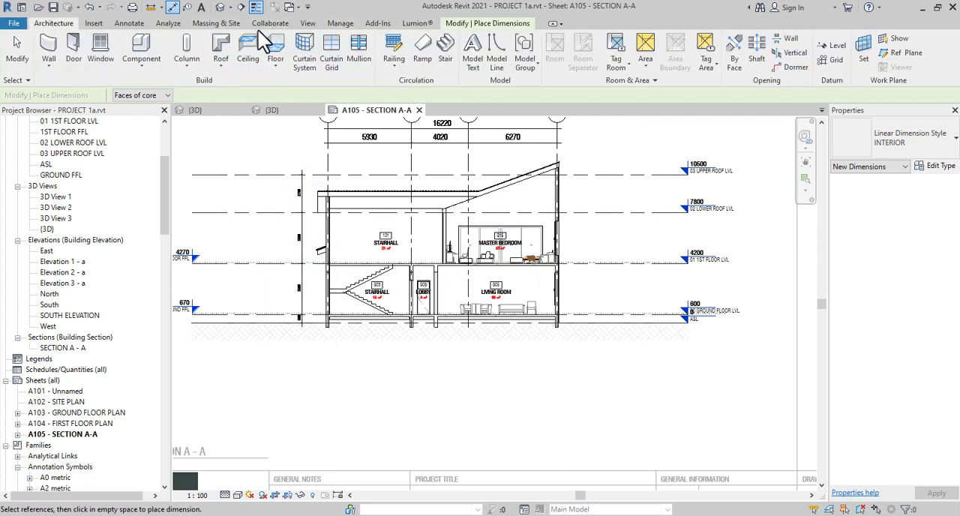
left_click(132, 23)
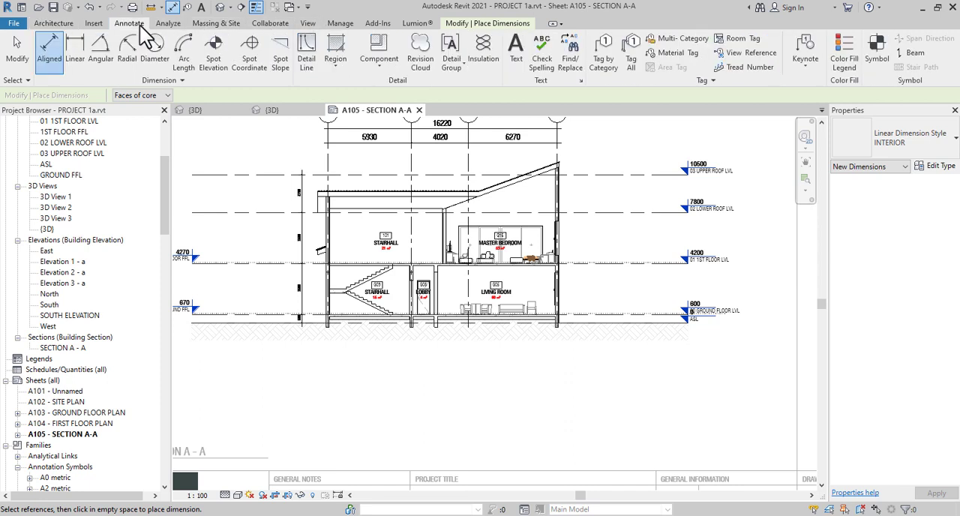
left_click(216, 71)
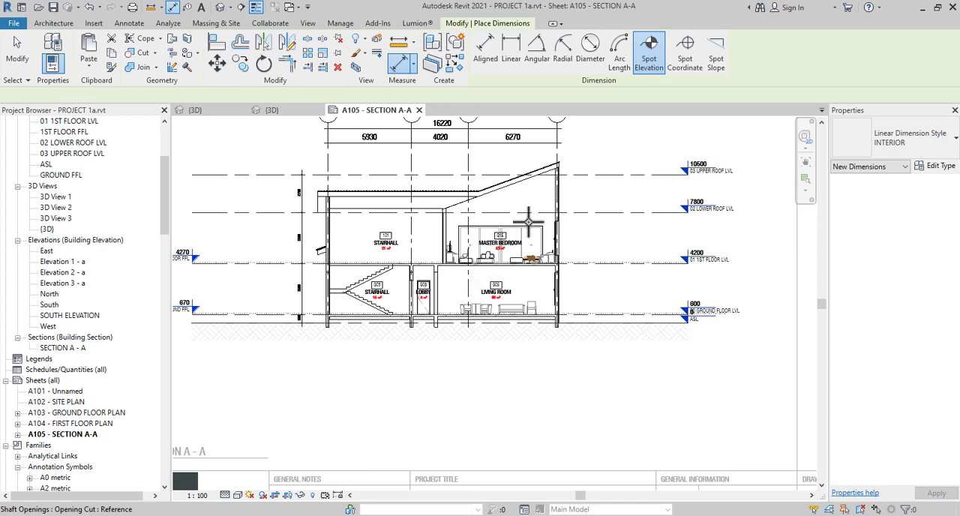
scroll(528, 220, "up", 8)
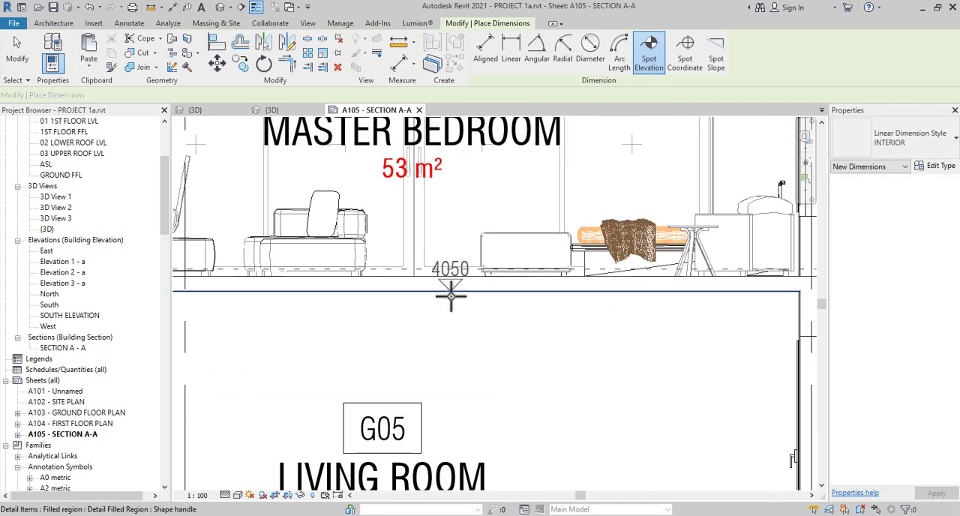
scroll(450, 295, "up", 2)
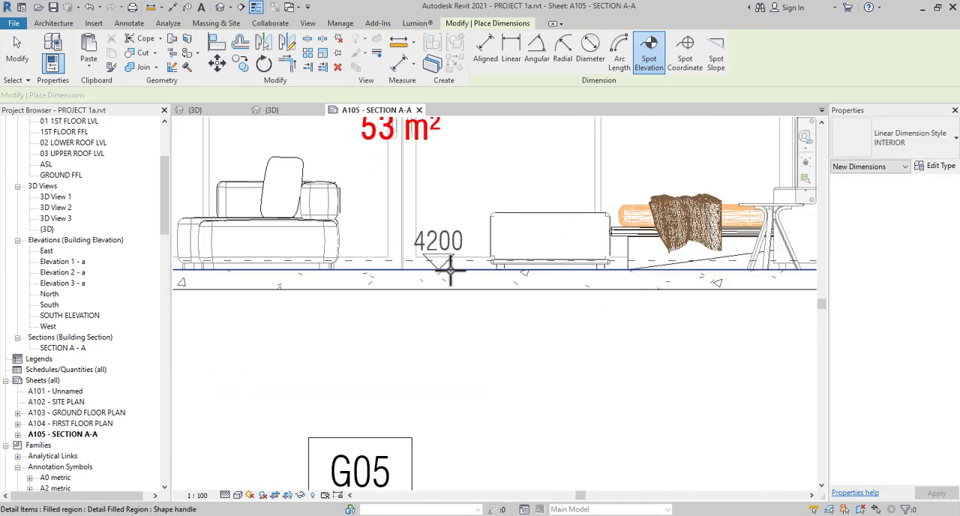
left_click(450, 270)
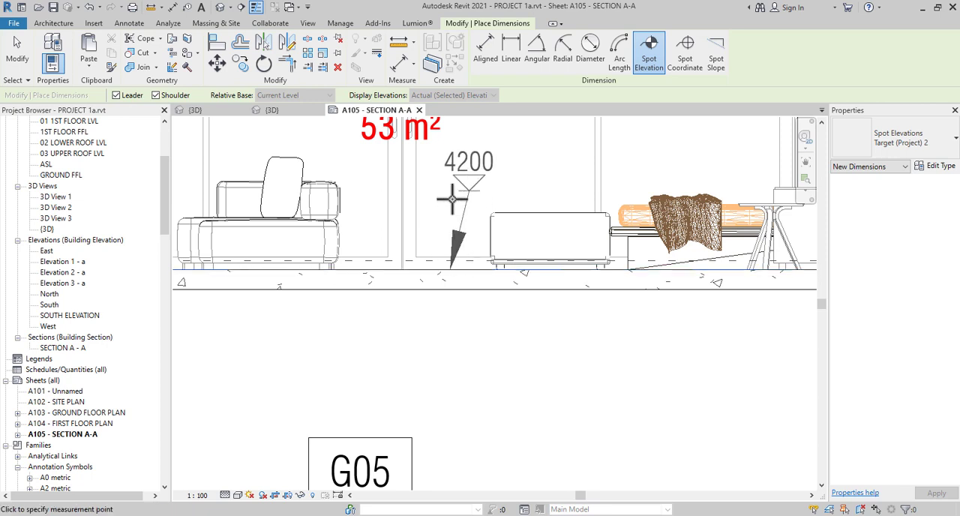
left_click(468, 189)
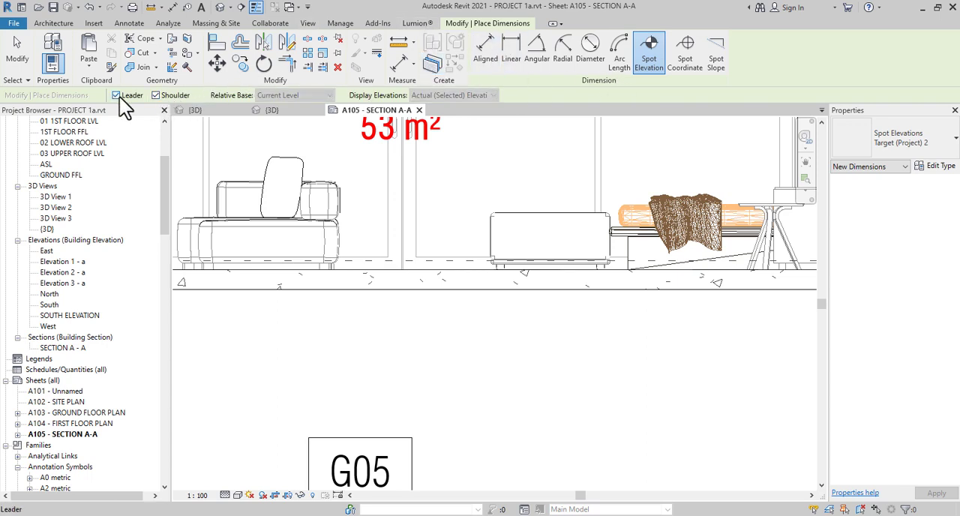
left_click(118, 96)
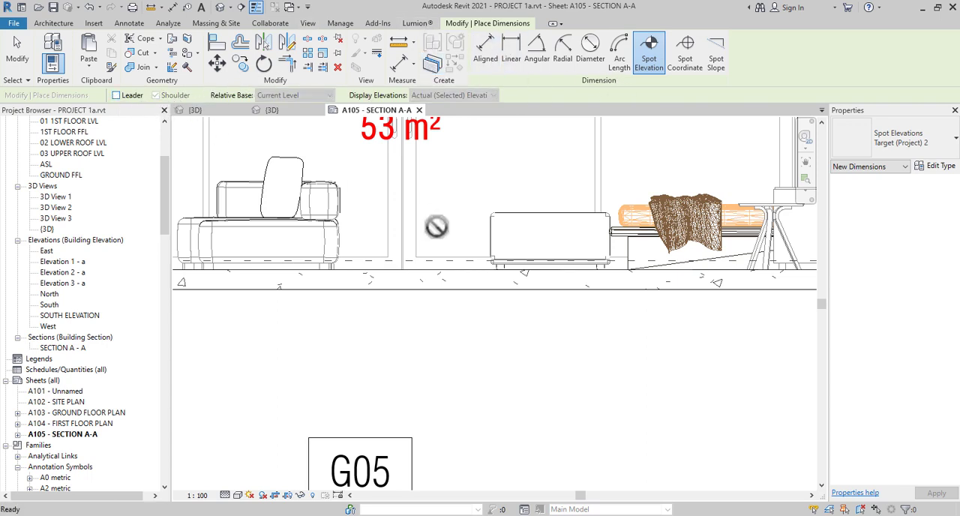
left_click(442, 268)
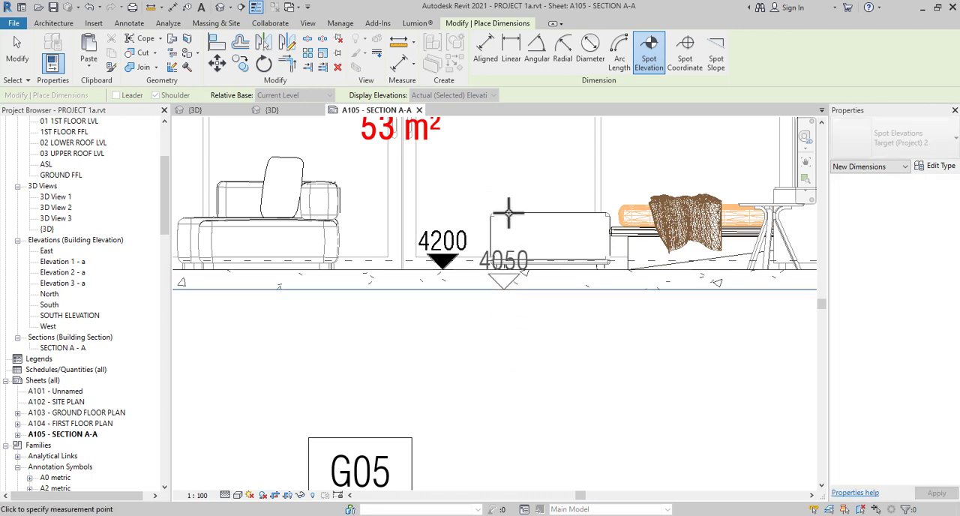
key("Escape")
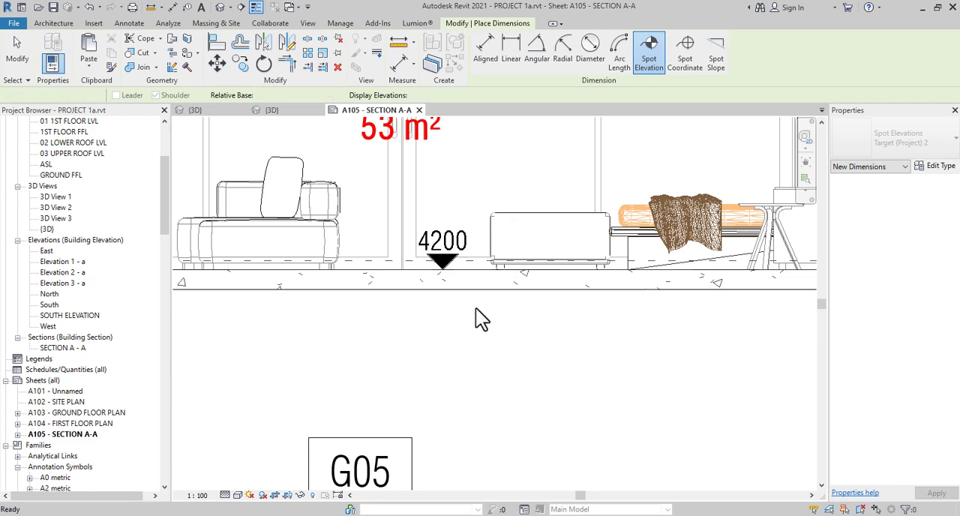
scroll(475, 308, "down", 2)
key("Escape")
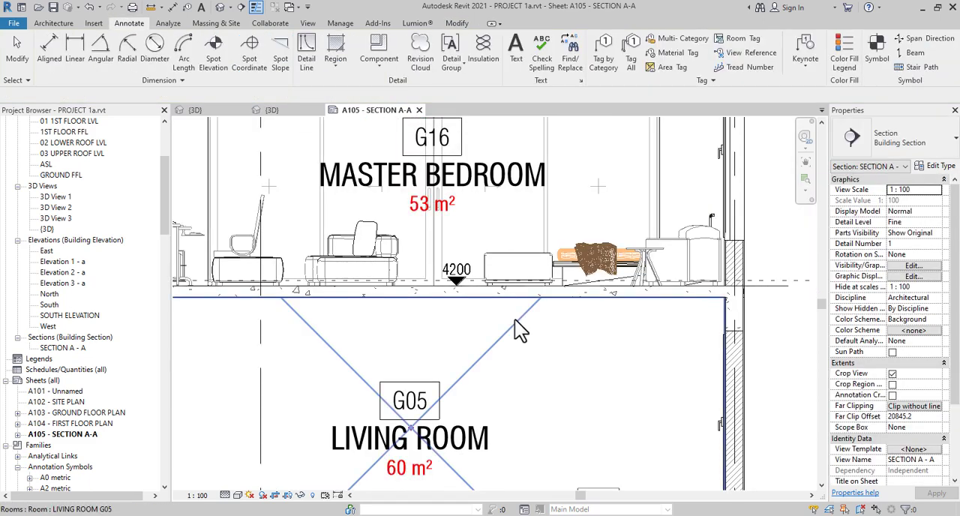
Place a spot elevation without a leader on top of the ground-floor slab in the LIVING ROOM, between the chair and the outer wall
mouse_move(517, 272)
middle_mouse_down()
mouse_move(533, 274)
mouse_move(534, 217)
middle_mouse_up()
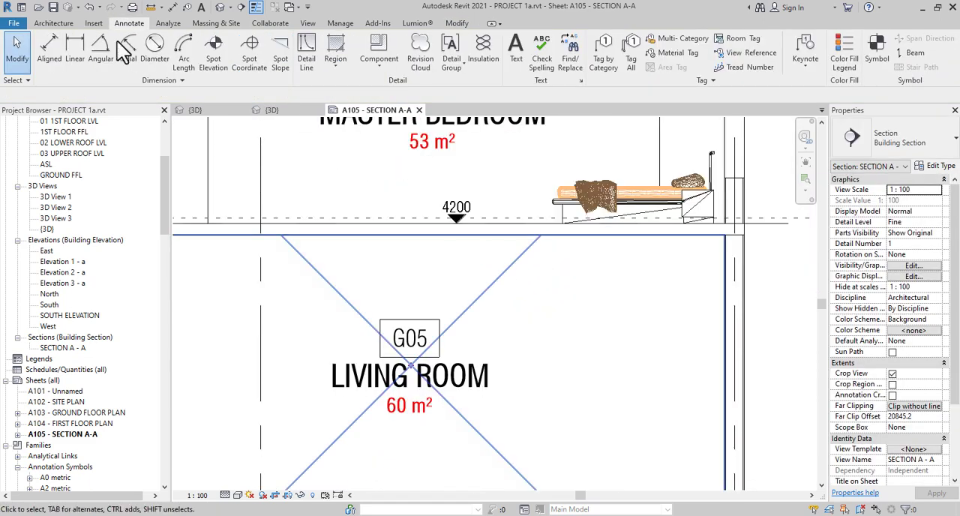
left_click(216, 56)
scroll(405, 239, "down", 3)
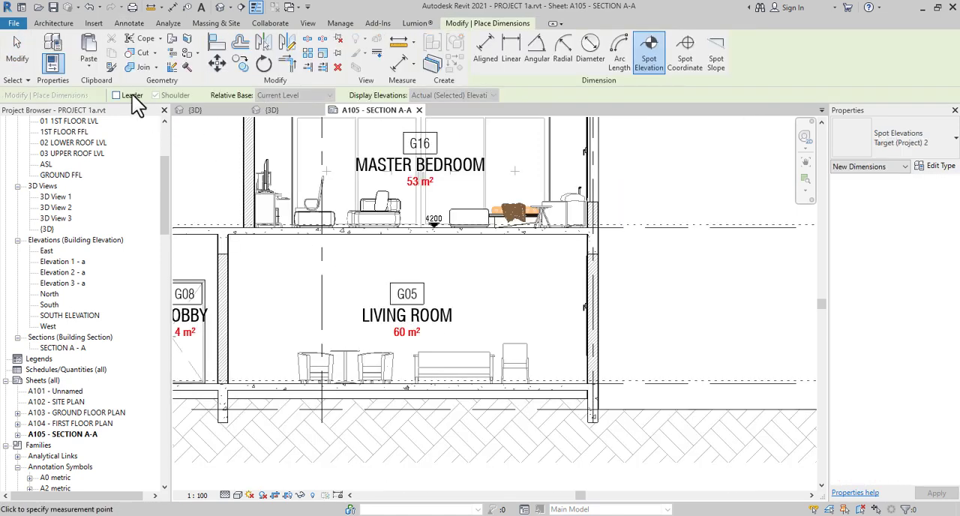
scroll(476, 384, "up", 5)
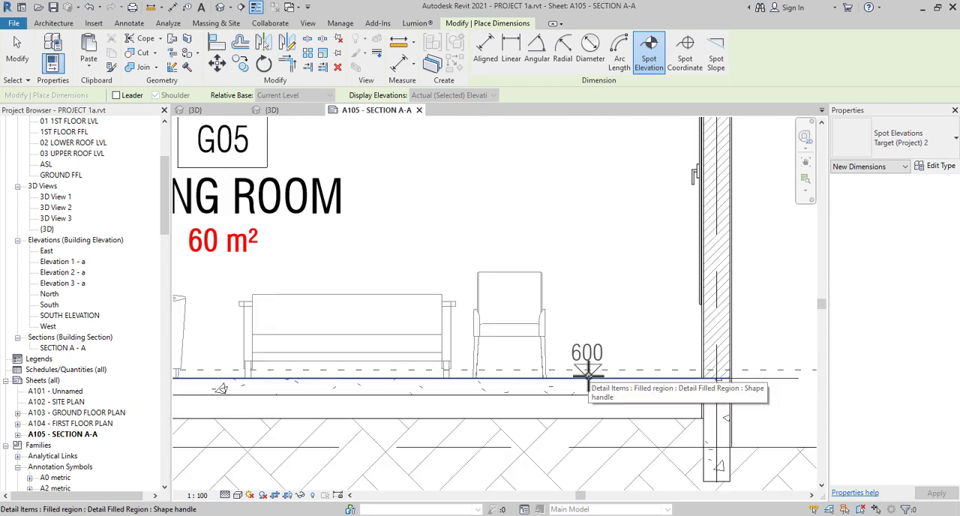
left_click(587, 373)
scroll(622, 326, "down", 4)
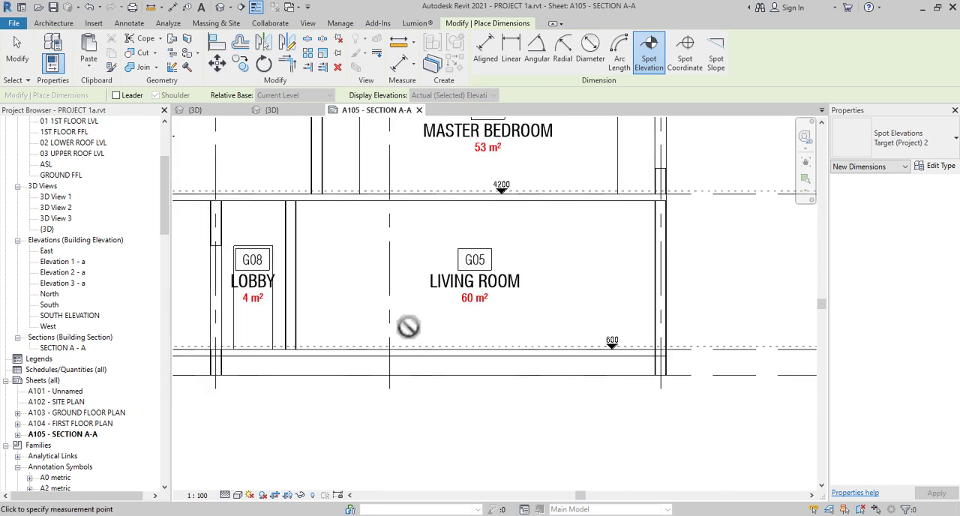
Place spot elevations on the ground-floor slab at the foot of the stairs in STAIRHALL G09 and on the stair's intermediate landing
scroll(312, 342, "up", 5)
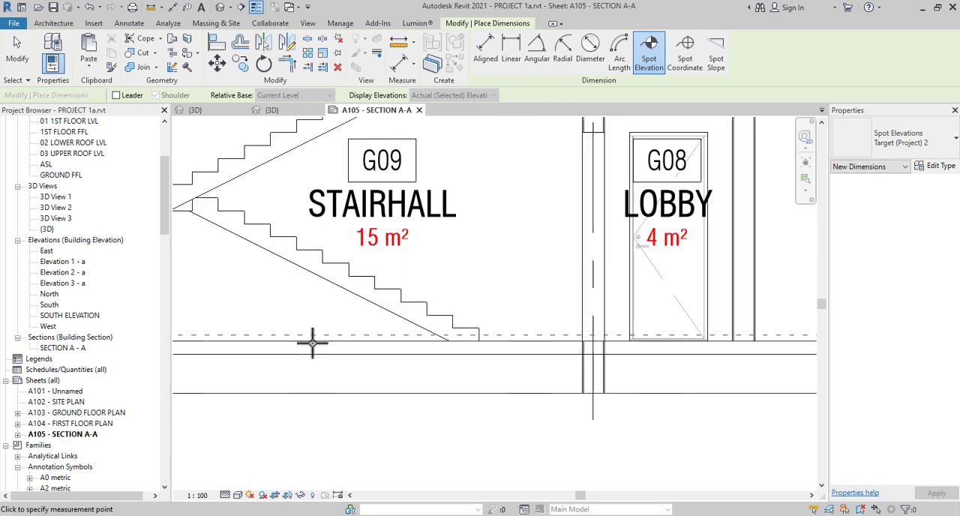
left_click(536, 283)
middle_click_drag(315, 323, 547, 427)
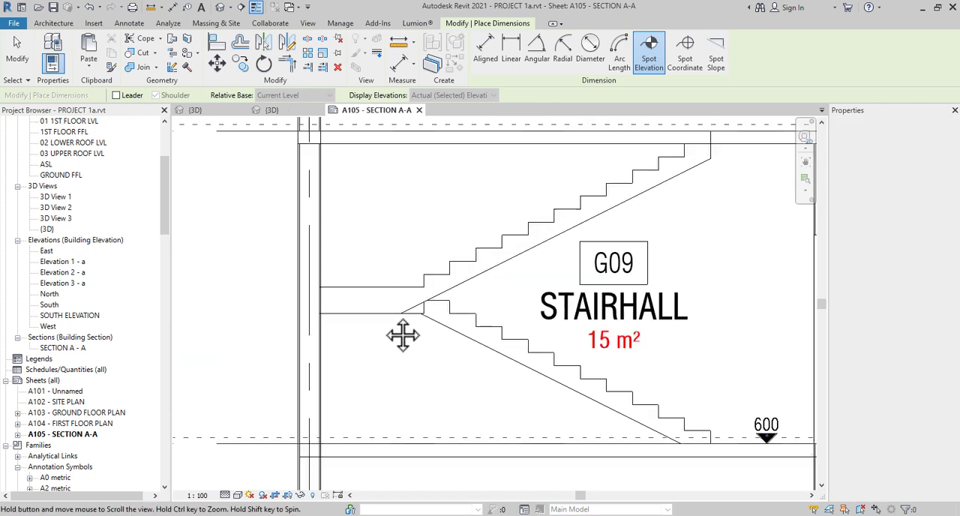
left_click(371, 282)
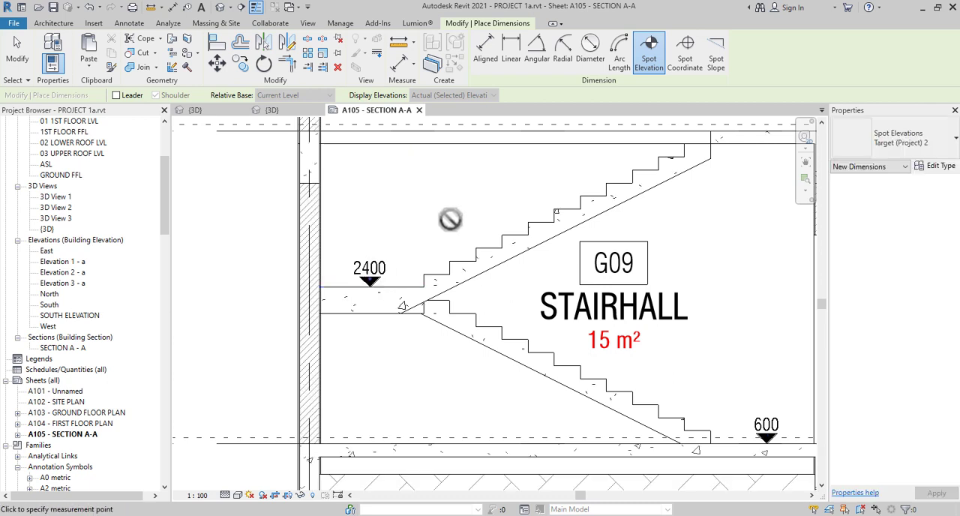
Place spot elevations on top of the first-floor slab in STAIRHALL 101 and on its underside above STAIRHALL G09 and LOBBY G08
middle_click_drag(388, 334, 222, 442)
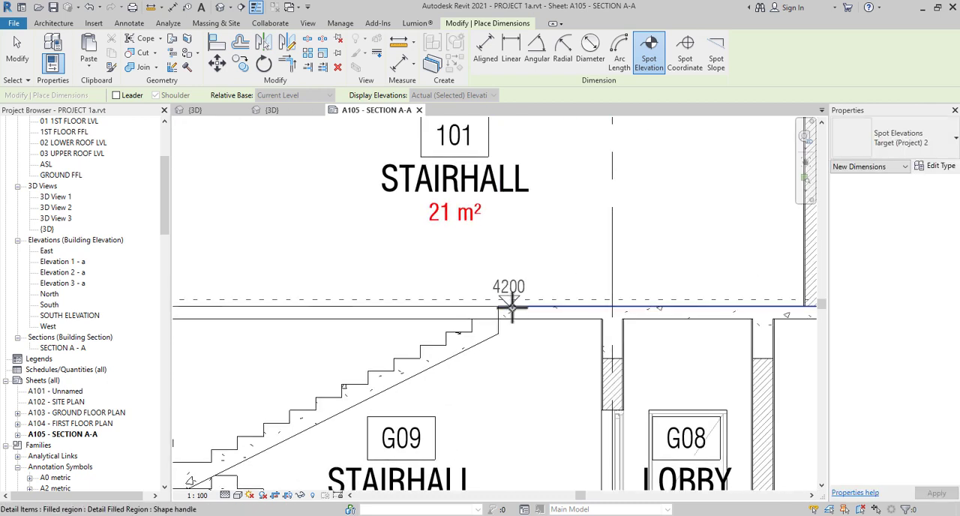
left_click(525, 305)
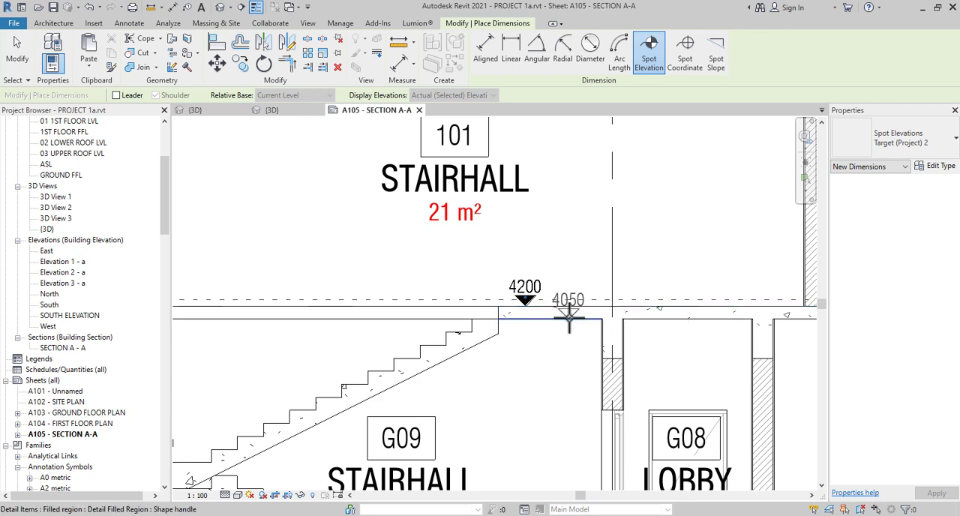
left_click(568, 319)
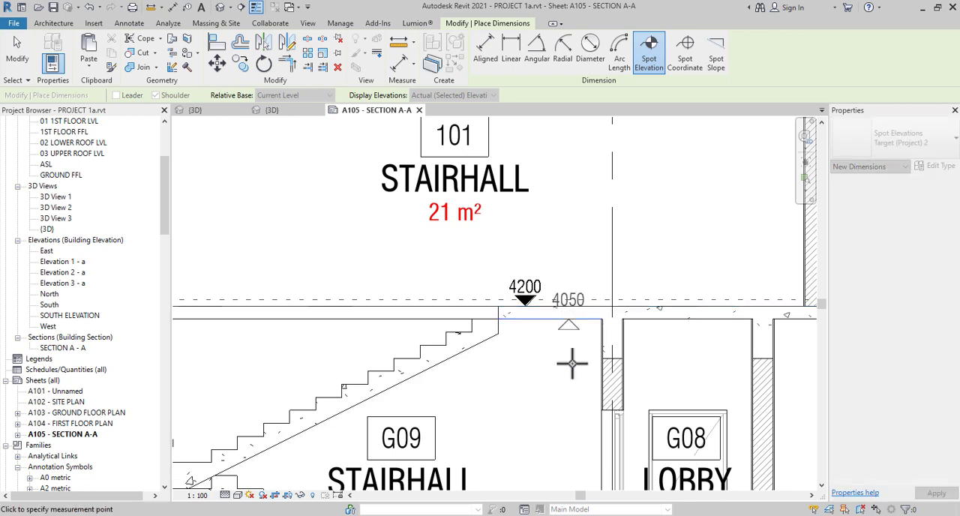
middle_click_drag(606, 304, 485, 308)
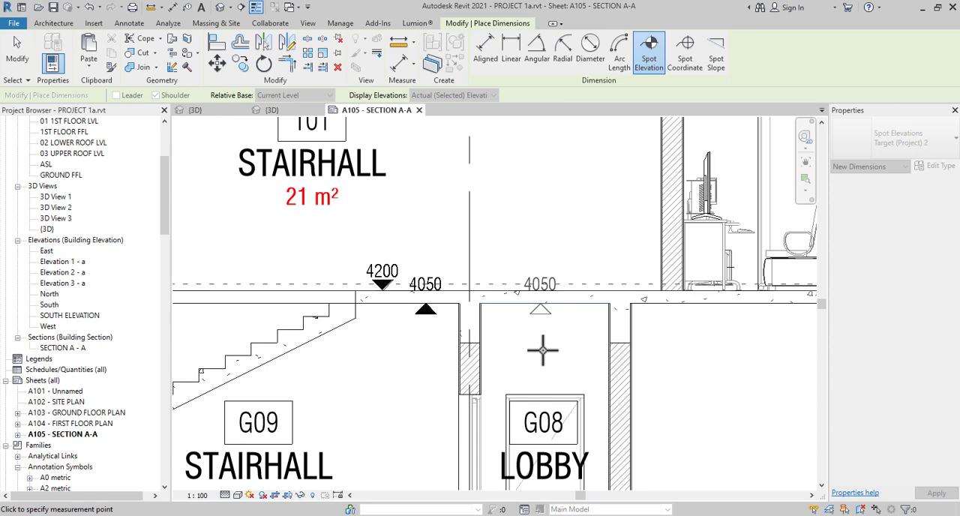
right_click(564, 237)
left_click(567, 242)
scroll(442, 285, "up", 3)
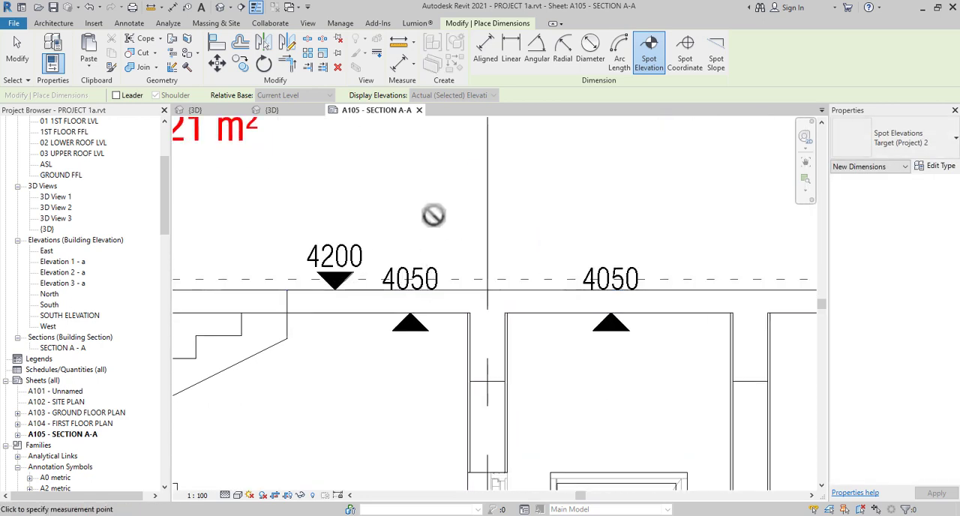
right_click(434, 216)
left_click(441, 221)
Move the text of both slab-underside spot elevations, above STAIRHALL G09 and LOBBY G08, below their arrow symbols
left_click(416, 293)
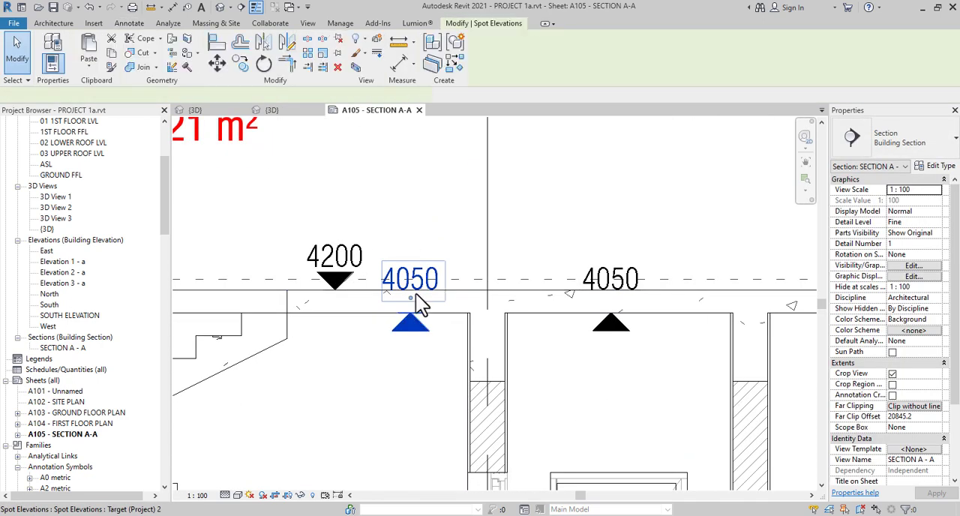
left_click_drag(411, 298, 410, 366)
left_click(632, 269)
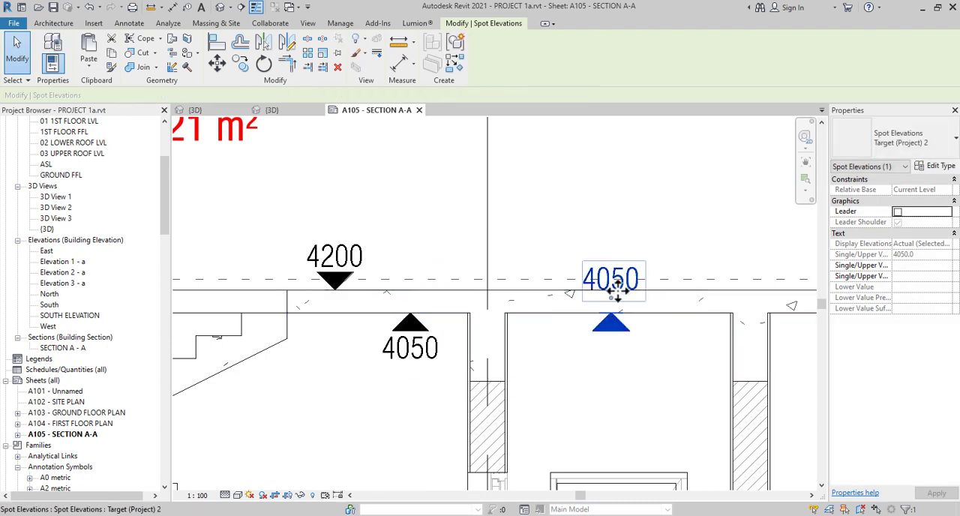
left_click_drag(616, 290, 608, 365)
scroll(468, 324, "down", 6)
middle_click_drag(545, 360, 501, 369)
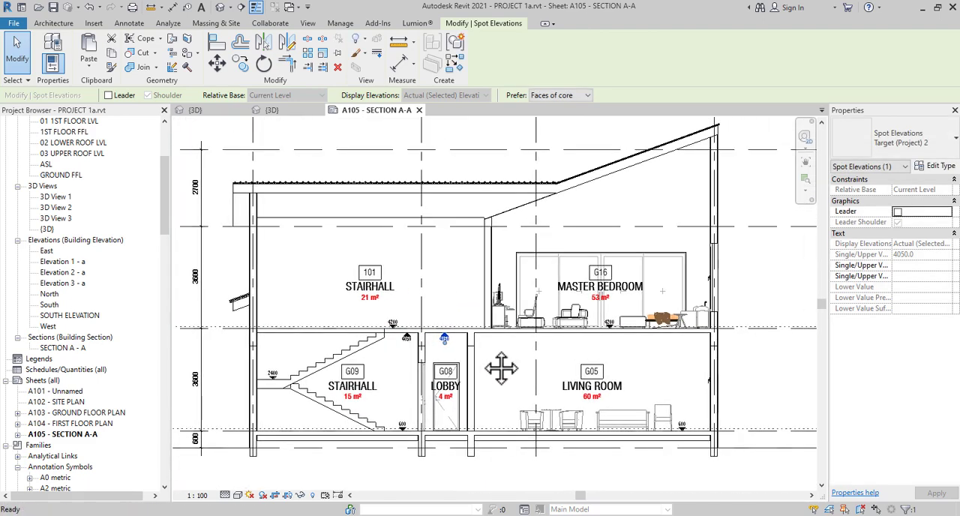
Place another spot elevation like the MASTER BEDROOM one on the ground-floor slab in the LIVING ROOM, between the LOBBY wall and the armchairs
scroll(575, 294, "up", 3)
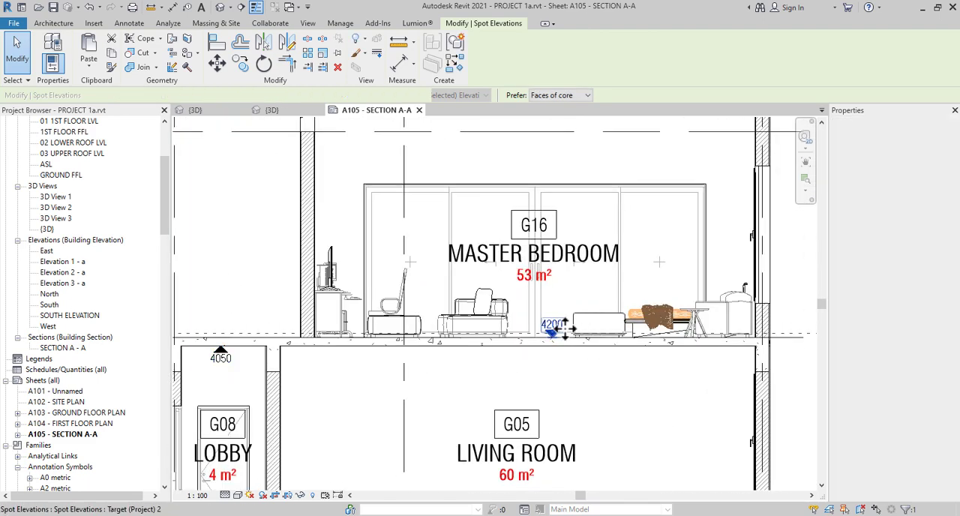
left_click(556, 324)
left_click(449, 66)
scroll(461, 225, "down", 3)
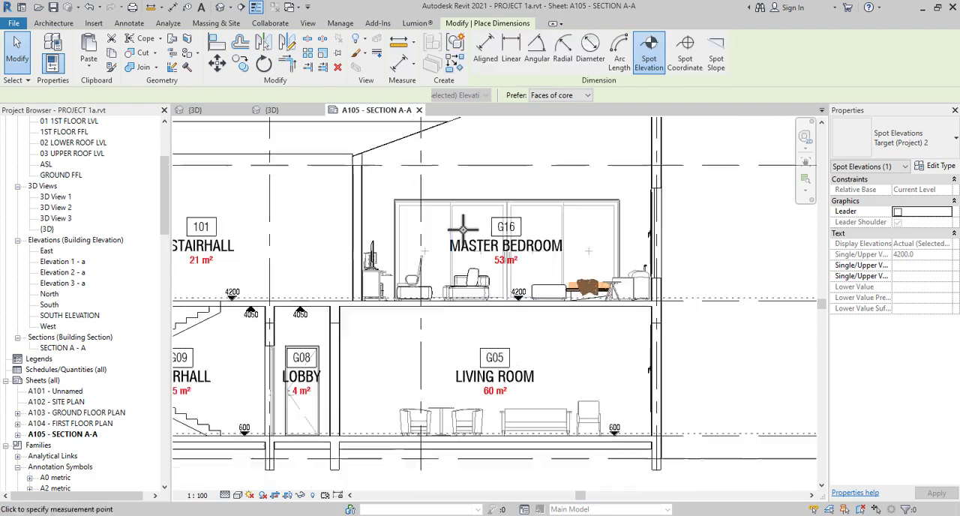
middle_click_drag(462, 225, 497, 366)
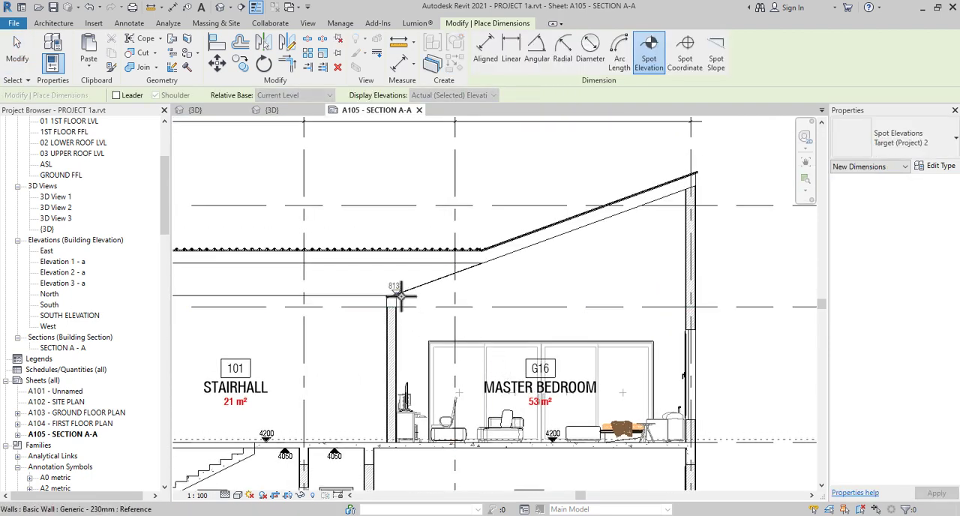
middle_click_drag(409, 321, 739, 337)
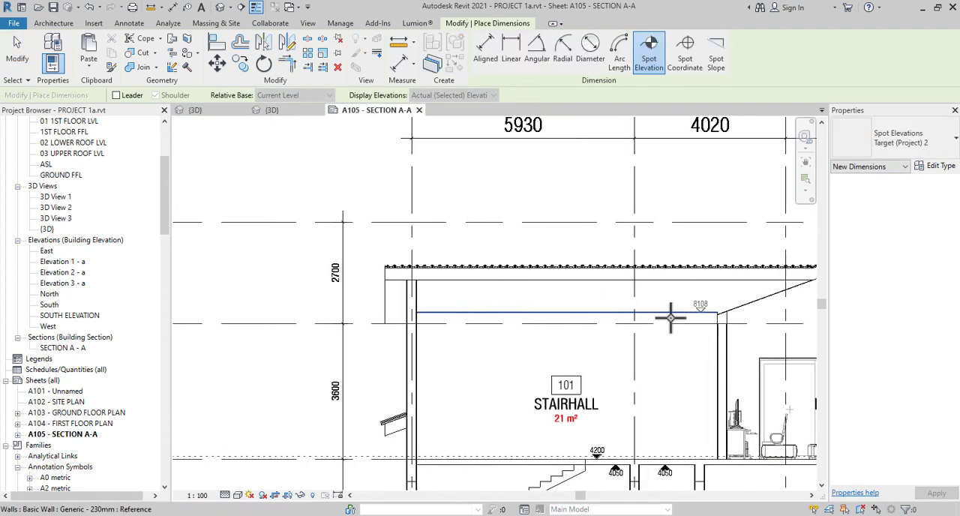
scroll(447, 272, "up", 4)
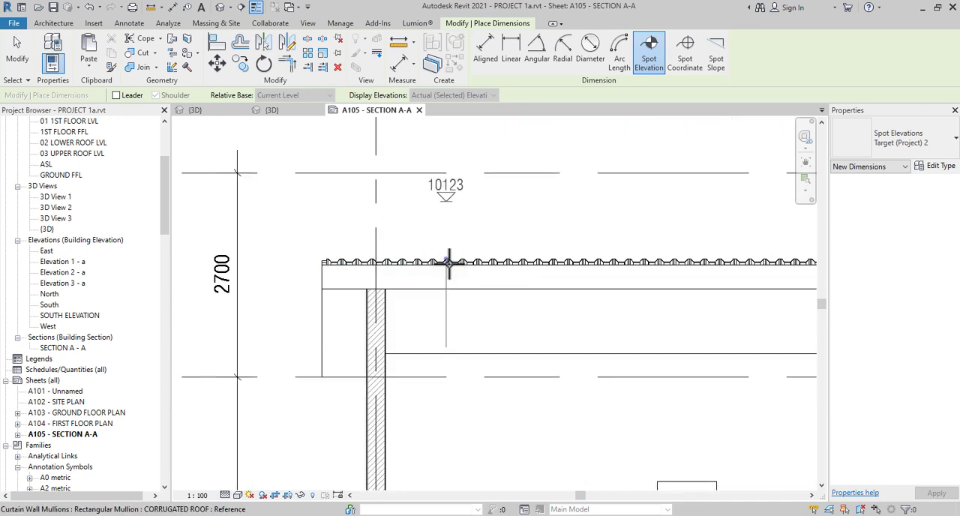
scroll(410, 233, "down", 4)
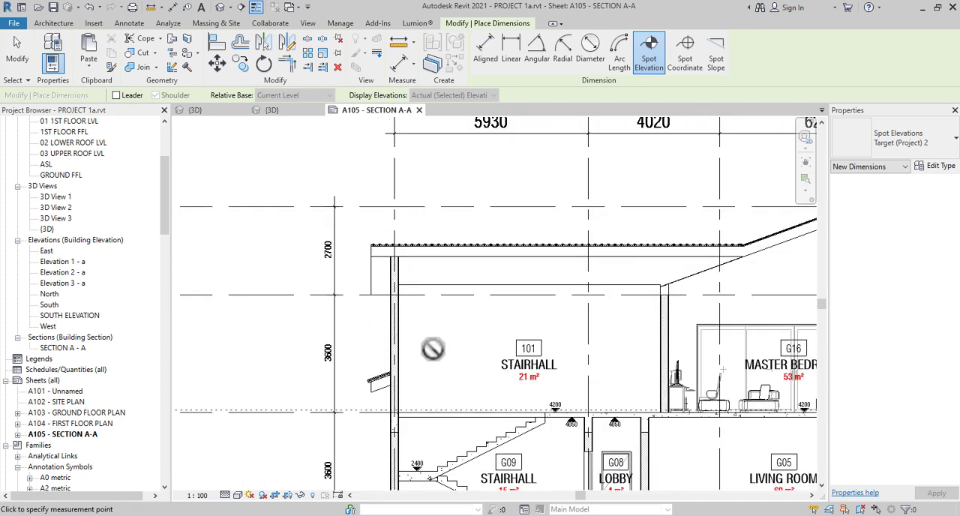
middle_click_drag(475, 340, 360, 178)
scroll(390, 270, "down", 2)
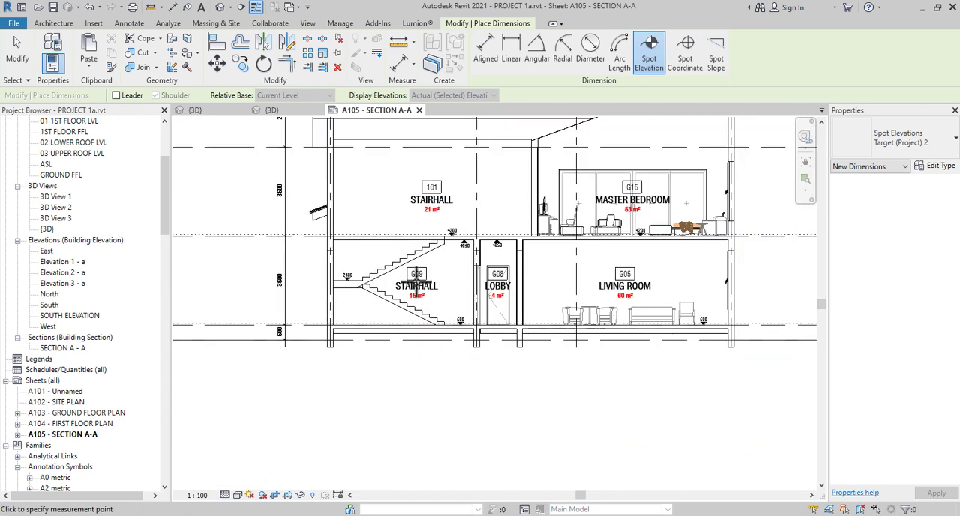
scroll(553, 349, "up", 3)
scroll(570, 330, "up", 4)
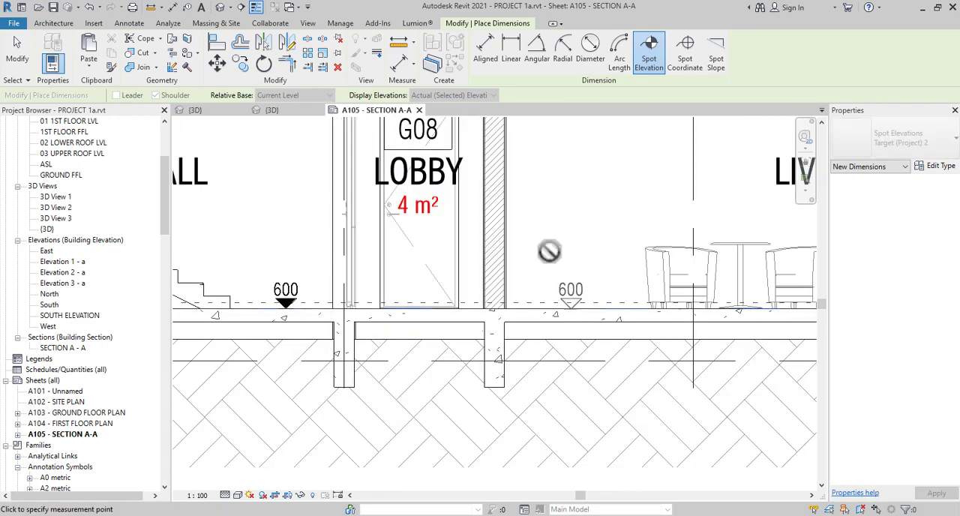
scroll(549, 251, "down", 6)
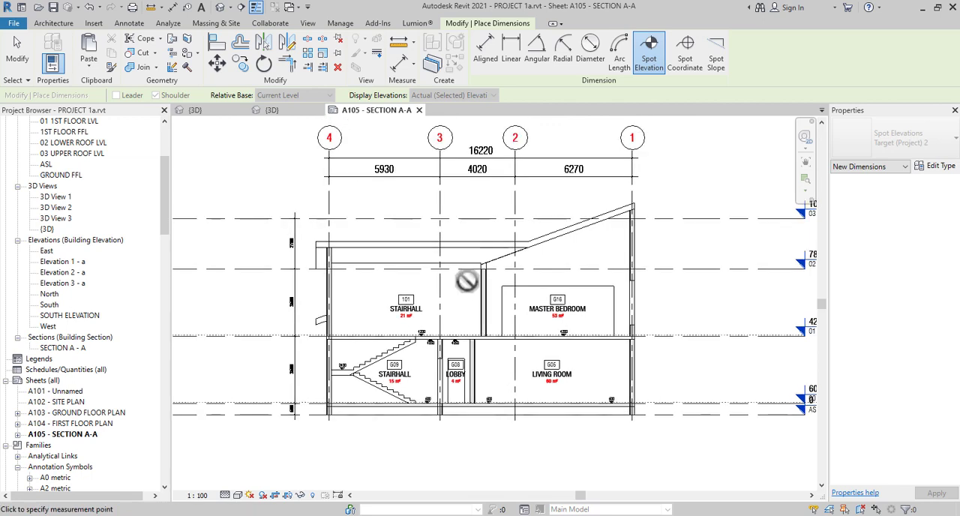
right_click(466, 292)
left_click(483, 300)
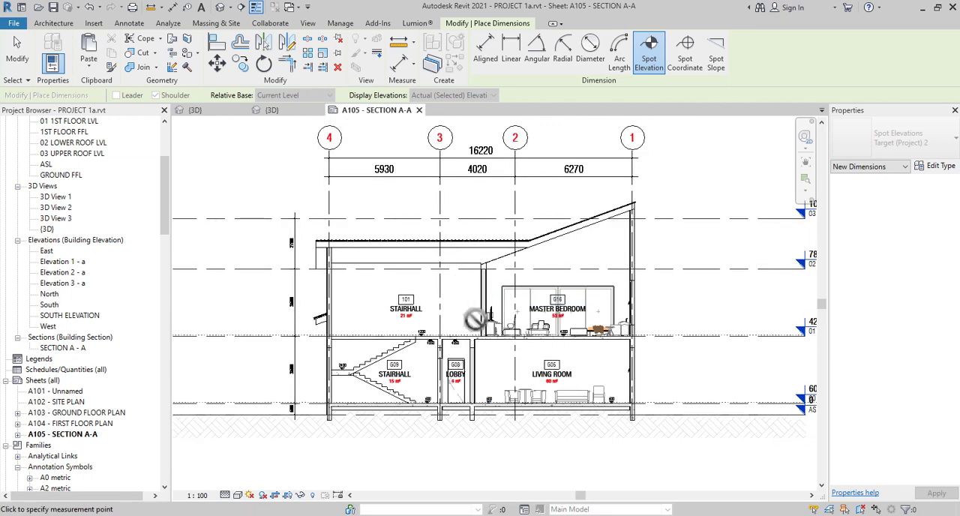
scroll(474, 319, "up", 3)
right_click(466, 294)
left_click(491, 303)
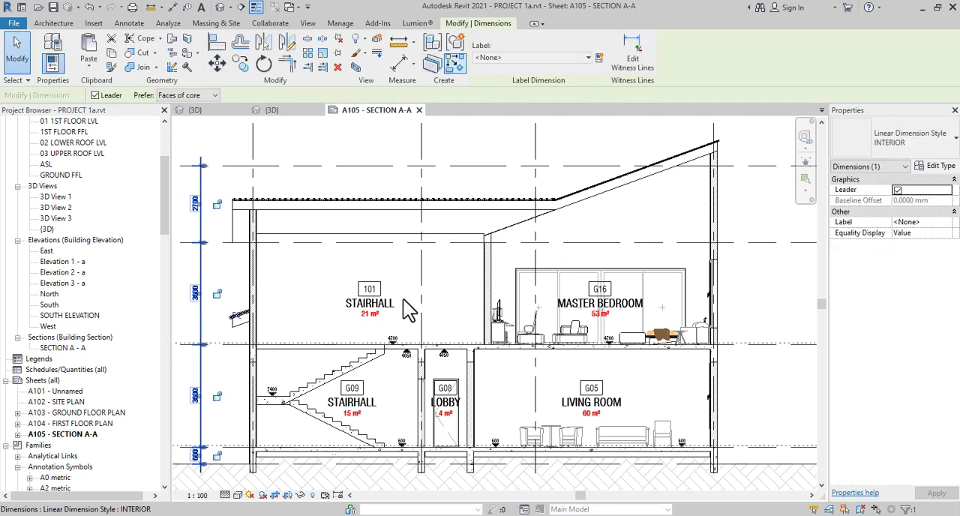
Open the 00 GROUND FLOOR LVL ceiling plan
scroll(400, 397, "up", 2)
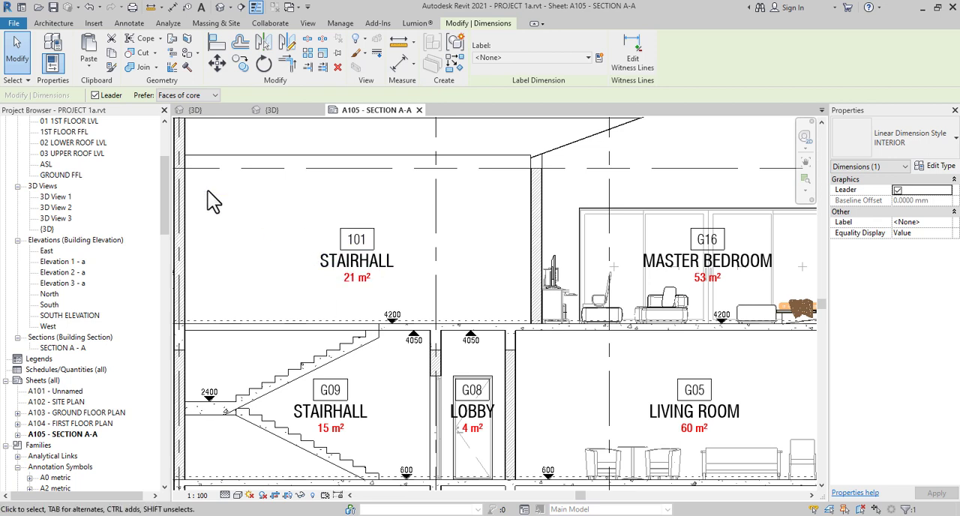
left_click_drag(168, 188, 166, 138)
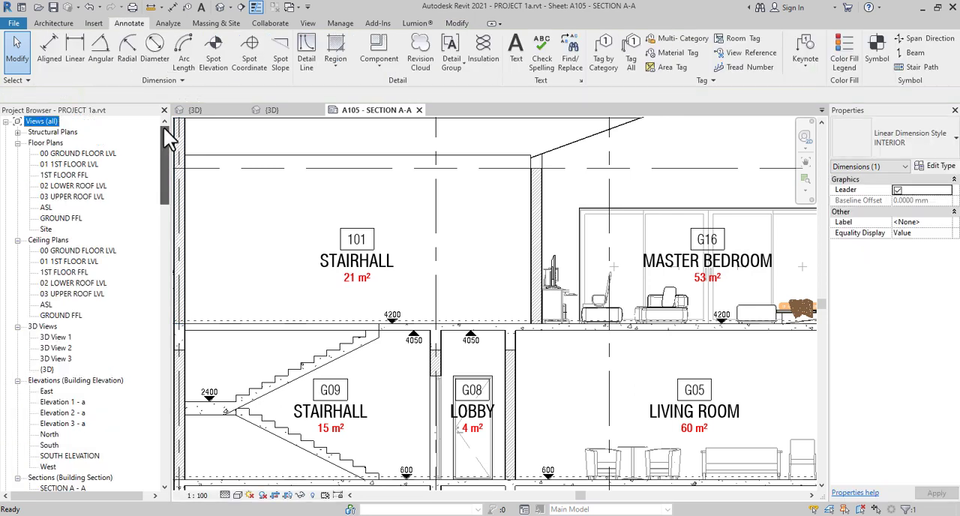
double_click(87, 251)
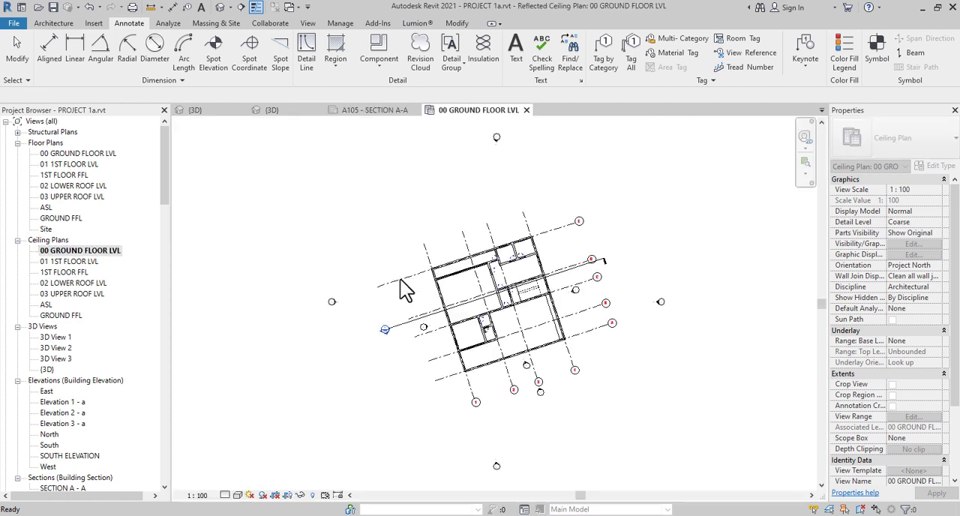
Start an automatic 600 x 1200mm grid compound ceiling on the ground-floor level and open its height offset for editing
left_click(484, 291)
scroll(484, 291, "up", 5)
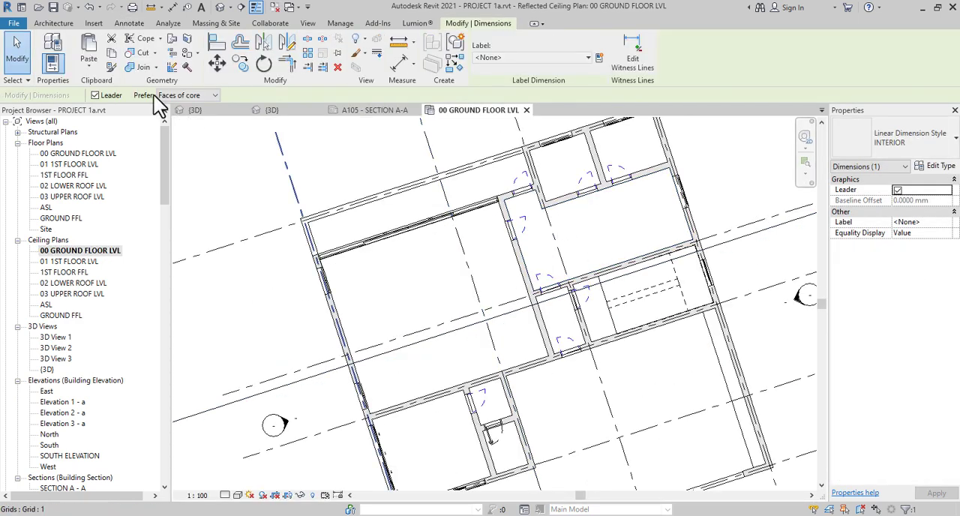
left_click(54, 24)
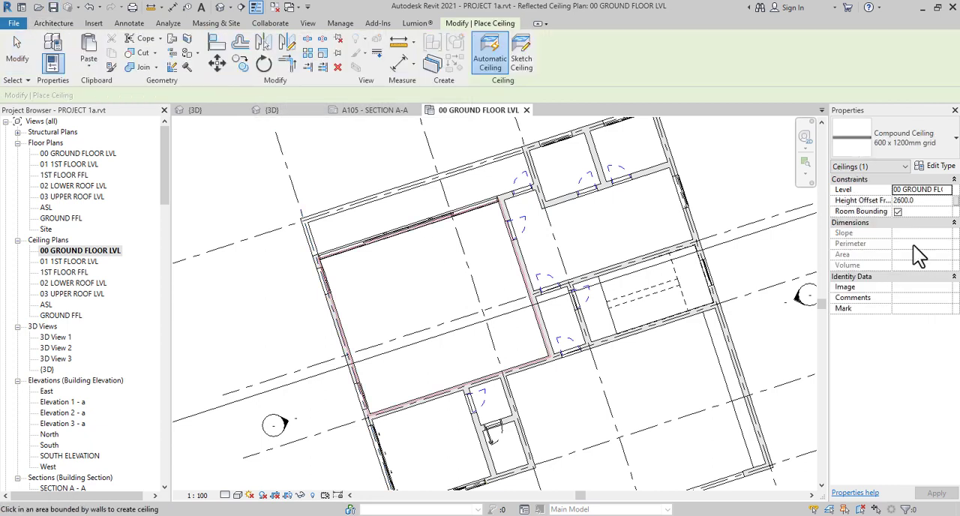
left_click(936, 201)
double_click(935, 201)
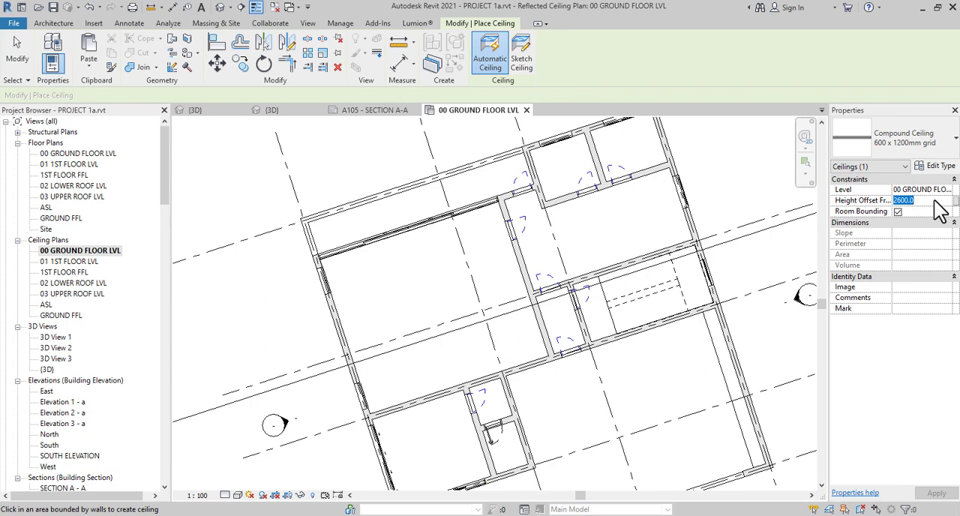
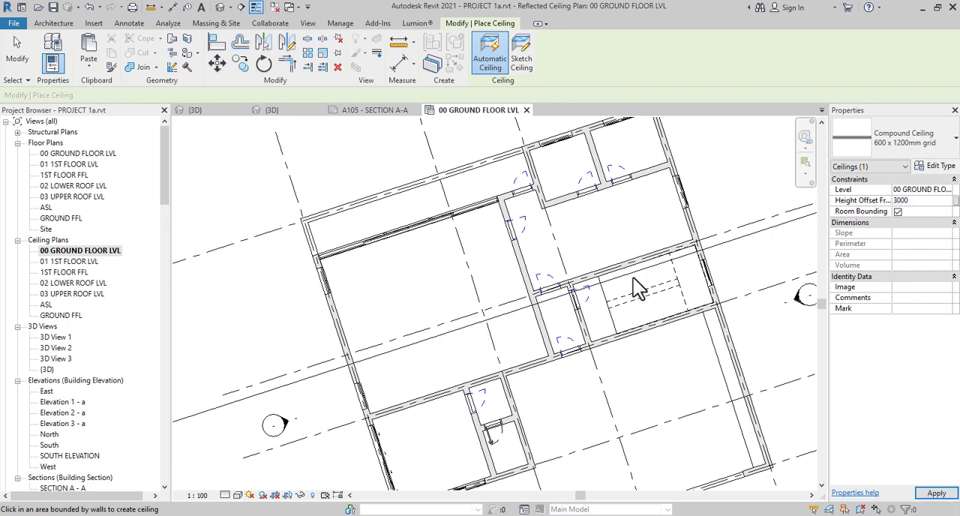
Place 600 x 1200mm grid ceilings at a 3000 mm height offset in the largest enclosed ground-floor room, the three rooms northeast of it and the adjoining lobby
left_click(473, 300)
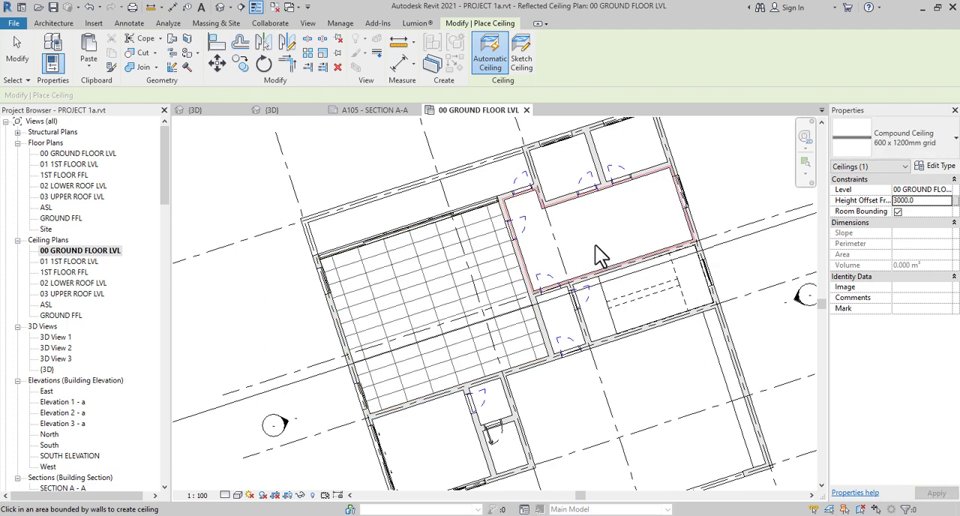
left_click(595, 245)
left_click(571, 177)
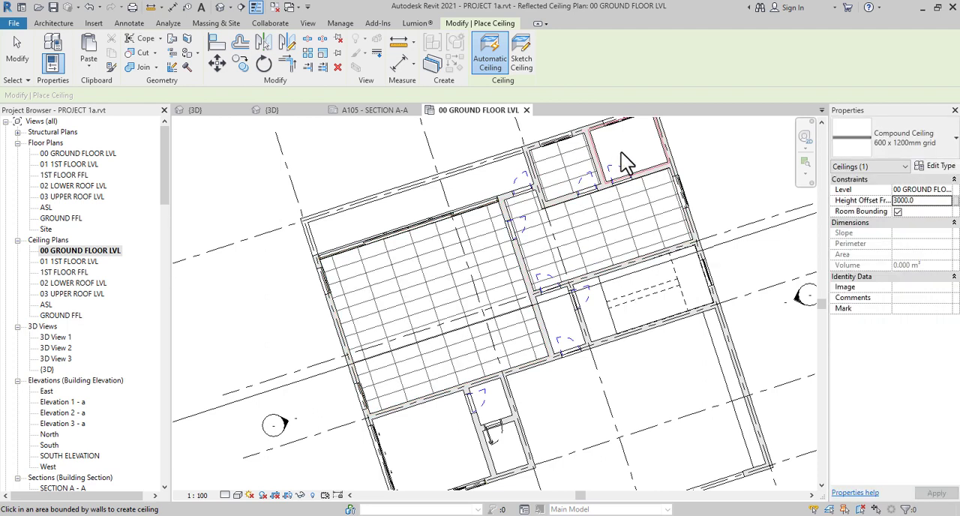
left_click(620, 155)
left_click(569, 316)
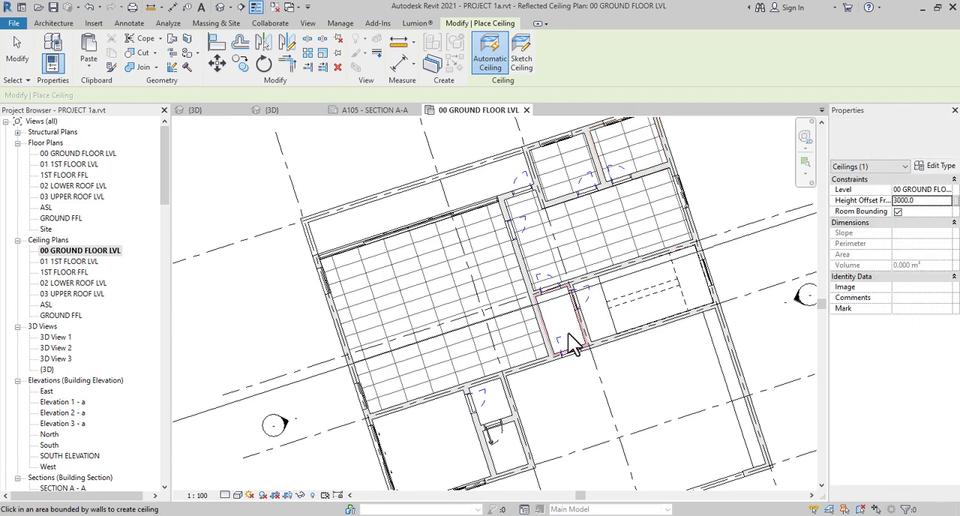
Add the same 600 x 1200mm grid ceilings to the three smaller ground-floor rooms directly south of the large room
mouse_move(567, 390)
middle_mouse_down()
mouse_move(600, 250)
mouse_move(579, 224)
middle_mouse_up()
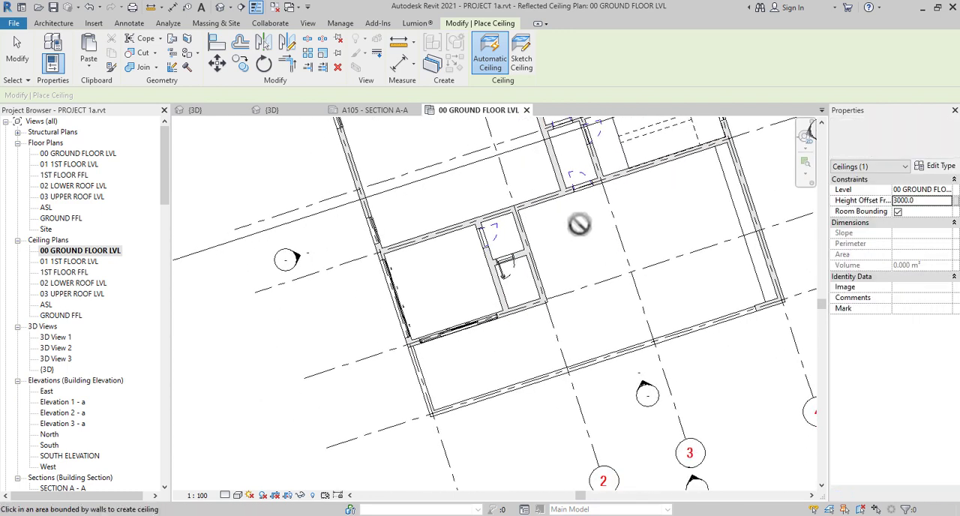
left_click(454, 283)
left_click(521, 292)
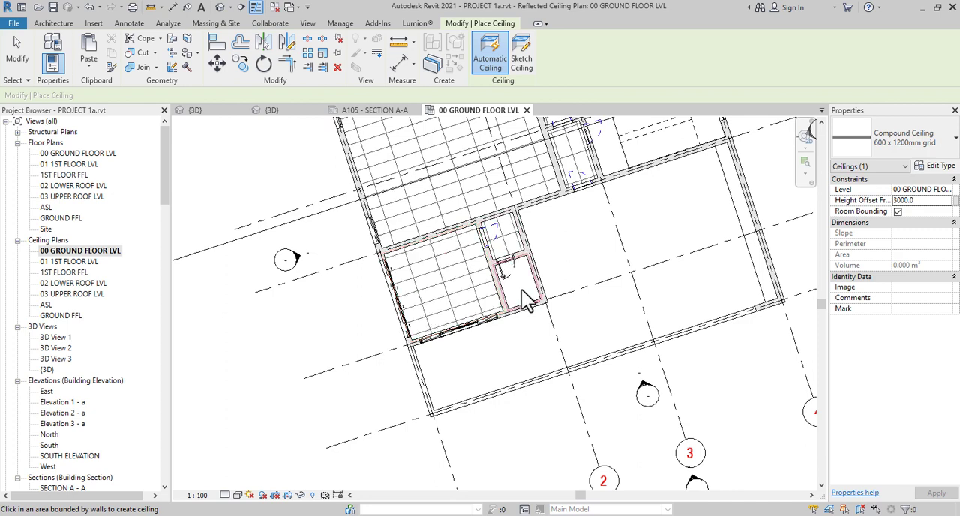
Open the 01 1ST FLOOR LVL ceiling plan and place automatic 600 x 1200mm grid ceilings at a 3000 mm height offset in the enclosed first-floor rooms
double_click(63, 263)
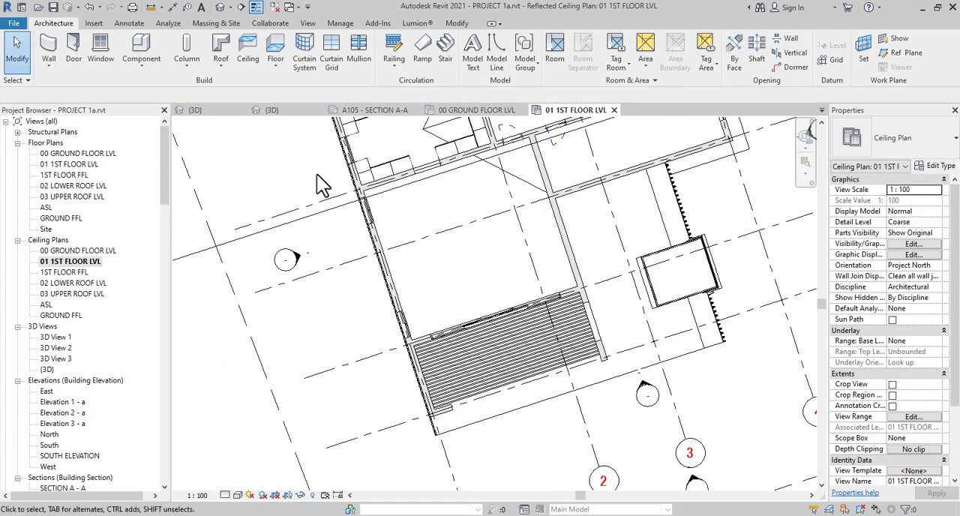
mouse_move(445, 296)
middle_mouse_down()
mouse_move(430, 405)
mouse_move(385, 356)
middle_mouse_up()
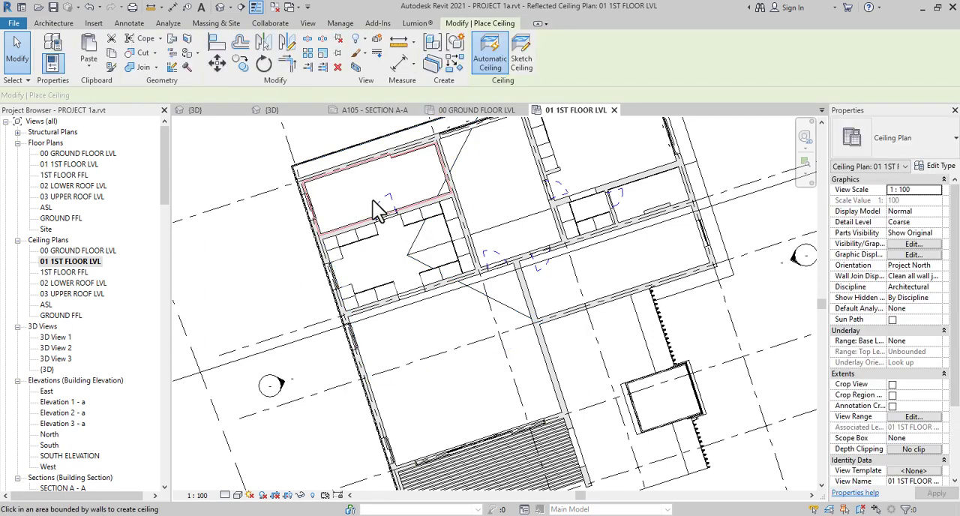
left_click(425, 279)
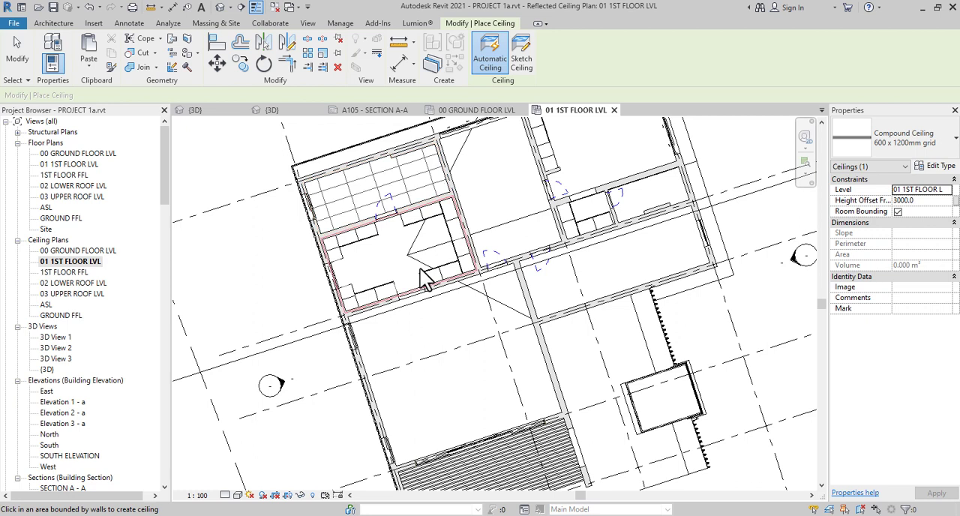
left_click(502, 214)
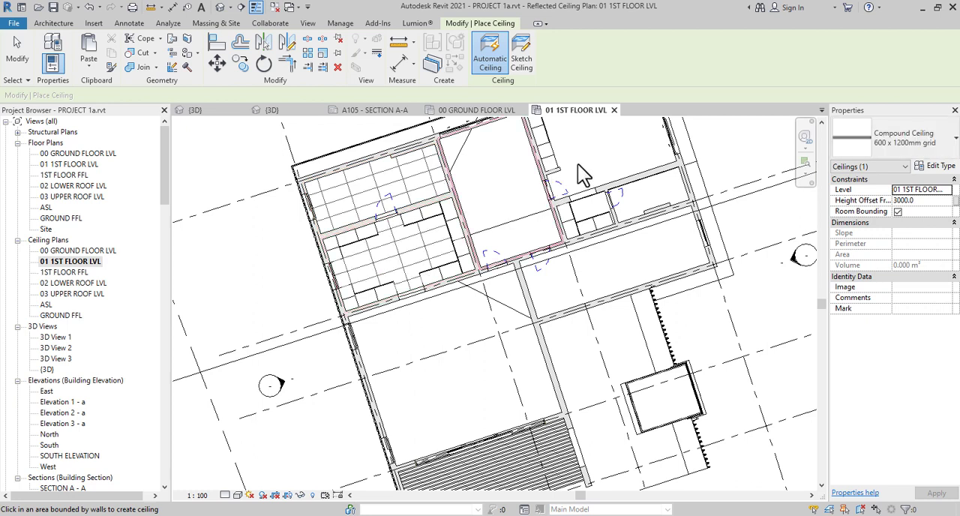
left_click(633, 196)
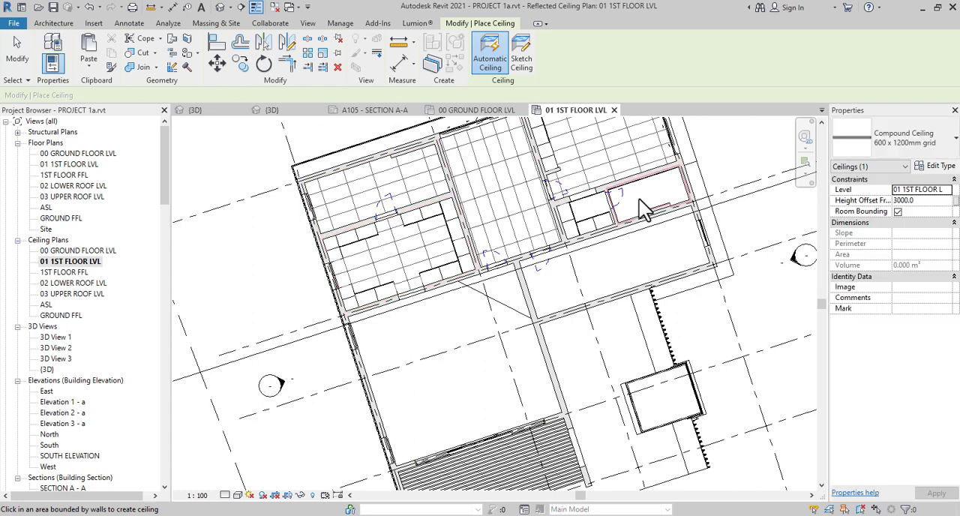
left_click(591, 211)
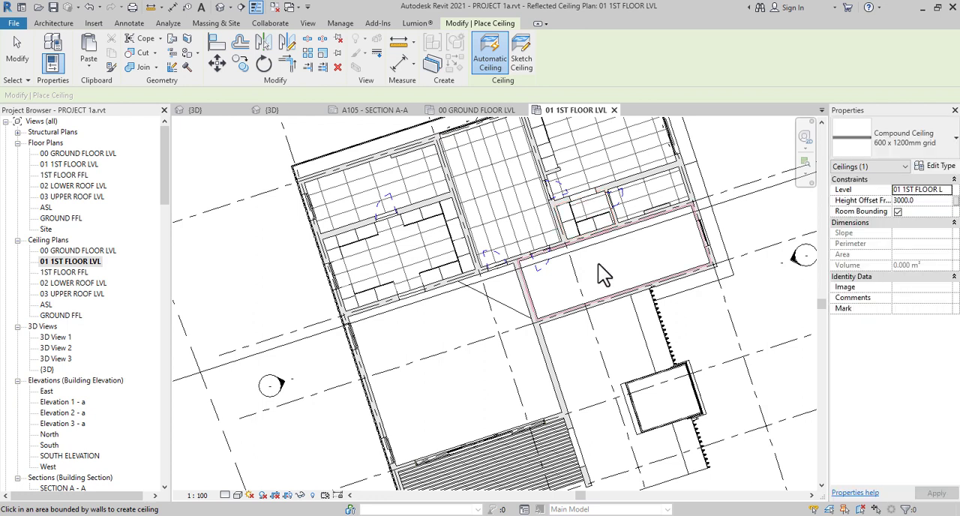
left_click(504, 355)
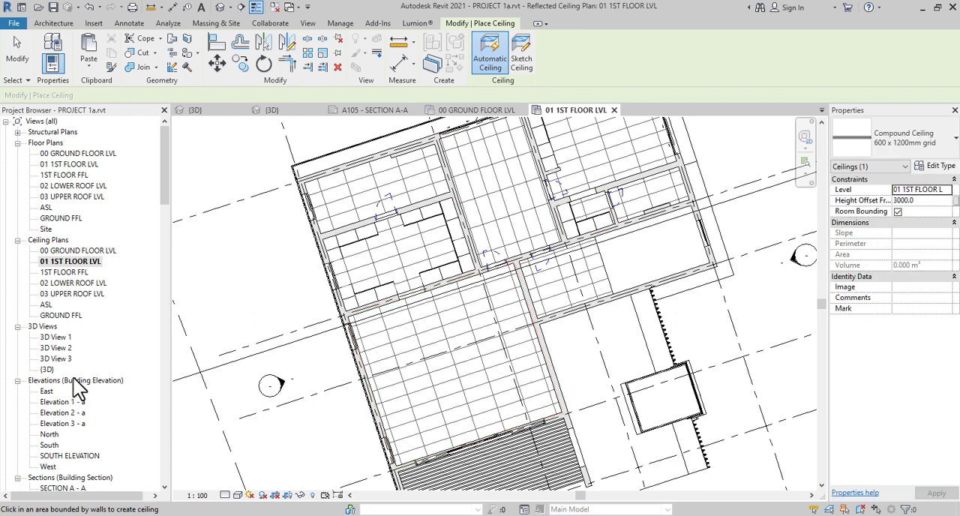
right_click(230, 171)
left_click(246, 179)
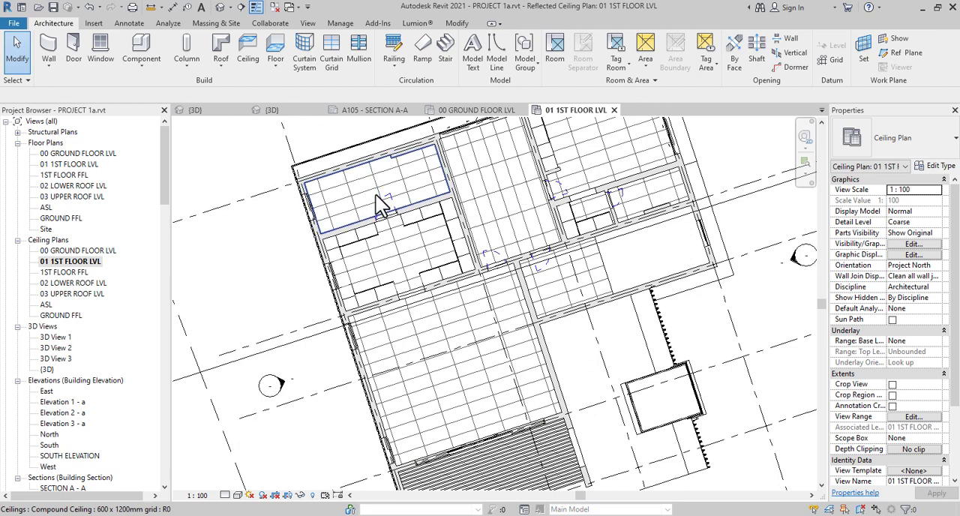
Select all 600 x 1200mm grid ceilings in the entire project and change their type to GWB on Mtl Stud
left_click(377, 198)
right_click(376, 195)
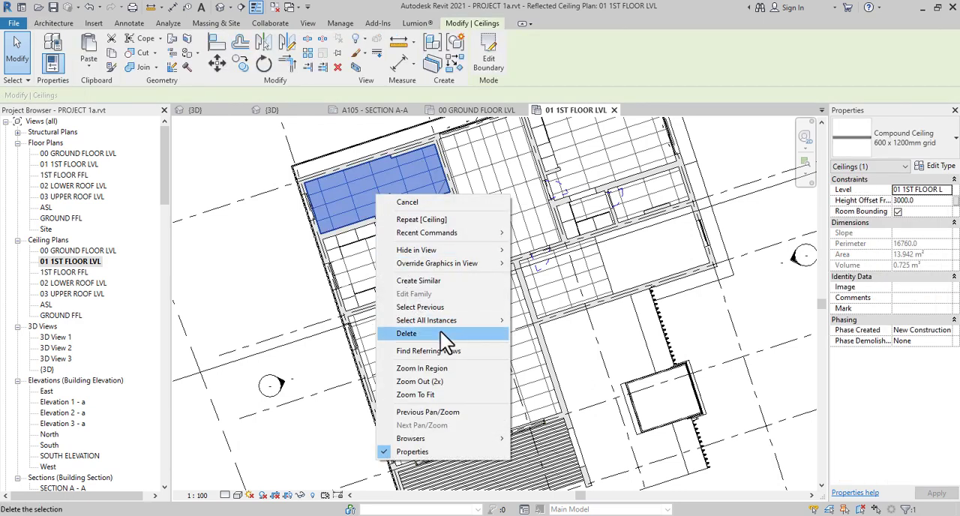
mouse_move(453, 321)
left_click(551, 333)
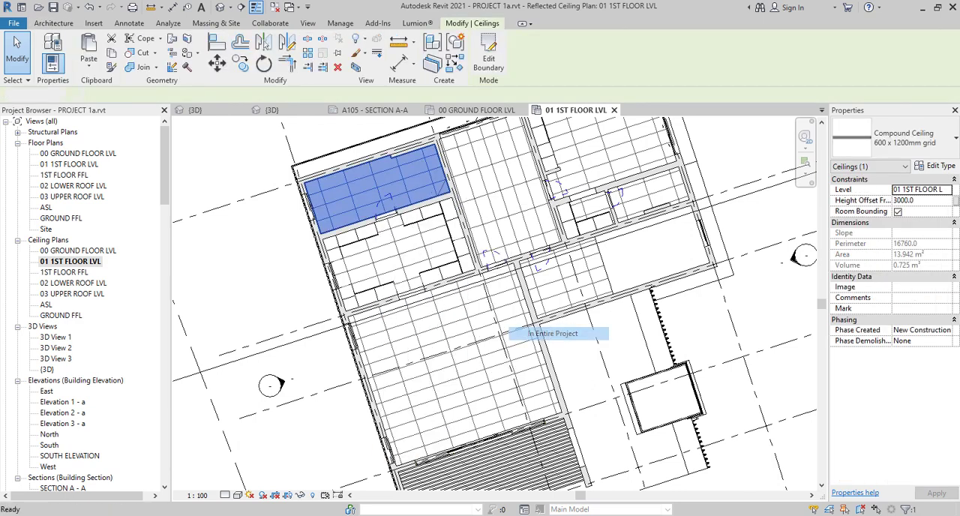
left_click(917, 146)
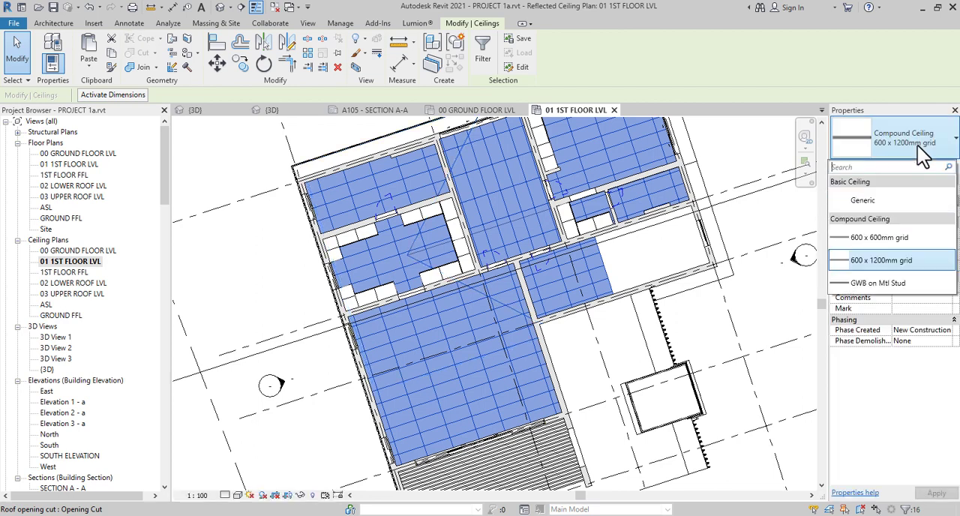
left_click(892, 284)
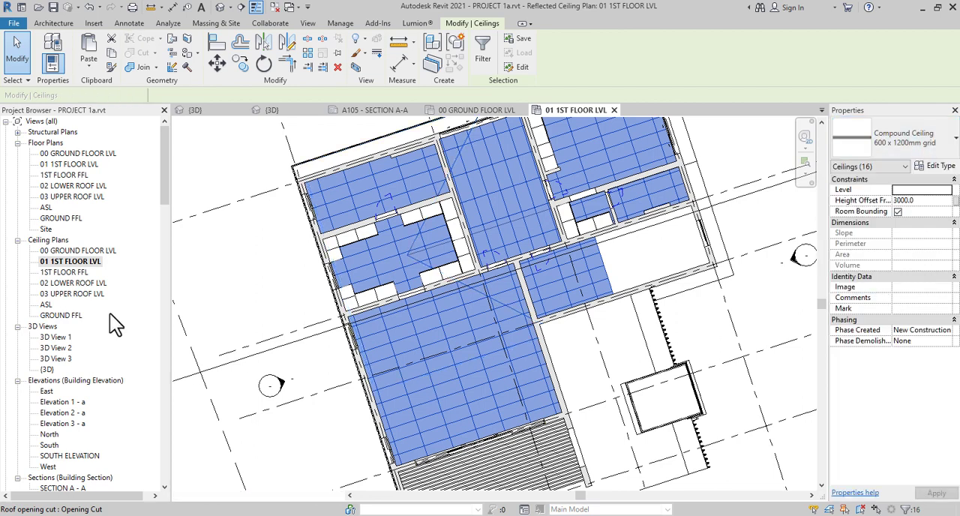
Set the Finish 2 layer material of the GWB on Mtl Stud ceiling type to Gypsum Wall Board (1)
left_click(937, 166)
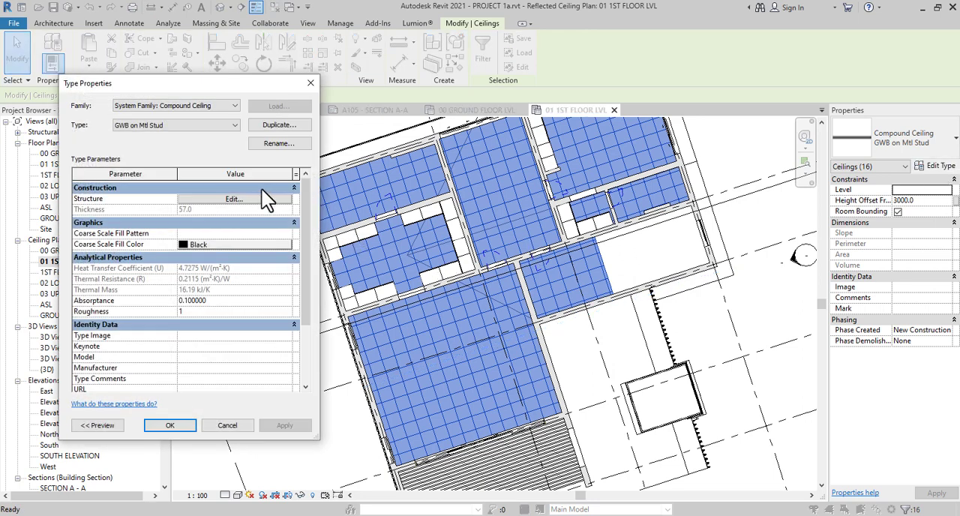
left_click(262, 201)
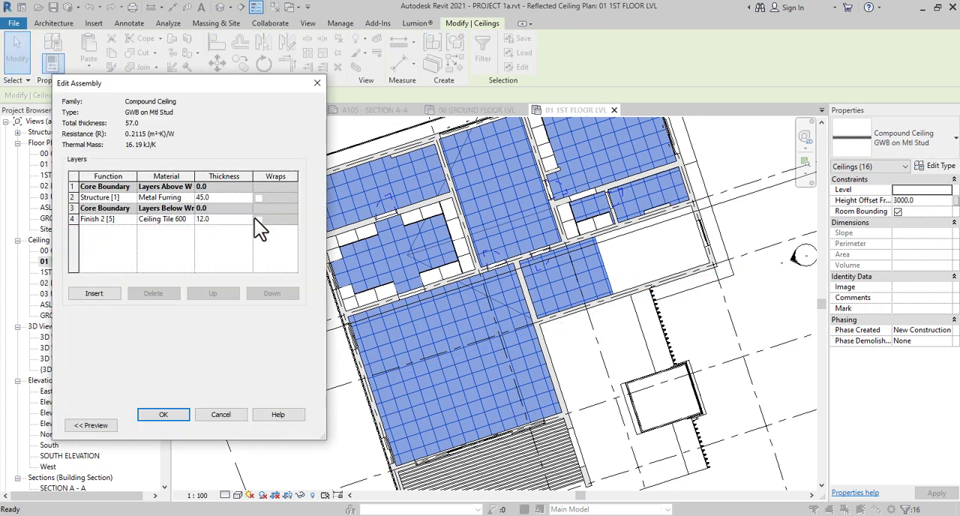
left_click(190, 219)
left_click(190, 218)
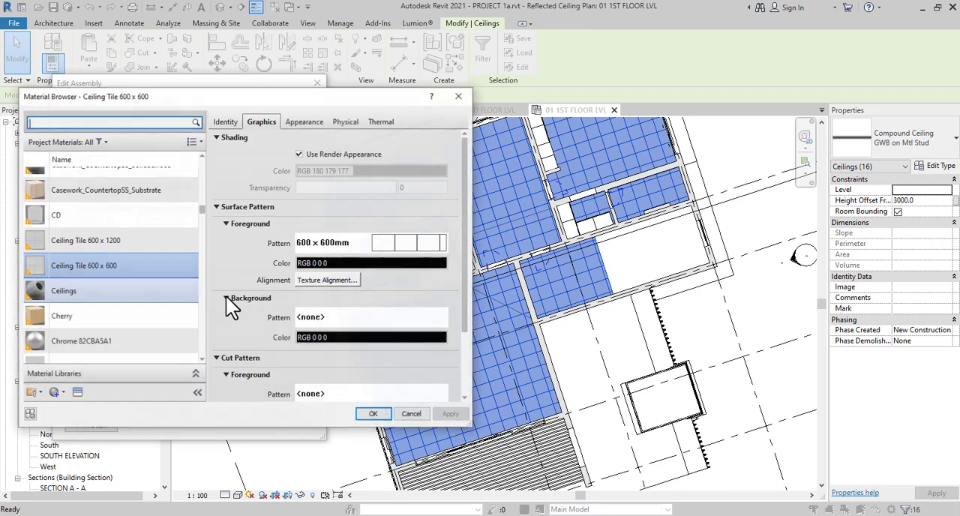
left_click(74, 293)
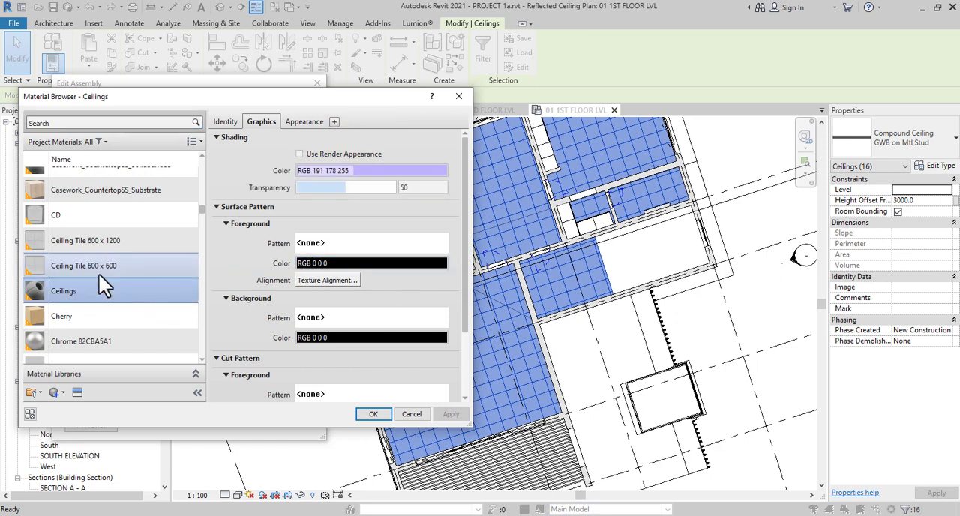
scroll(69, 258, "up", 3)
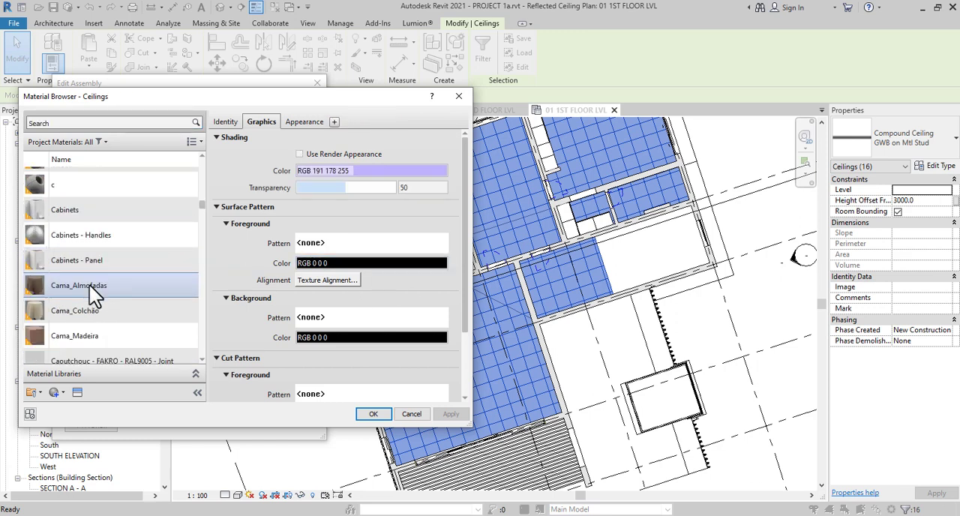
scroll(90, 285, "down", 4)
scroll(89, 288, "down", 5)
left_click(97, 274)
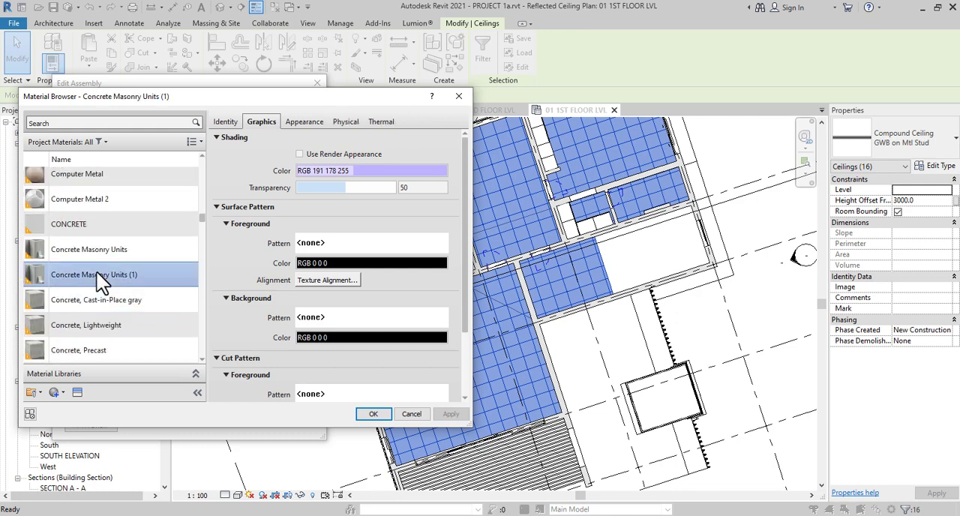
key("g")
scroll(109, 317, "down", 3)
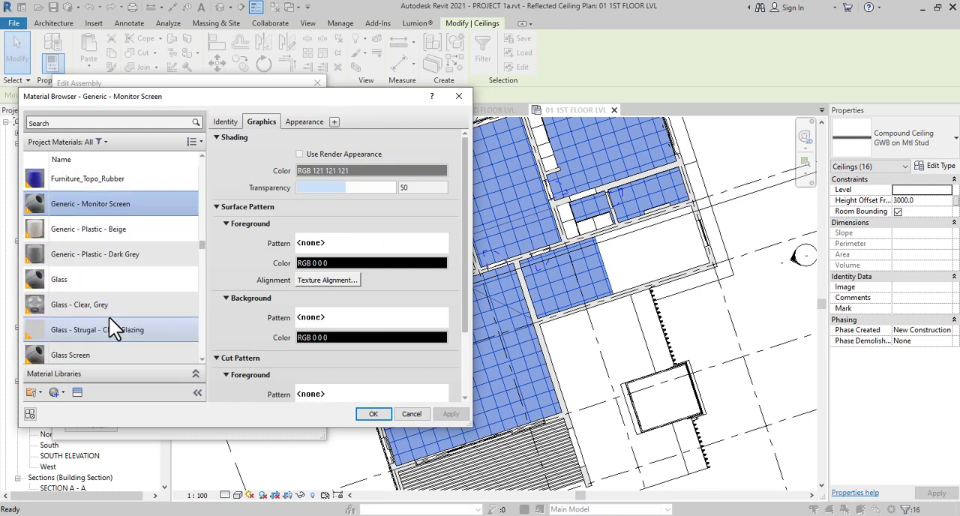
scroll(109, 317, "down", 3)
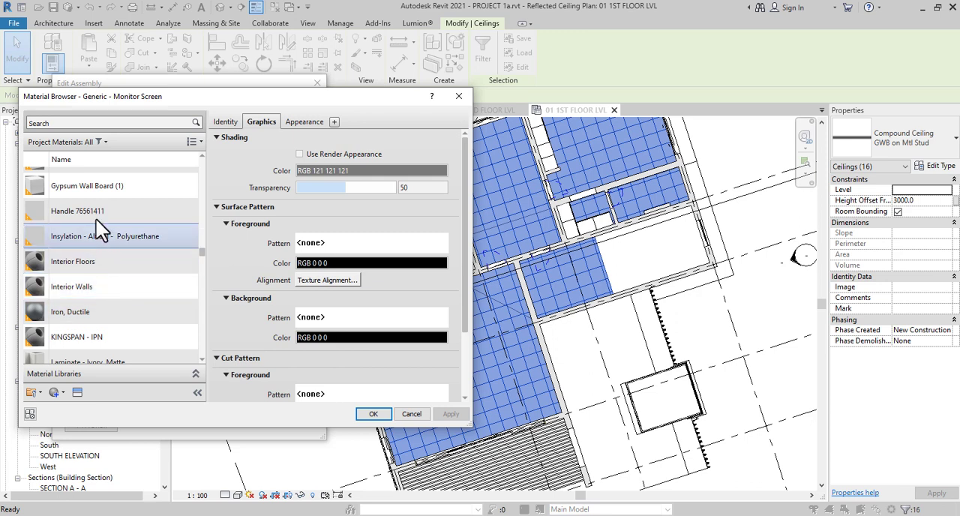
left_click(98, 193)
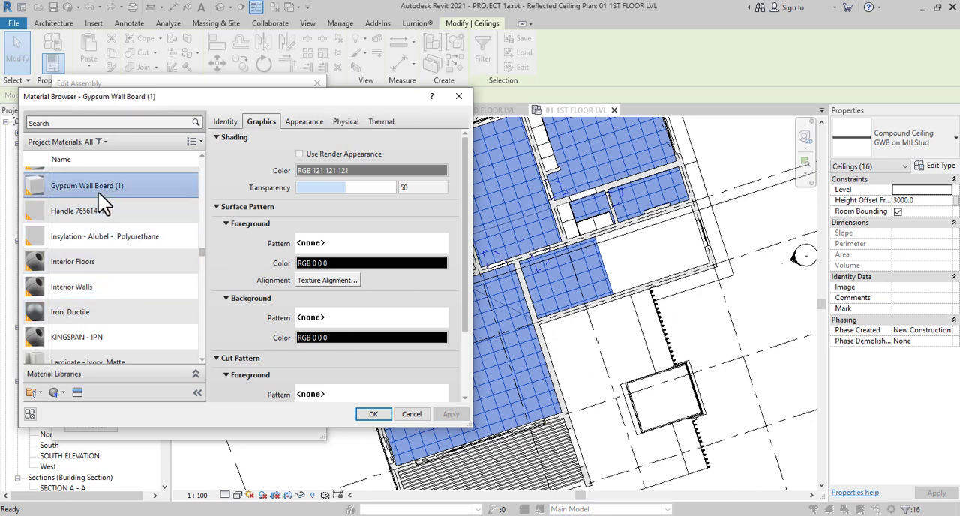
left_click(374, 414)
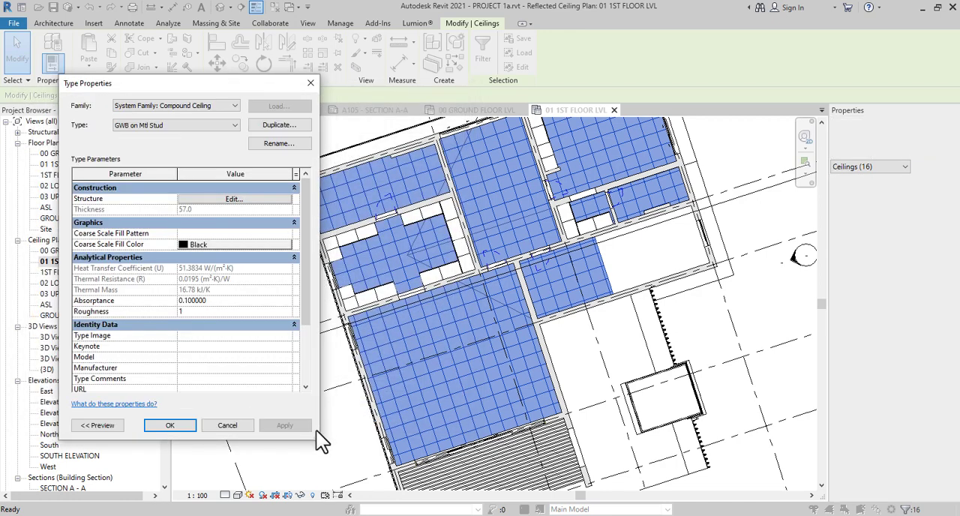
left_click(165, 426)
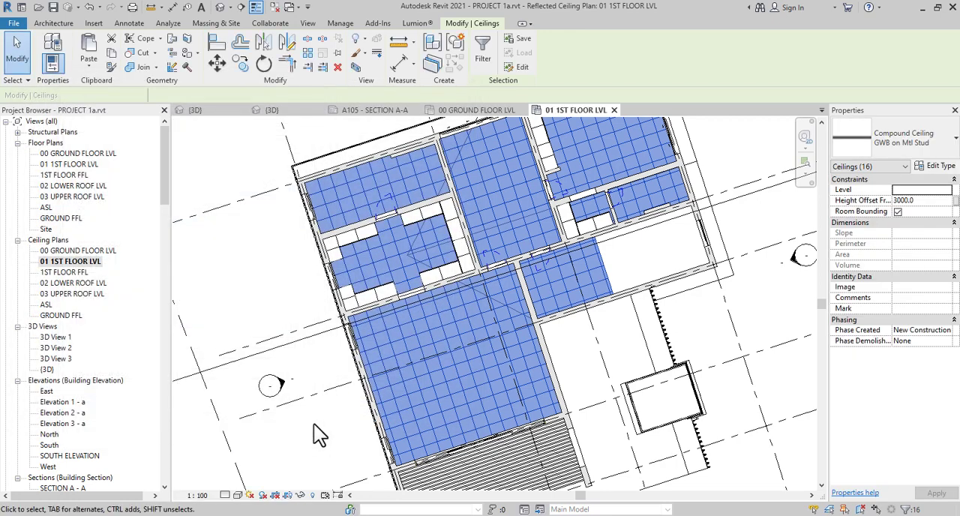
left_click(182, 318)
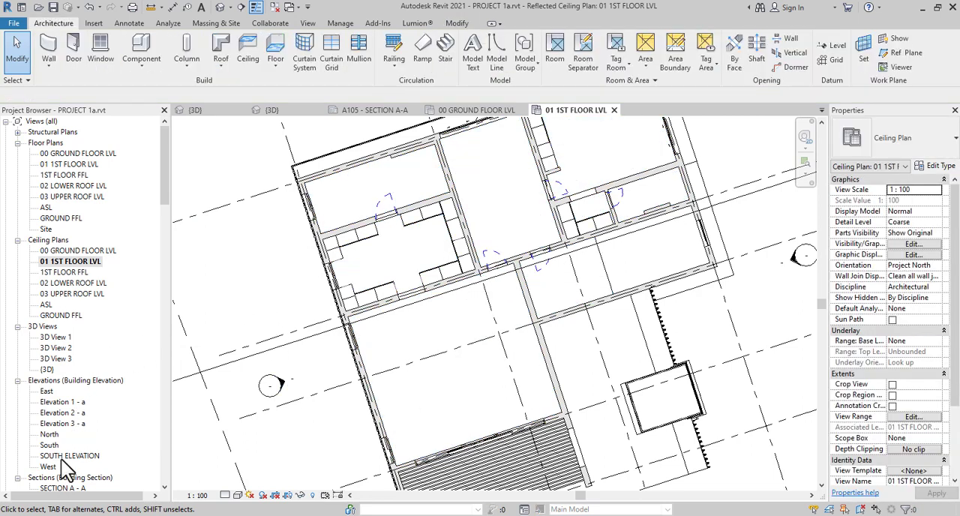
Open the SECTION A - A view and select the ceiling above STAIRHALL 101 to examine its extent against the neighbouring rooms
scroll(61, 460, "down", 1)
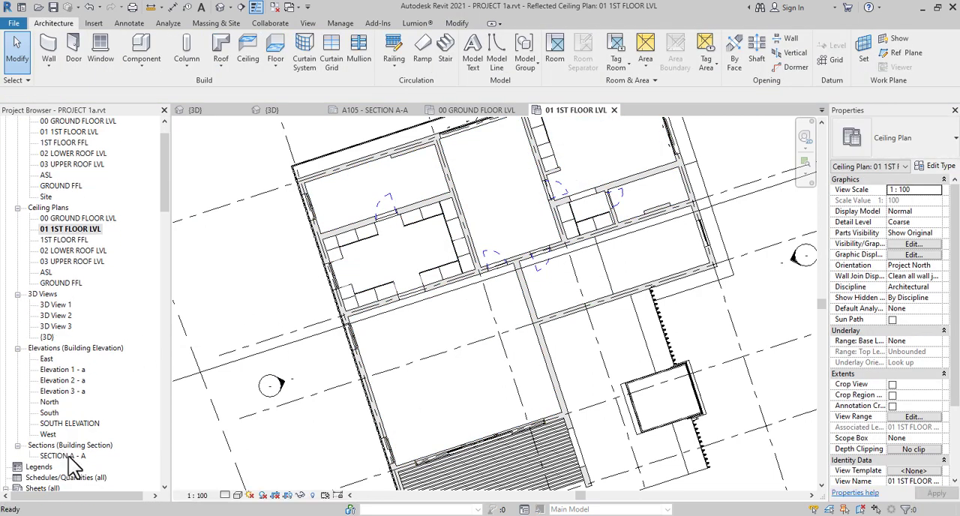
left_click(68, 456)
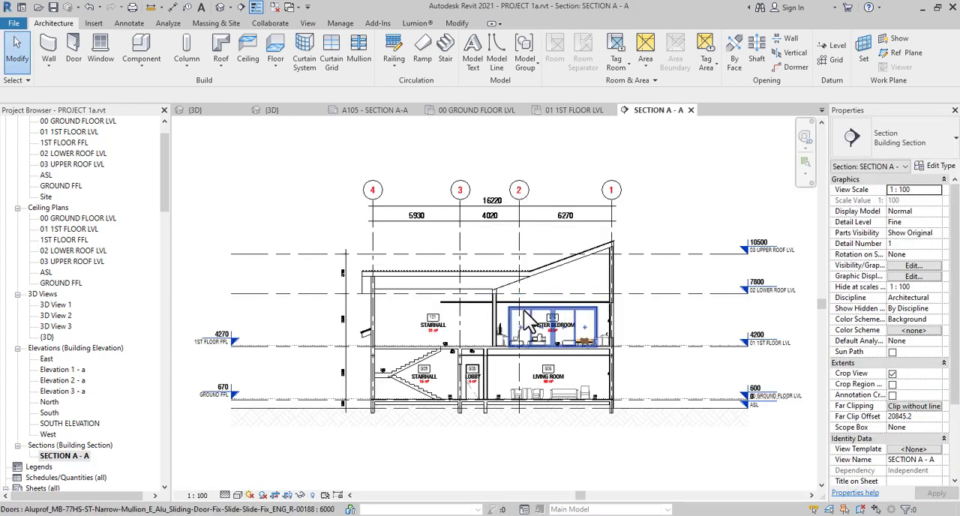
scroll(522, 313, "up", 3)
scroll(521, 310, "up", 2)
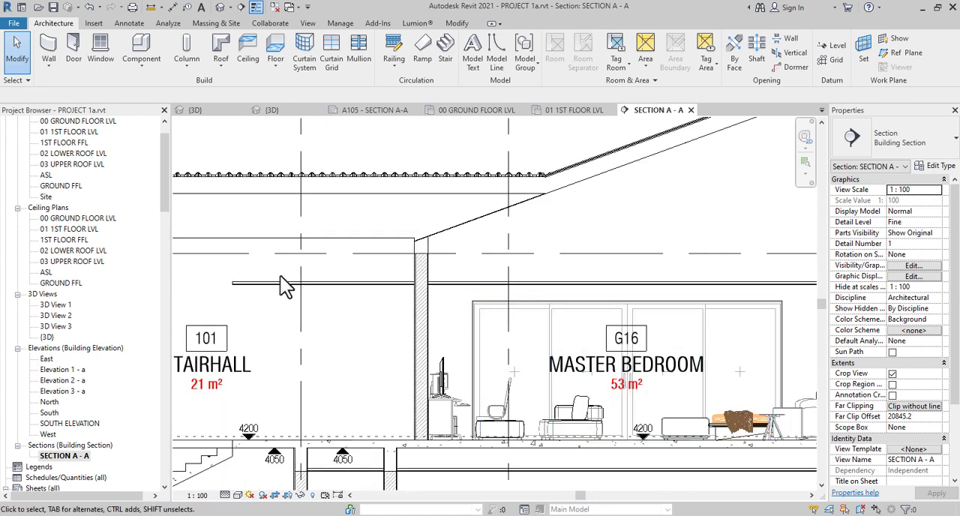
middle_click_drag(400, 297, 471, 278)
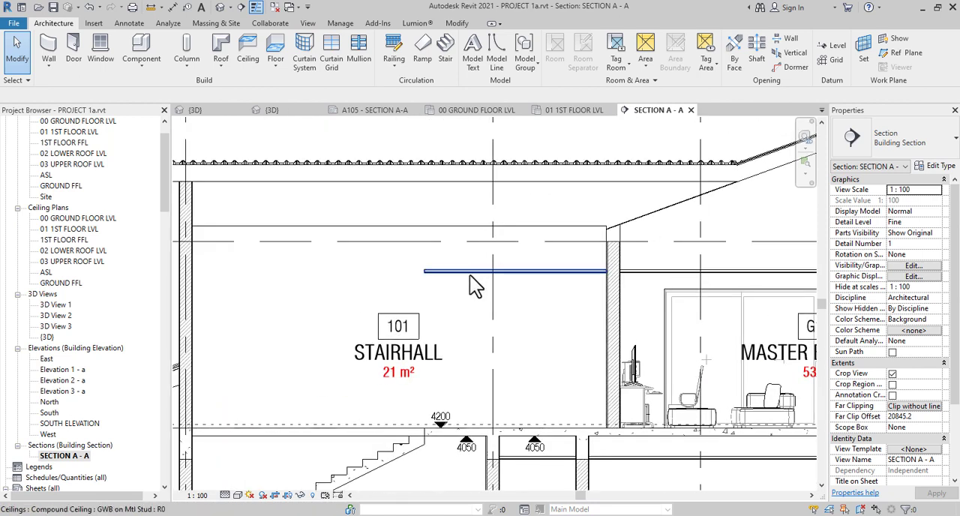
left_click(471, 276)
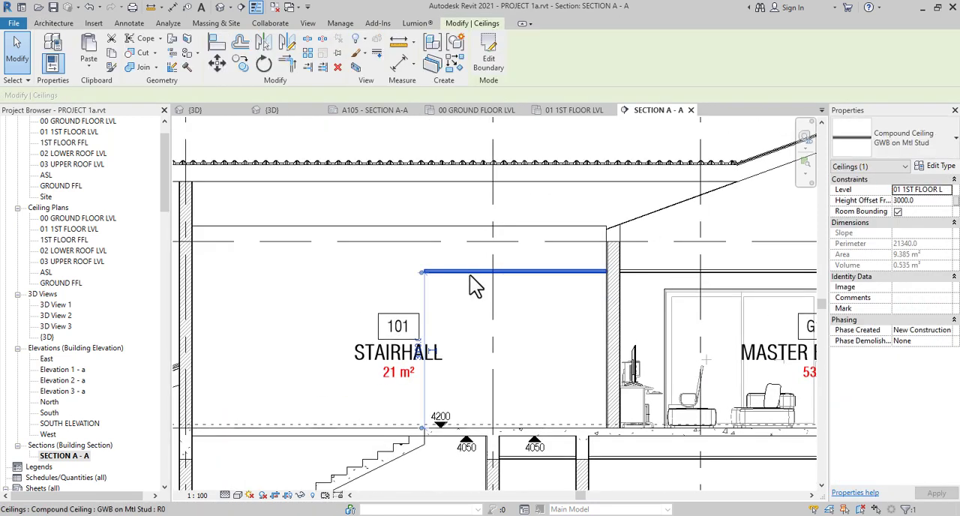
scroll(470, 276, "down", 3)
scroll(96, 164, "up", 2)
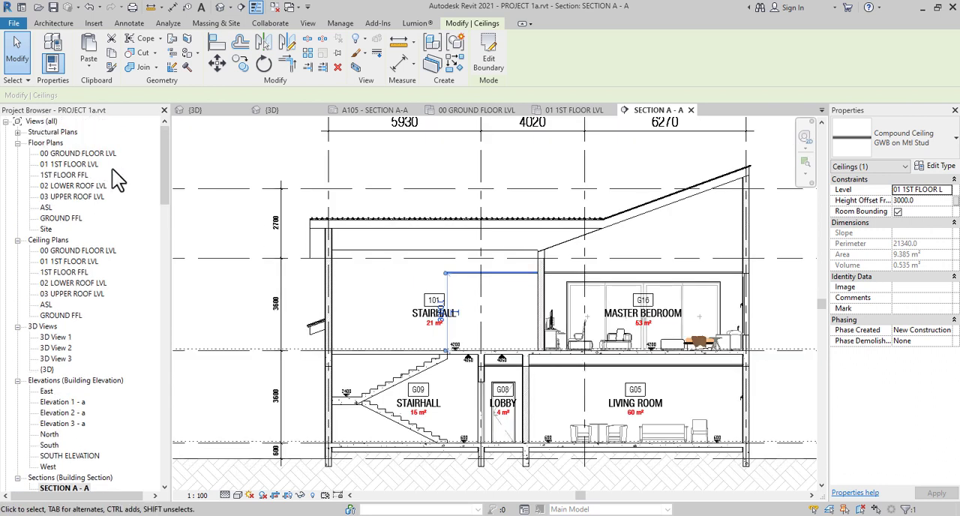
Lower the top of the shaft opening to just below the STAIRHALL 101 ceiling, giving an unconnected height of about 3363 mm
left_click(392, 275)
scroll(385, 268, "up", 3)
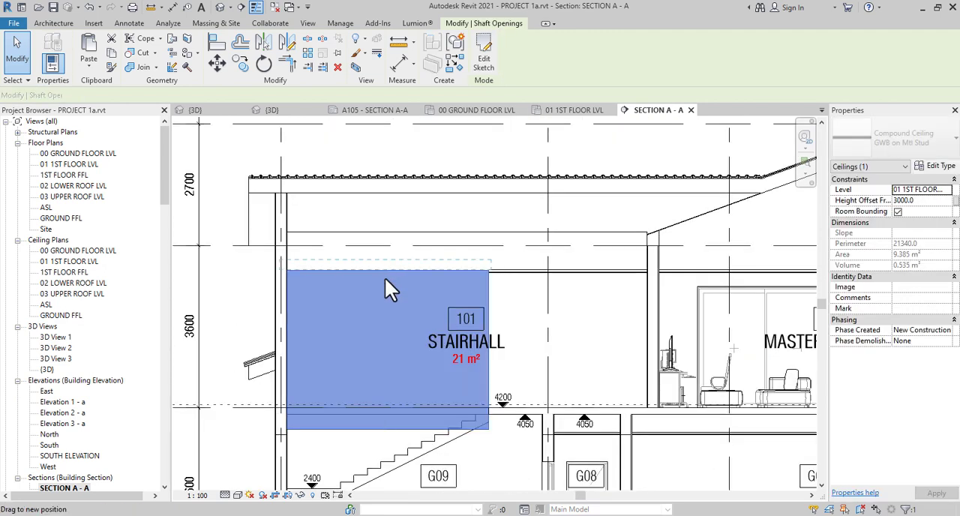
left_click(384, 279)
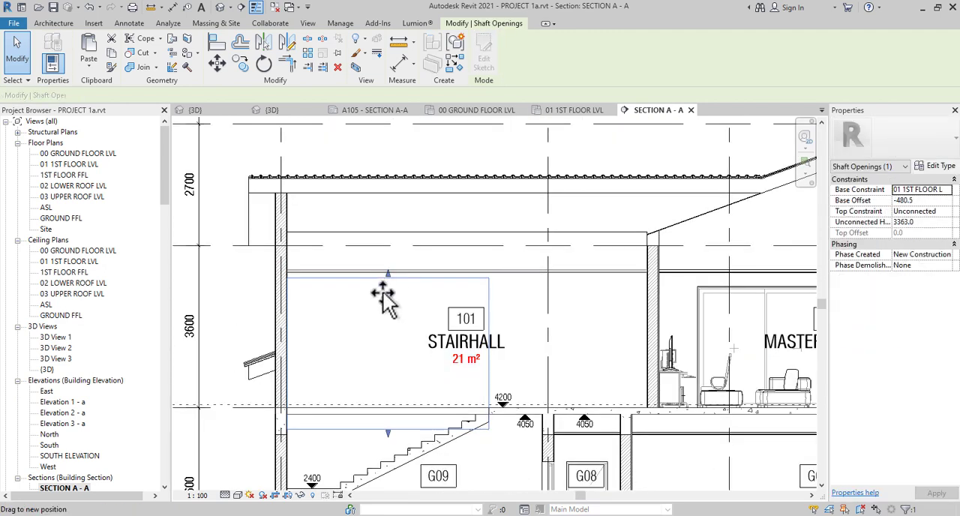
left_click(225, 271)
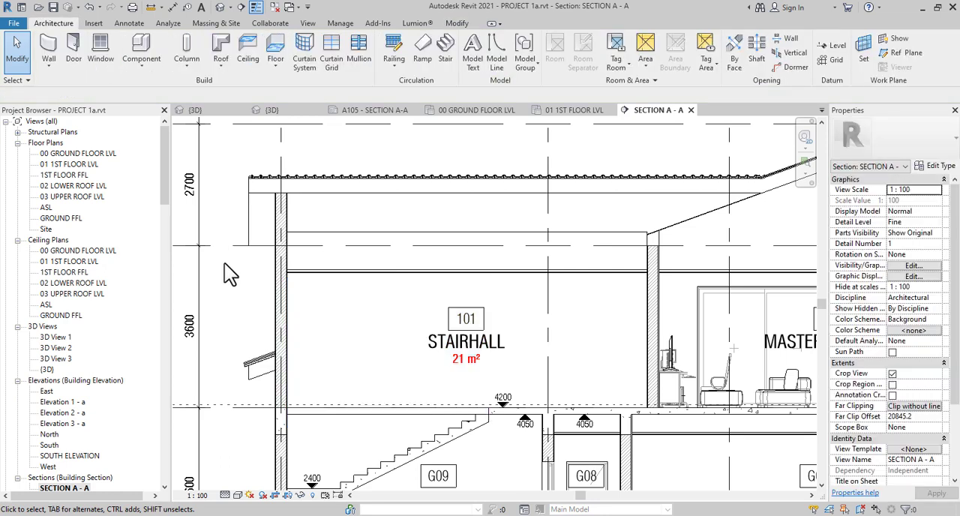
Examine the ceilings over the stairhall, lobby, living room and master bedroom in section, including where they meet the walls
scroll(226, 268, "down", 2)
middle_click_drag(592, 300, 495, 300)
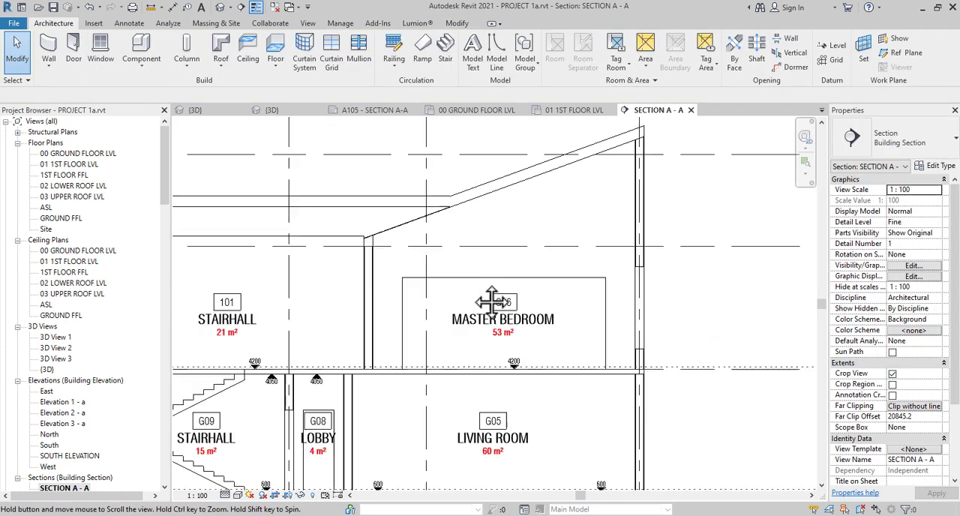
middle_click_drag(497, 401, 688, 286)
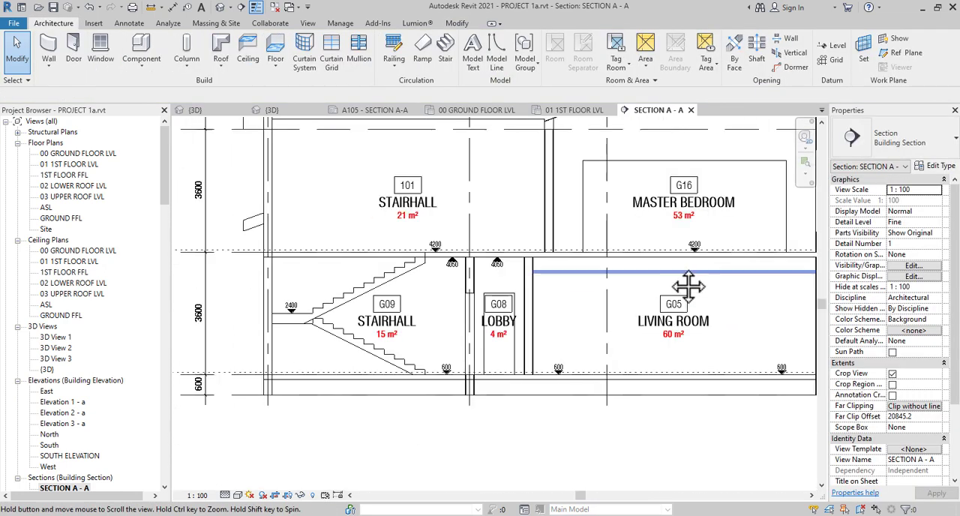
scroll(475, 297, "up", 3)
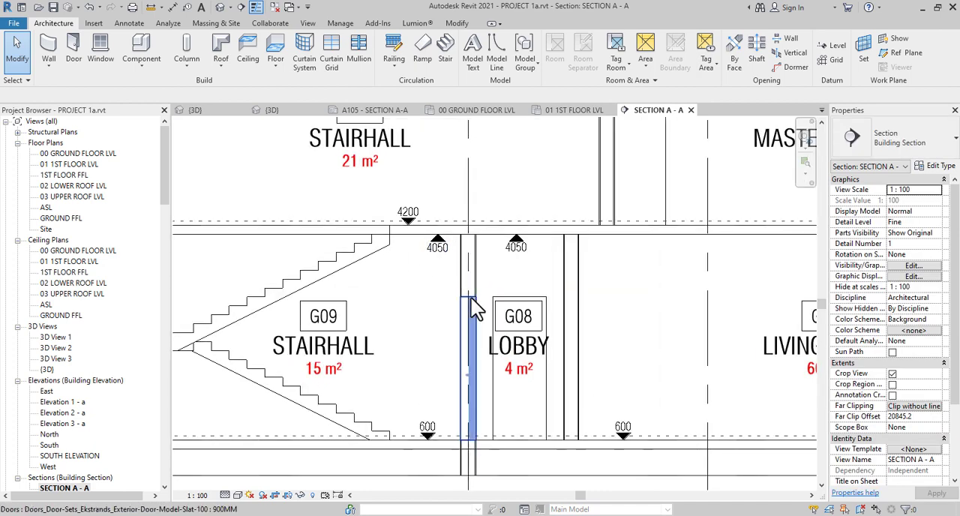
scroll(379, 265, "down", 3)
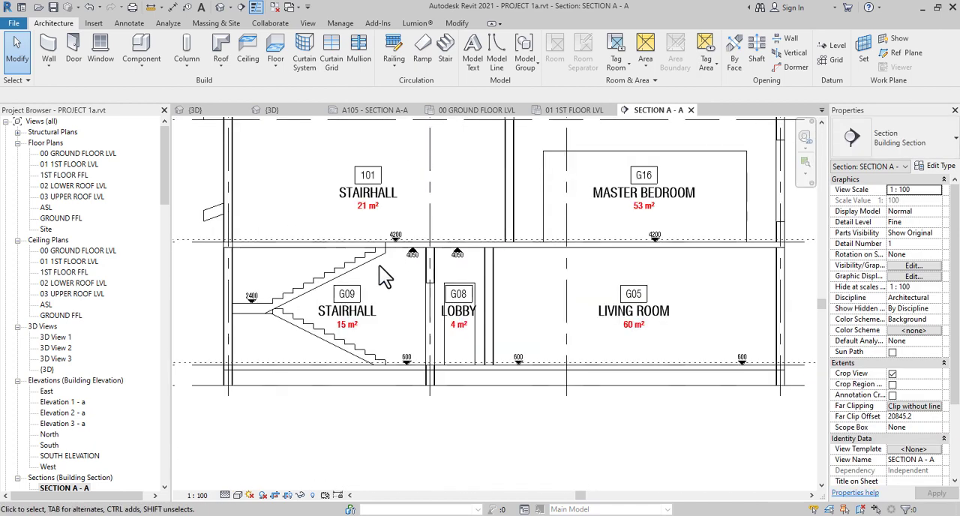
scroll(468, 259, "up", 2)
scroll(454, 267, "up", 4)
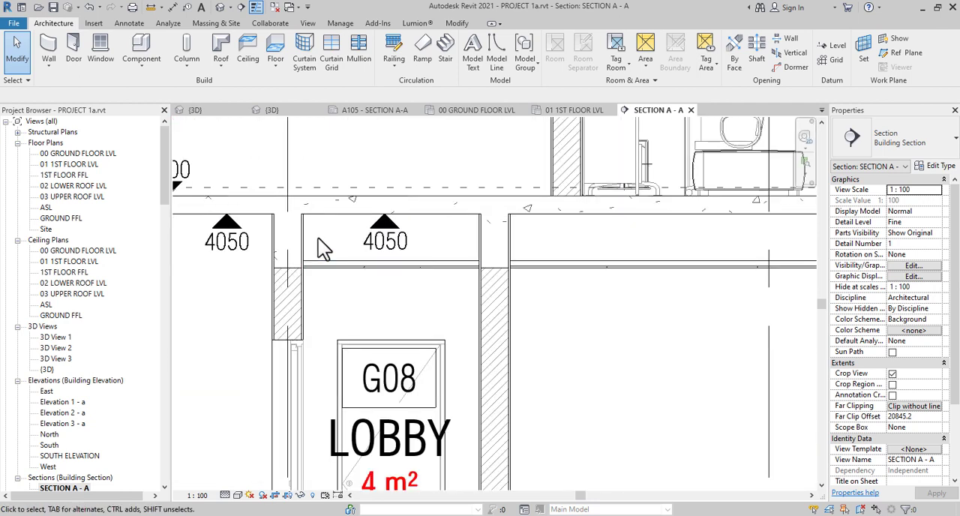
scroll(318, 238, "down", 3)
middle_click_drag(595, 310, 399, 332)
scroll(730, 283, "up", 1)
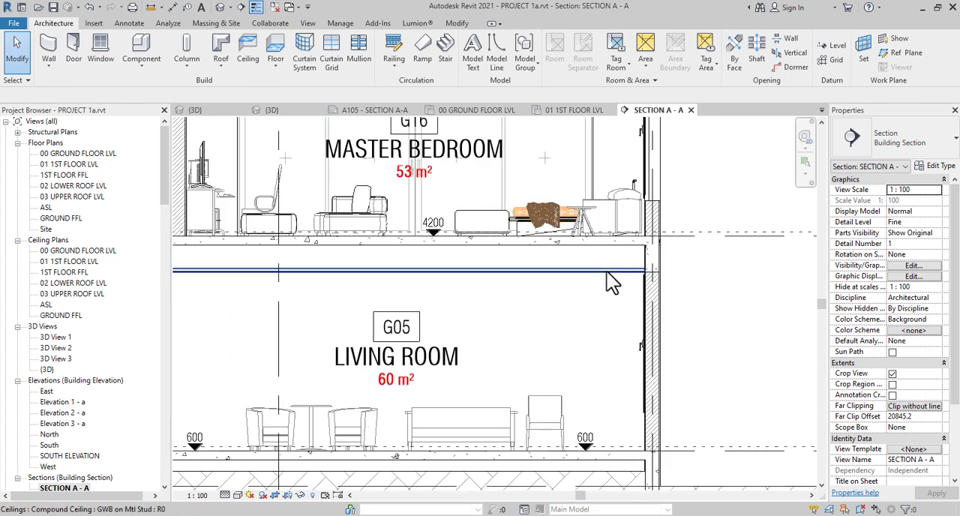
scroll(607, 276, "up", 4)
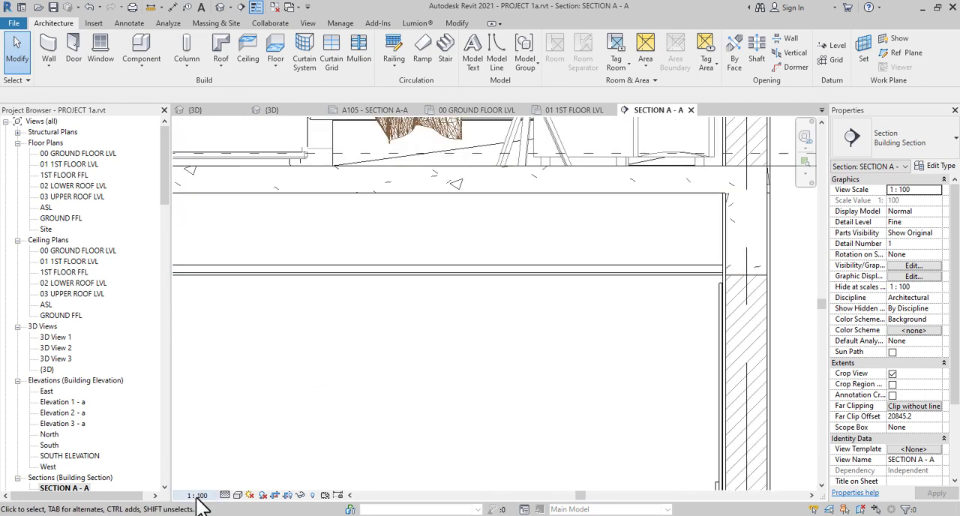
scroll(549, 341, "down", 4)
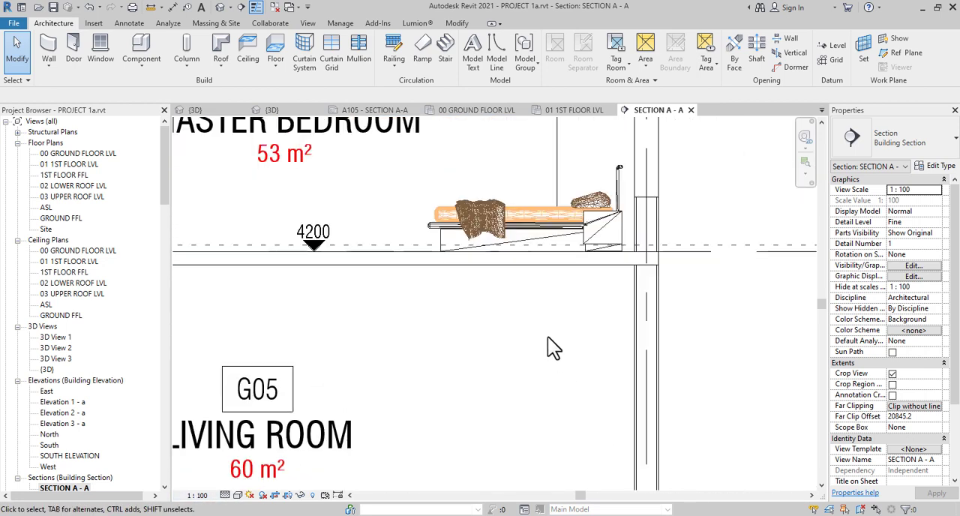
scroll(497, 353, "down", 1)
middle_click_drag(497, 351, 621, 384)
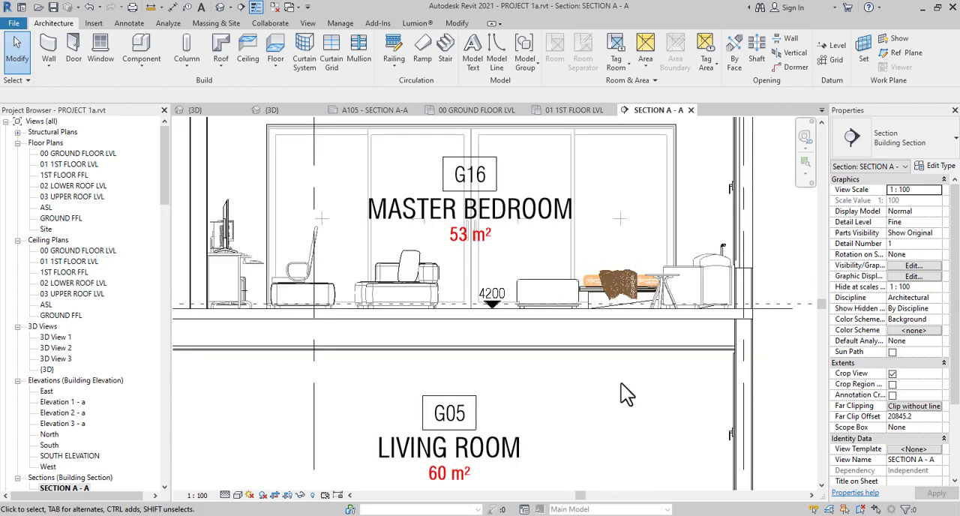
scroll(619, 383, "down", 4)
scroll(555, 343, "up", 3)
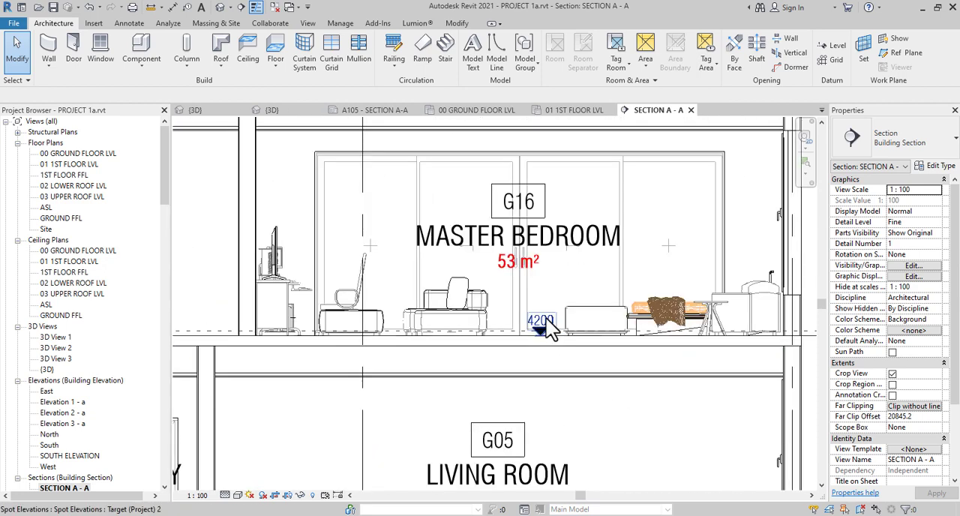
Place a Target (Project) 2 spot elevation without leader on the underside of the LIVING ROOM ceiling, matching the master bedroom floor's marker
left_click(547, 326)
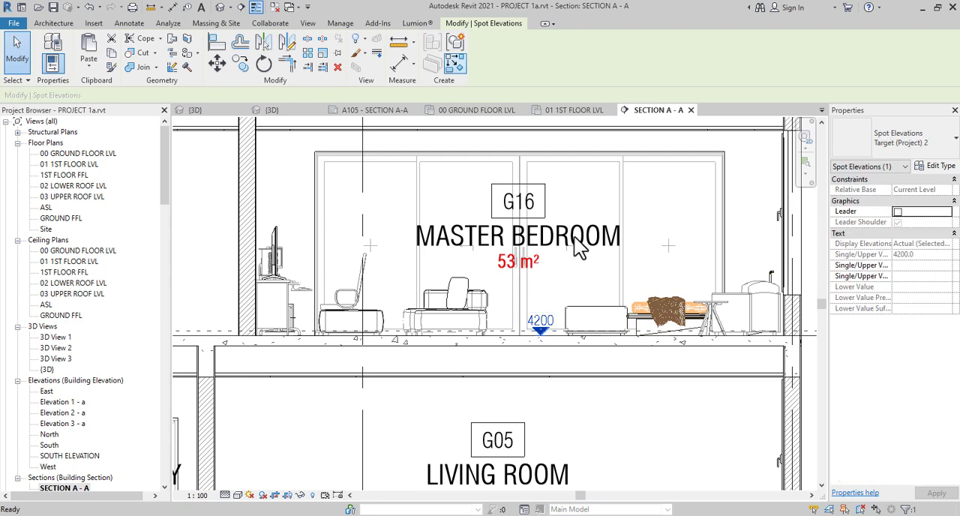
key("e")
key("l")
scroll(603, 393, "up", 1)
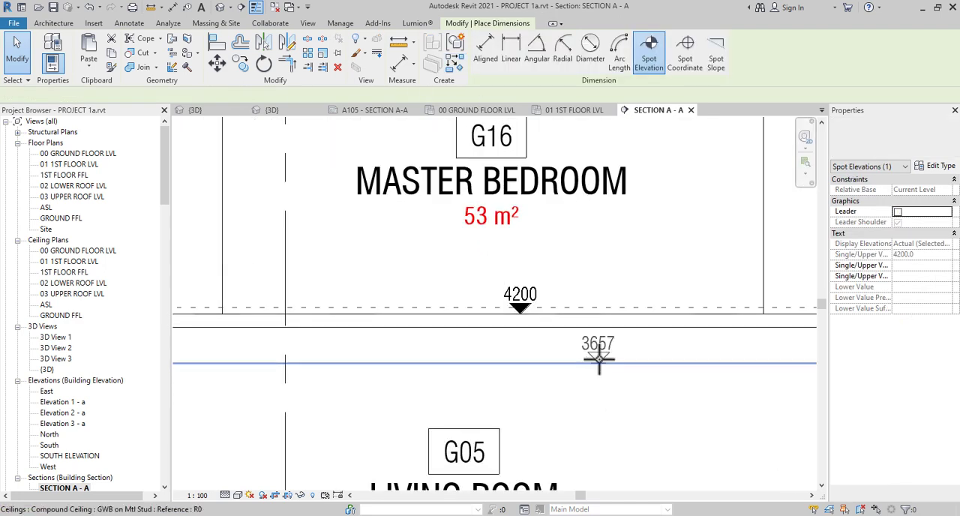
scroll(609, 375, "up", 2)
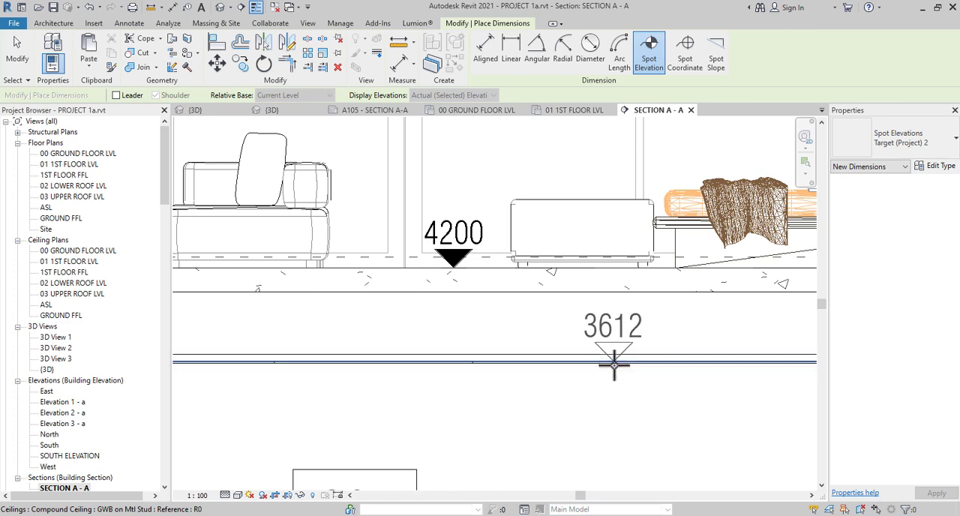
left_click(623, 363)
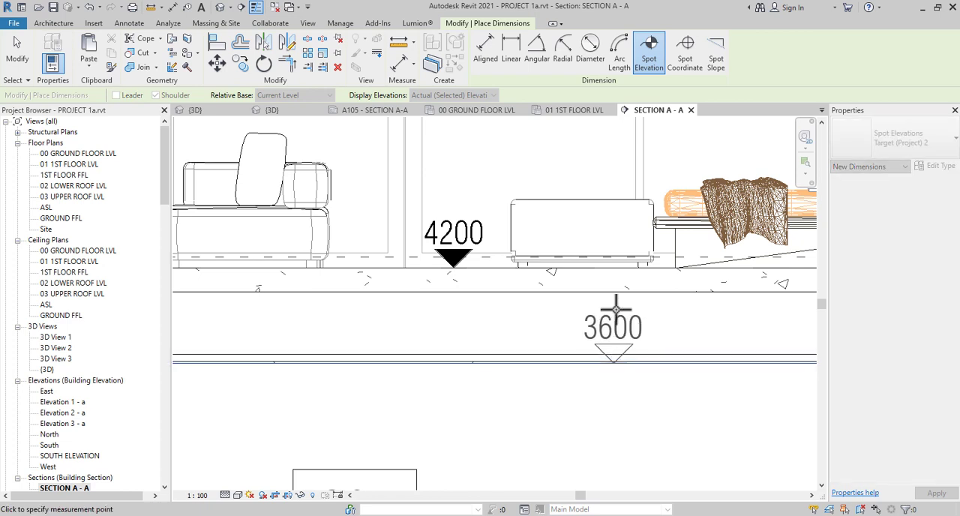
Place a matching spot elevation on the underside of the MASTER BEDROOM ceiling
scroll(705, 346, "down", 2)
scroll(705, 346, "down", 3)
scroll(459, 355, "up", 5)
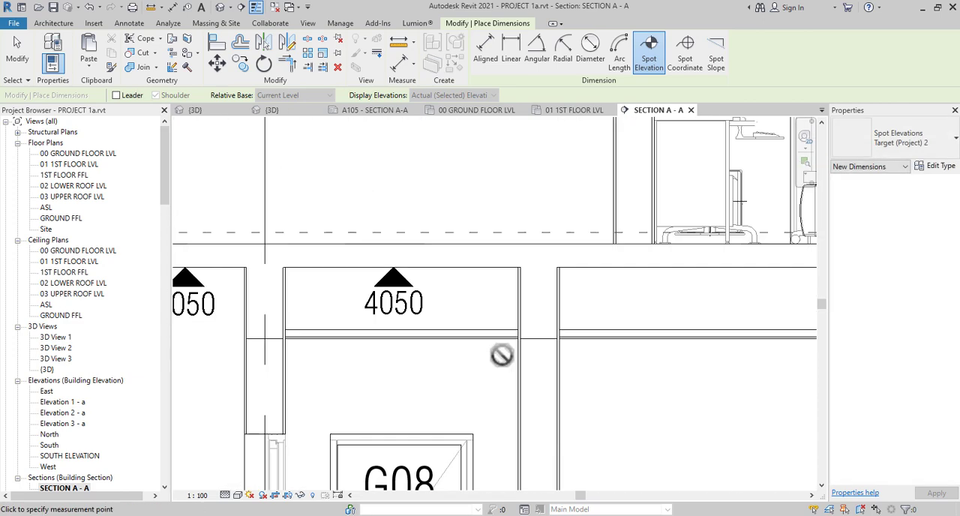
scroll(554, 331, "down", 4)
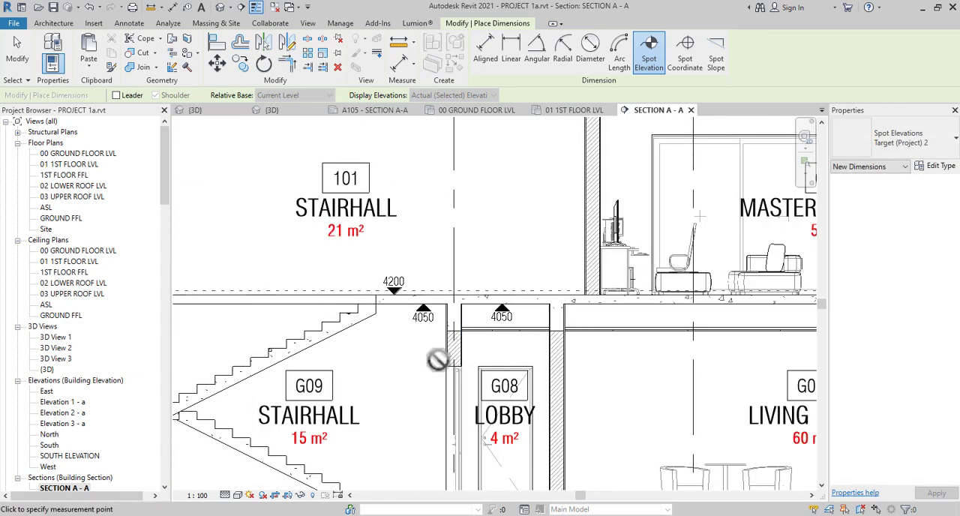
scroll(435, 360, "down", 1)
scroll(498, 261, "up", 5)
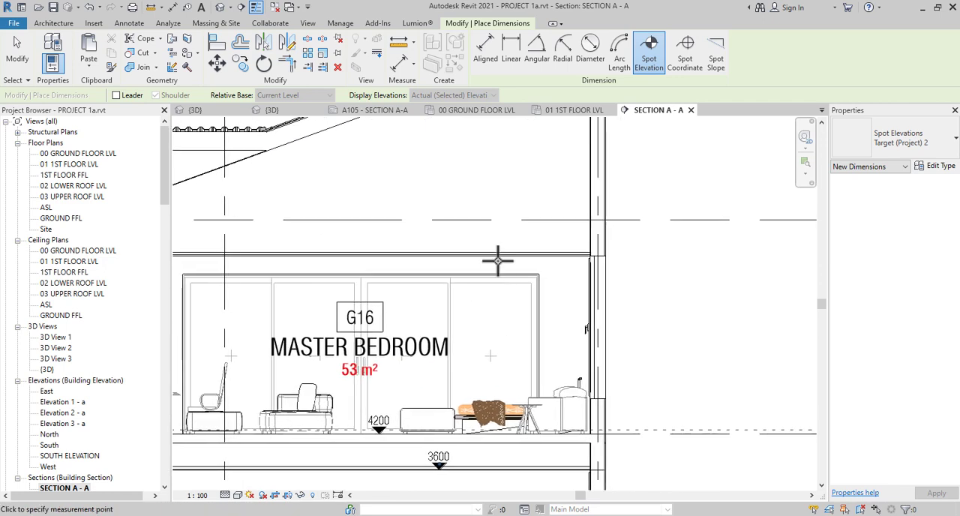
scroll(497, 260, "up", 1)
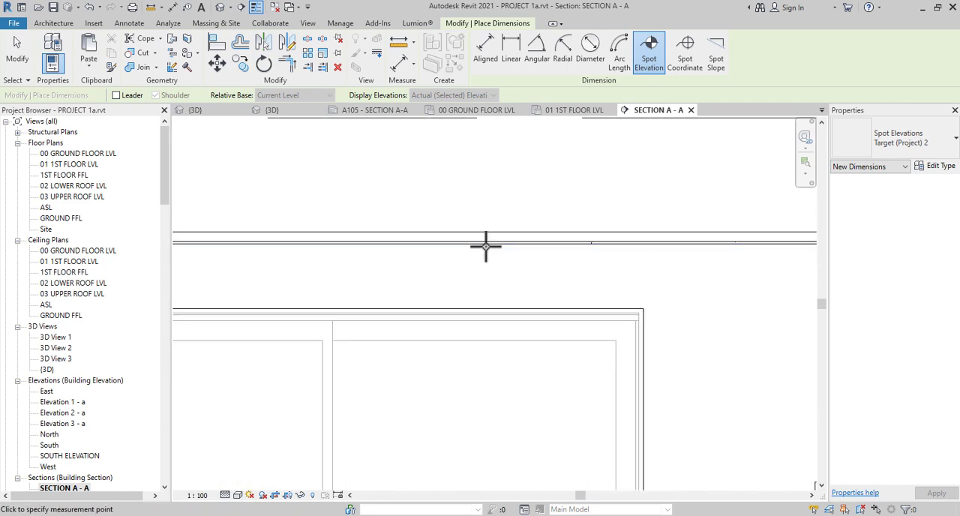
left_click(484, 242)
left_click(489, 180)
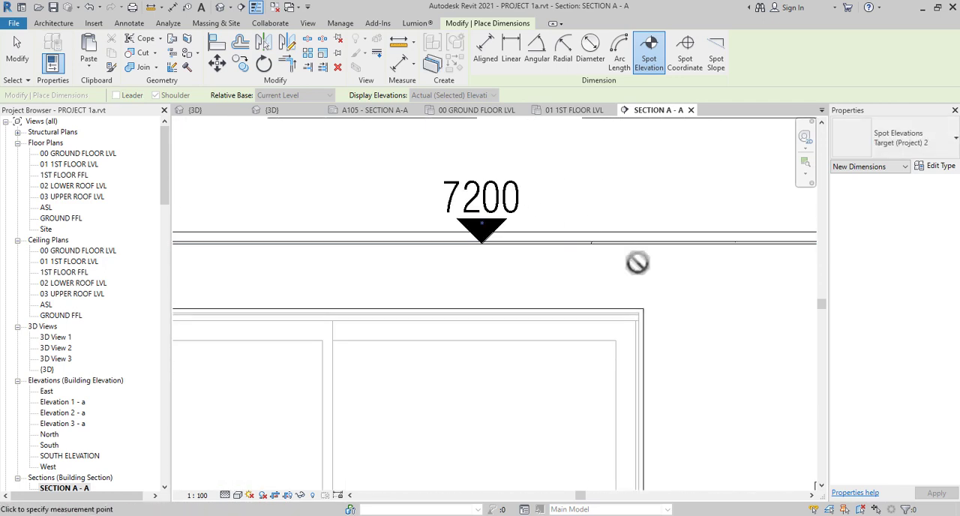
Place a matching spot elevation on the underside of the STAIRHALL 101 ceiling and end the spot elevation command
scroll(636, 261, "down", 3)
scroll(640, 263, "down", 3)
scroll(297, 282, "up", 3)
middle_click_drag(390, 290, 644, 337)
scroll(396, 288, "up", 3)
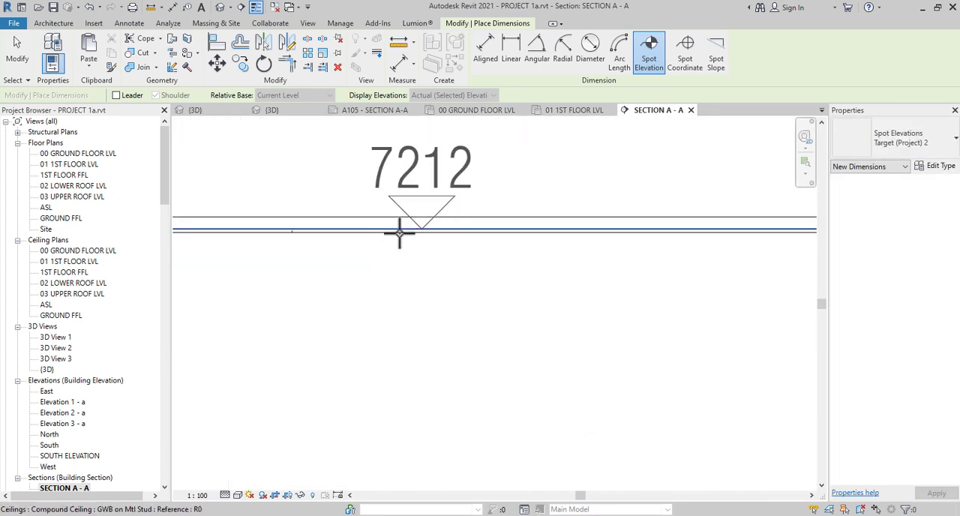
scroll(456, 235, "down", 4)
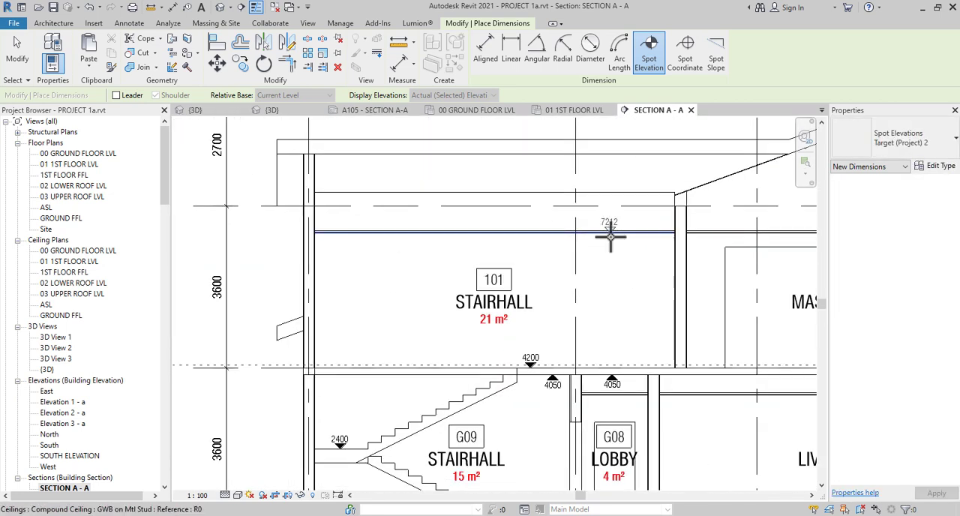
scroll(610, 237, "up", 5)
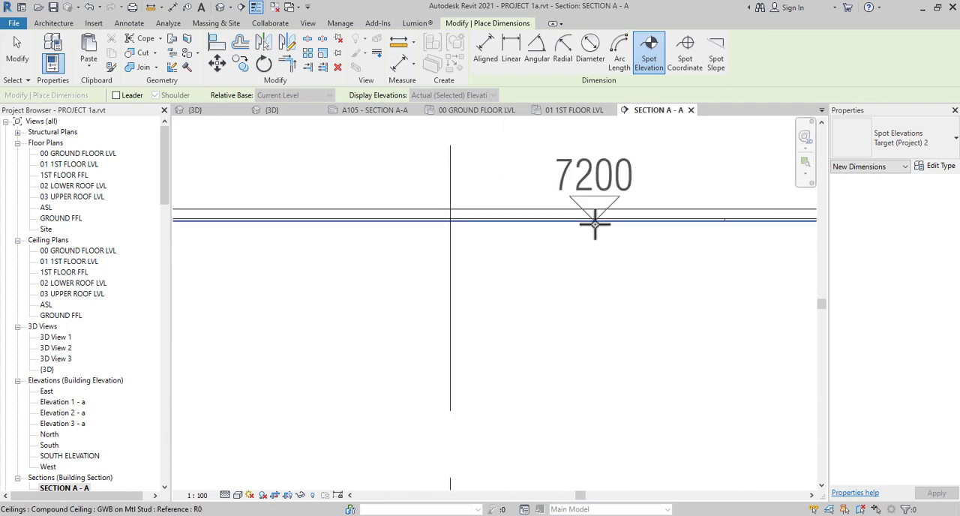
left_click(595, 224)
left_click(593, 168)
scroll(636, 255, "down", 5)
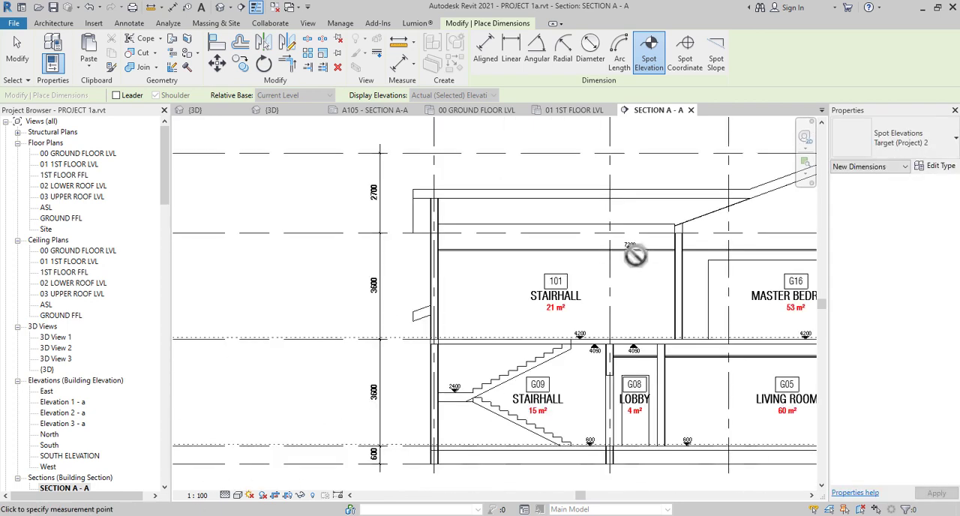
scroll(636, 255, "down", 3)
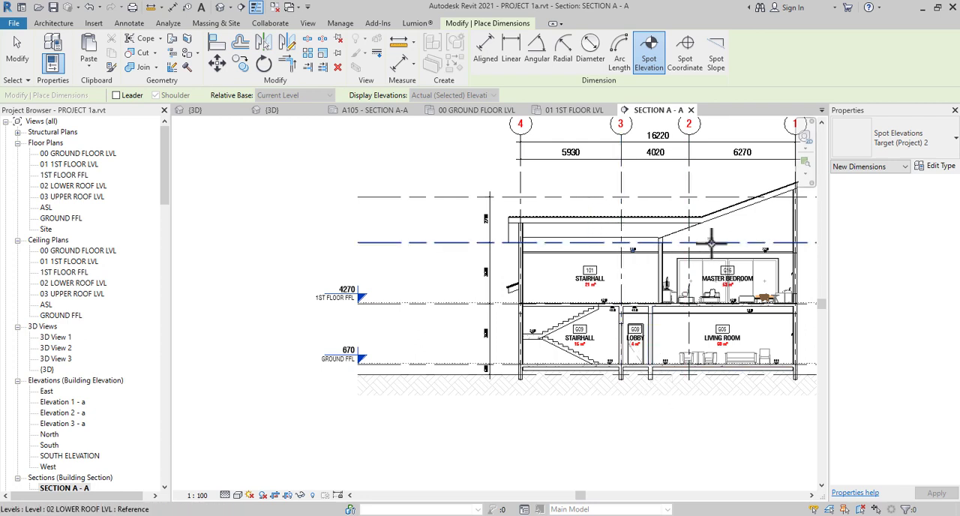
scroll(710, 240, "up", 2)
right_click(575, 183)
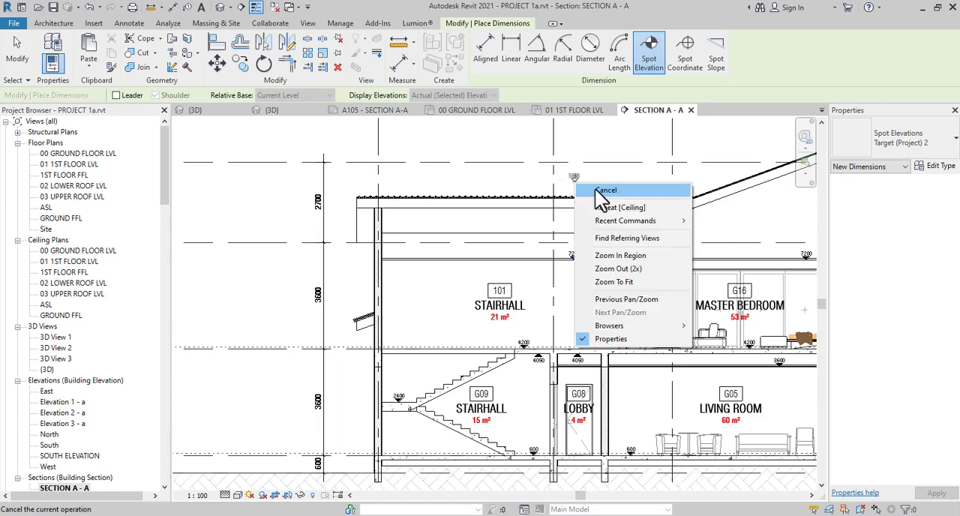
left_click(597, 191)
Start a dimension string in the INTERIOR linear style near the living room's outer wall, from its floor to the underside of its ceiling
right_click(333, 228)
left_click(351, 234)
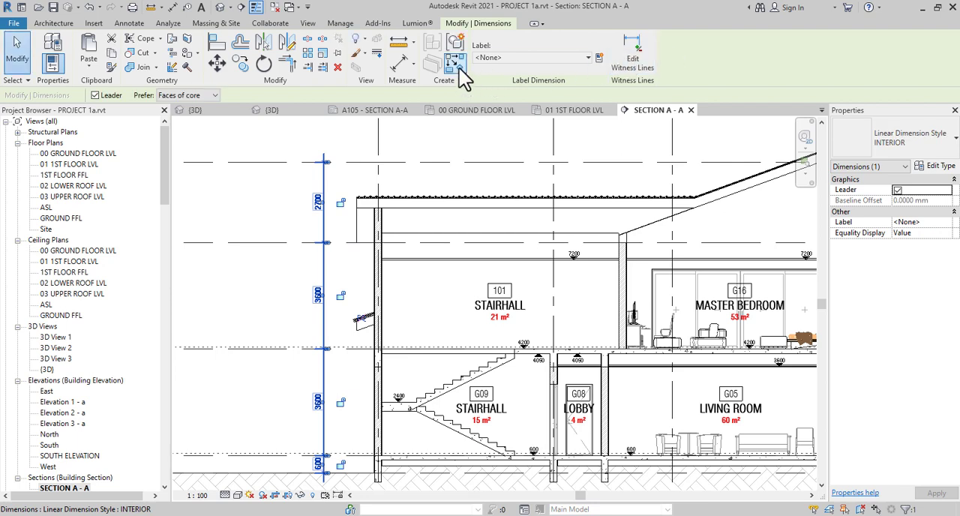
left_click(457, 66)
scroll(634, 467, "up", 2)
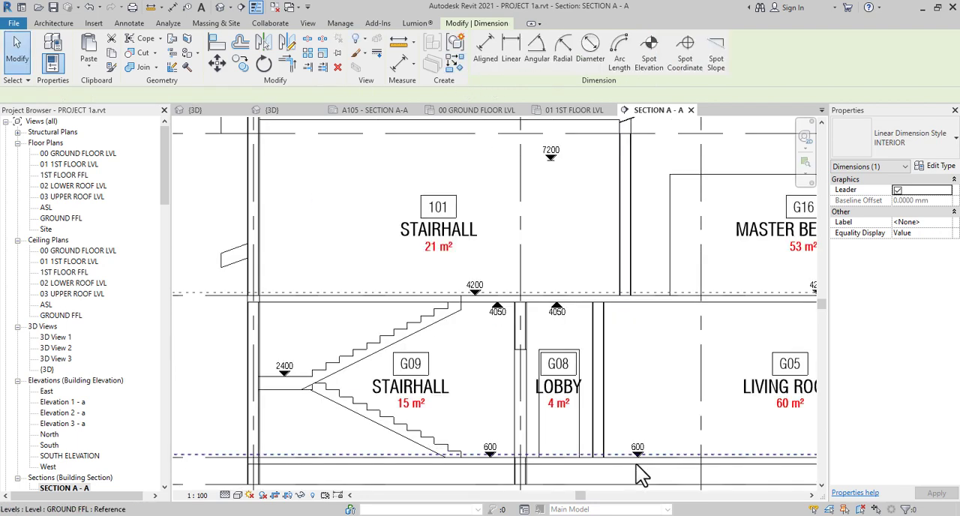
middle_click_drag(635, 473, 409, 454)
scroll(447, 452, "up", 1)
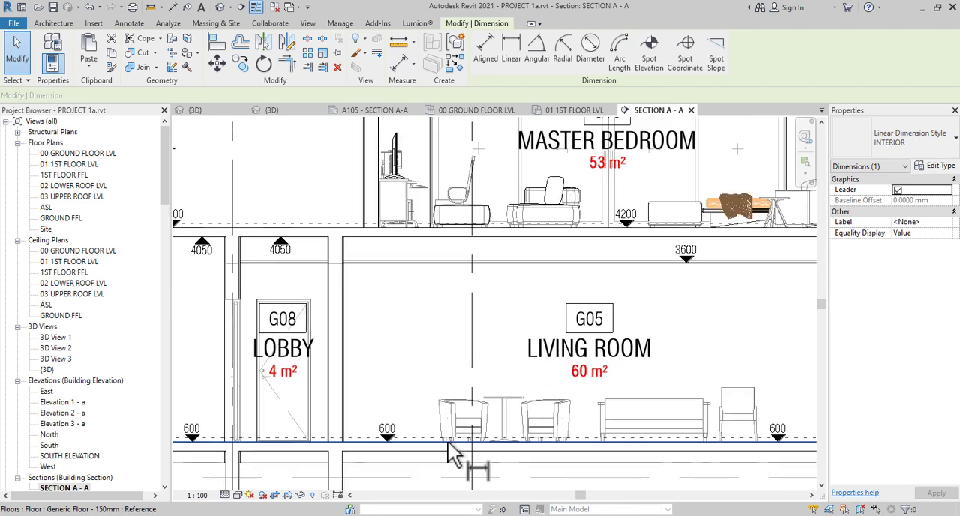
middle_click_drag(682, 433, 388, 485)
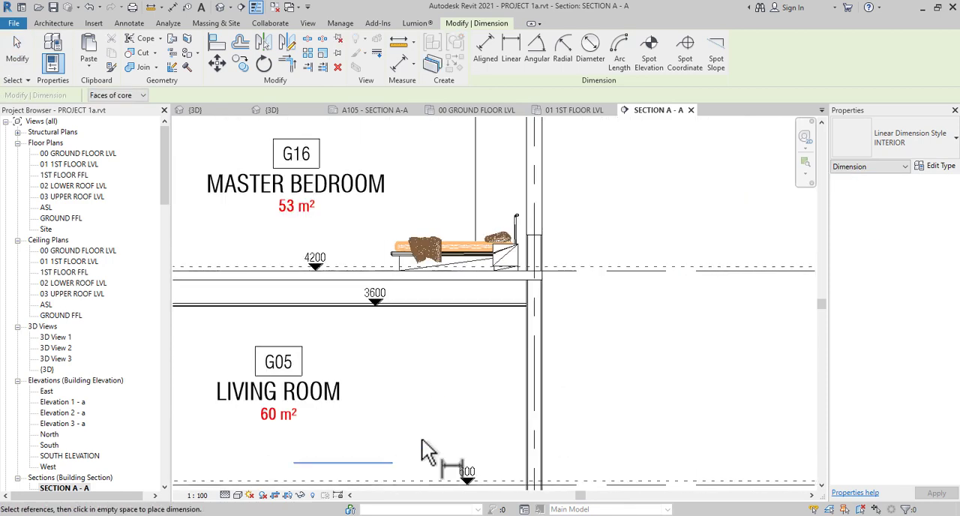
scroll(465, 487, "down", 2)
scroll(471, 491, "up", 3)
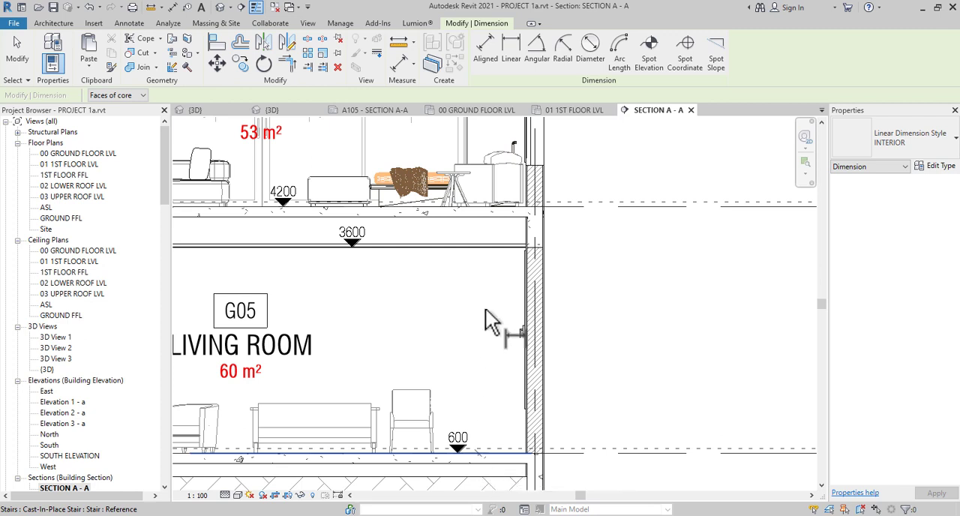
scroll(483, 253, "up", 4)
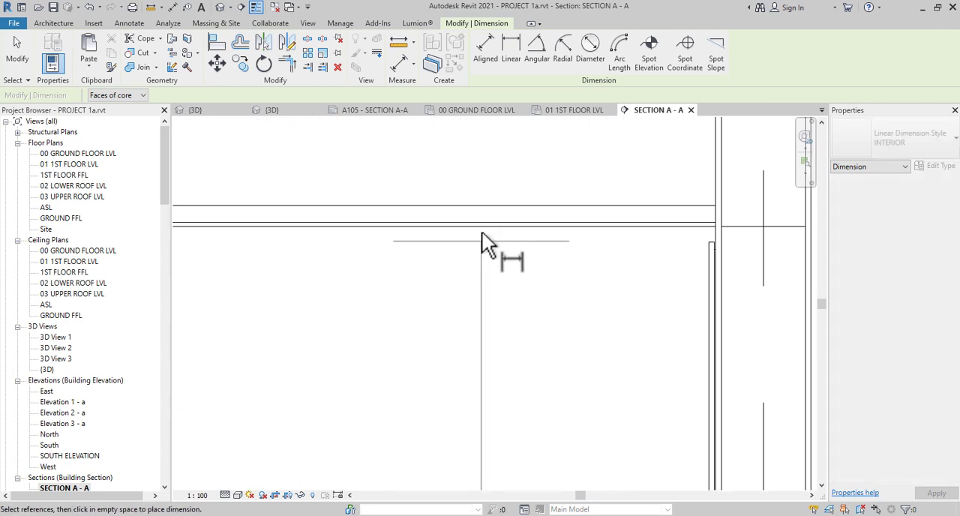
scroll(484, 316, "down", 3)
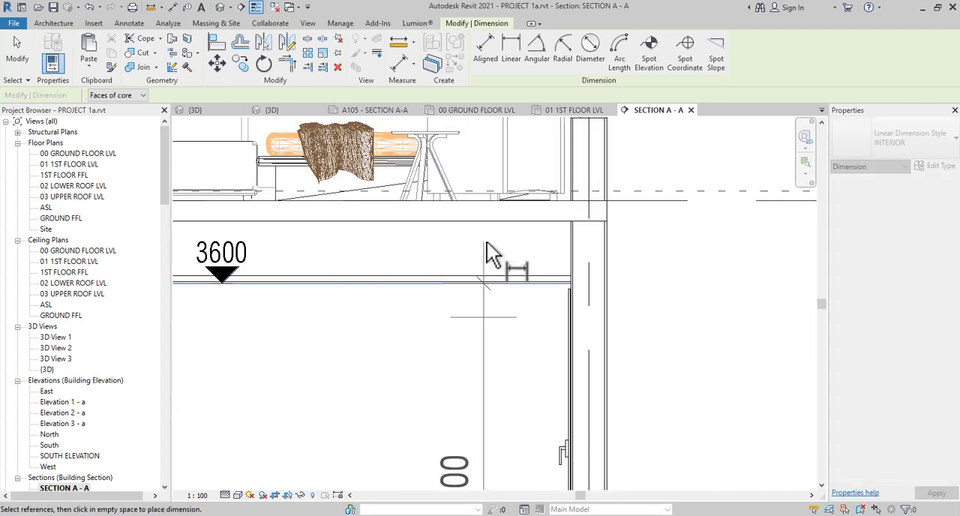
Add both faces of the first-floor slab and the underside of the MASTER BEDROOM ceiling to the dimension string
scroll(487, 244, "down", 3)
scroll(489, 274, "up", 4)
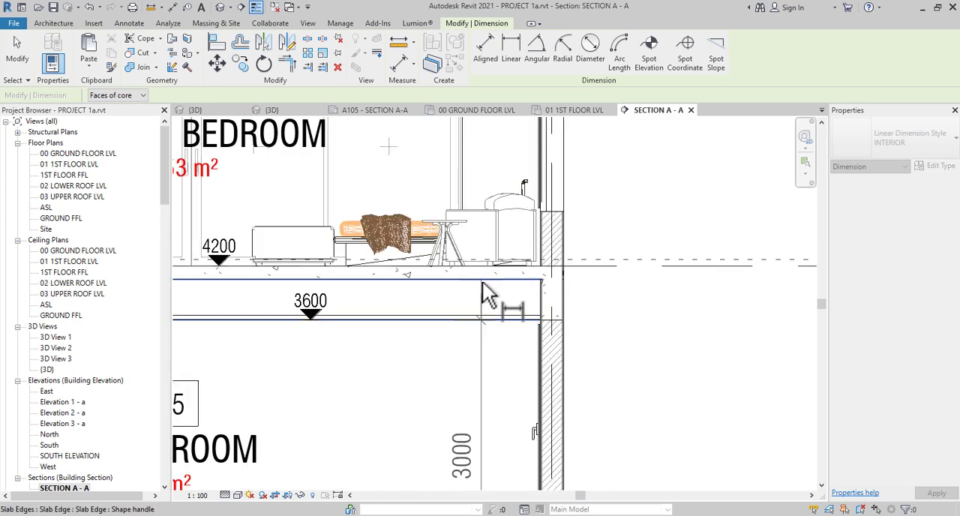
left_click(483, 267)
scroll(488, 262, "down", 3)
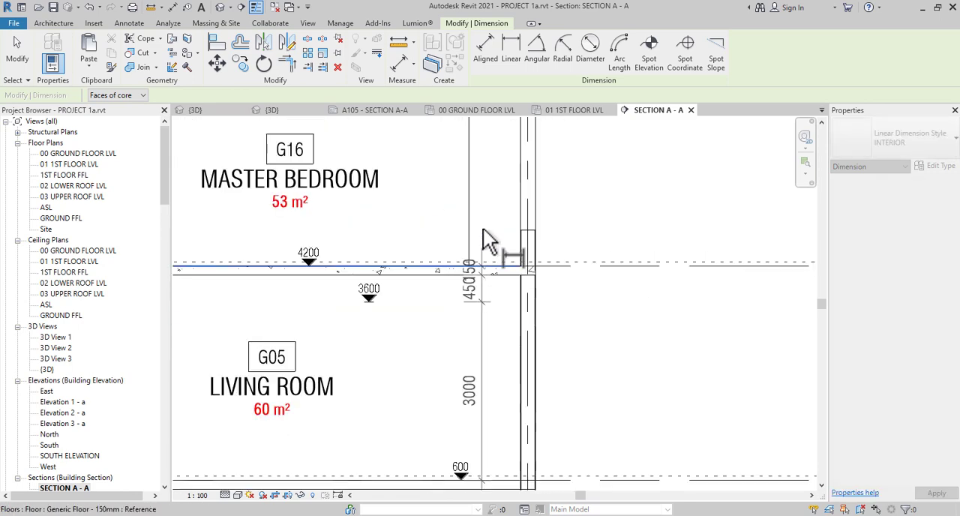
middle_click_drag(488, 240, 478, 510)
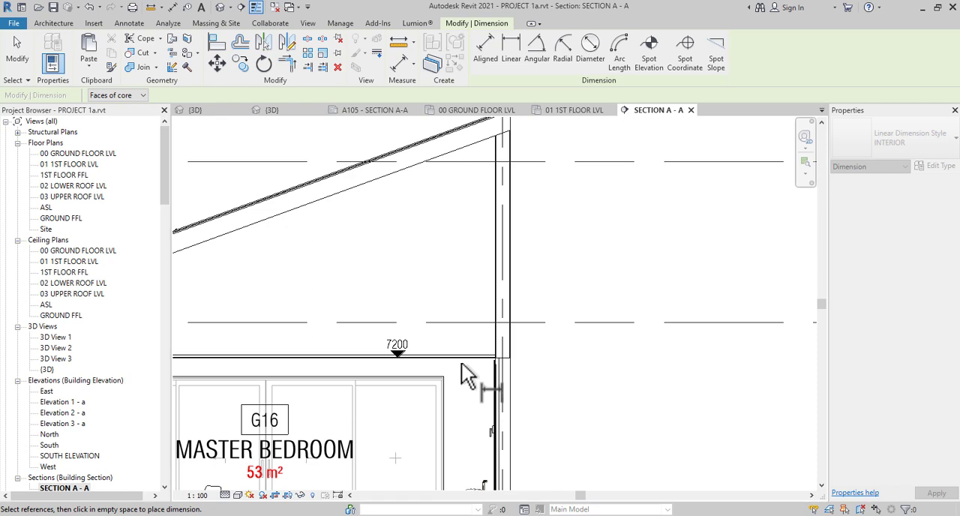
scroll(461, 363, "up", 3)
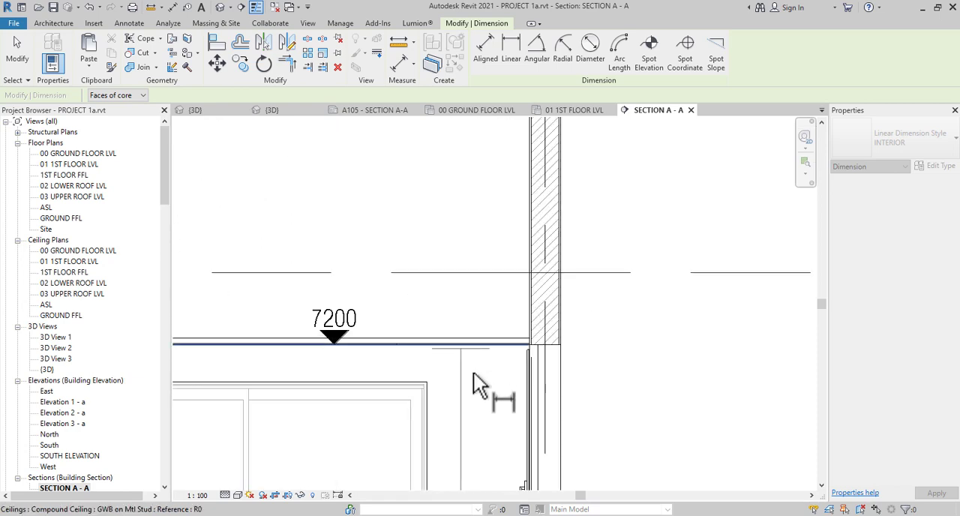
scroll(480, 278, "down", 3)
scroll(484, 279, "up", 2)
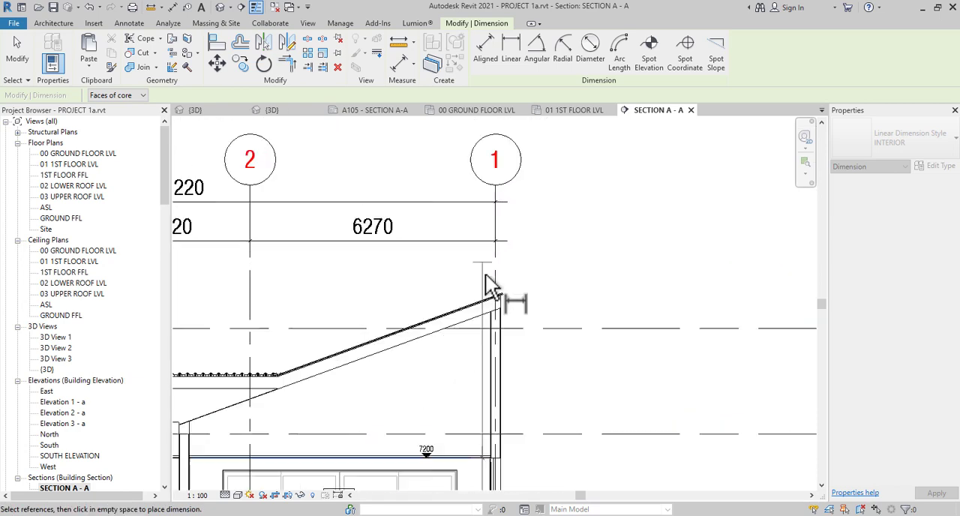
Try to add the upper end of the sloped roof to the dimension string
scroll(486, 285, "up", 2)
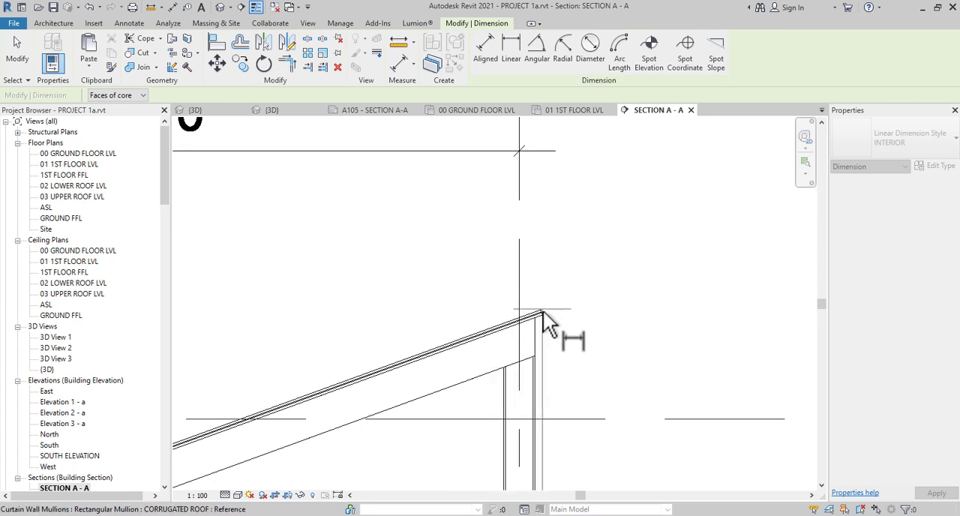
scroll(542, 310, "up", 1)
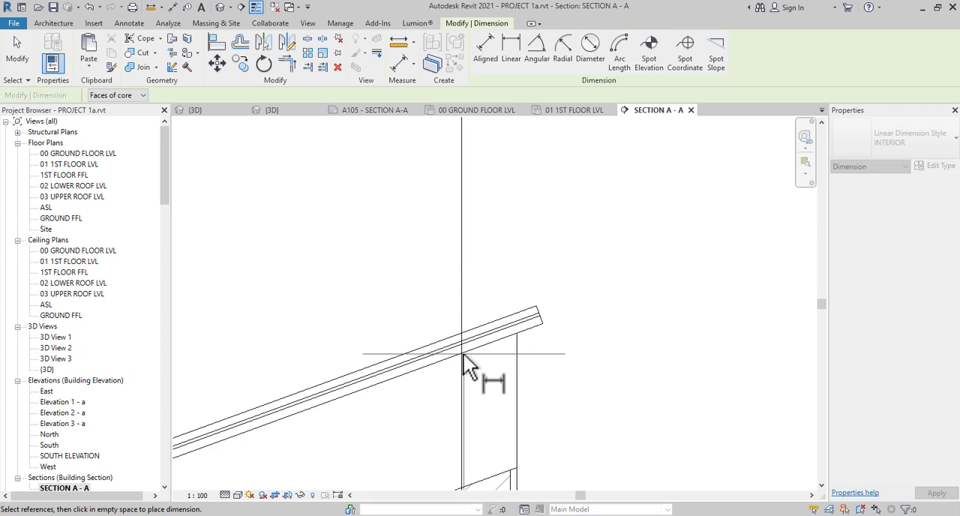
scroll(447, 333, "down", 4)
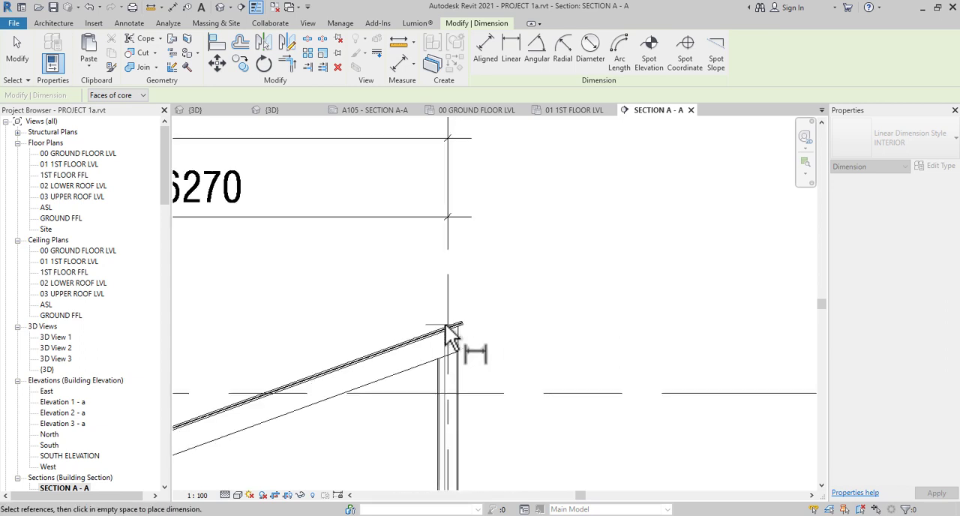
middle_click_drag(449, 407, 441, 280)
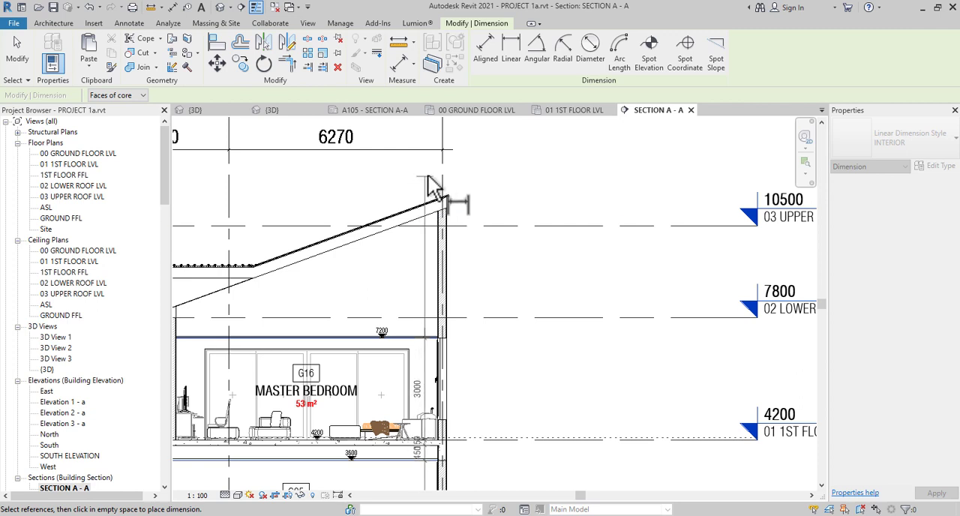
Place the dimension string inside the outer wall, move its 150 text clear of the 450 text, and end the dimension command
middle_click_drag(453, 386, 450, 262)
scroll(438, 319, "up", 4)
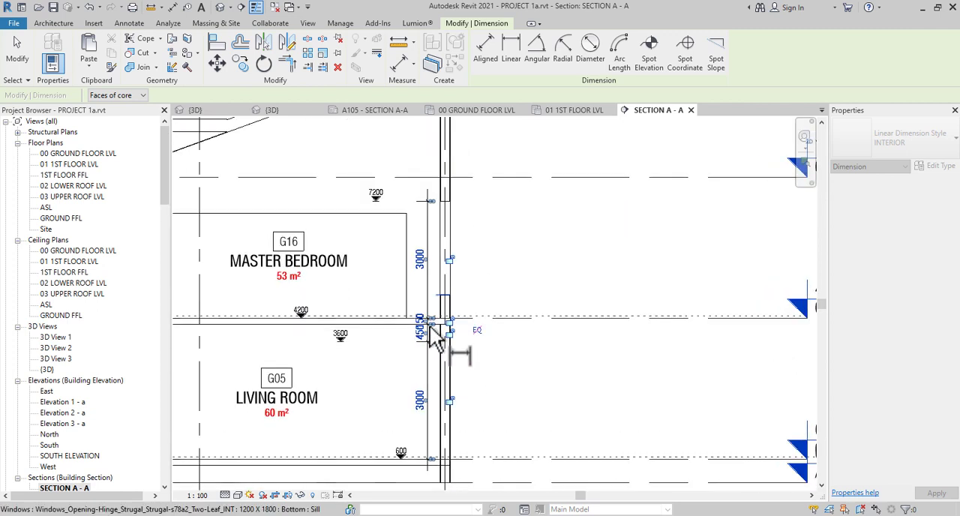
left_click_drag(403, 389, 408, 238)
scroll(408, 239, "down", 6)
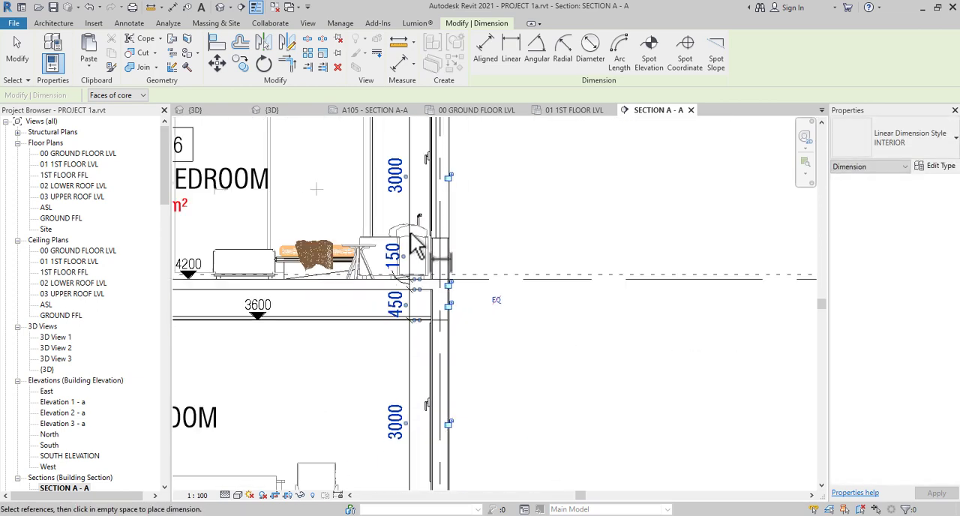
scroll(407, 411, "up", 3)
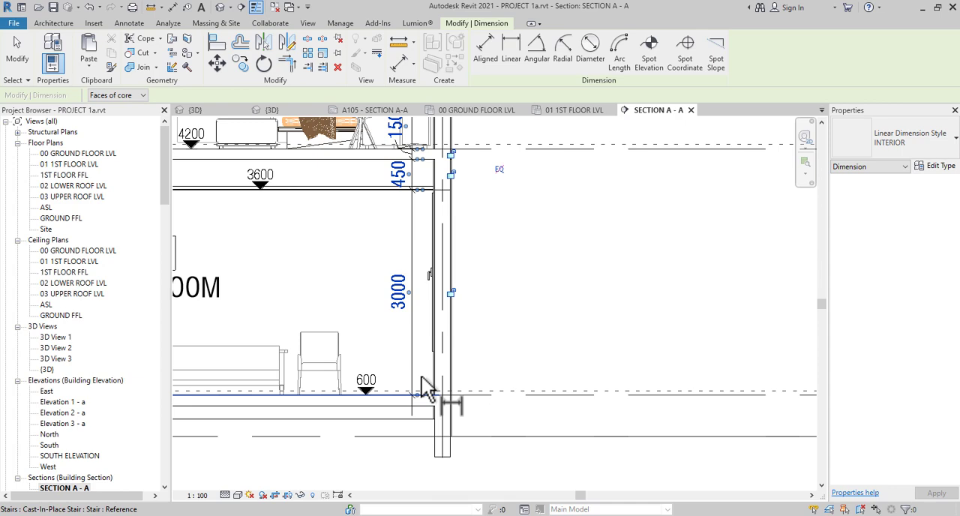
right_click(527, 280)
left_click(558, 290)
right_click(538, 297)
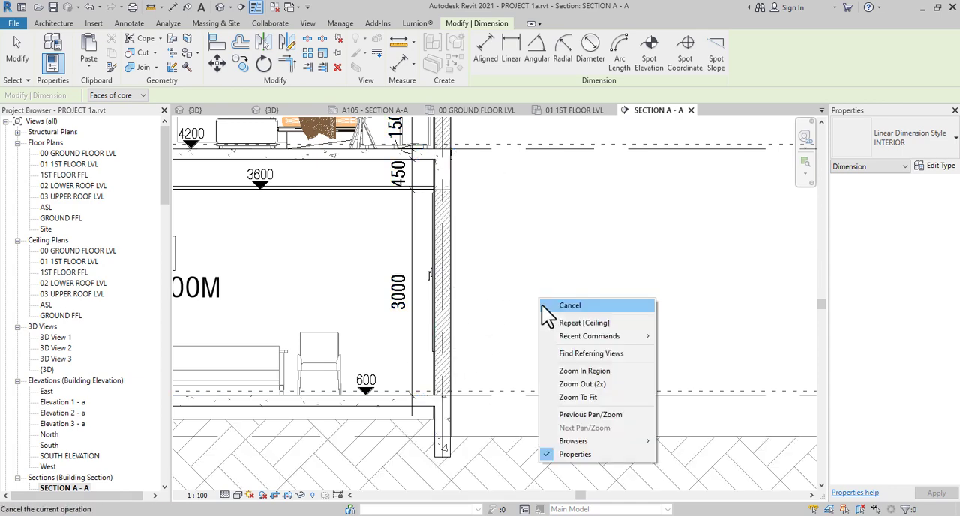
left_click(559, 306)
Extend the string's witness lines to the underside of the ground floor slab and move the new dimension's text below it with a leader
scroll(405, 363, "up", 1)
left_click(415, 368)
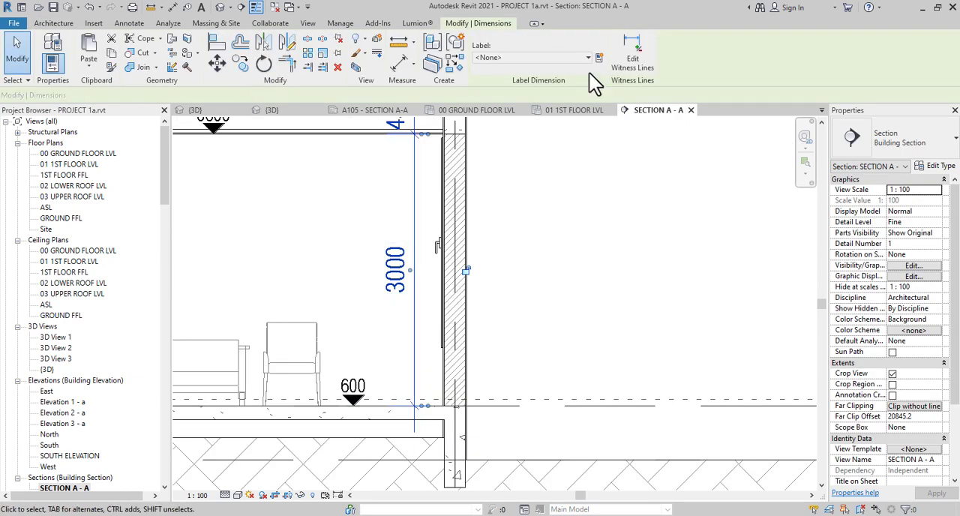
left_click(630, 46)
left_click(420, 434)
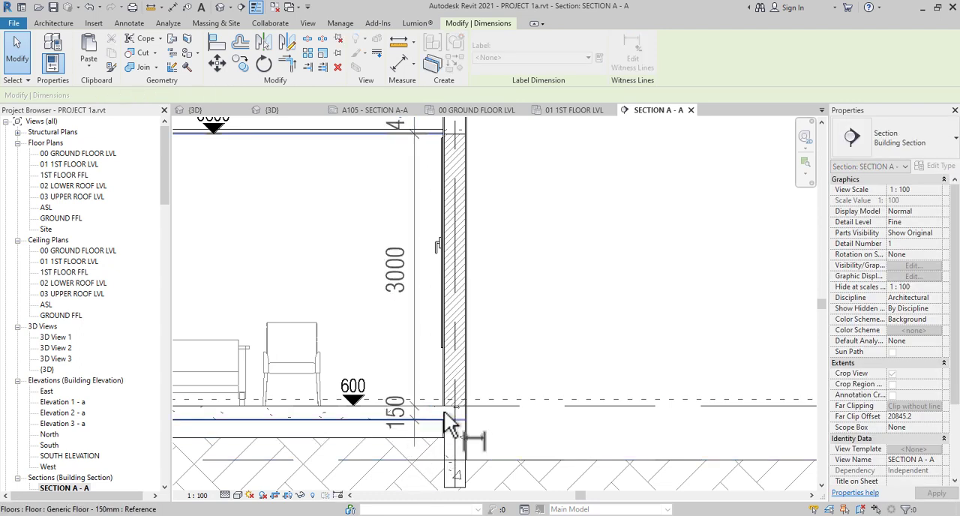
left_click(622, 354)
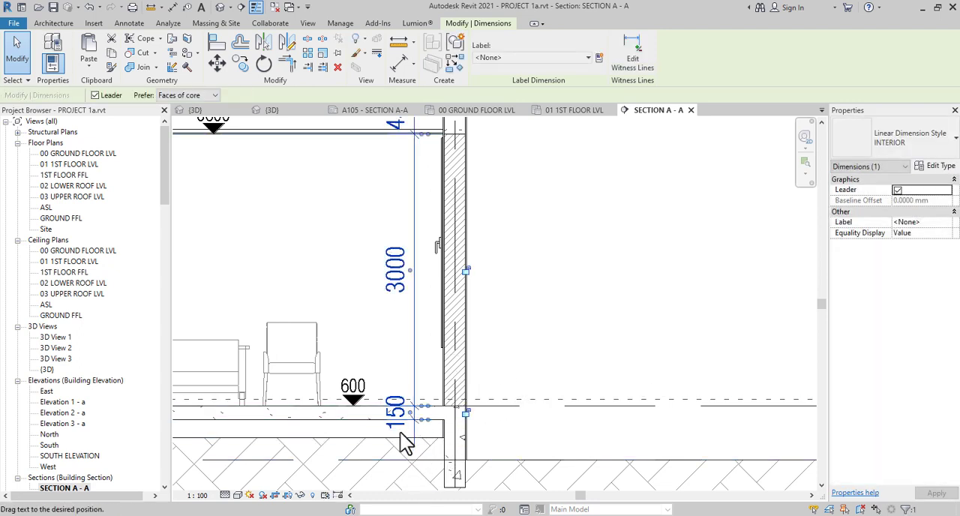
left_click(541, 357)
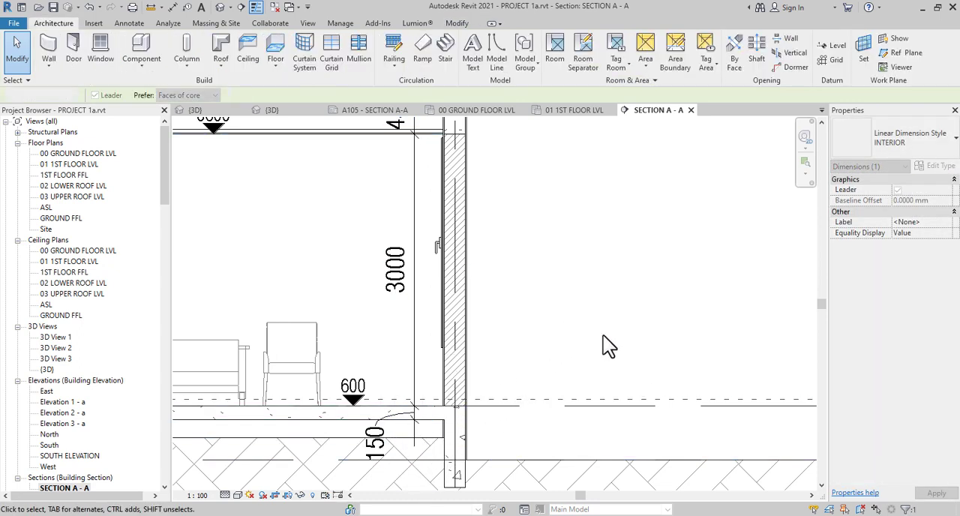
Start an aligned dimension string in STAIRHALL G09, picking both faces of the ground floor slab and the underside and top of the stair landing
scroll(603, 335, "down", 3)
scroll(603, 335, "down", 2)
scroll(600, 336, "up", 4)
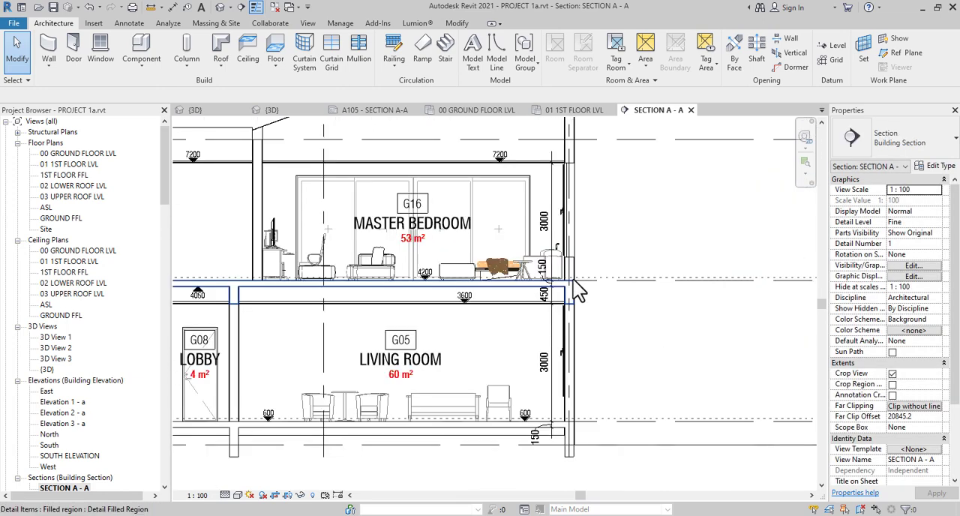
scroll(591, 333, "down", 3)
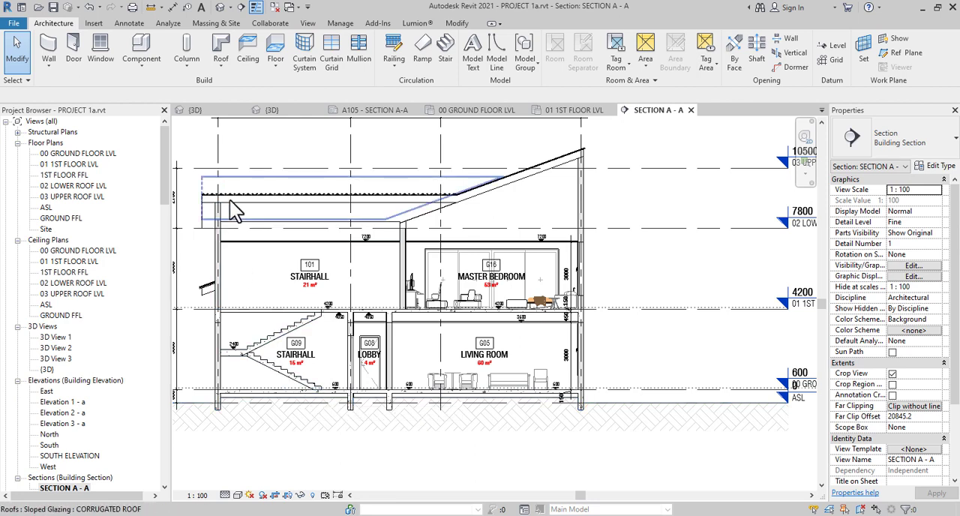
scroll(270, 204, "up", 3)
scroll(409, 307, "down", 2)
key("d")
key("i")
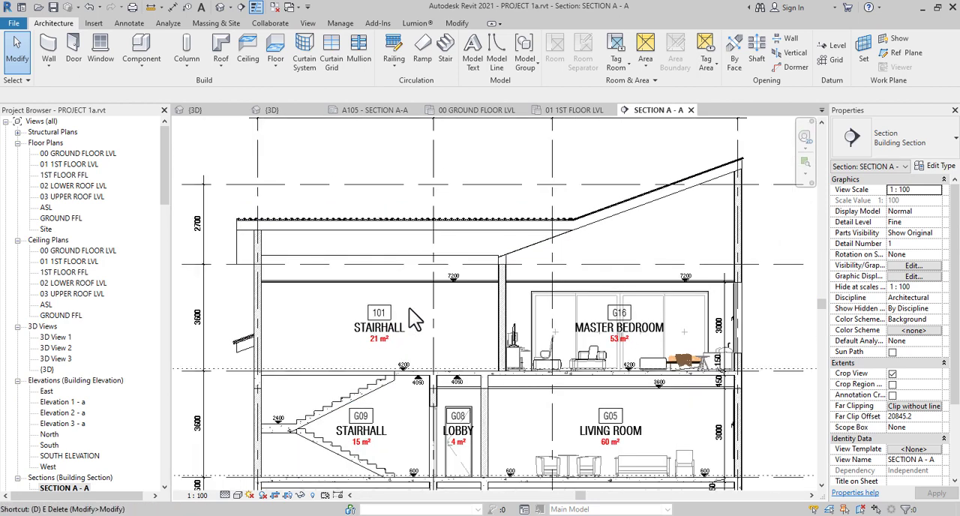
middle_click_drag(410, 382, 457, 280)
scroll(354, 365, "up", 3)
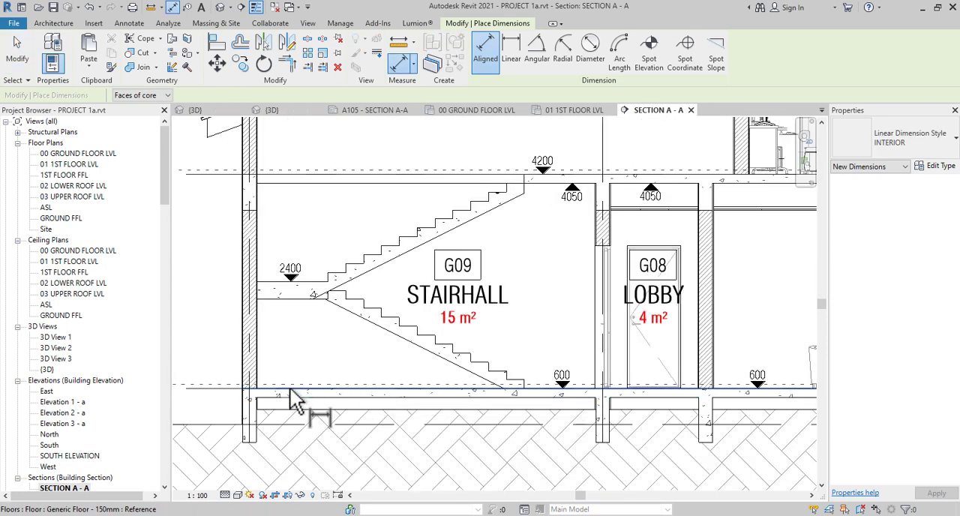
left_click(285, 298)
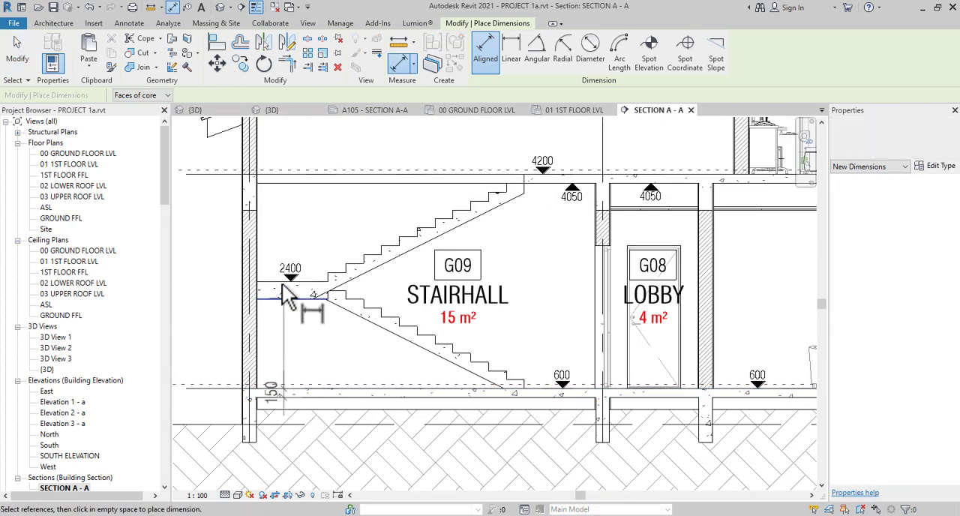
left_click(283, 283)
Add the underside of the ceiling above STAIRHALL 101 to the dimension string
left_click(286, 184)
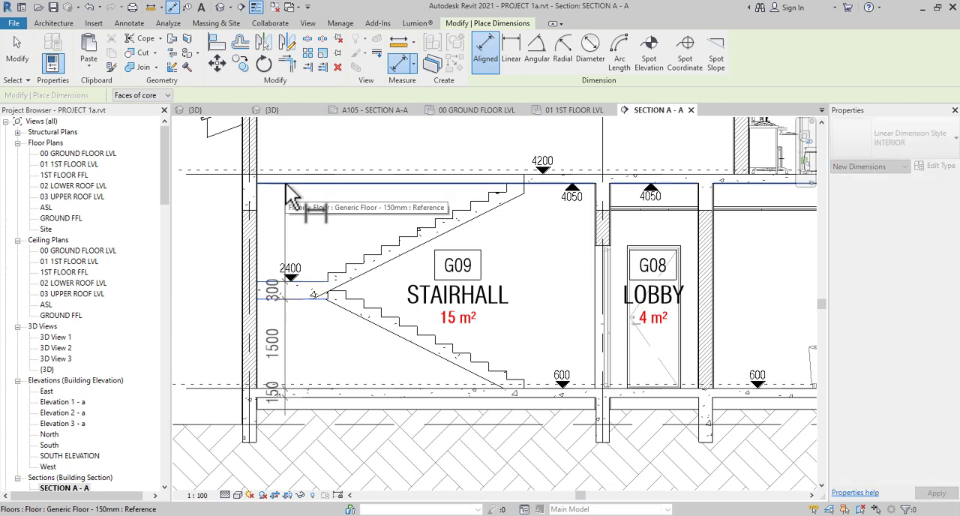
middle_click_drag(305, 201, 336, 310)
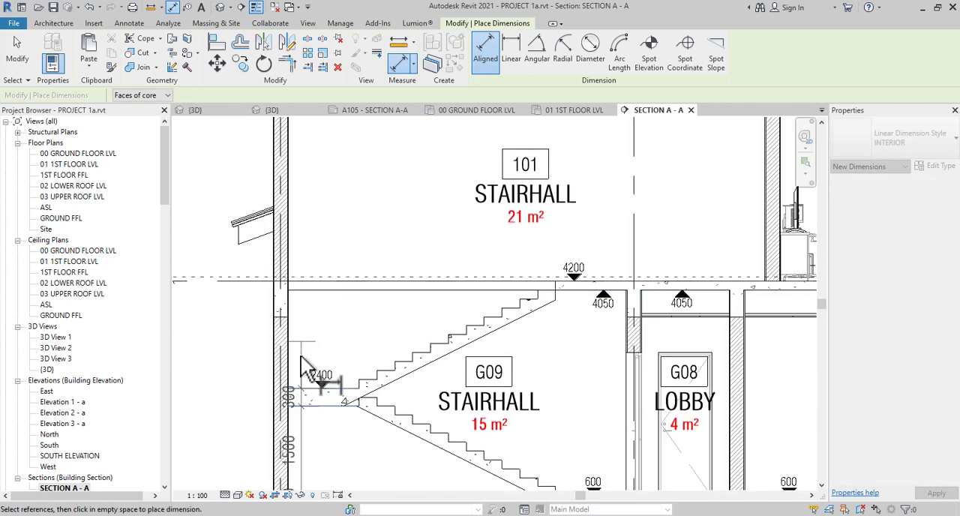
scroll(305, 362, "down", 2)
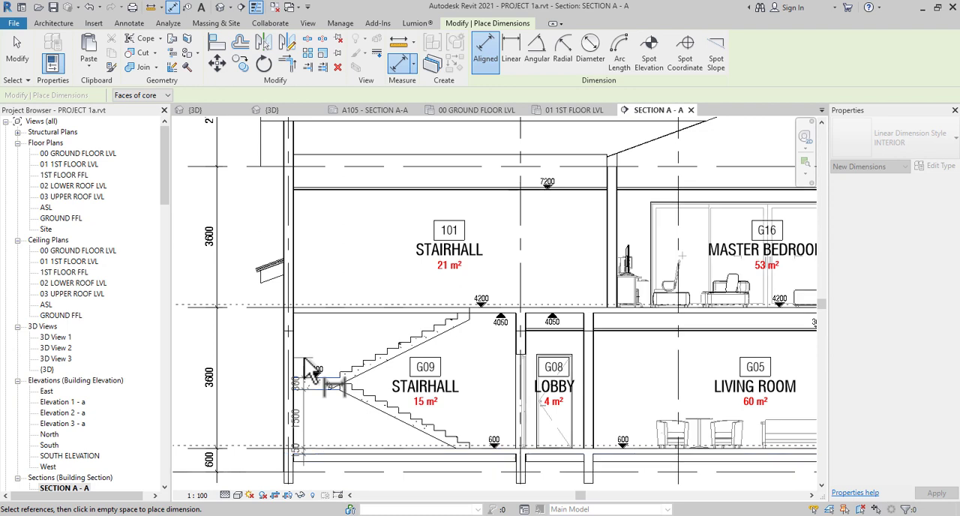
scroll(320, 187, "up", 4)
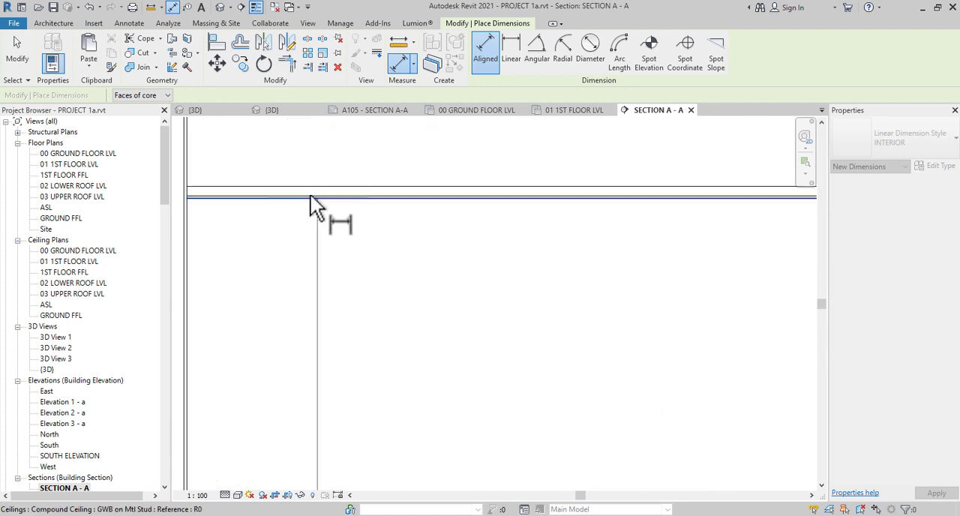
scroll(307, 266, "down", 4)
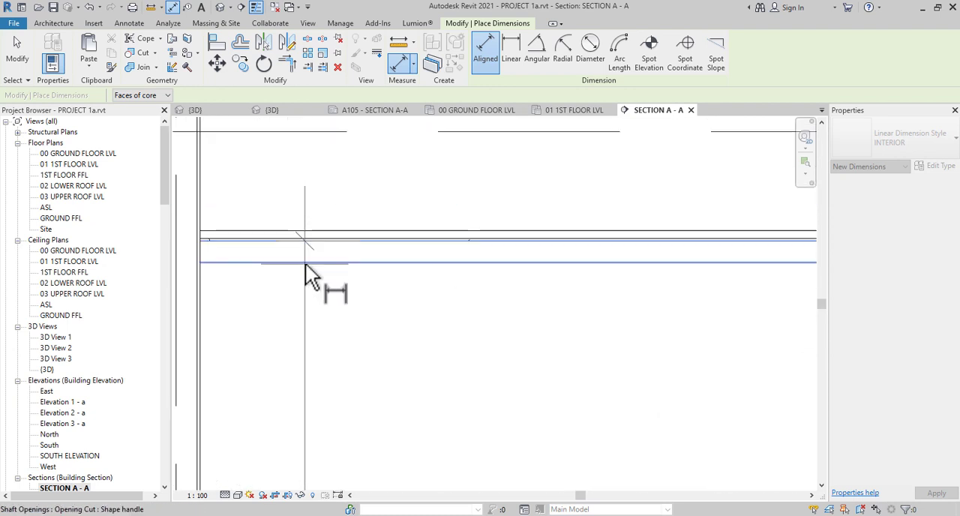
Add the underside of the flat roof part, place the dimension string inside the stairhall's outer wall, and end the dimension command
scroll(307, 188, "down", 1)
scroll(307, 200, "up", 1)
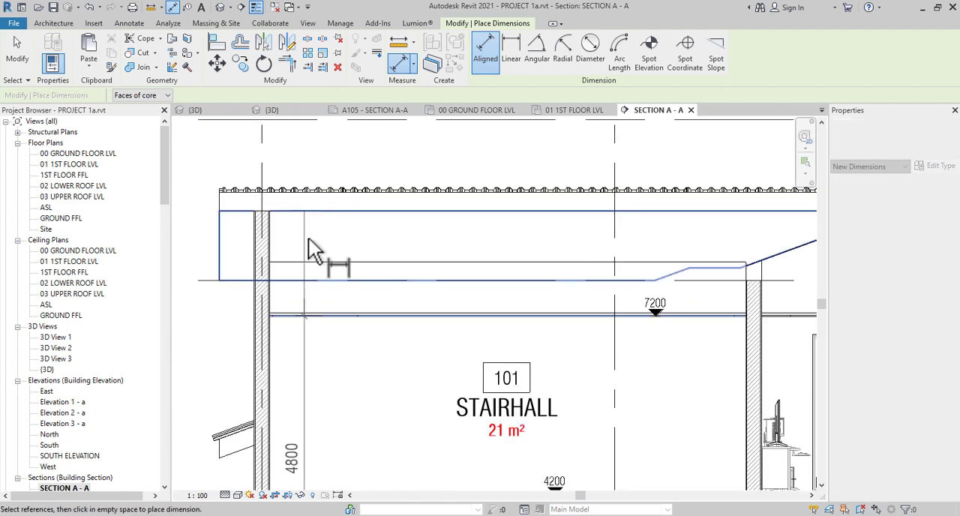
left_click(308, 238)
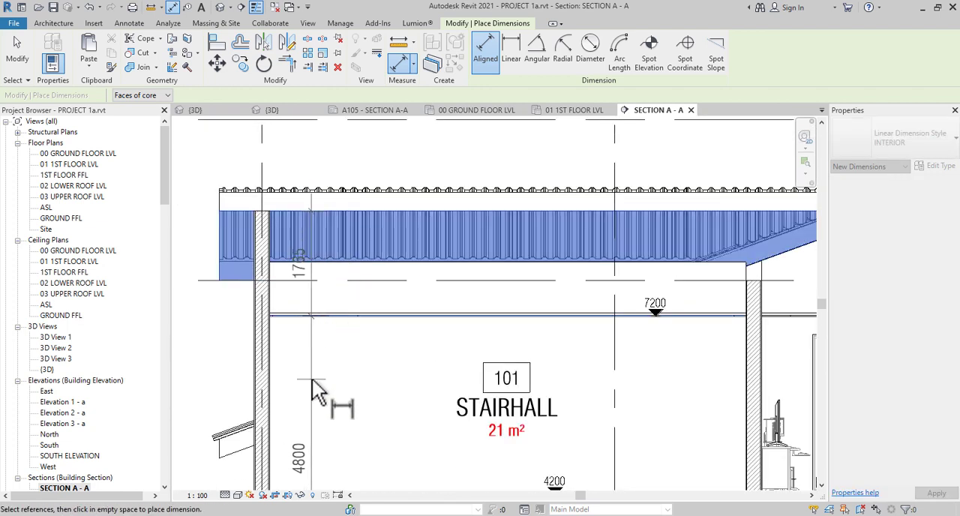
scroll(318, 391, "down", 4)
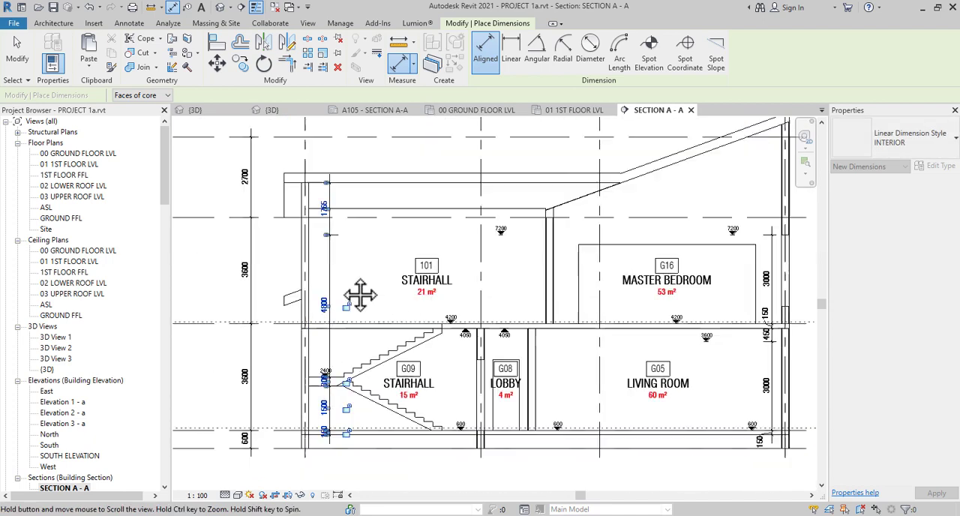
key("Escape")
key("Escape")
Move the stairhall dimension string closer to the outer wall and nudge it slightly back off the wall
scroll(339, 335, "up", 4)
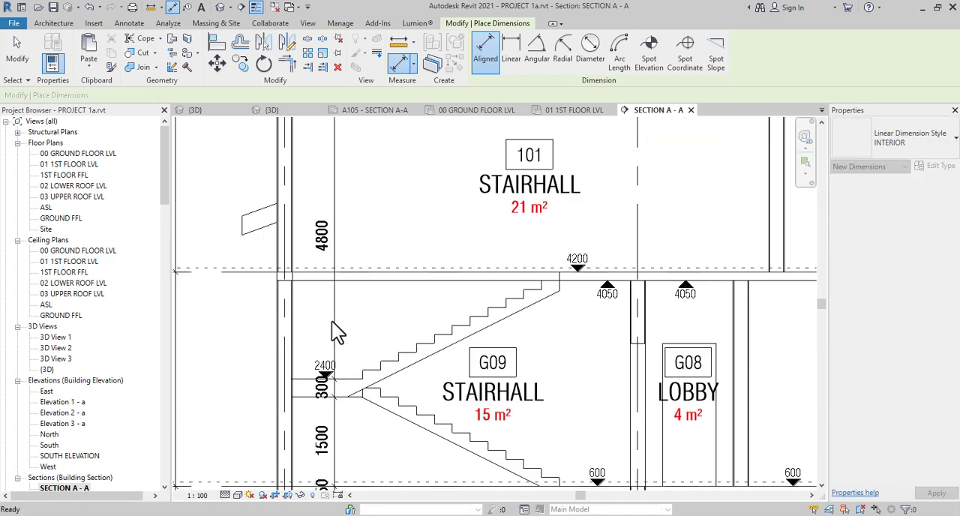
left_click(335, 312)
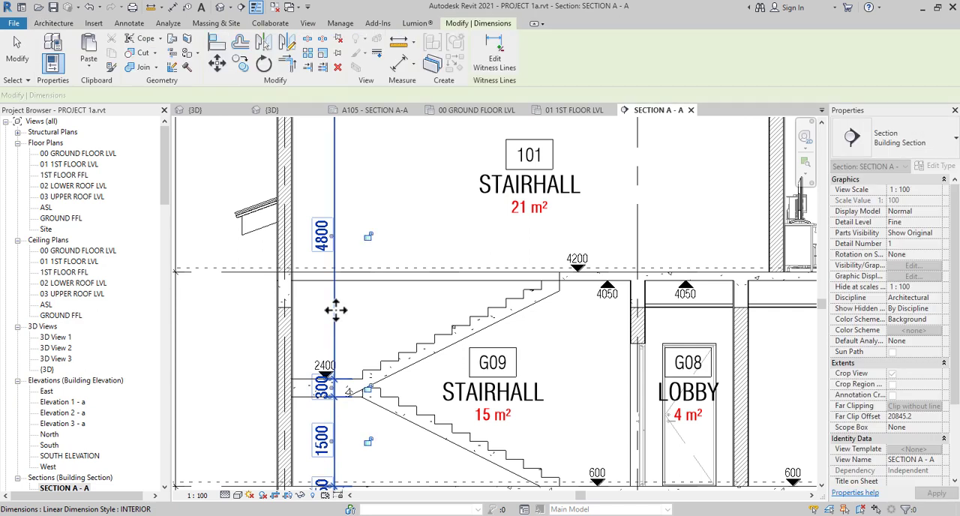
left_click_drag(319, 310, 319, 315)
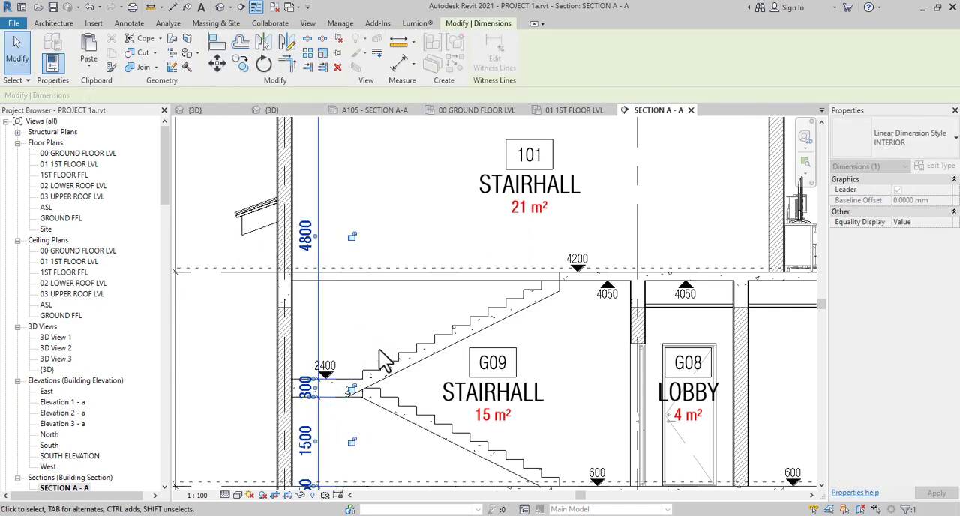
key("Right")
key("Right")
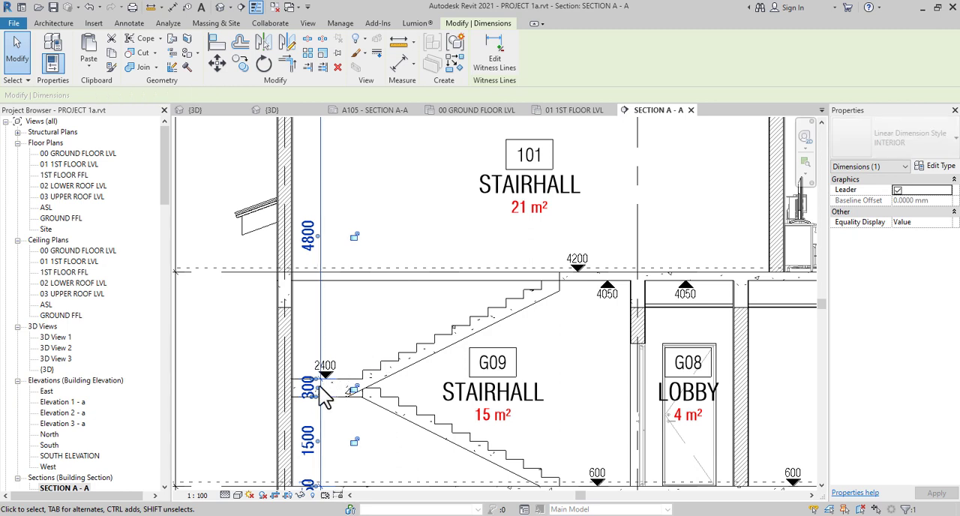
Move the stair landing's 300 dimension text below the landing with a leader and deselect the dimension string
scroll(319, 403, "up", 1)
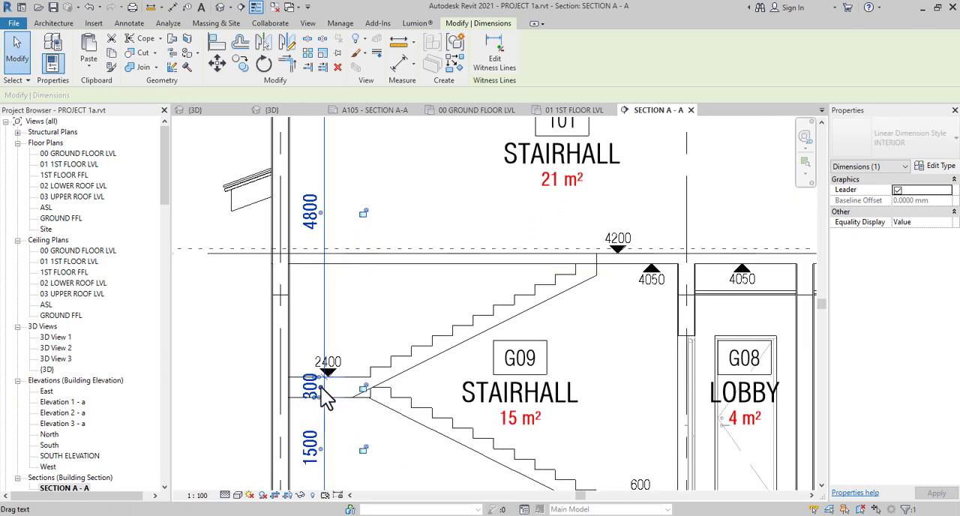
left_click_drag(325, 397, 354, 417)
scroll(363, 433, "down", 2)
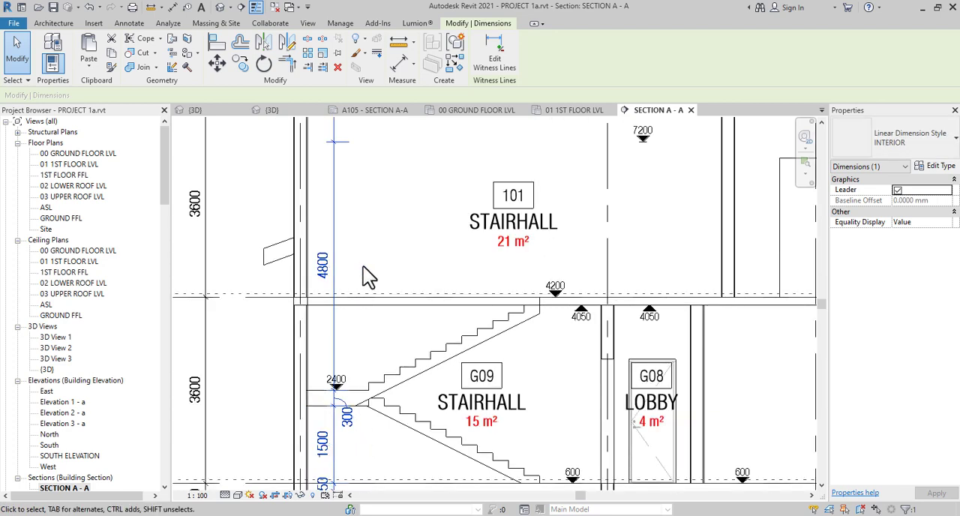
middle_click_drag(420, 408, 453, 514)
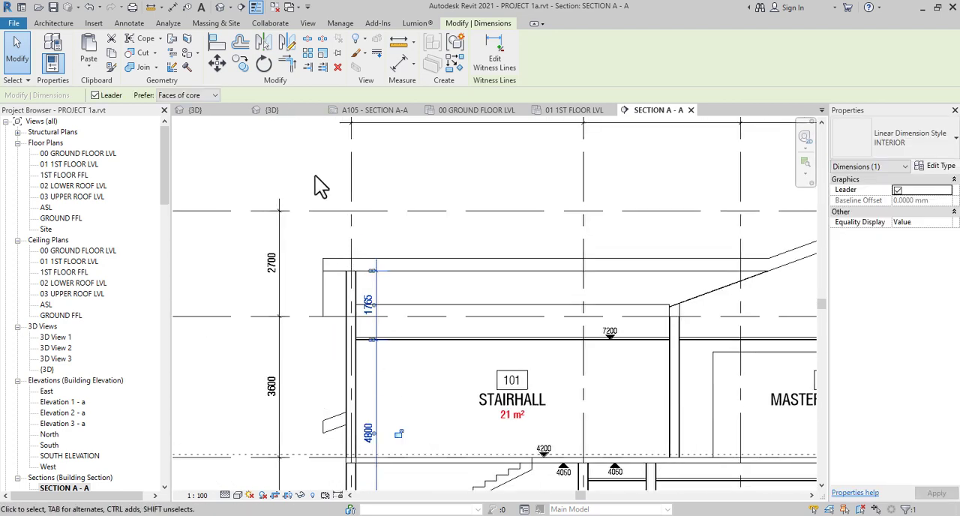
scroll(340, 218, "down", 1)
middle_click_drag(422, 456, 423, 404)
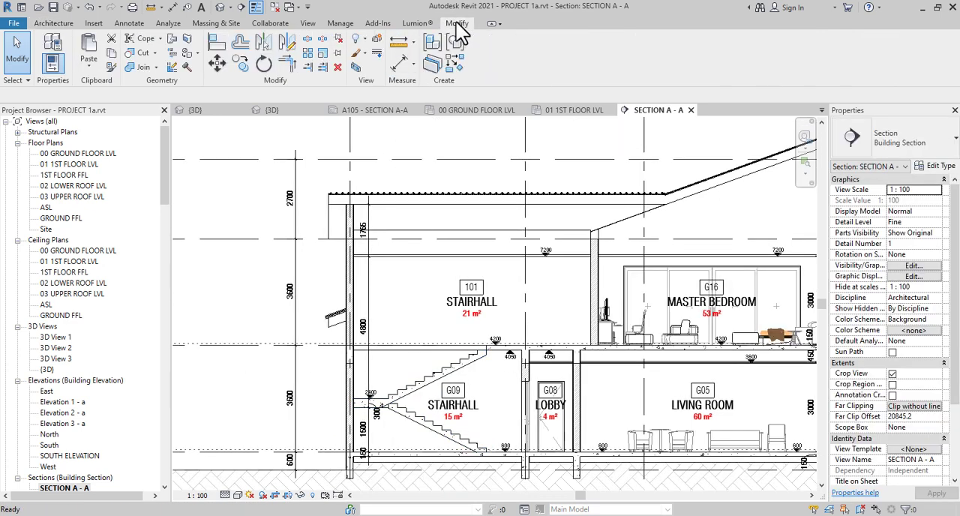
Use Linework with the <Invisible lines> style to hide the first floor slab edges across the stair opening above STAIRHALL G09
scroll(428, 357, "up", 5)
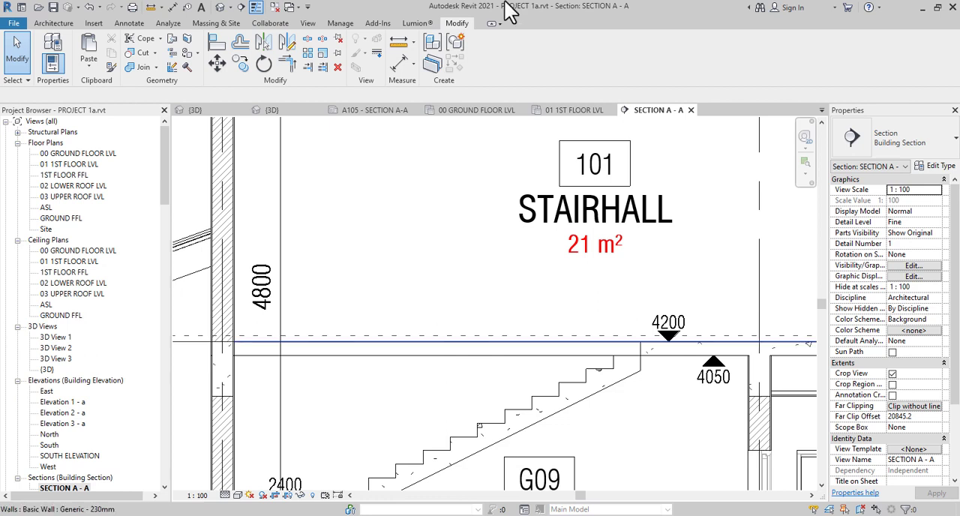
left_click(377, 54)
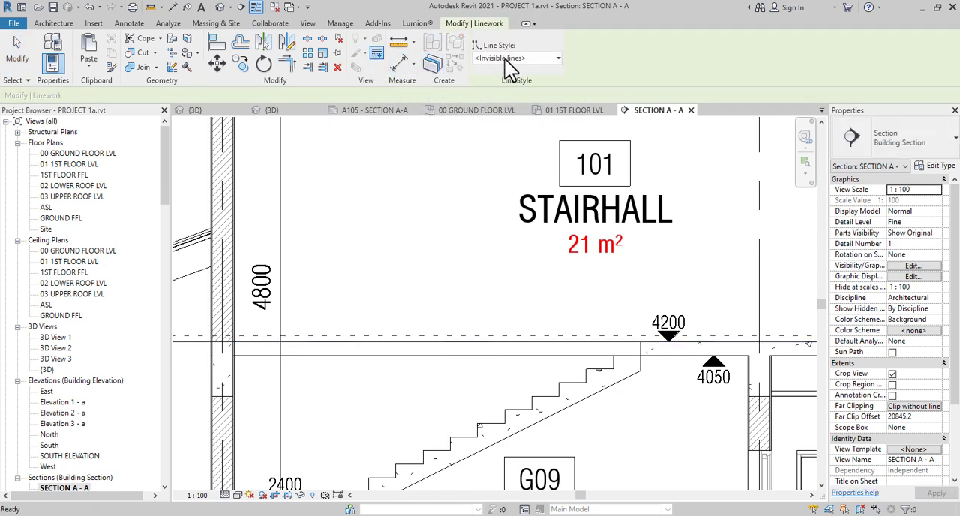
left_click(417, 393)
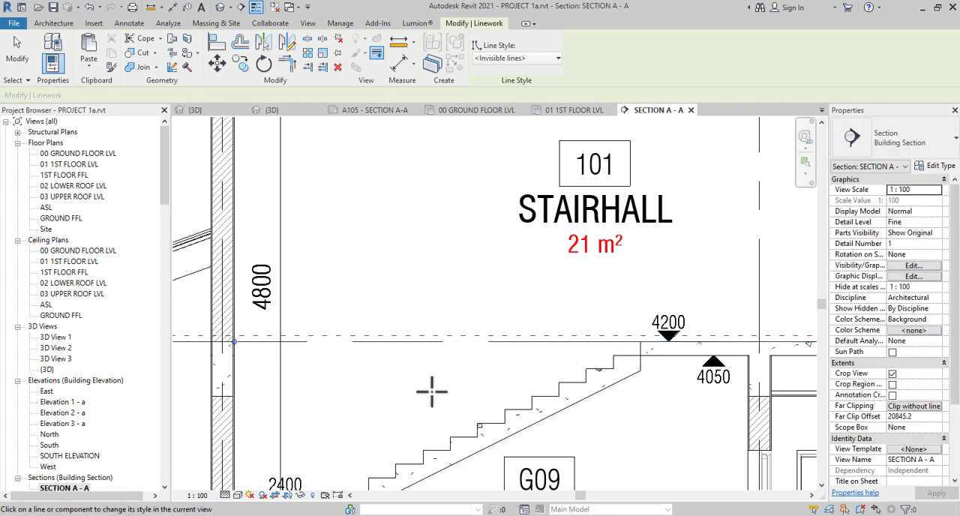
scroll(432, 391, "down", 2)
scroll(432, 392, "down", 3)
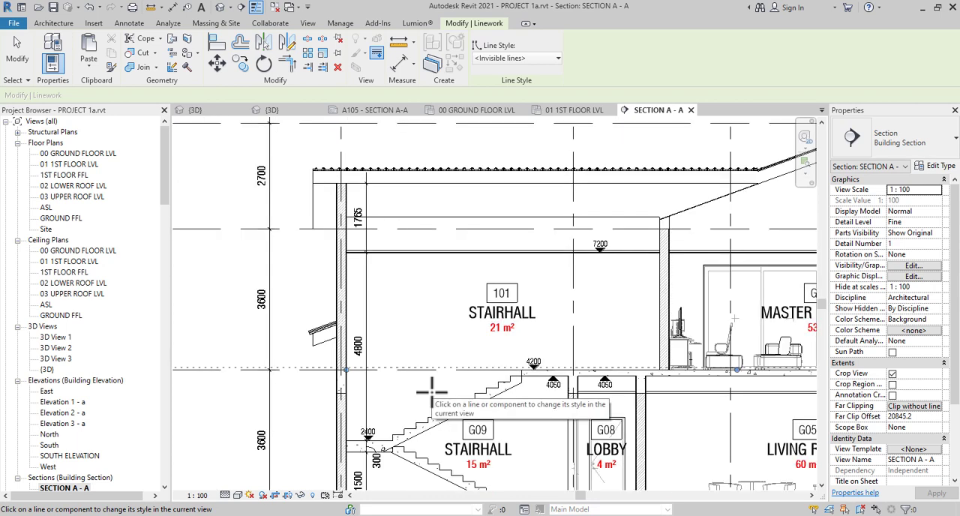
key("Escape")
Start placing a detail component near the flat roof above STAIRHALL 101
scroll(436, 399, "down", 3)
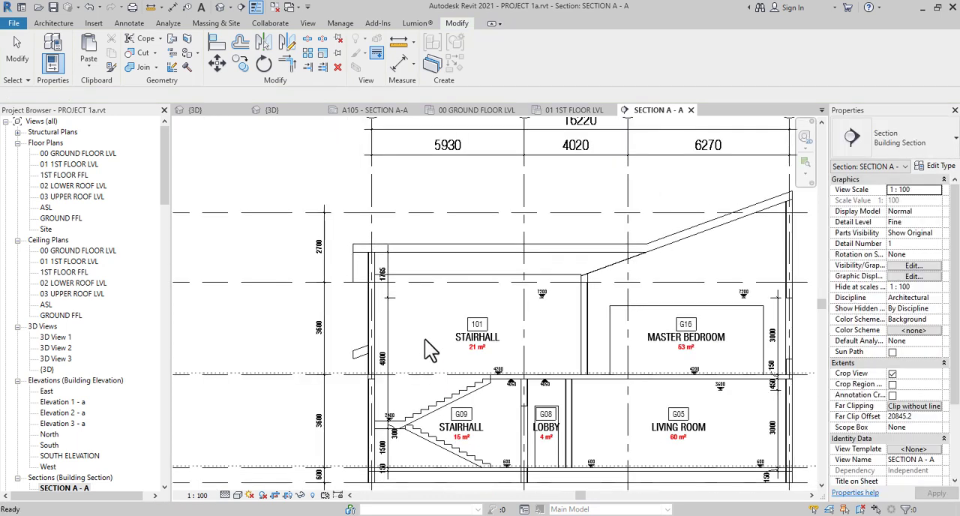
scroll(420, 420, "down", 2)
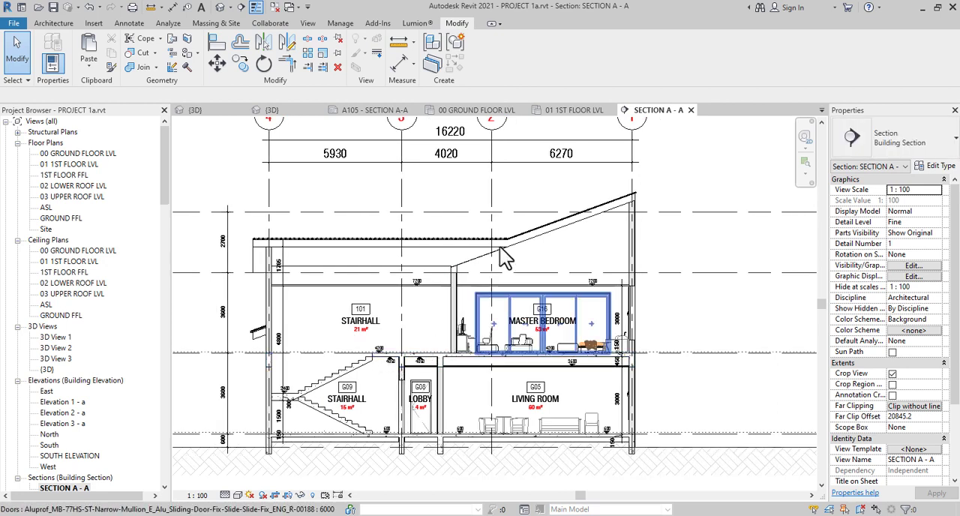
scroll(299, 255, "up", 4)
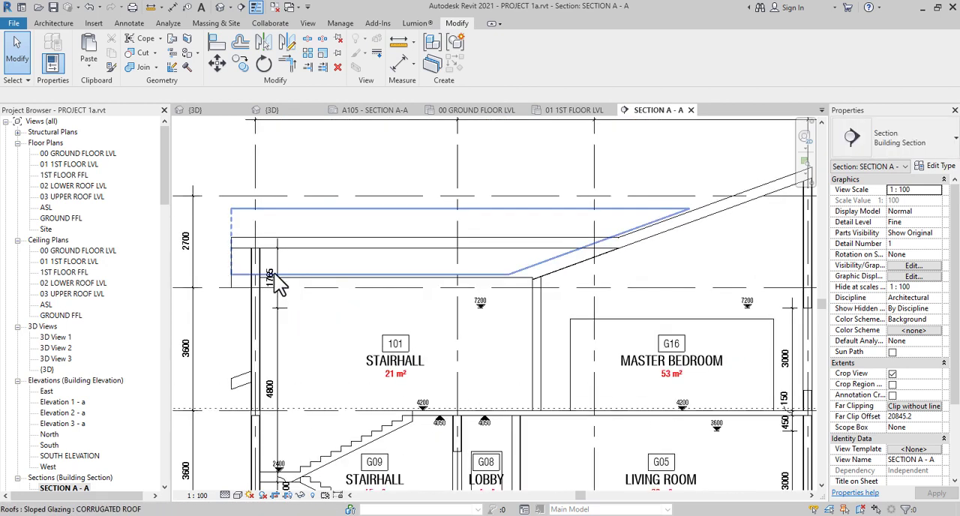
scroll(340, 288, "up", 3)
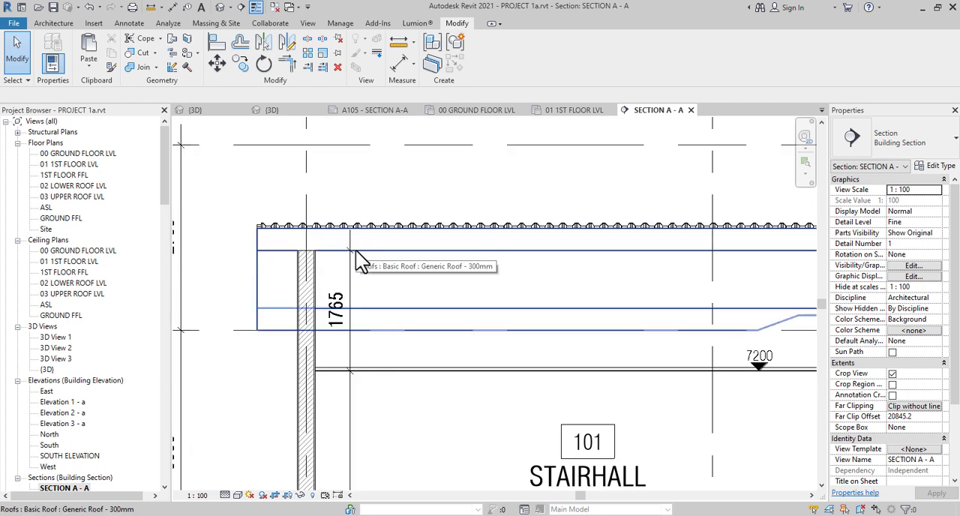
left_click(73, 25)
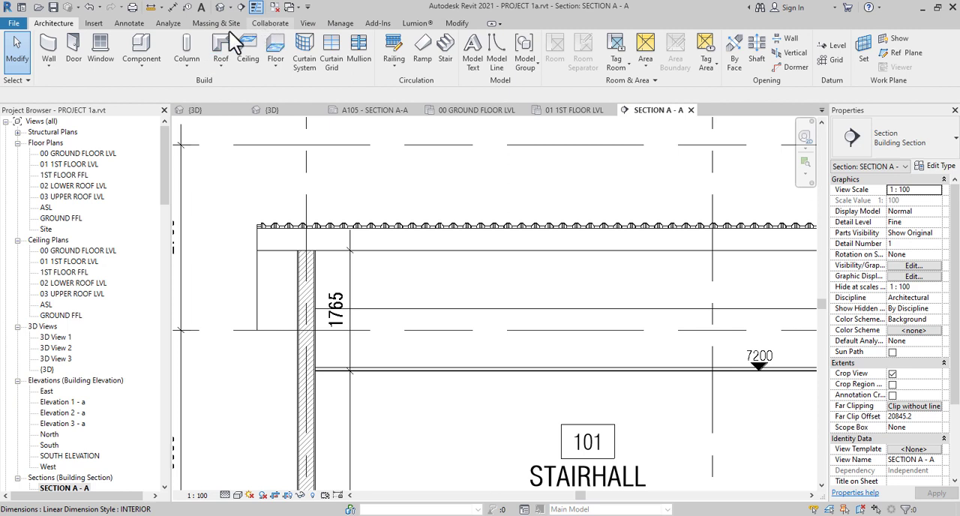
left_click(143, 23)
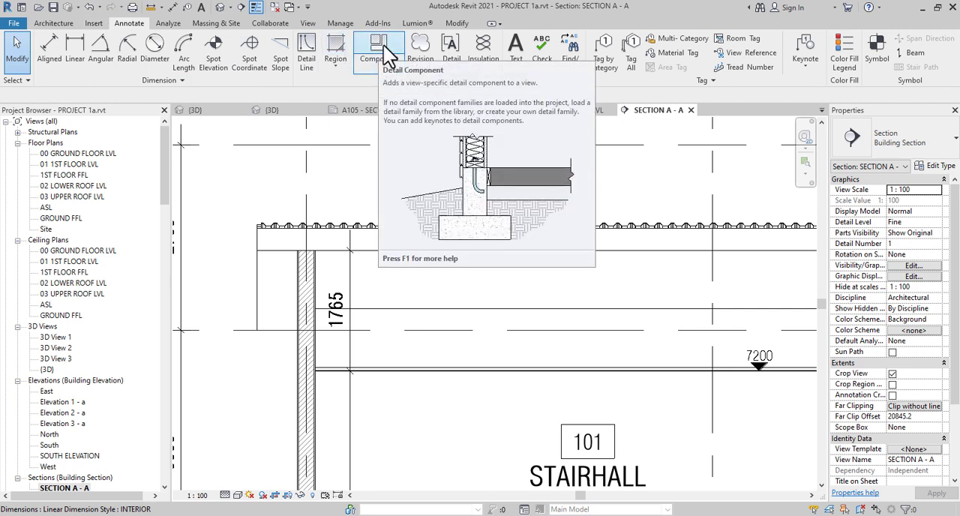
left_click(378, 66)
left_click(385, 87)
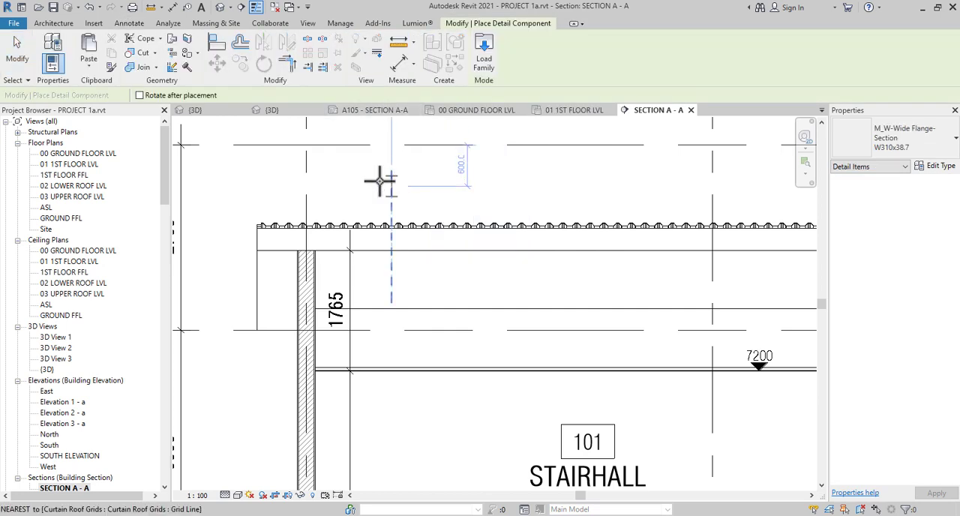
Start loading a family and open the 061100-Wood Framing folder within Detail Items, Div 06-Wood and Plastic
left_click(484, 66)
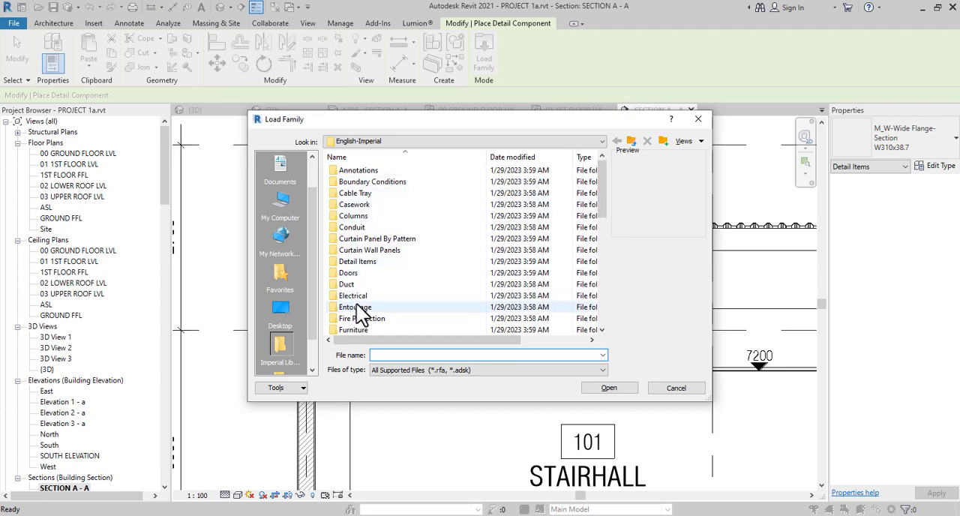
scroll(361, 318, "down", 1)
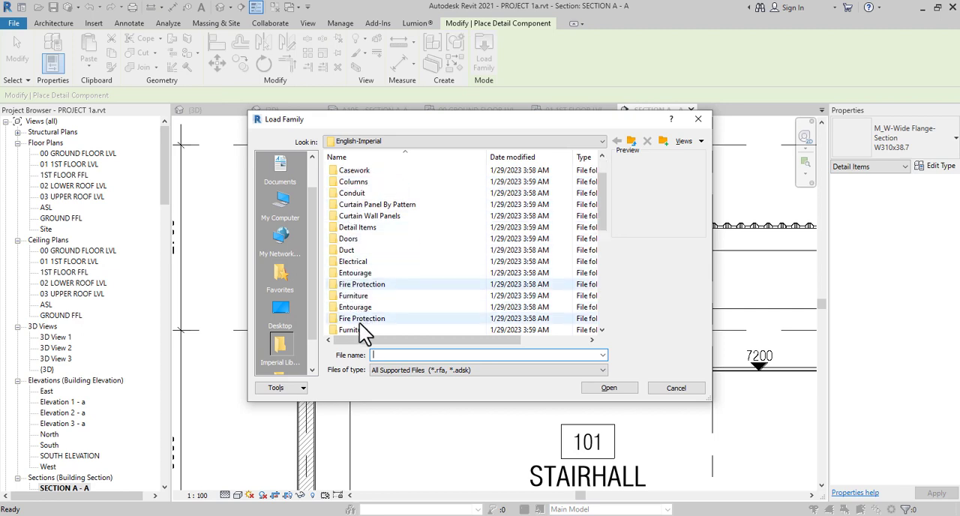
double_click(362, 227)
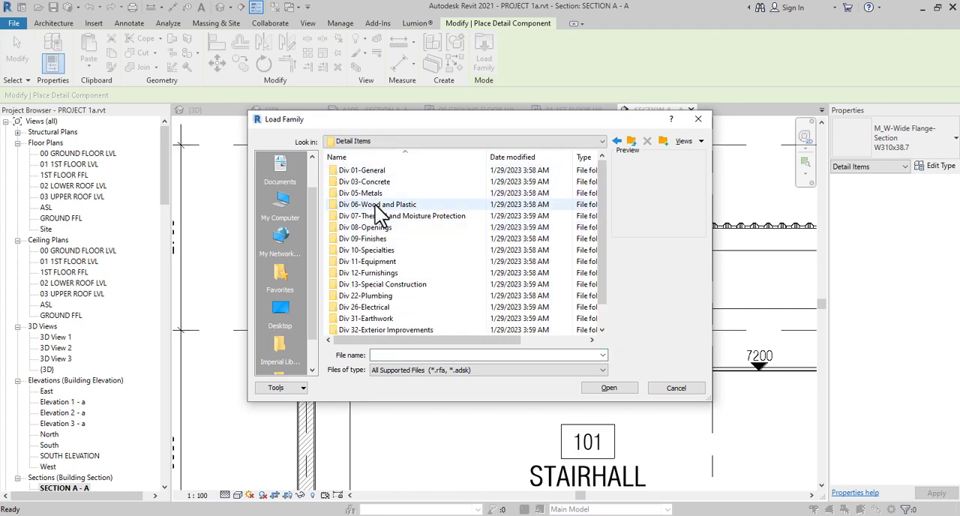
double_click(375, 205)
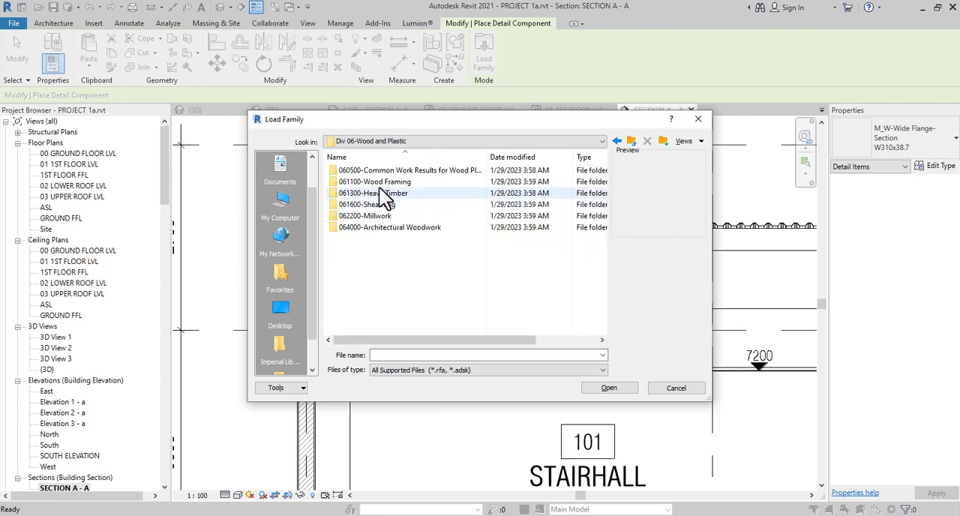
double_click(380, 185)
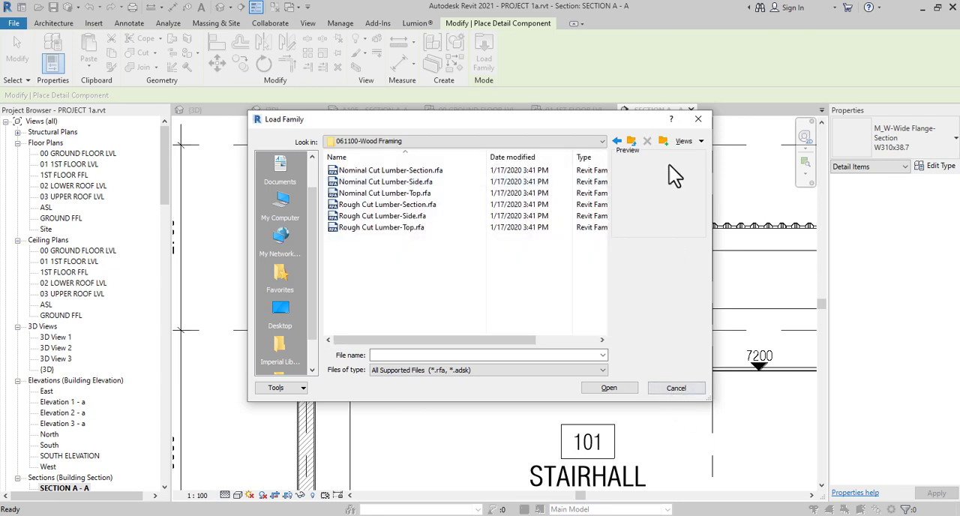
Show the wood framing families as thumbnails and load Nominal Cut Lumber-Top.rfa with its 6x6 type
left_click(695, 144)
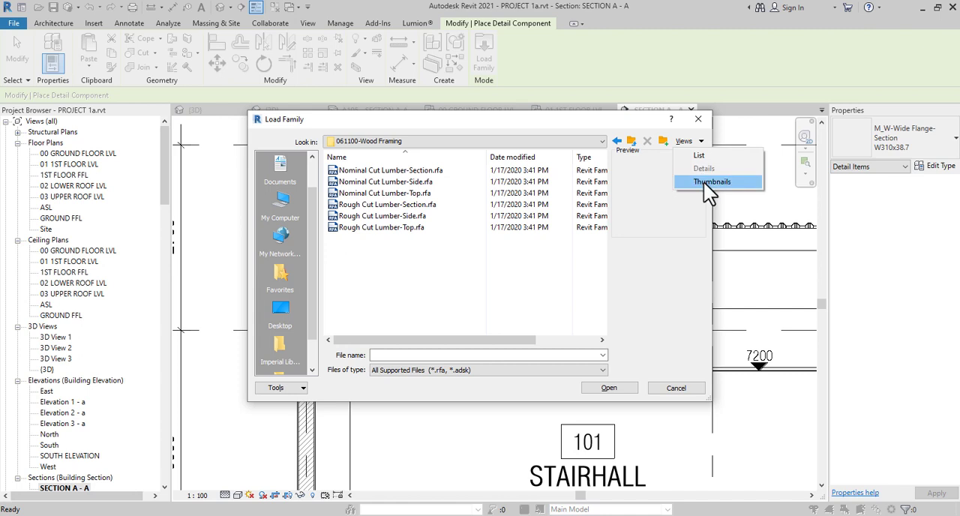
left_click(709, 183)
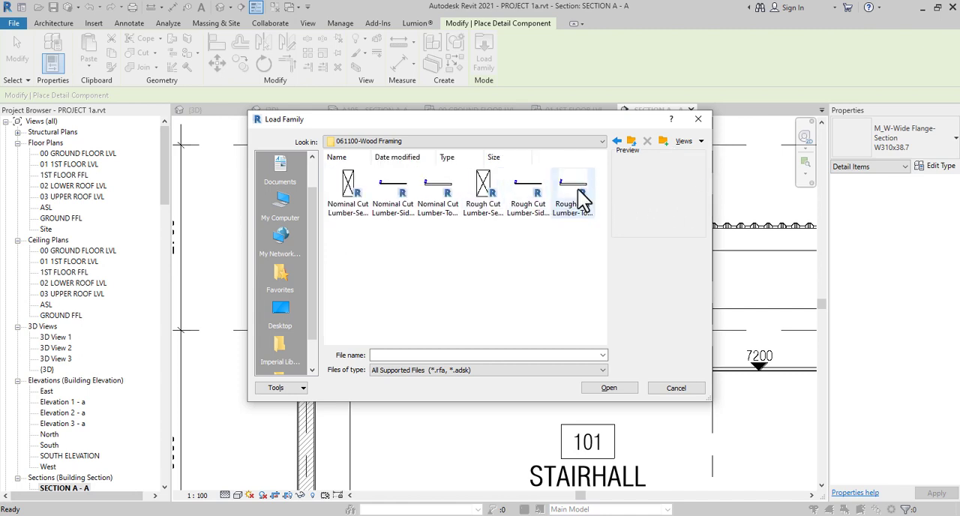
left_click(435, 194)
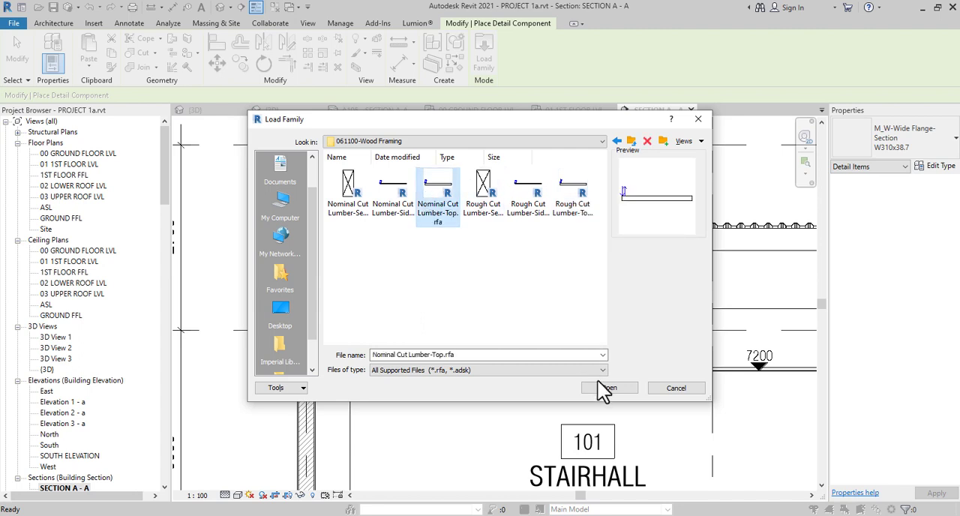
left_click(609, 389)
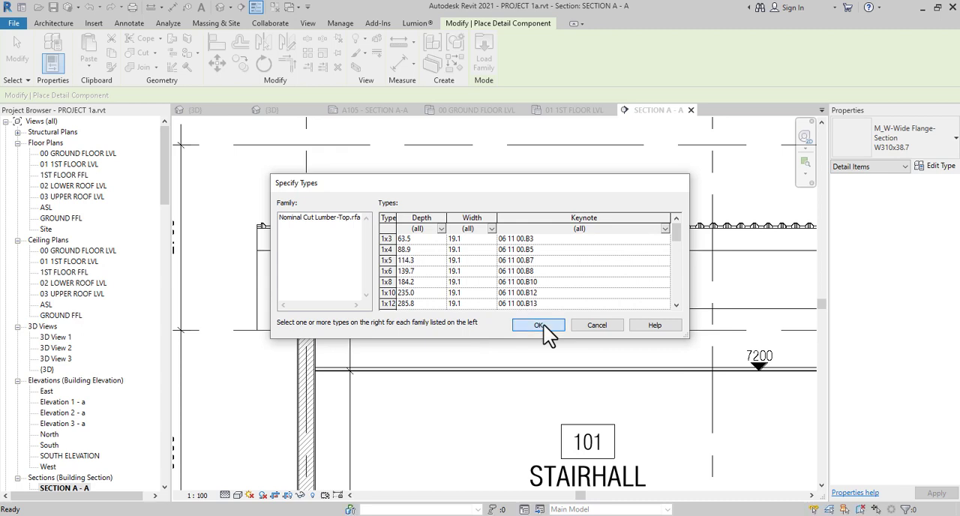
left_click(544, 325)
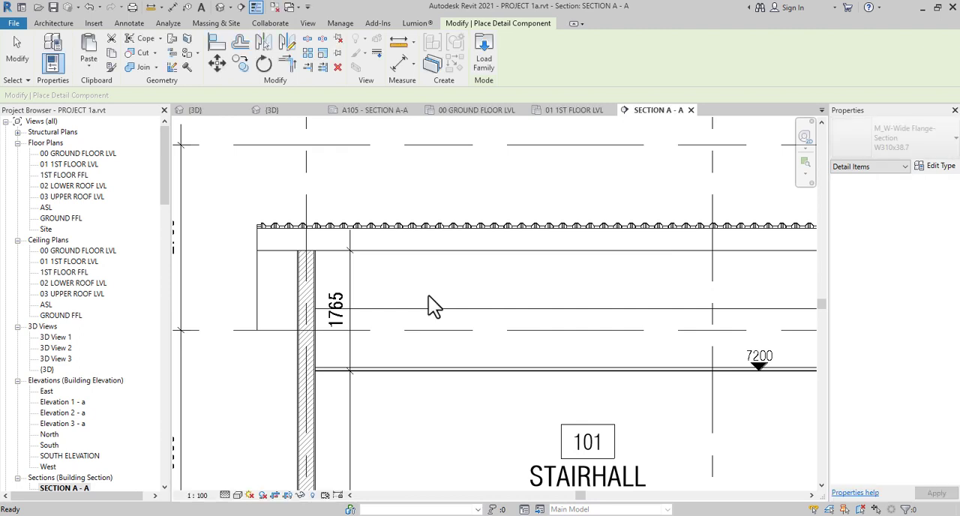
Place a horizontal 6x6 Nominal Cut Lumber-Top piece about 5600 mm long below the flat roof above STAIRHALL 101
scroll(412, 308, "down", 3)
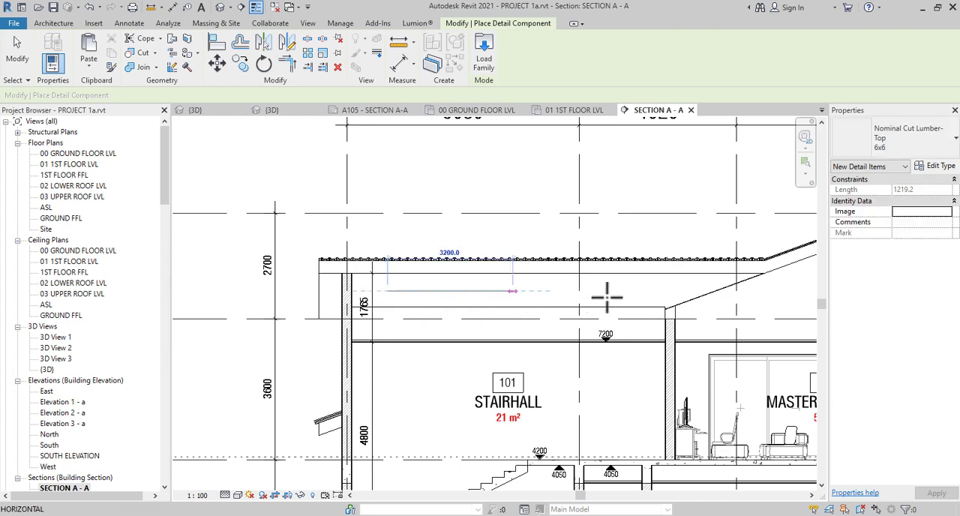
left_click(635, 324)
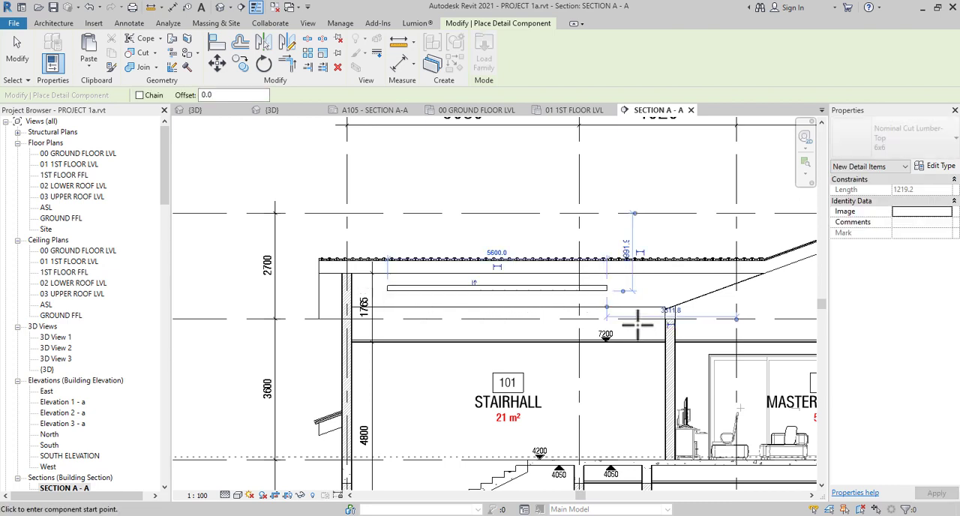
key("Escape")
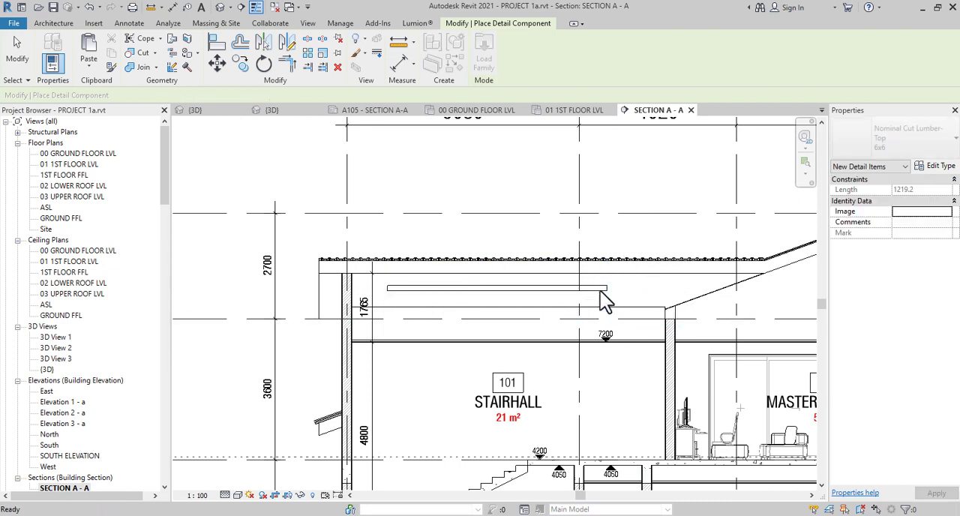
key("Escape")
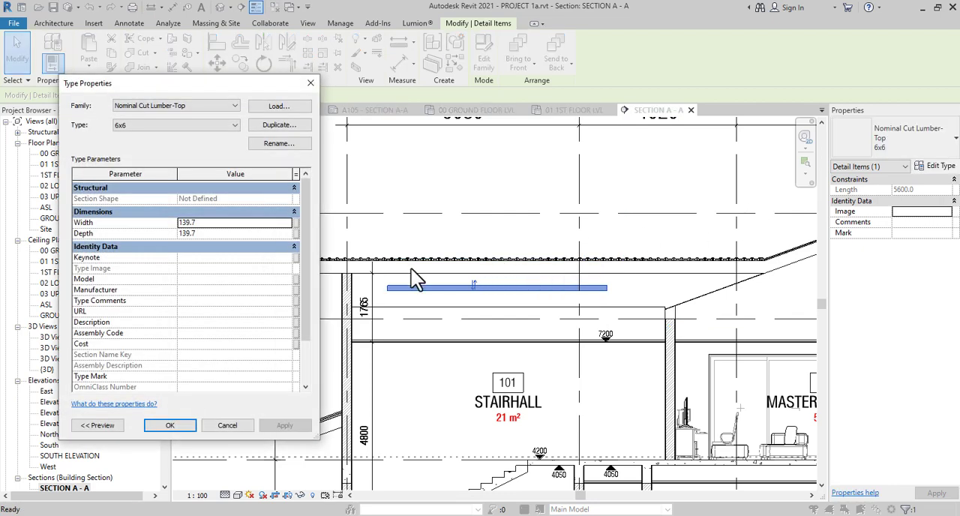
Review the 6x6 lumber's type dimensions and examine the flat roof's outer end beneath the corrugated sheeting
left_click(311, 85)
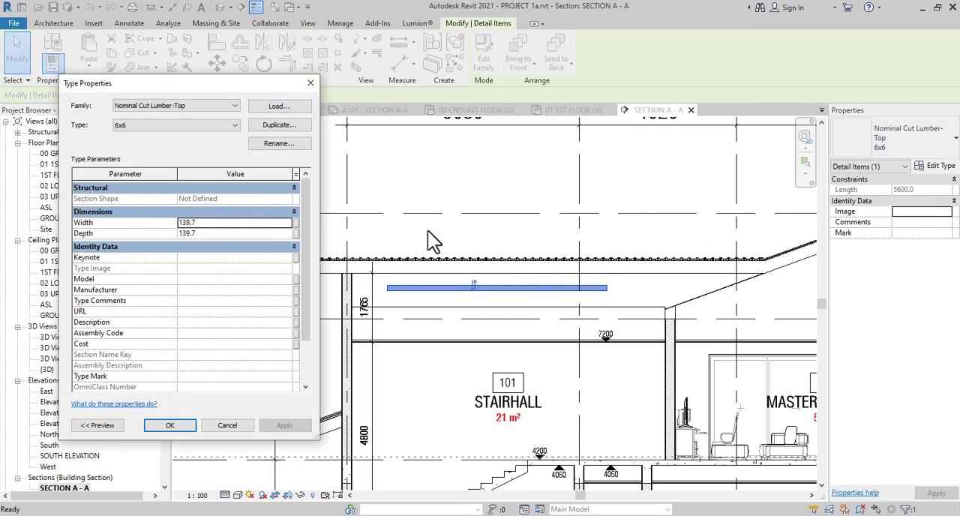
scroll(465, 296, "up", 4)
scroll(433, 307, "down", 5)
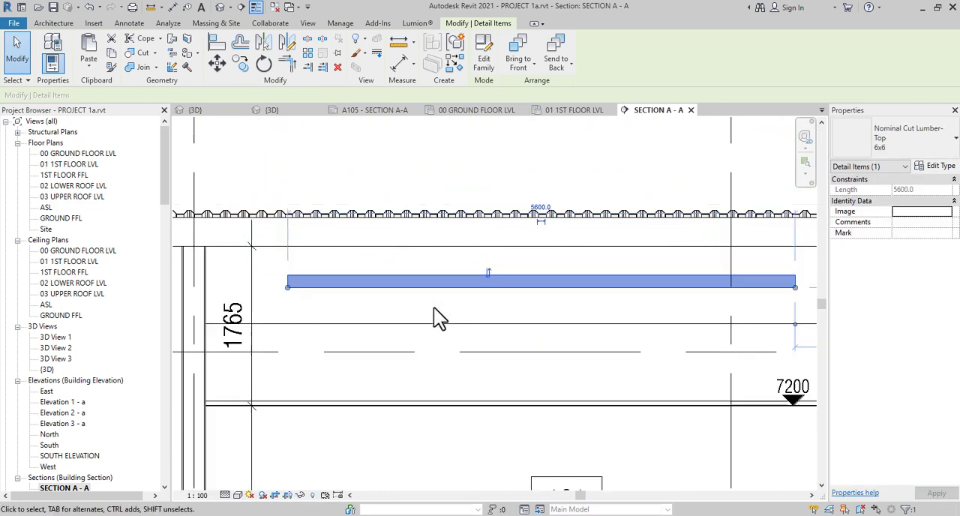
scroll(484, 276, "up", 2)
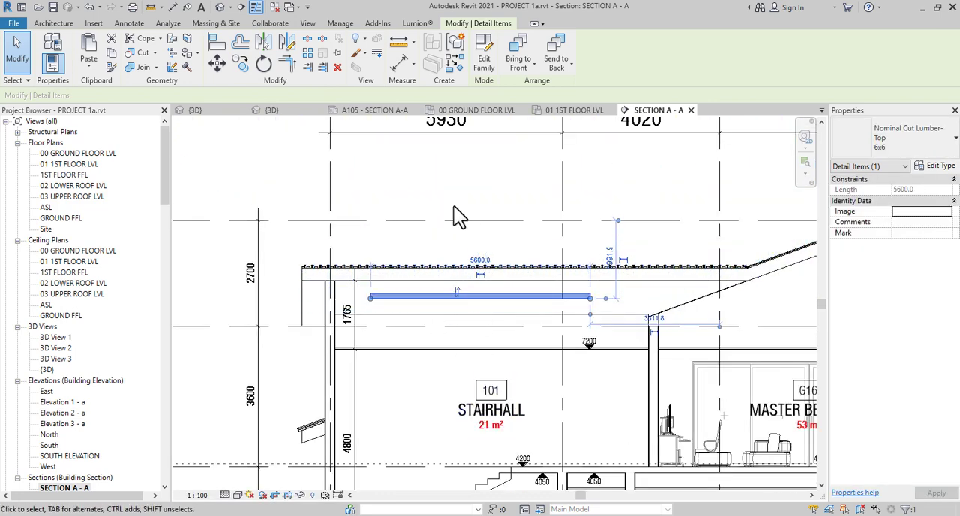
scroll(376, 300, "up", 5)
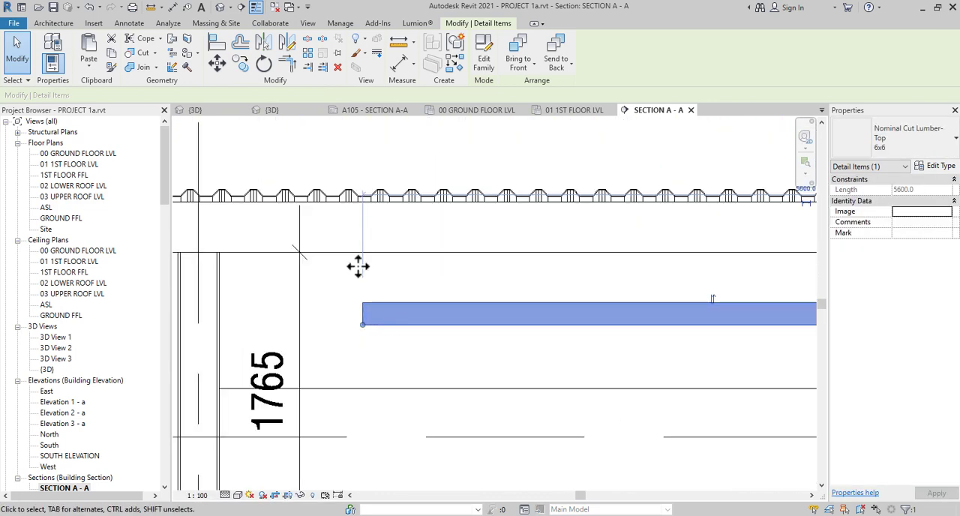
middle_click_drag(375, 263, 541, 366)
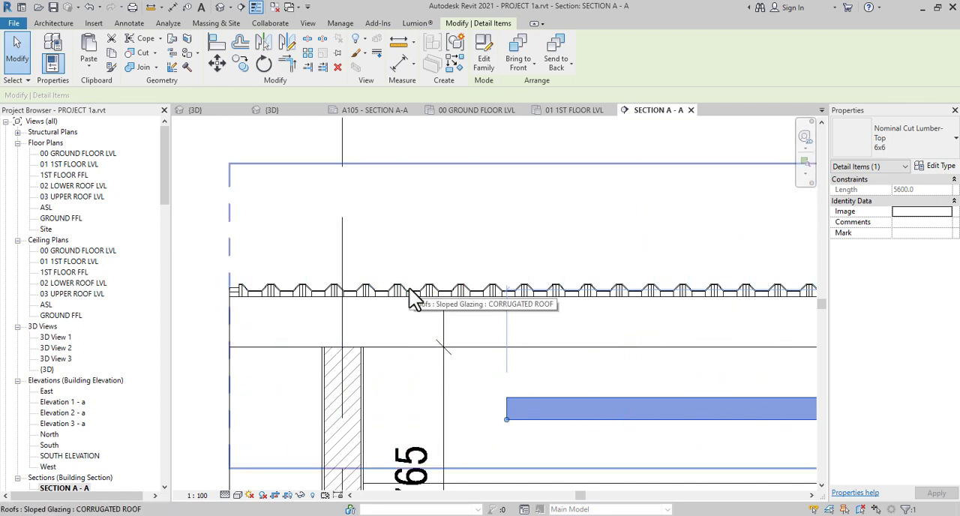
scroll(375, 297, "down", 2)
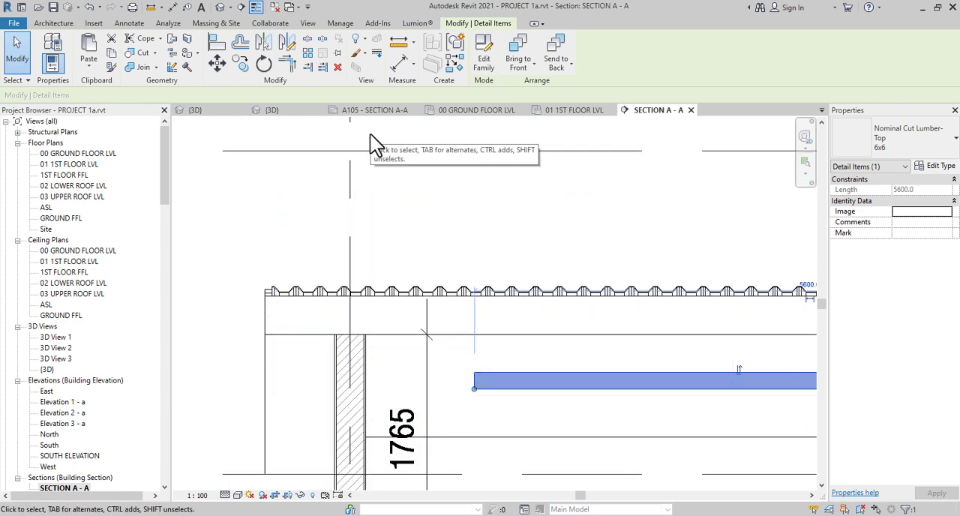
scroll(366, 300, "up", 2)
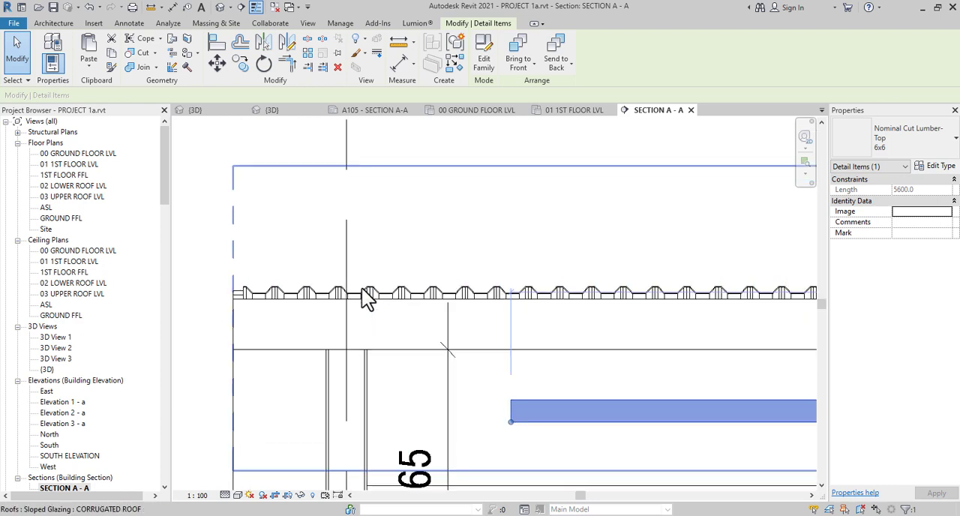
scroll(360, 307, "down", 3)
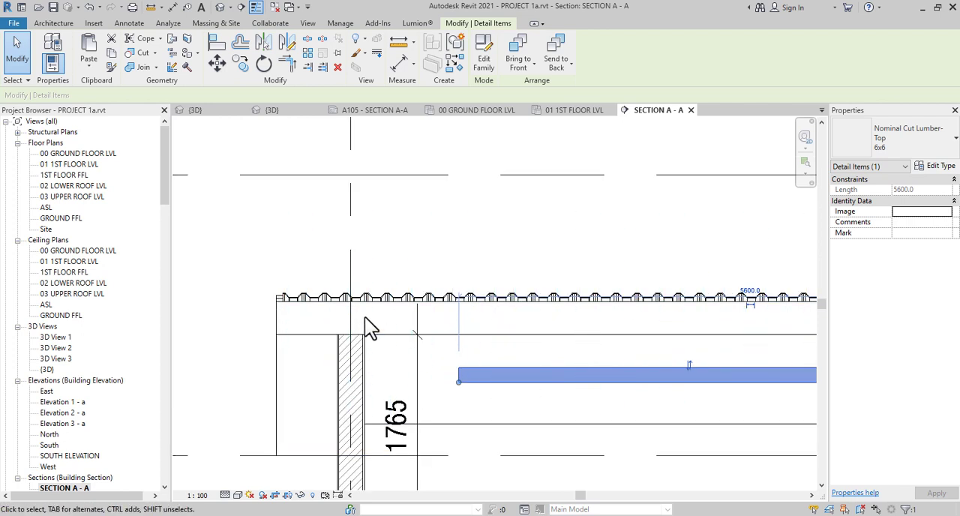
scroll(369, 330, "down", 3)
scroll(412, 330, "down", 3)
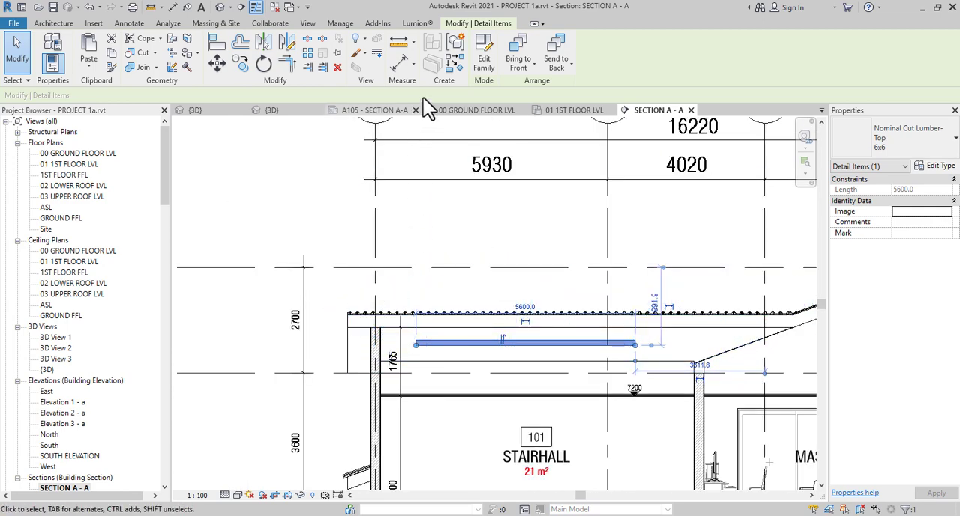
Start another detail component, dismiss the save reminder, and load Rough Cut Lumber-Section.rfa with its 4x4R type
left_click(131, 24)
left_click(345, 66)
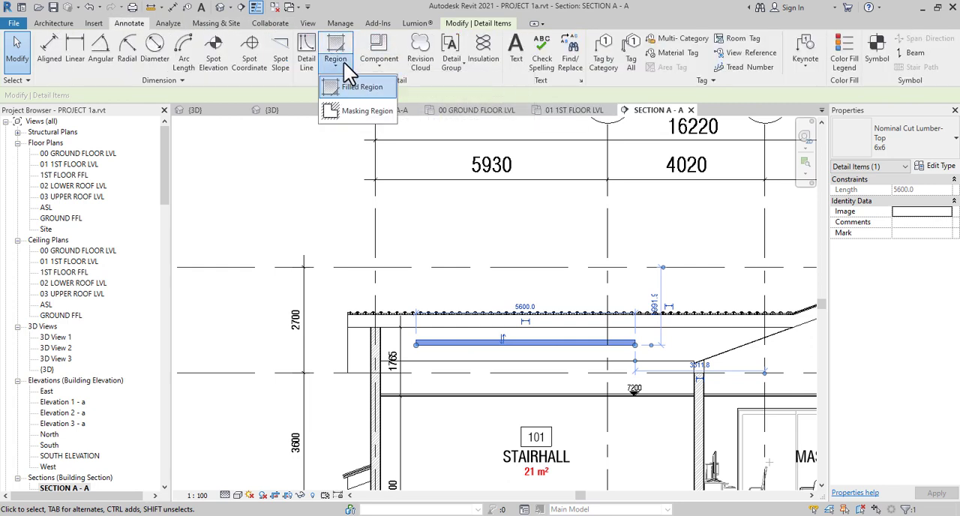
left_click(389, 65)
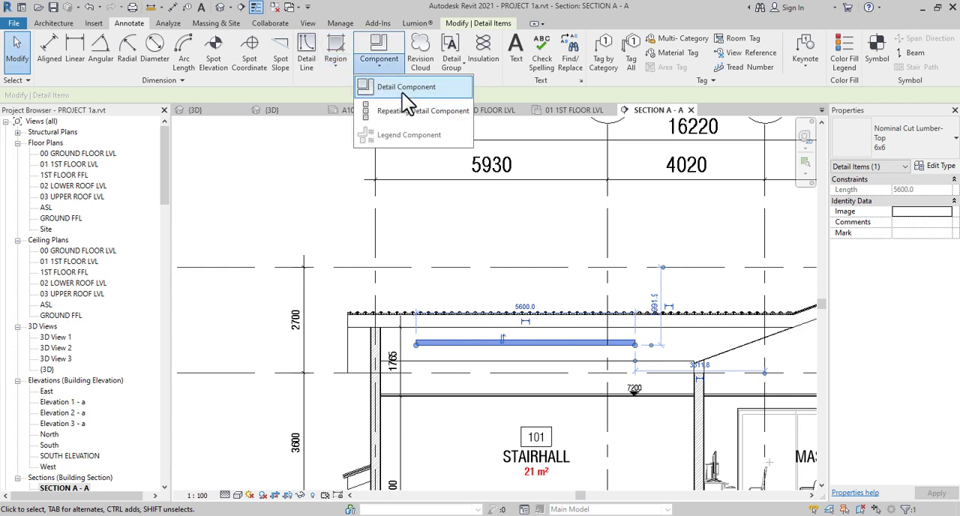
left_click(402, 93)
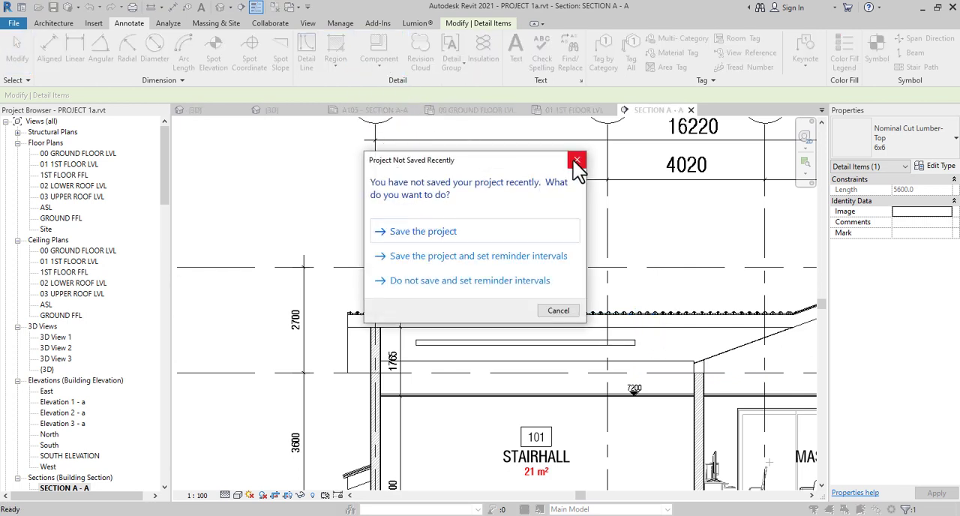
left_click(577, 162)
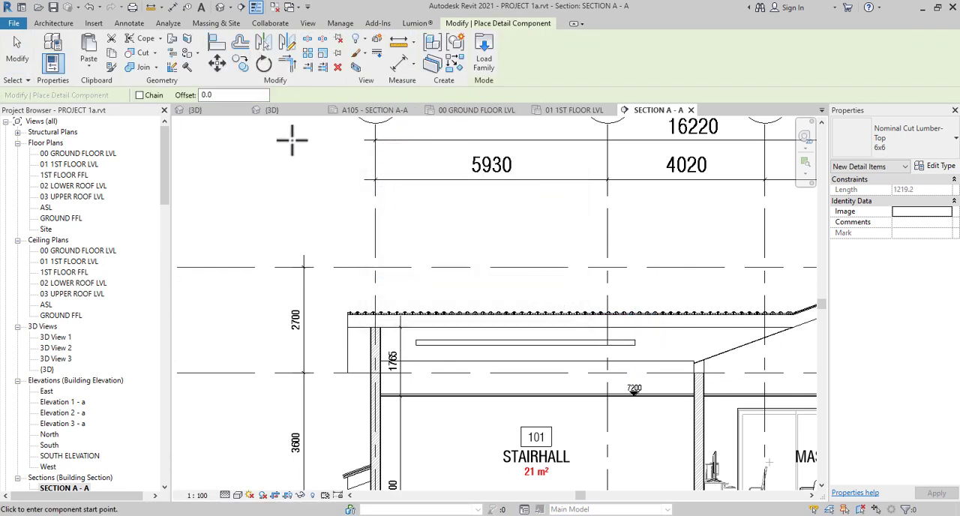
left_click(484, 60)
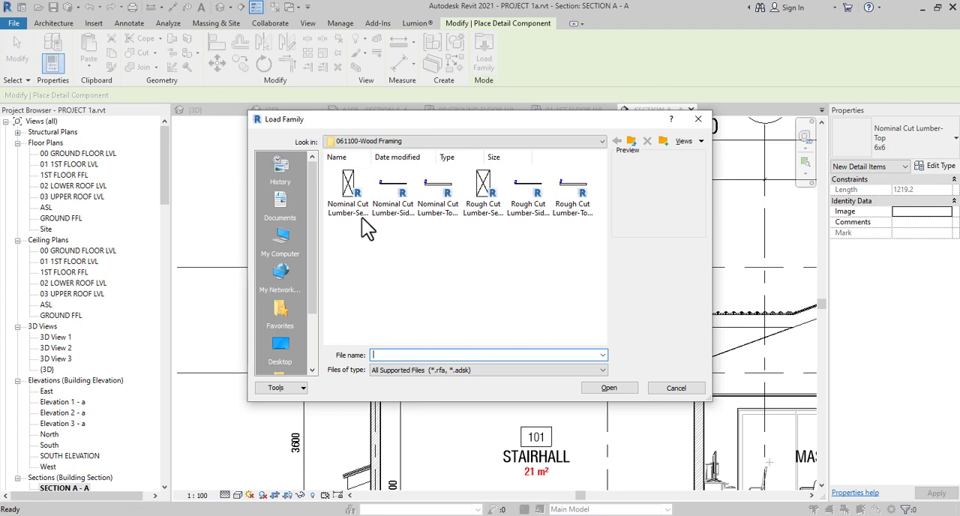
left_click(481, 197)
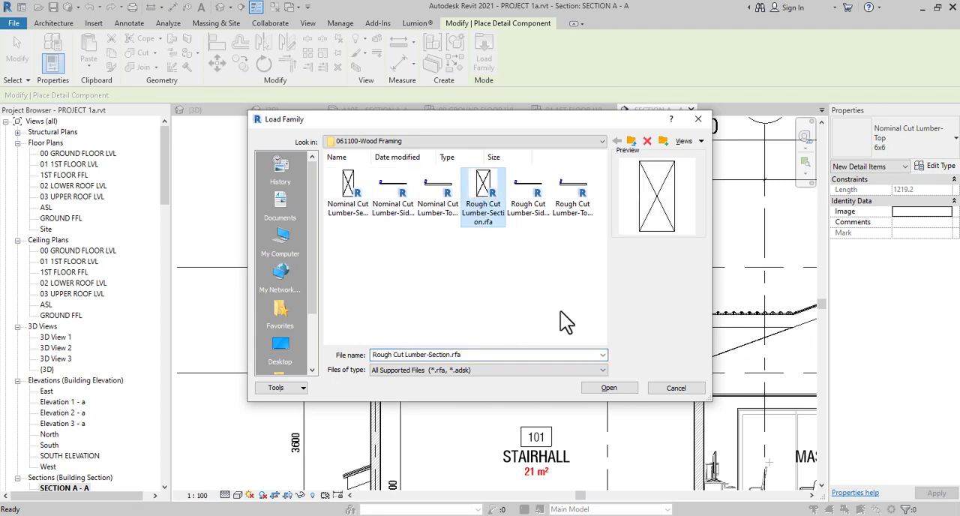
left_click(606, 389)
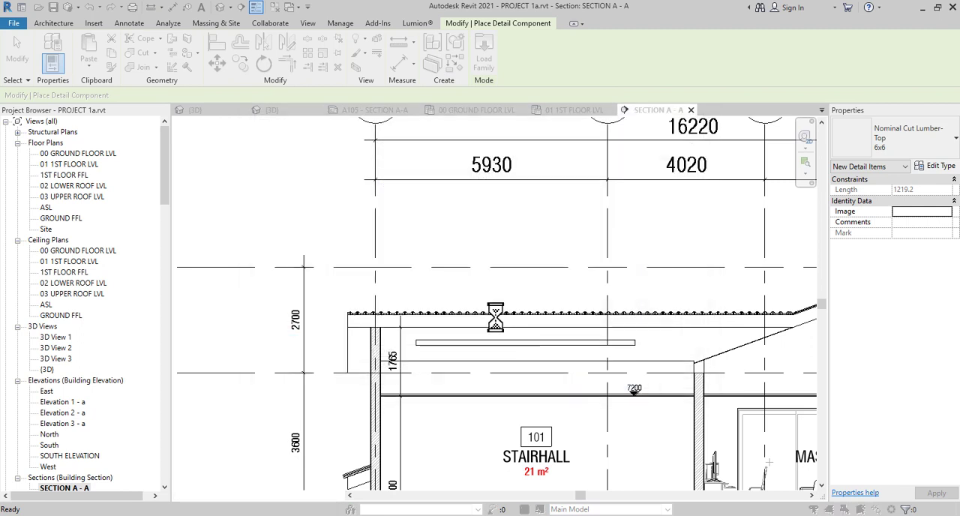
left_click(537, 324)
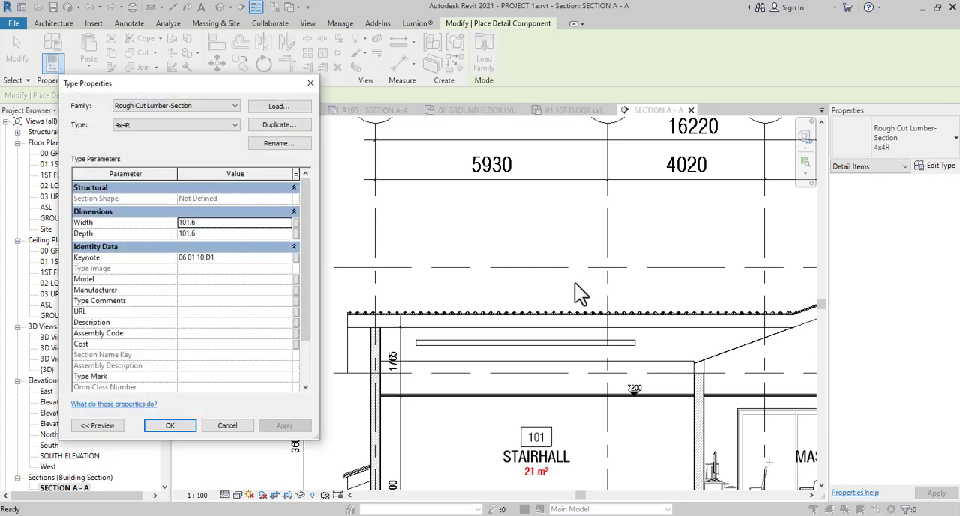
Set the 4x4R Rough Cut Lumber-Section type's width to 50 and depth to 75
left_click(229, 223)
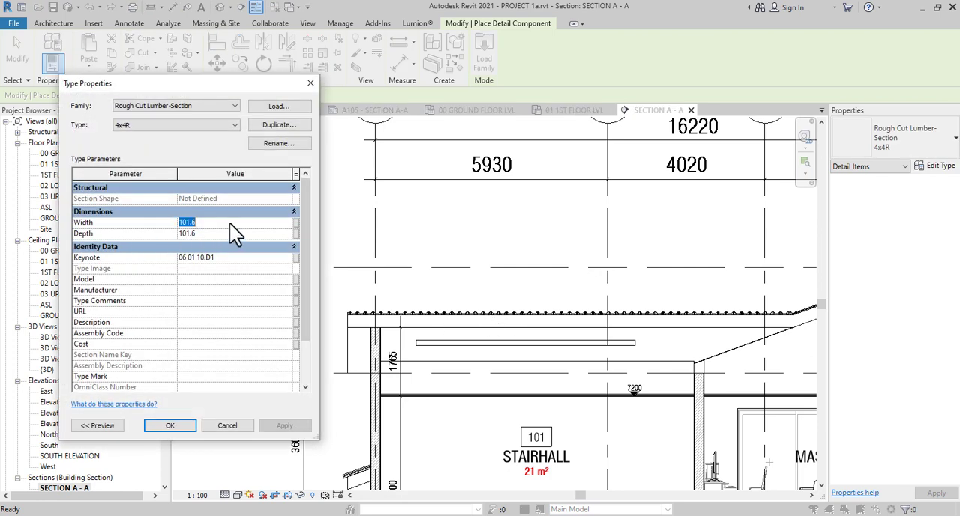
type("50")
left_click(215, 236)
type("75")
left_click(180, 427)
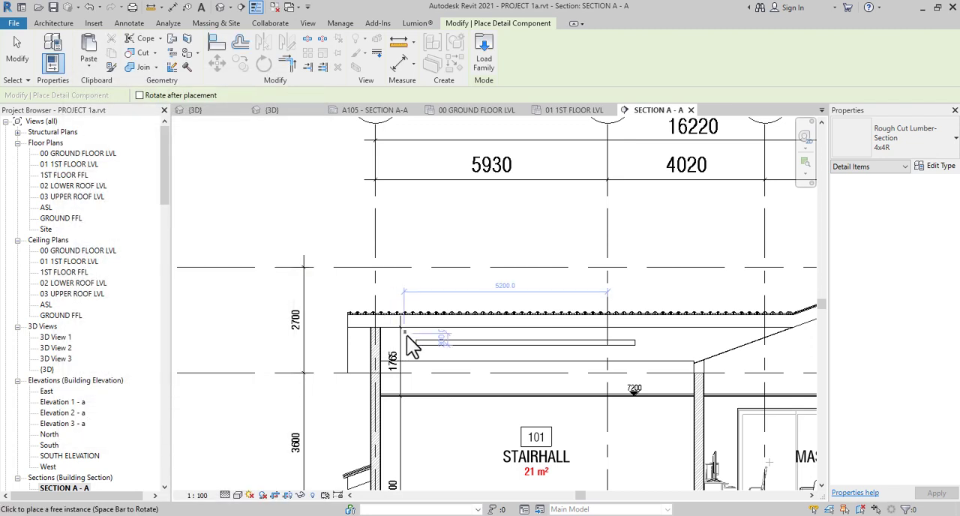
Place a 4x4R rough cut lumber section against the flat roof's outer end, just below the corrugated sheeting
scroll(407, 336, "up", 3)
scroll(353, 311, "up", 6)
middle_click_drag(373, 324, 517, 400)
scroll(494, 379, "down", 1)
scroll(471, 383, "down", 1)
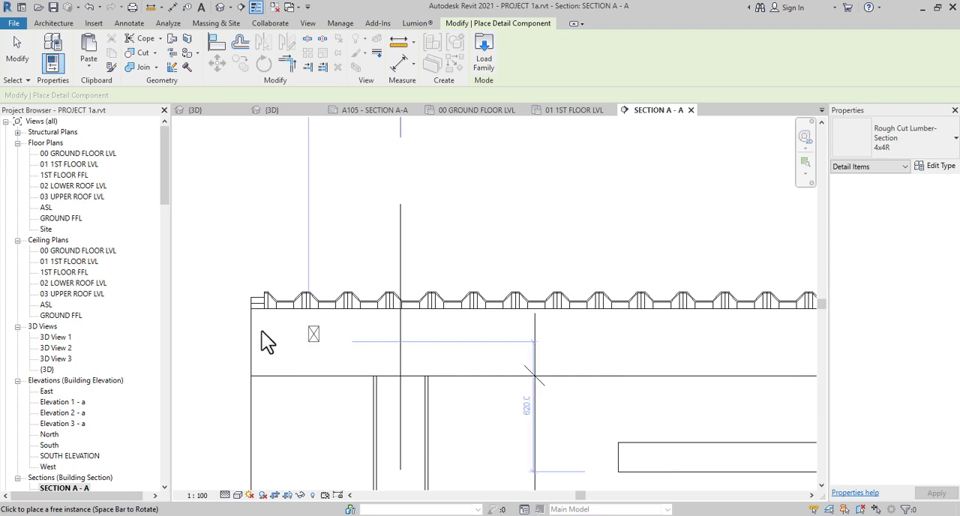
scroll(262, 330, "up", 1)
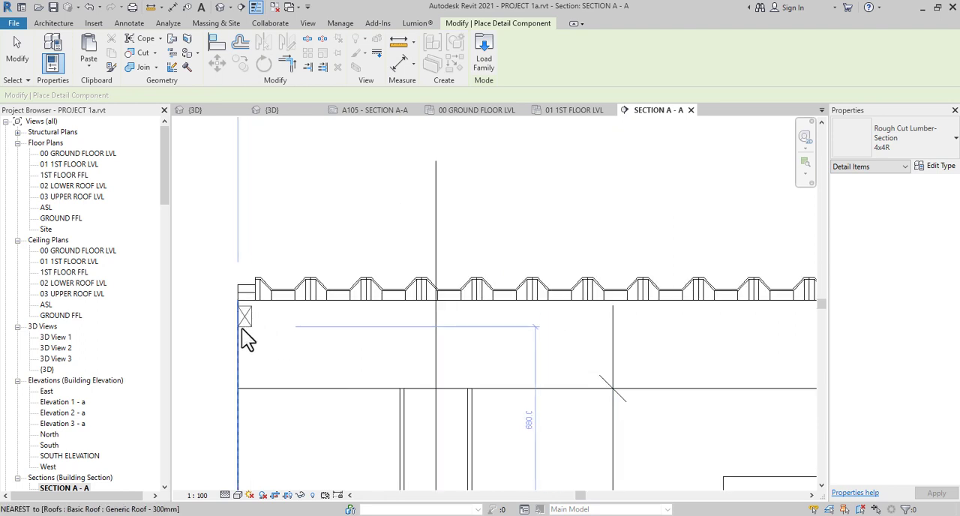
left_click(241, 328)
scroll(251, 330, "up", 2)
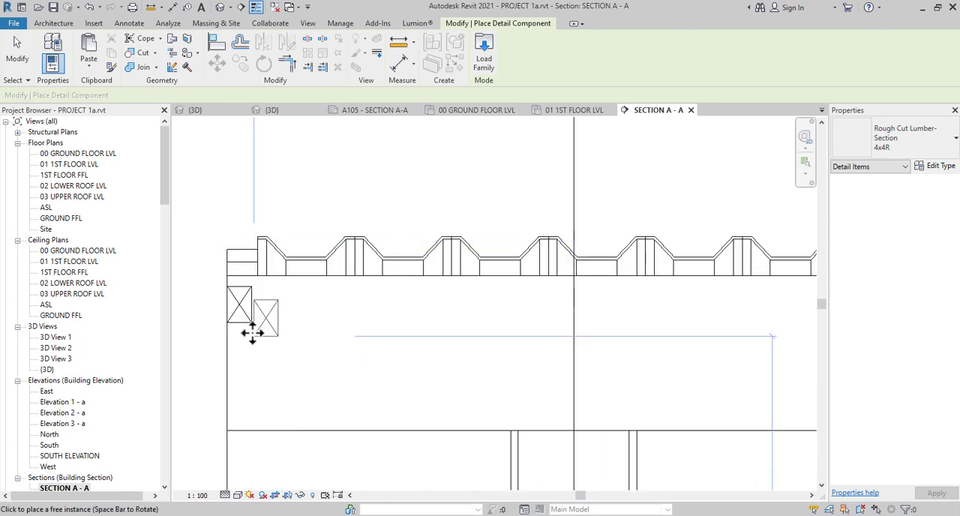
Dimension the gap between the 4x4R lumber section's top edge and the underside of the corrugated sheeting
key("Escape")
key("d")
key("i")
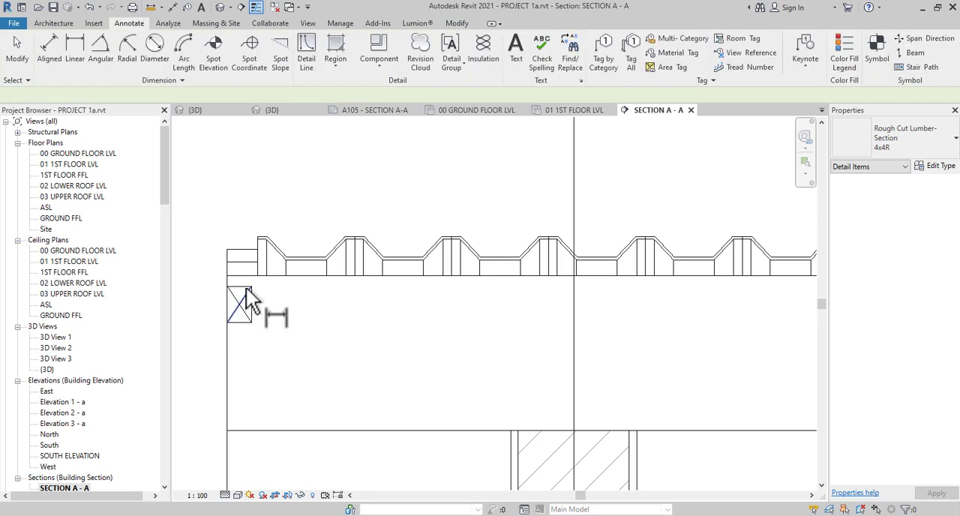
scroll(247, 296, "up", 2)
left_click(251, 260)
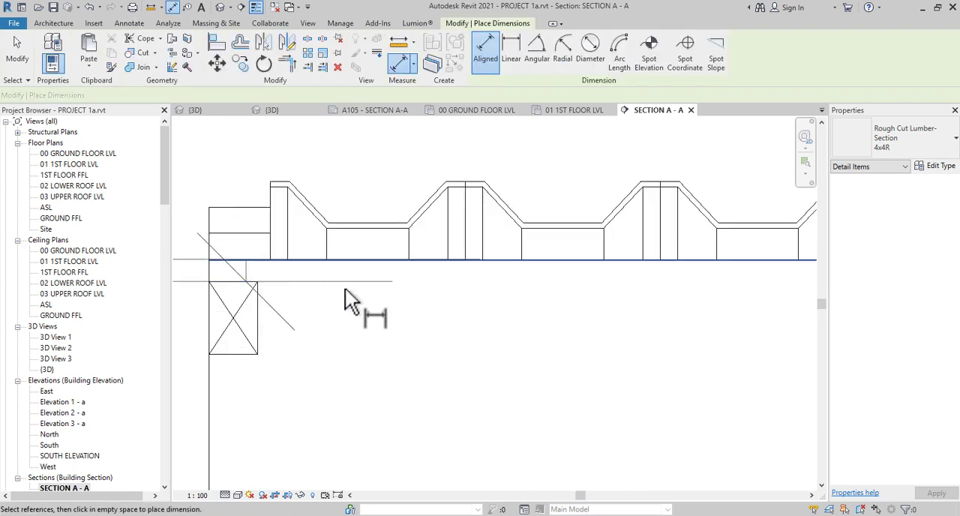
scroll(346, 294, "down", 2)
key("Escape")
key("Escape")
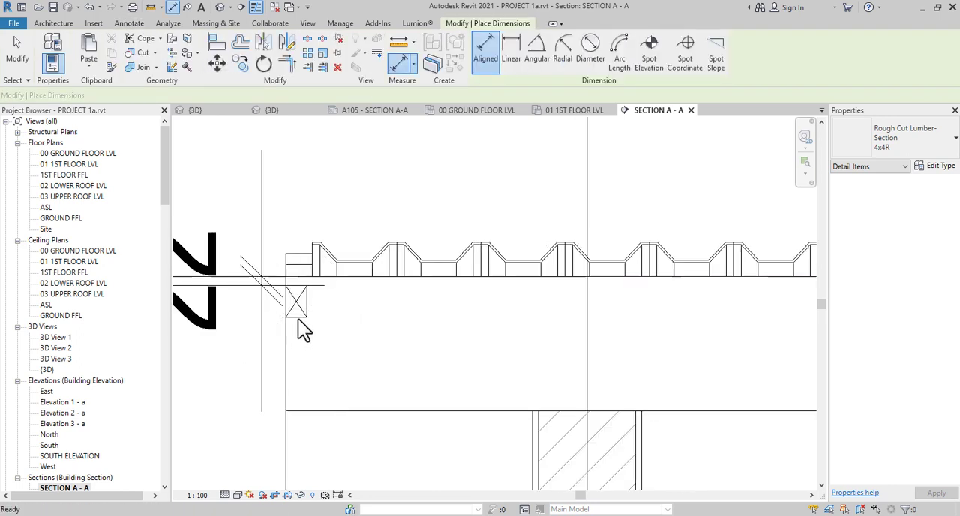
Move the 4x4R lumber section straight down by 3
left_click(253, 311)
scroll(248, 310, "down", 3)
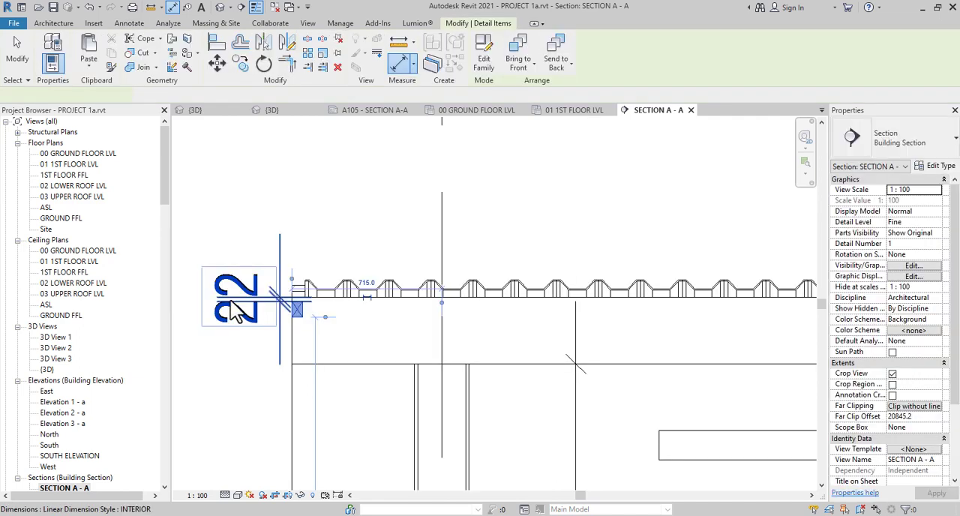
scroll(259, 292, "up", 2)
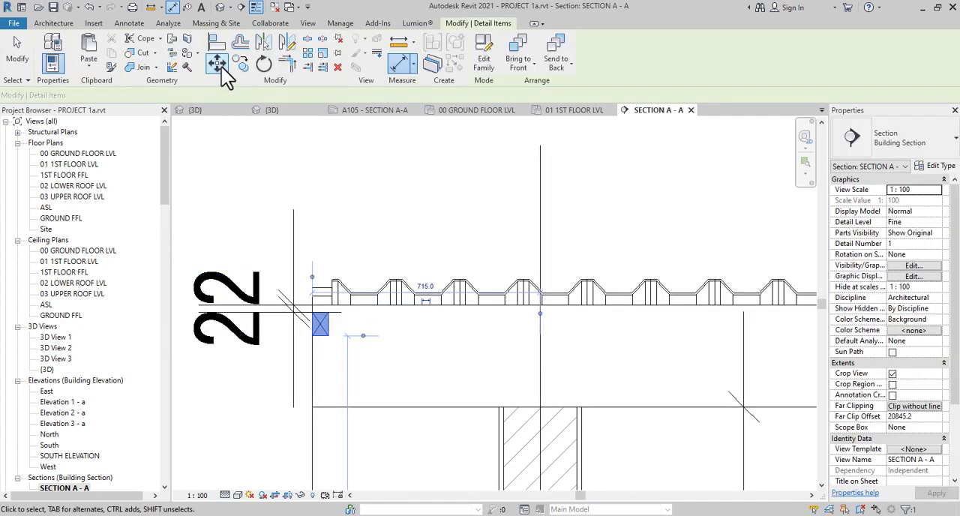
left_click(218, 65)
scroll(352, 337, "up", 2)
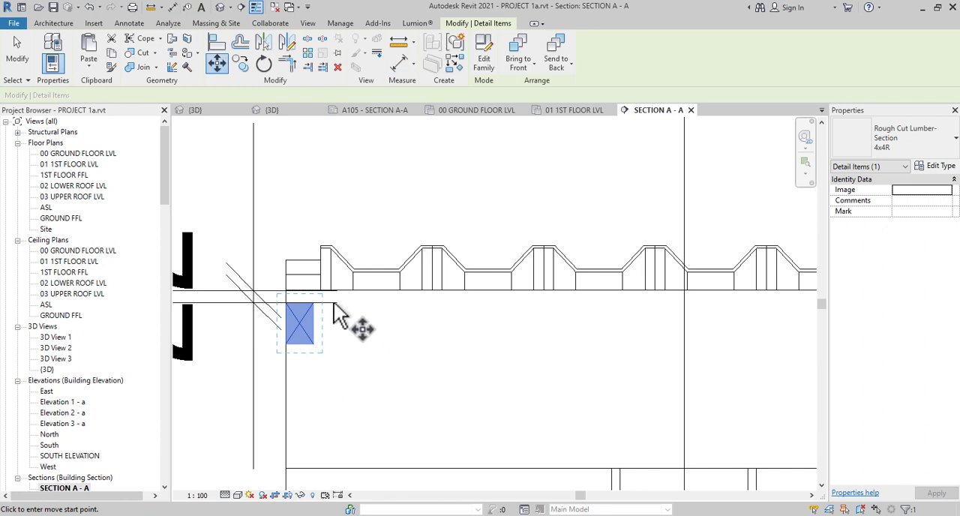
left_click(334, 303)
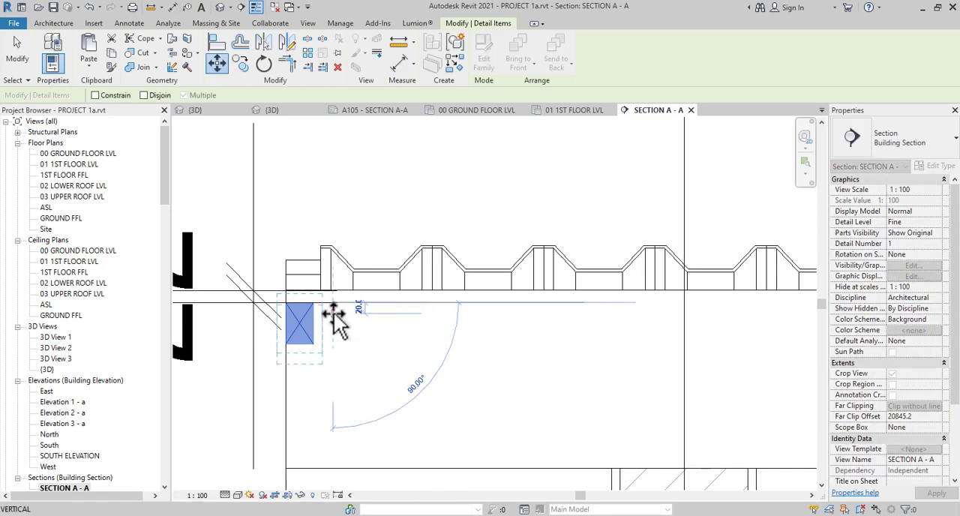
type("3")
key("Return")
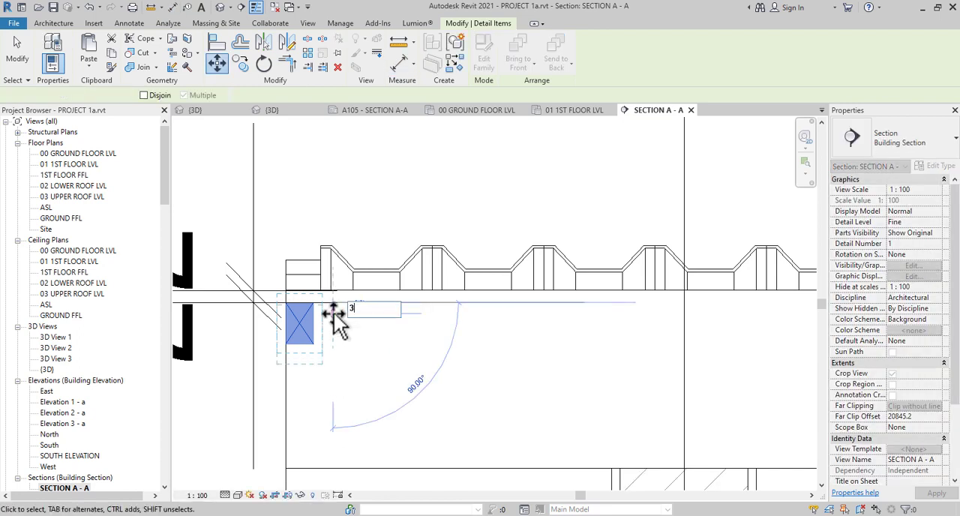
Delete the dimension between the lumber section and the underside of the corrugated sheeting
scroll(300, 338, "down", 3)
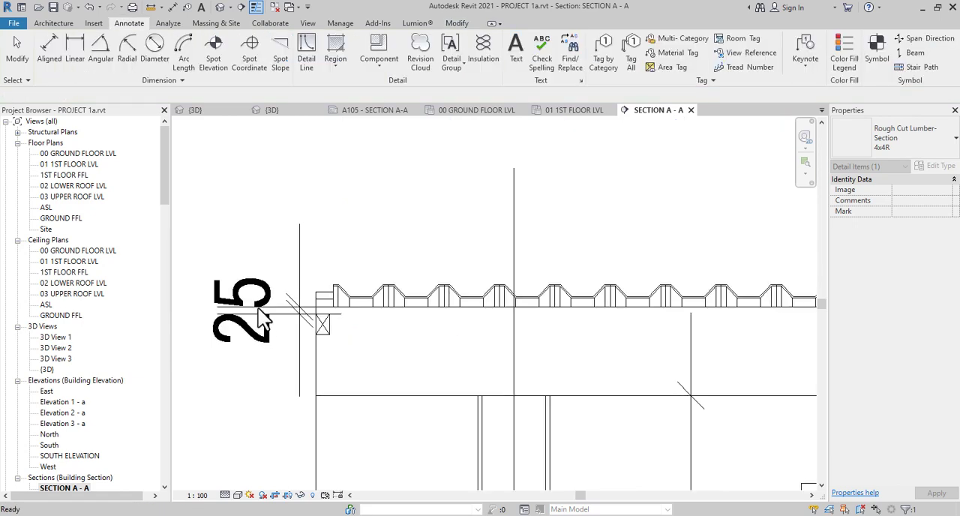
key("Escape")
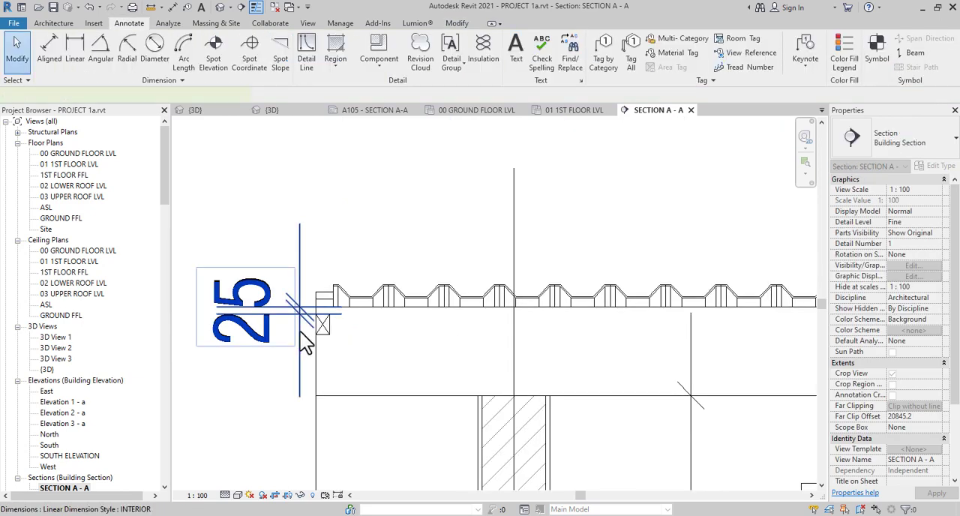
left_click(303, 335)
key("Delete")
Array the 4x4R lumber section horizontally beneath the corrugated sheeting at 900 spacing with 8 members
left_click(324, 335)
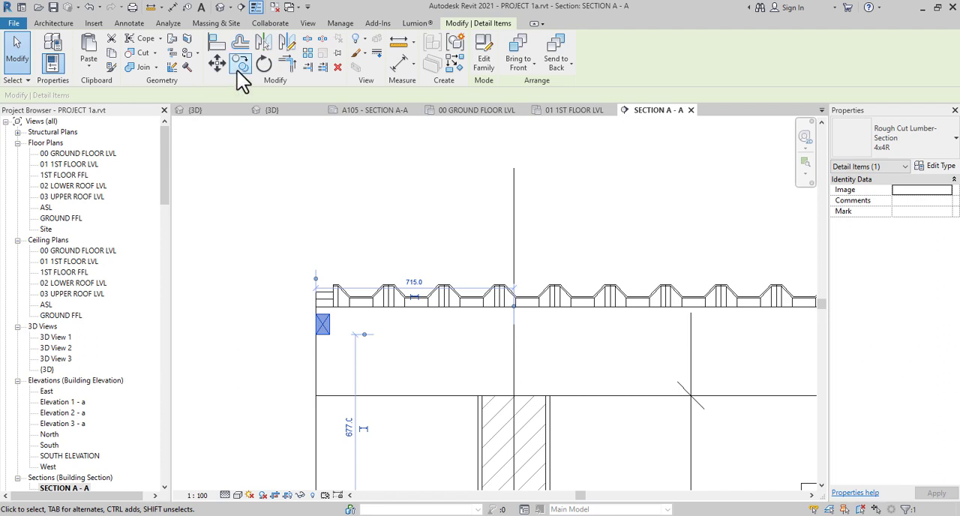
left_click(322, 324)
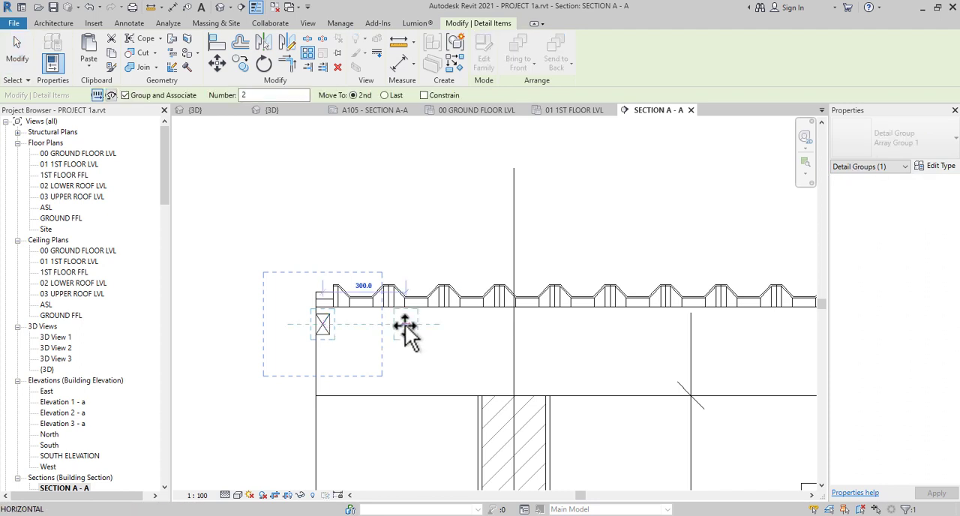
type("900")
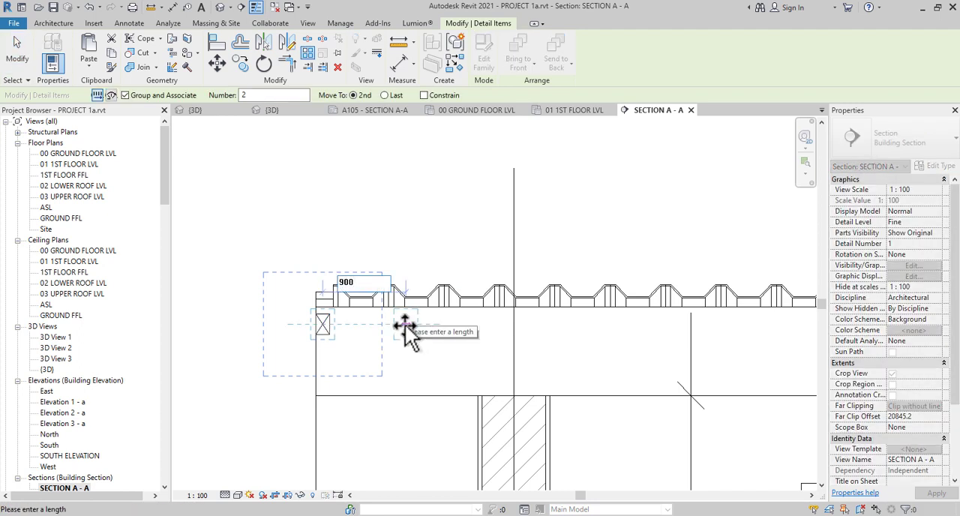
key("Return")
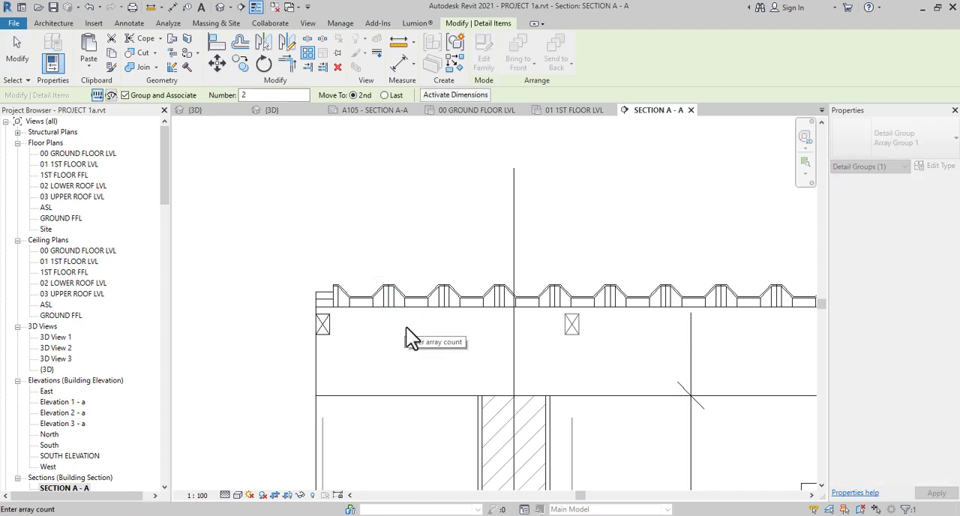
scroll(406, 328, "down", 5)
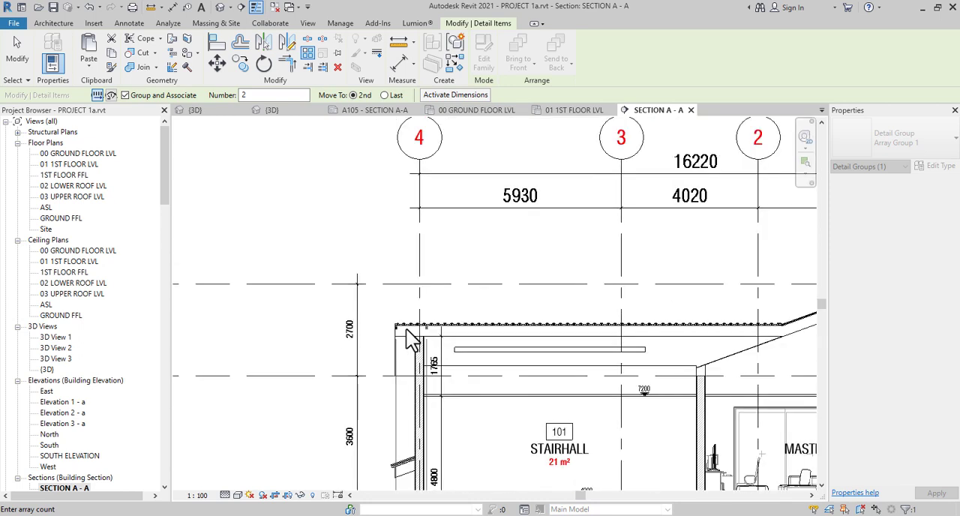
key("Return")
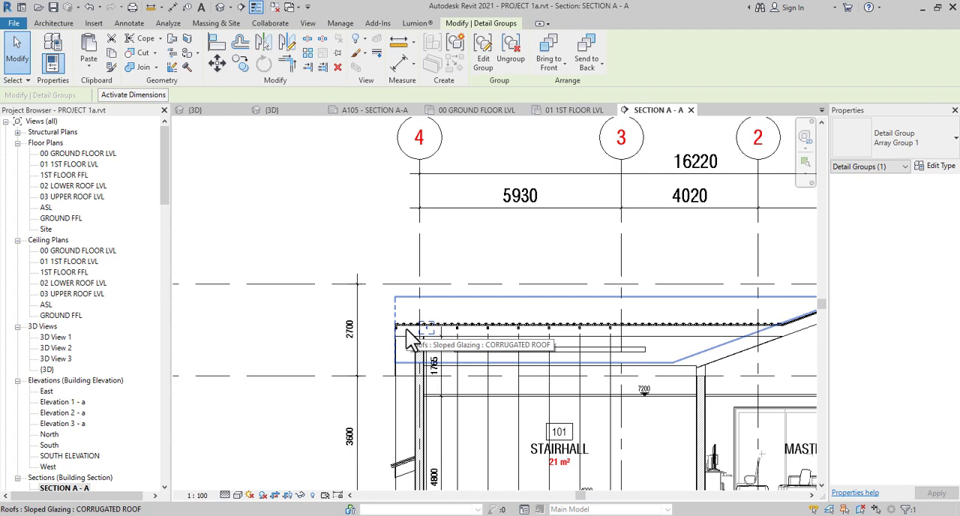
Set the lumber section array's count to 12
middle_click_drag(474, 408, 402, 136)
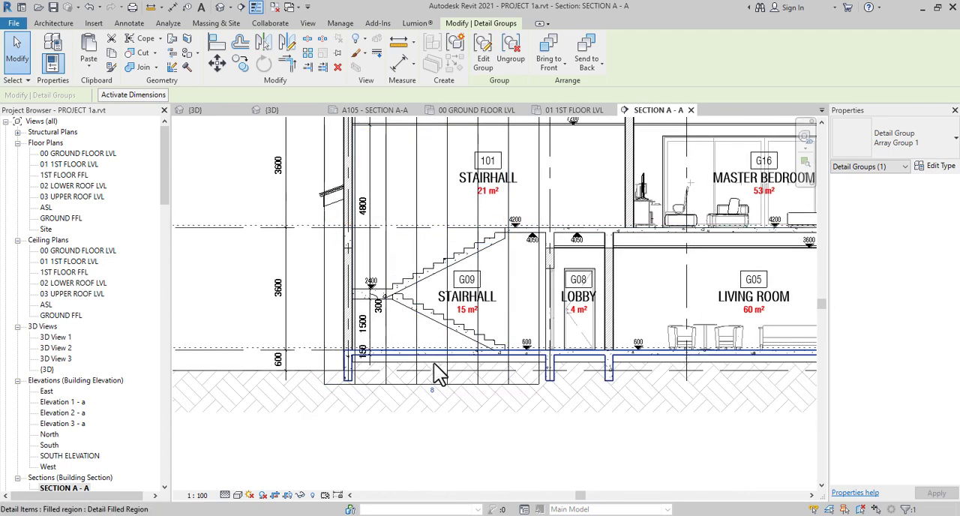
left_click(434, 392)
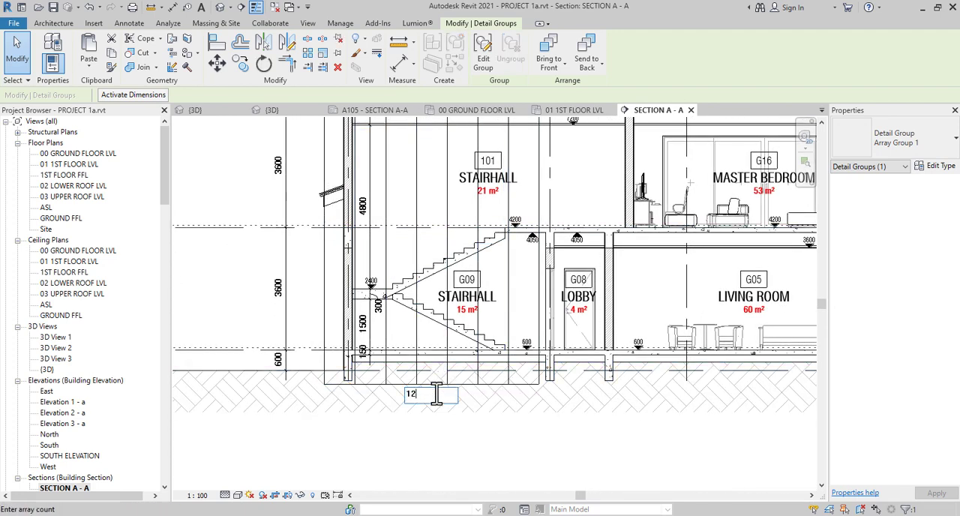
key("Return")
Set the lumber section array's count to 13 and check its extent along the flat roof
middle_click_drag(434, 450, 396, 515)
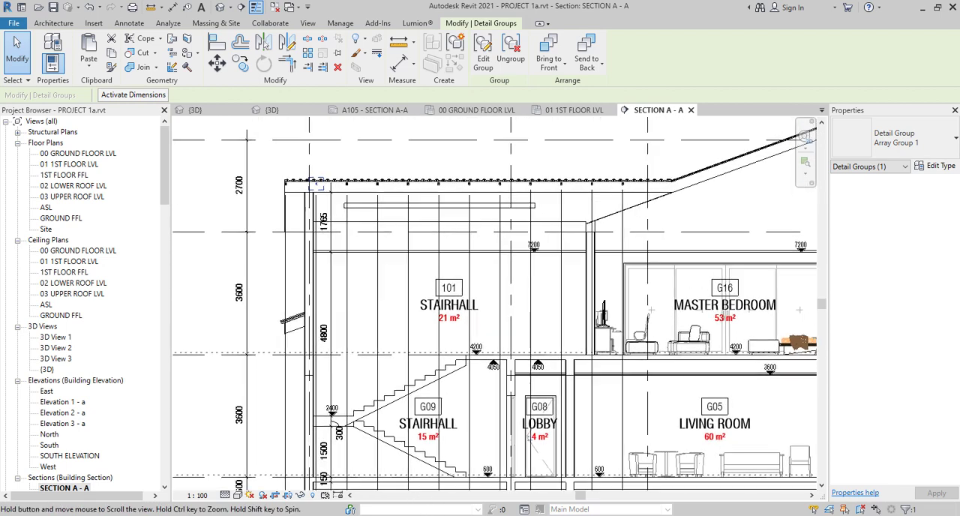
scroll(403, 412, "down", 2)
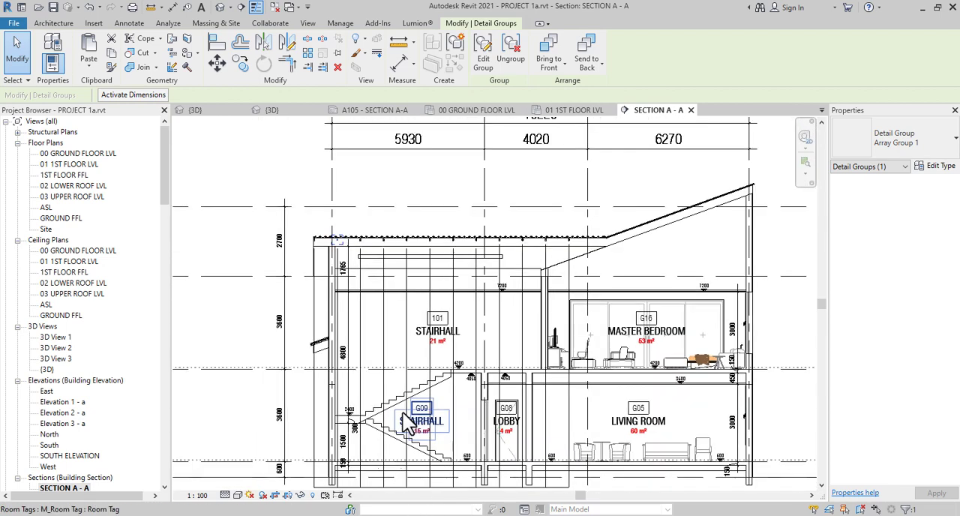
scroll(402, 420, "down", 1)
left_click(442, 488)
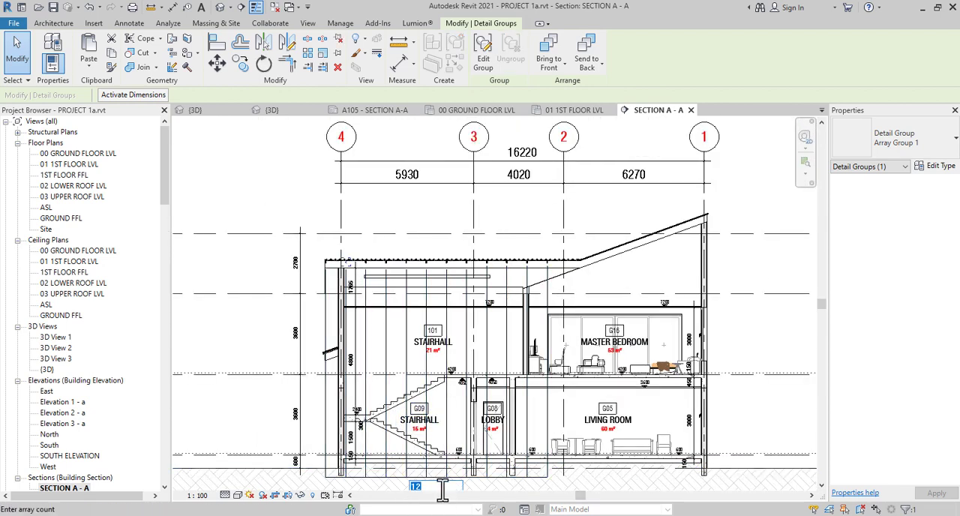
key("Return")
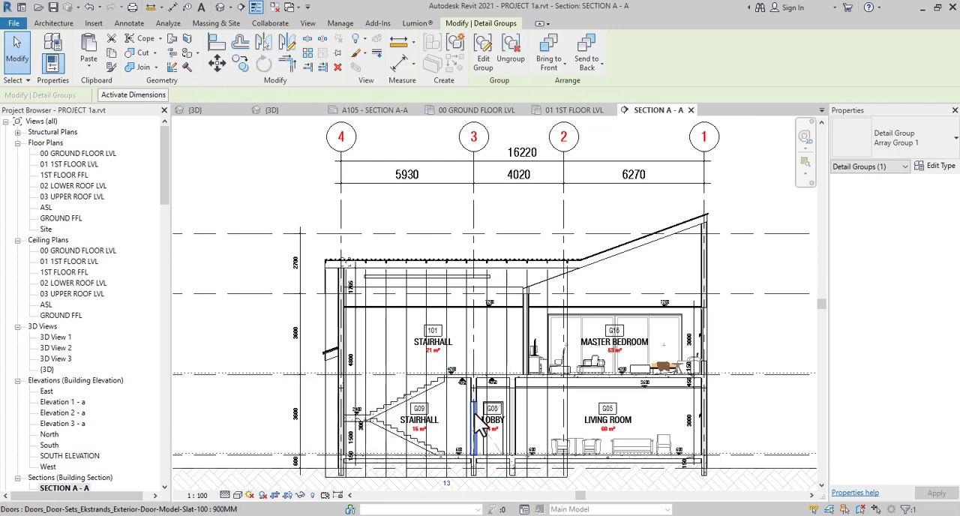
scroll(588, 258, "up", 3)
scroll(588, 259, "down", 4)
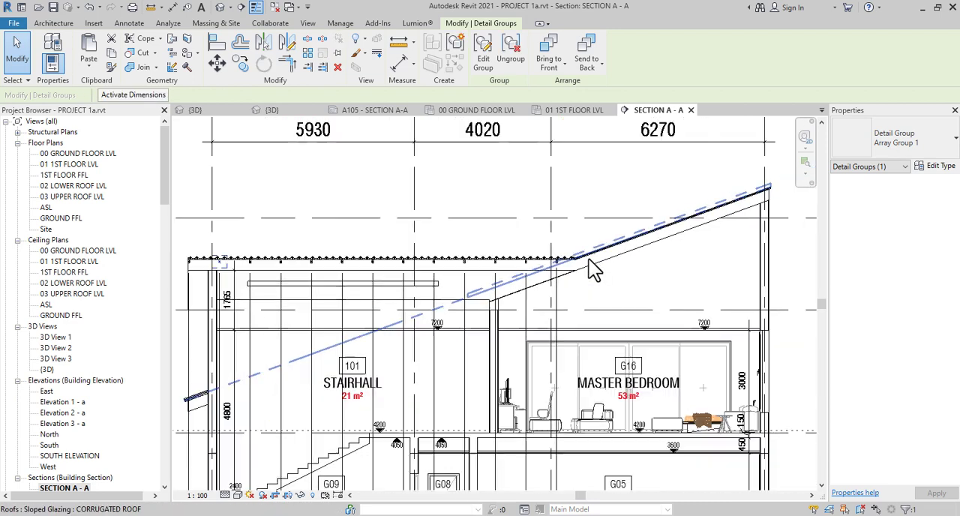
key("Escape")
scroll(474, 248, "up", 5)
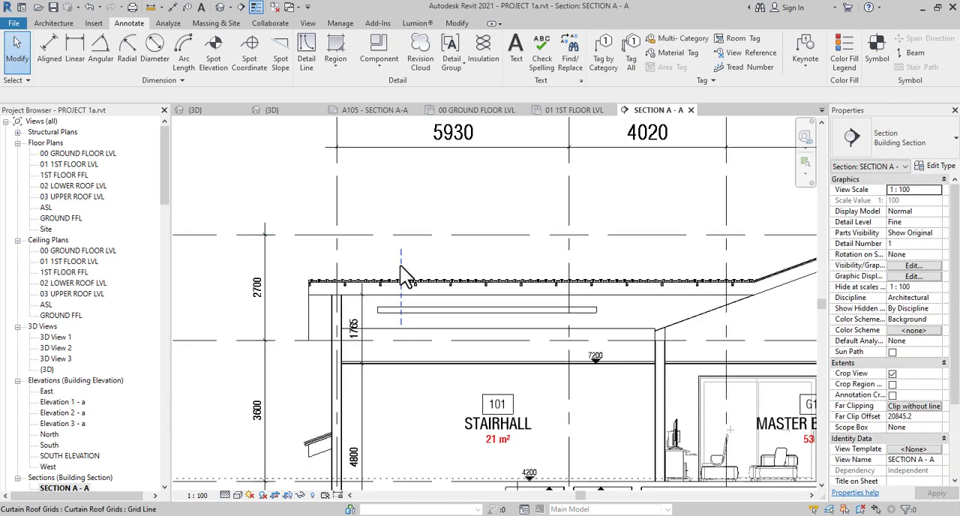
Rename the type of the horizontal 6x6 Nominal Cut Lumber-Top below the flat roof to HW RAFTERS
scroll(397, 308, "down", 3)
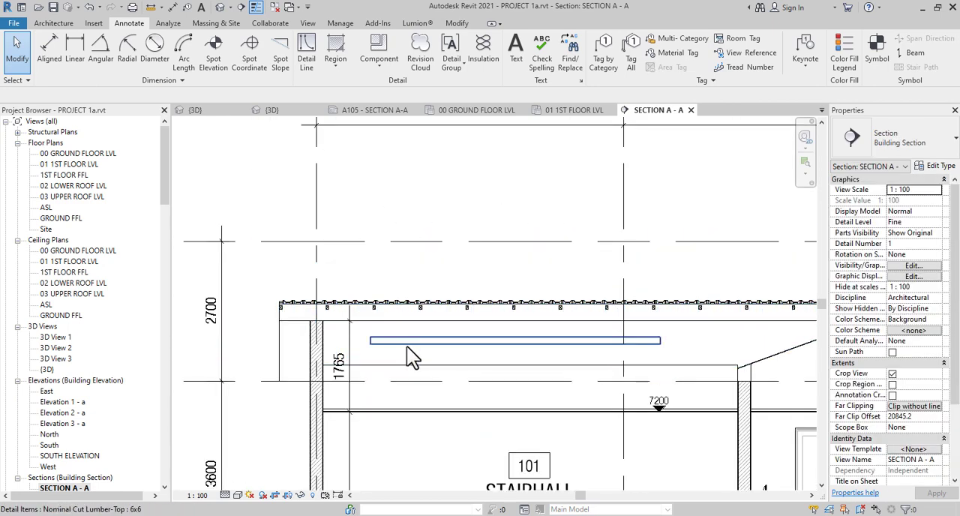
left_click(407, 346)
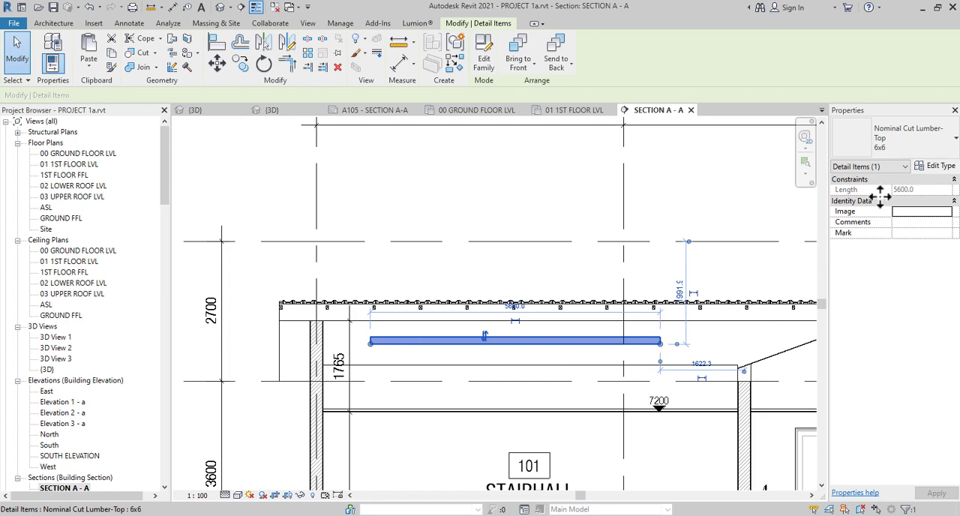
left_click(938, 165)
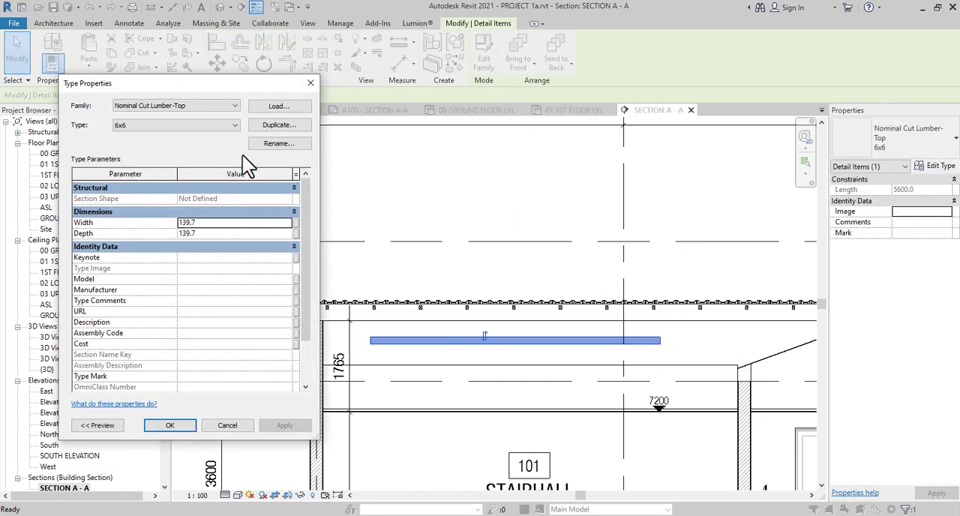
left_click(274, 145)
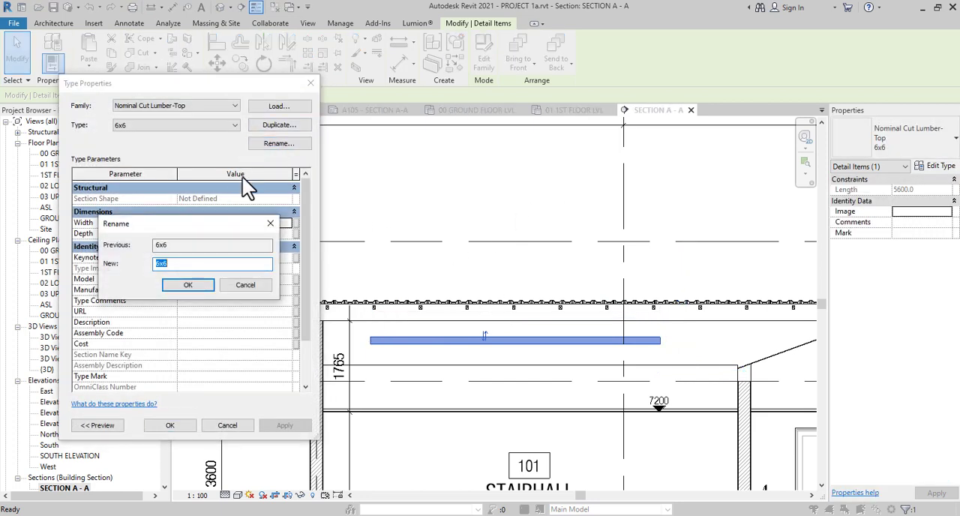
type("RAFTERS")
left_click(189, 290)
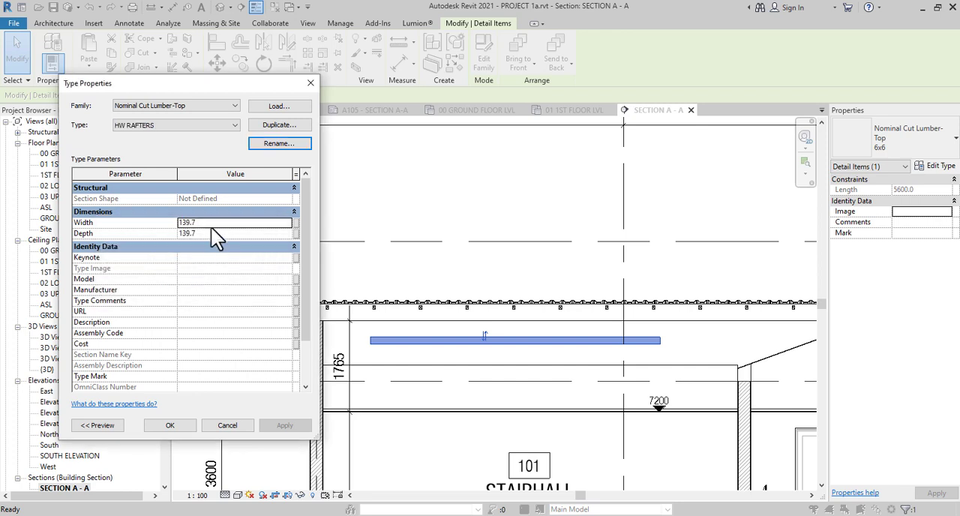
Set the HW RAFTERS type's width to 50 and depth to 150
left_click(212, 221)
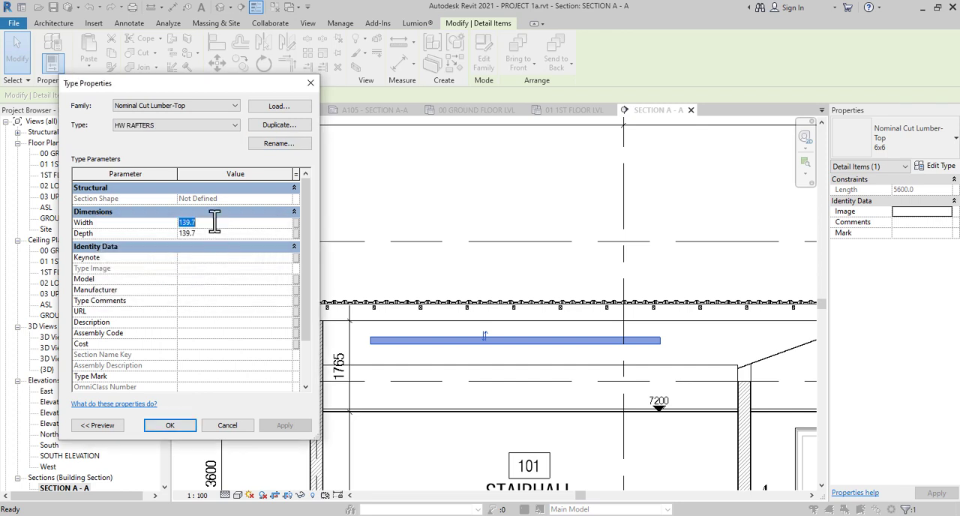
type("50")
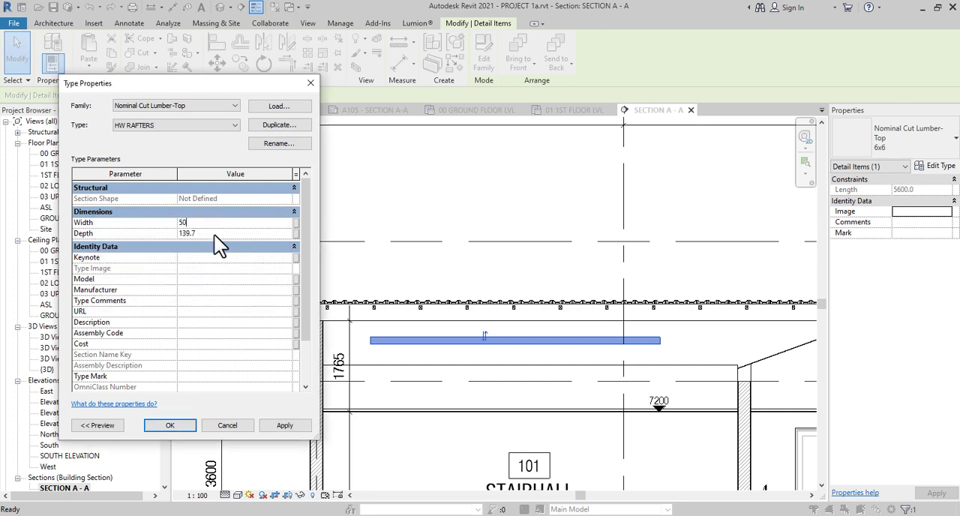
left_click(213, 234)
type("150")
left_click(184, 423)
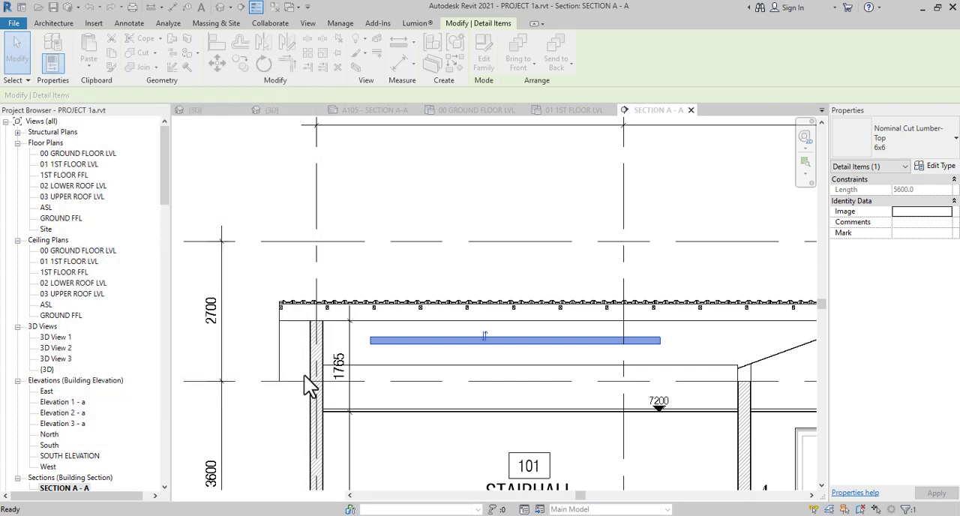
Measure the horizontal rafter's depth between its lower and upper edges with an aligned dimension
scroll(405, 349, "up", 5)
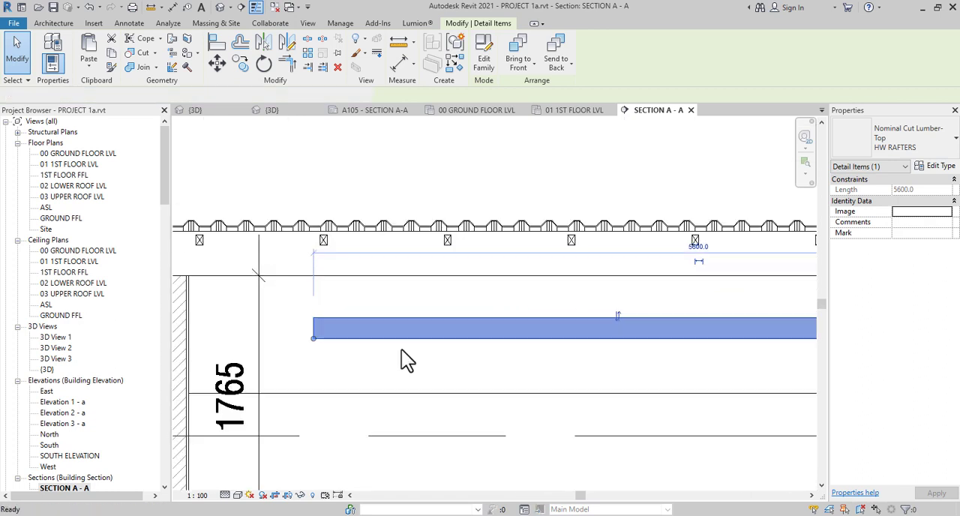
key("d")
key("i")
scroll(408, 338, "up", 2)
left_click(407, 335)
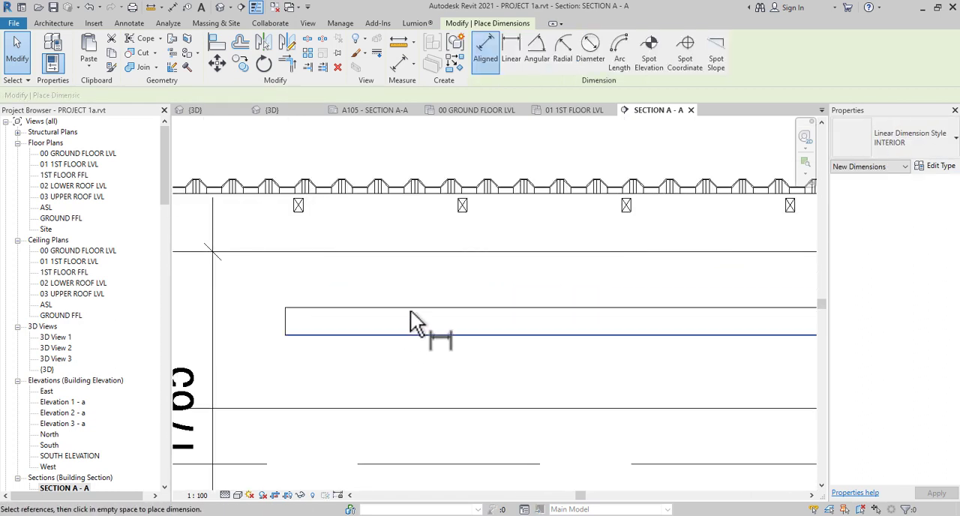
left_click(411, 307)
key("Escape")
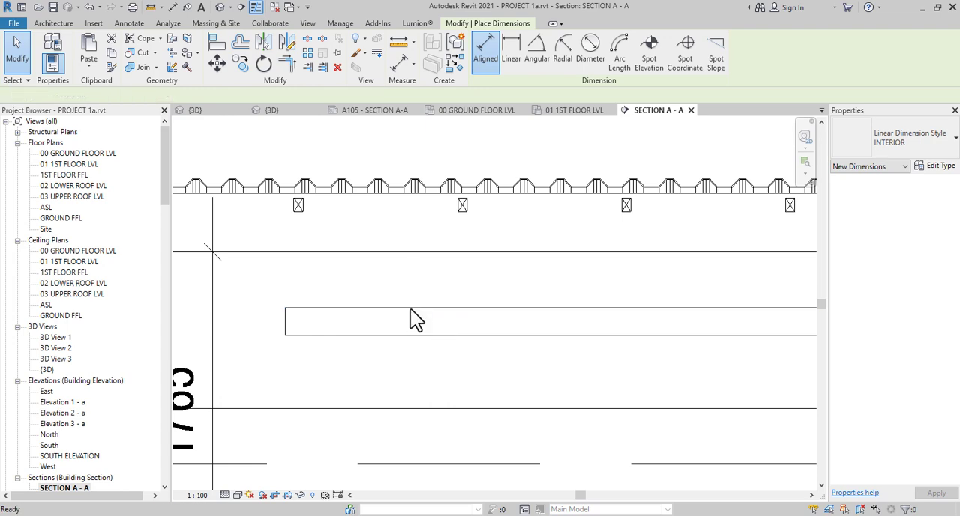
Align the upper edge of the horizontal HW RAFTERS member with the lower edge of the lumber sections under the flat roof
key("Escape")
scroll(417, 319, "down", 3)
key("a")
key("l")
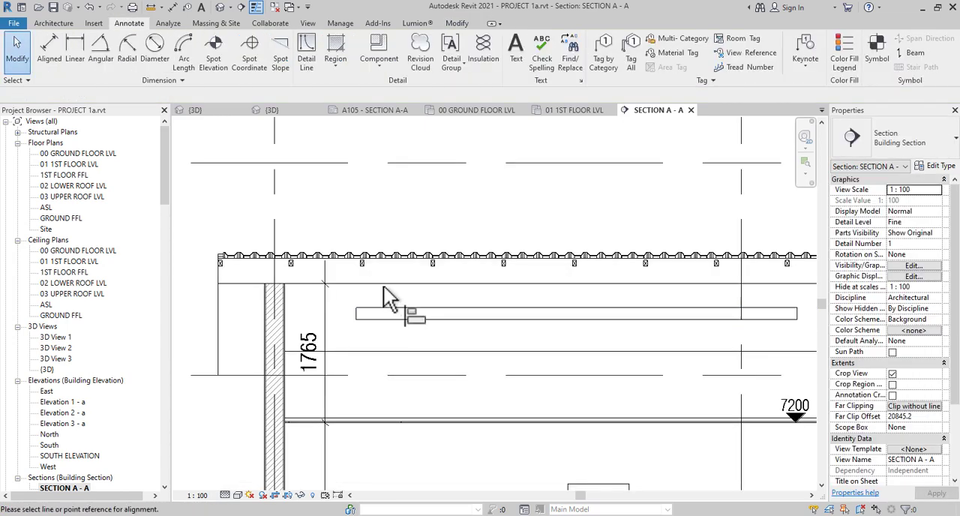
scroll(356, 265, "up", 3)
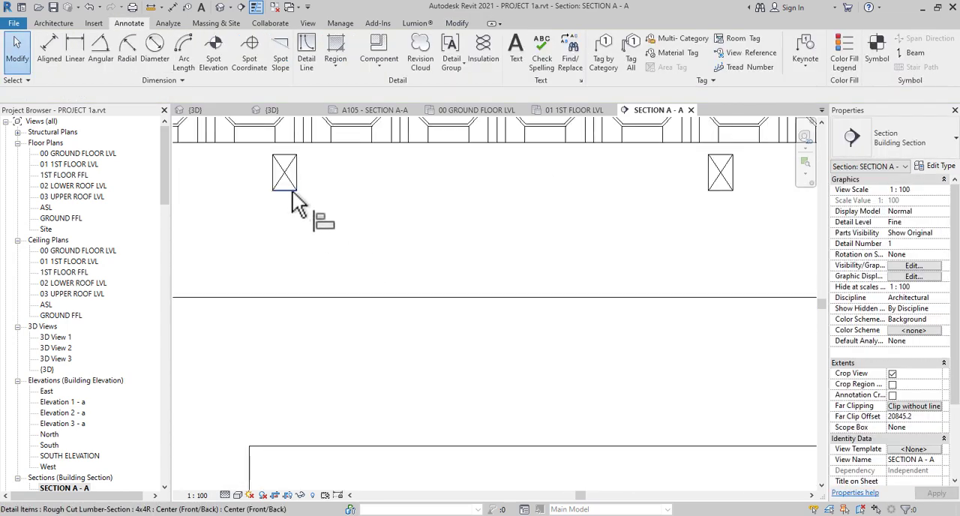
left_click(294, 191)
left_click(408, 447)
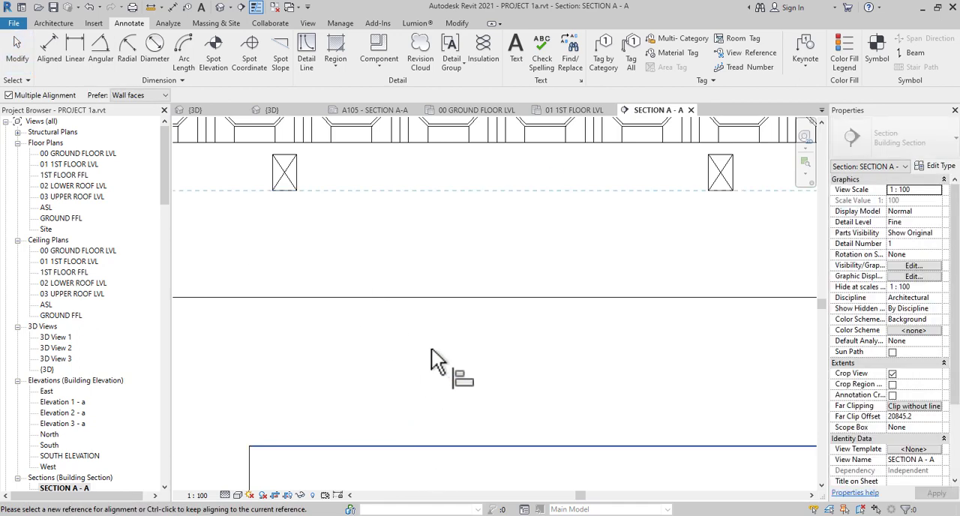
scroll(431, 348, "down", 3)
key("Escape")
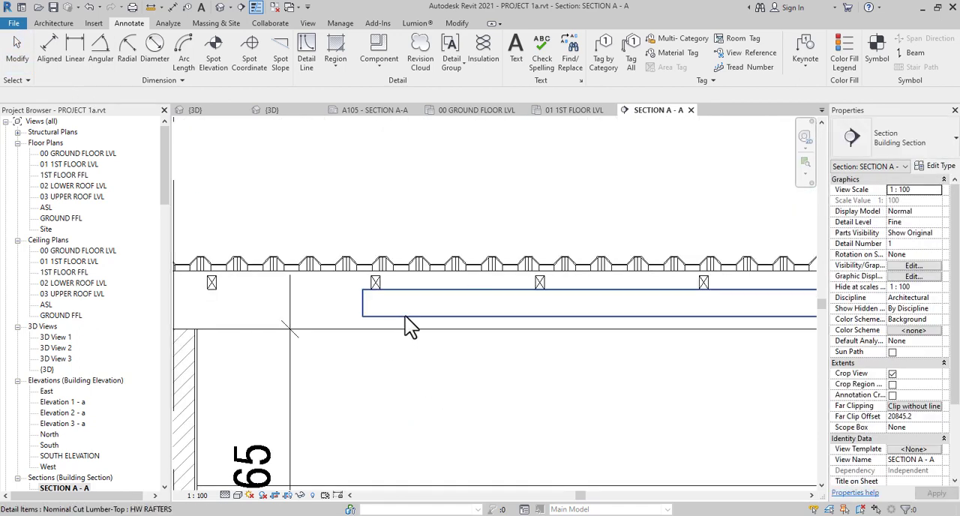
Extend the rafter's outer end to the flat roof's free edge, beyond the wall at grid 4
left_click(397, 317)
middle_click_drag(415, 336, 585, 349)
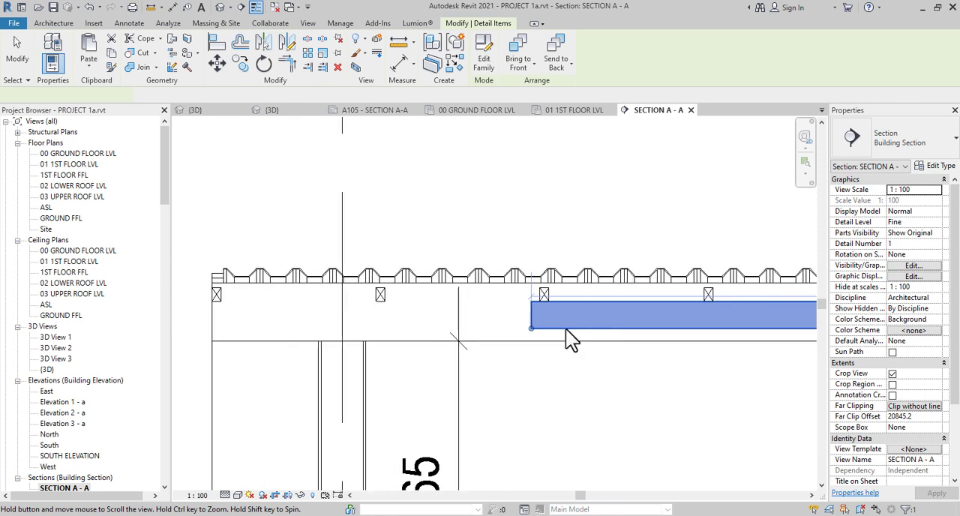
scroll(565, 328, "down", 1)
left_click_drag(539, 327, 301, 342)
scroll(301, 342, "down", 2)
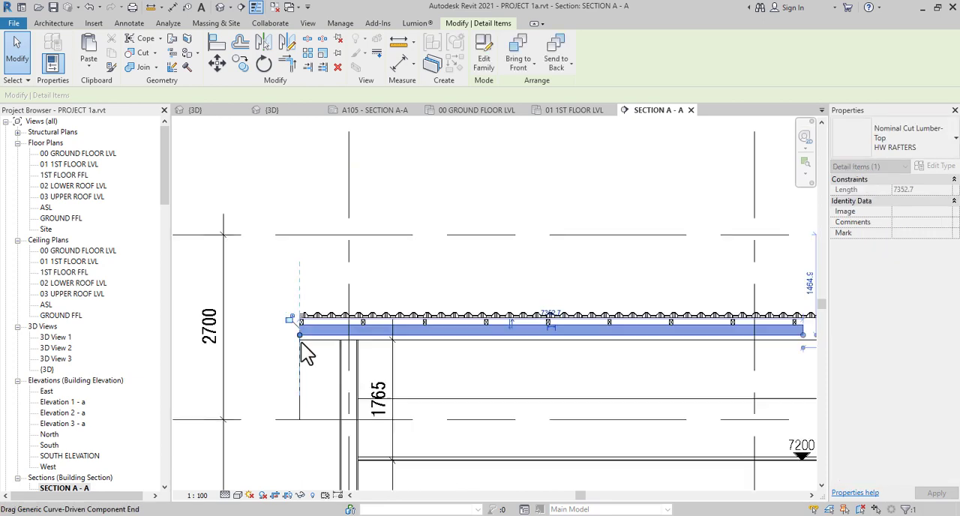
Extend the rafter's other end to the junction of the flat roof and the sloped roof
mouse_move(544, 357)
middle_mouse_down()
mouse_move(500, 381)
mouse_move(572, 360)
mouse_move(562, 354)
middle_mouse_up()
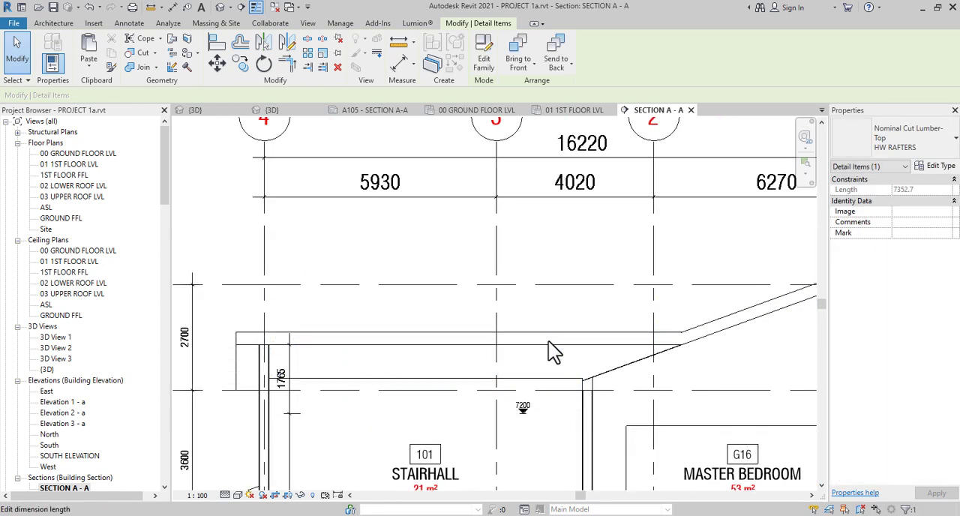
scroll(535, 350, "up", 2)
mouse_move(517, 343)
left_mouse_down()
mouse_move(743, 348)
mouse_move(664, 356)
left_mouse_up()
scroll(743, 348, "up", 3)
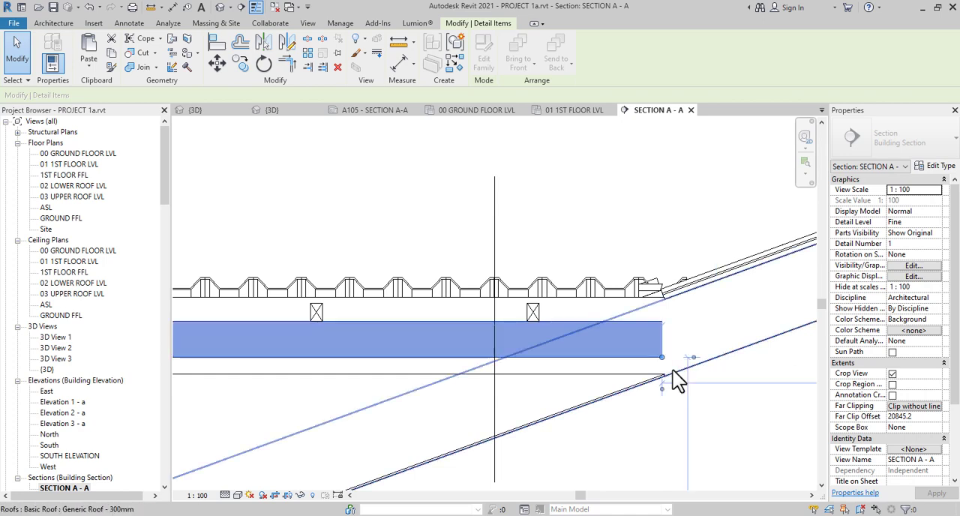
scroll(672, 370, "down", 3)
key("Escape")
scroll(574, 264, "down", 2)
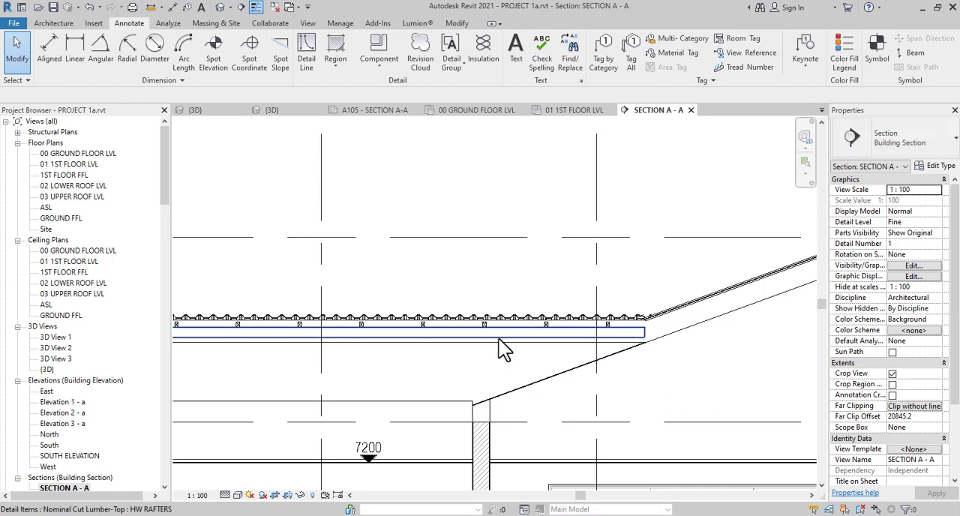
scroll(499, 339, "down", 2)
middle_click_drag(492, 378, 676, 377)
scroll(488, 370, "up", 2)
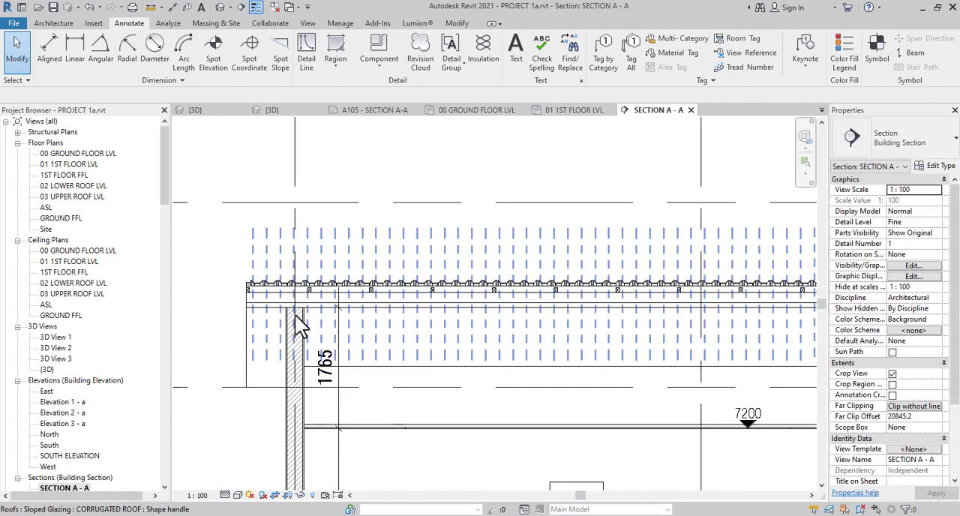
scroll(300, 324, "up", 2)
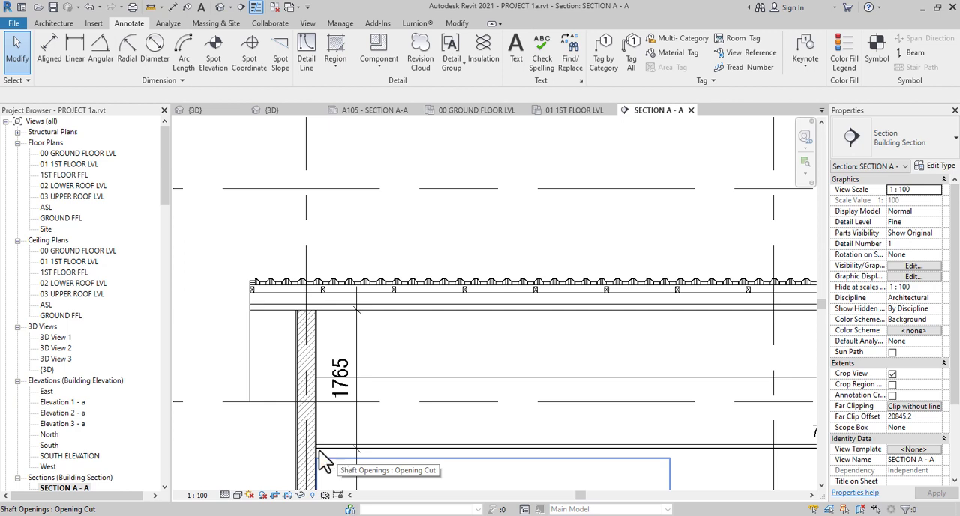
scroll(324, 288, "up", 4)
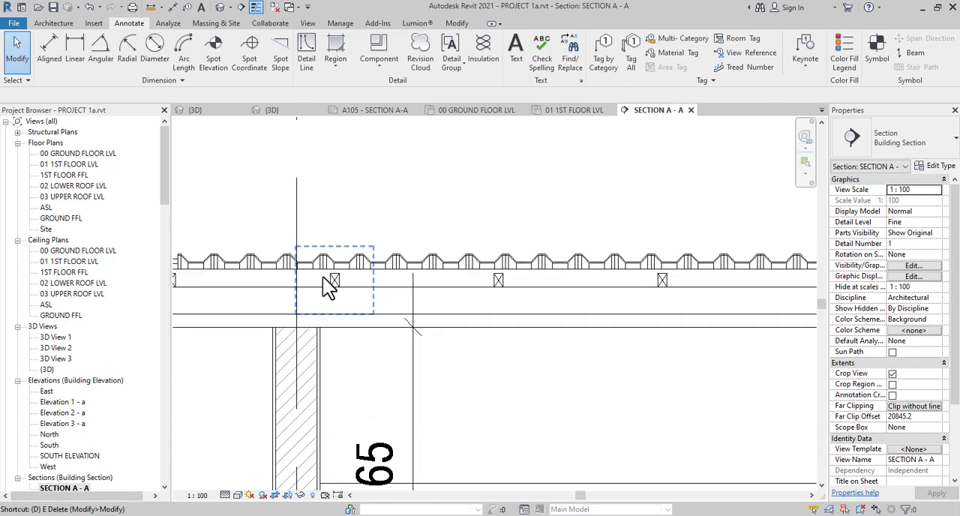
key("d")
key("i")
scroll(307, 338, "up", 4)
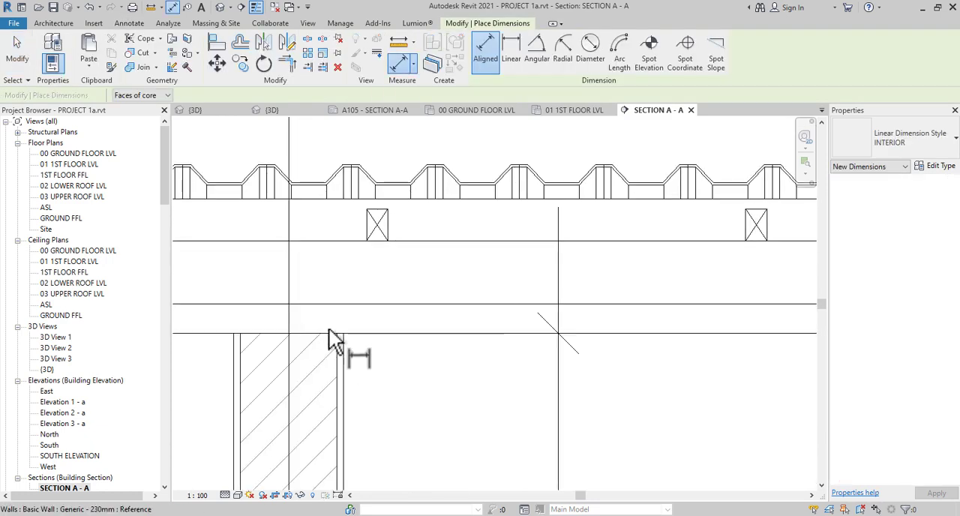
scroll(352, 327, "down", 2)
key("Escape")
key("Escape")
scroll(350, 341, "down", 1)
scroll(344, 333, "down", 1)
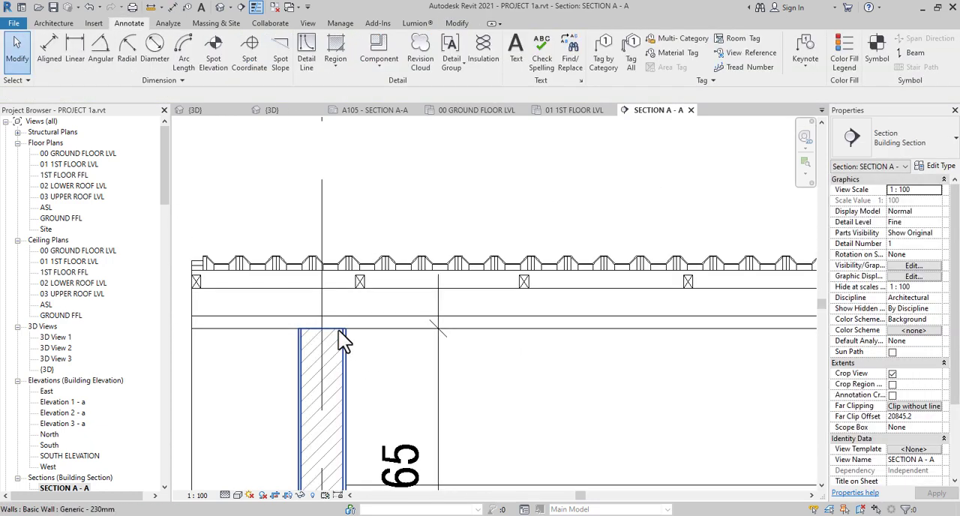
key("d")
key("i")
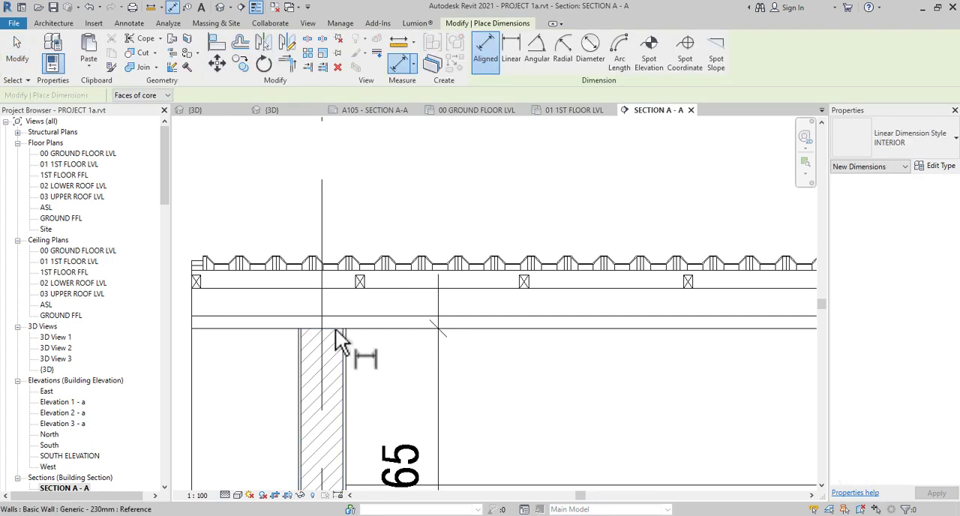
scroll(338, 327, "up", 3)
key("Escape")
key("Escape")
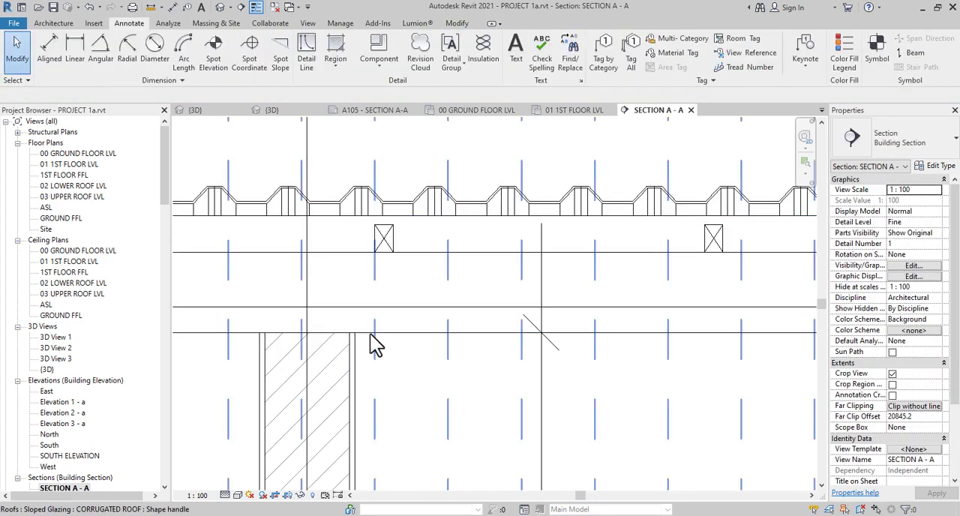
key("d")
key("l")
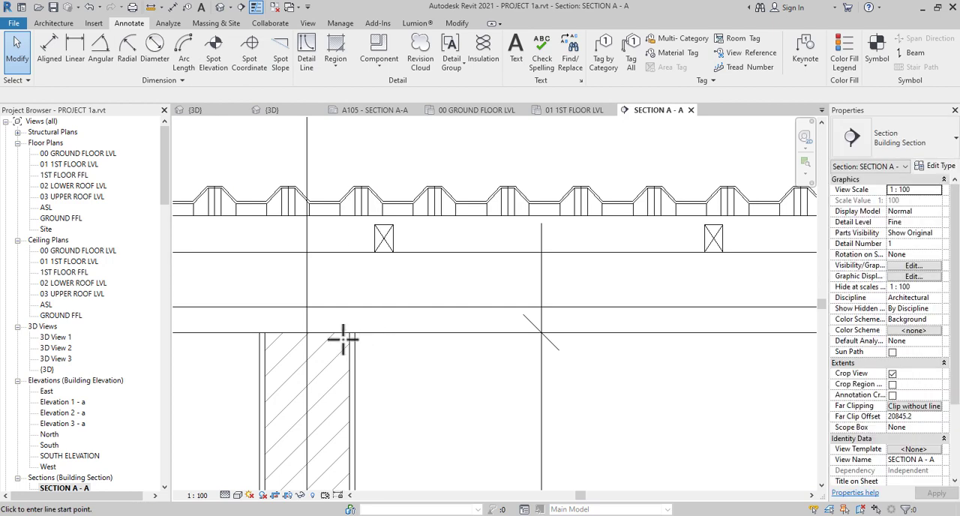
key("Escape")
key("Escape")
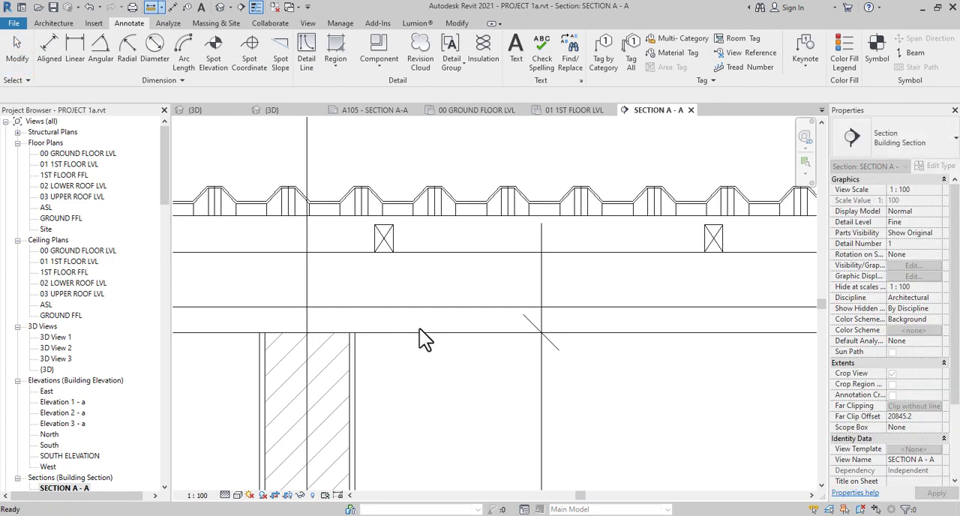
scroll(419, 328, "down", 4)
scroll(420, 332, "up", 3)
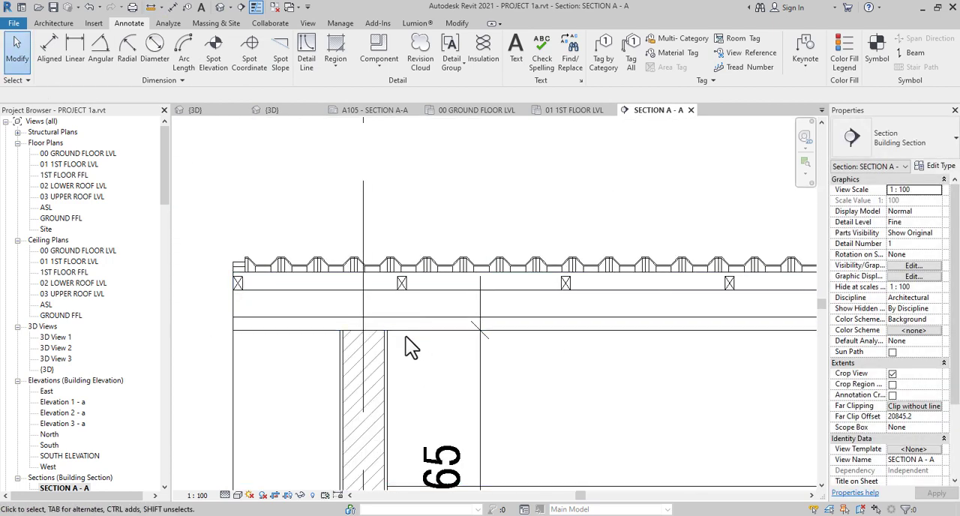
Measure the gap between the rafter's lower edge and the wall-top level with an aligned dimension
key("d")
key("i")
left_click(425, 317)
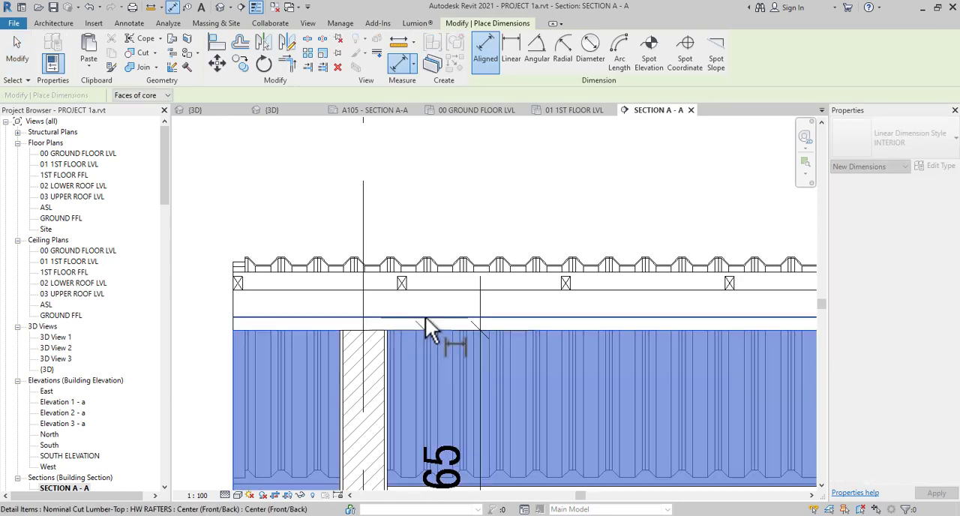
key("Escape")
key("Escape")
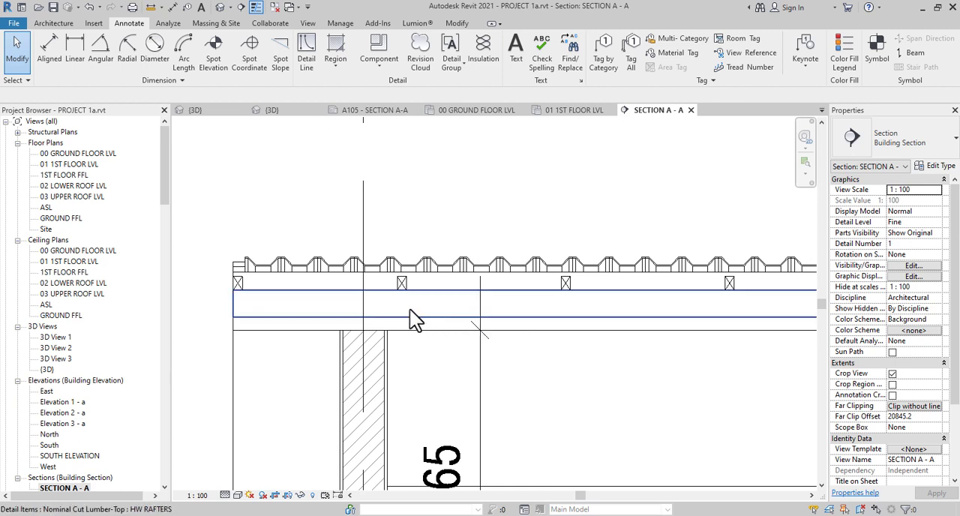
Place another 4x4R Rough Cut Lumber-Section on top of the wall at grid 4, centred on the grid line under the rafter
scroll(382, 315, "down", 2)
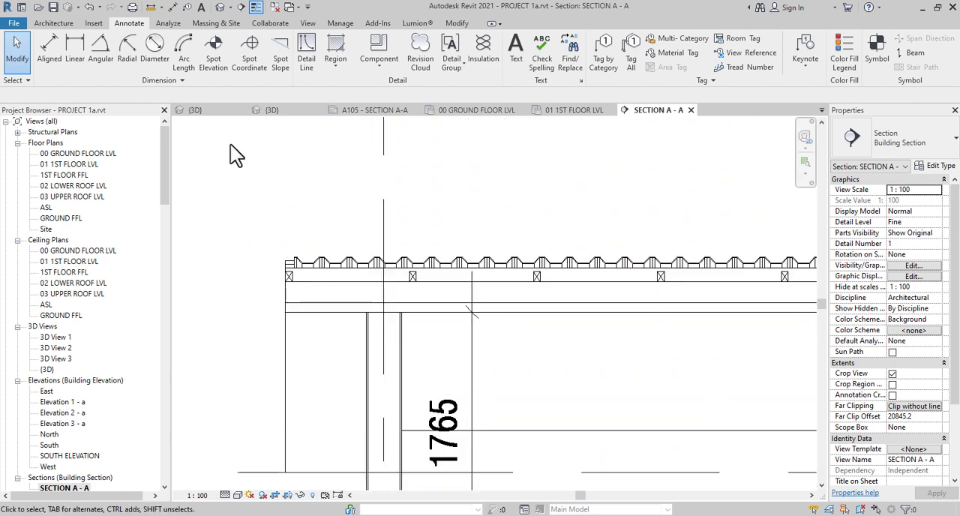
scroll(417, 275, "up", 2)
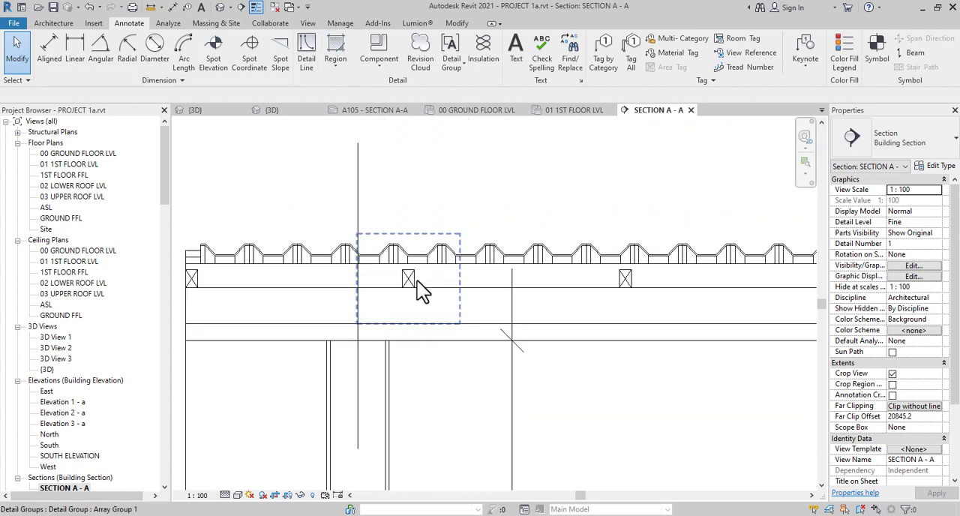
left_click(200, 286)
key("c")
key("s")
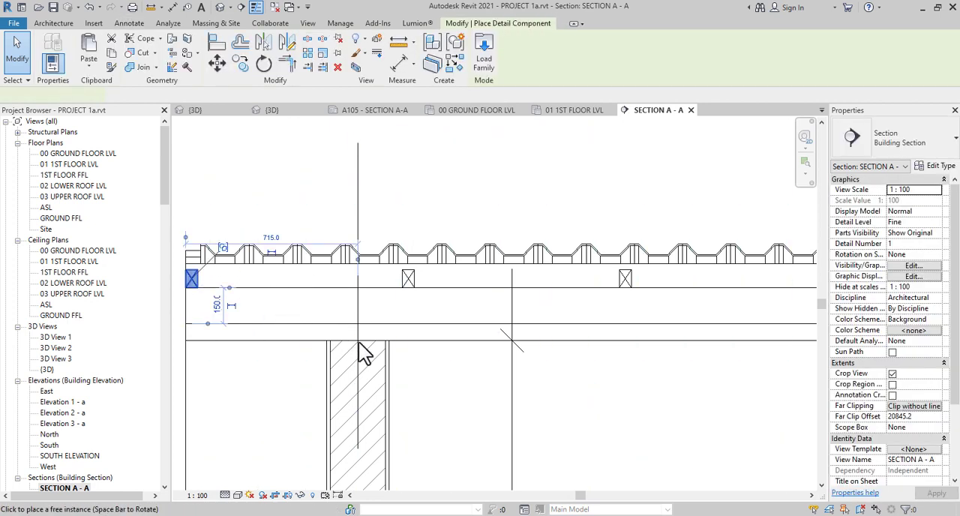
scroll(363, 353, "up", 1)
scroll(363, 352, "up", 1)
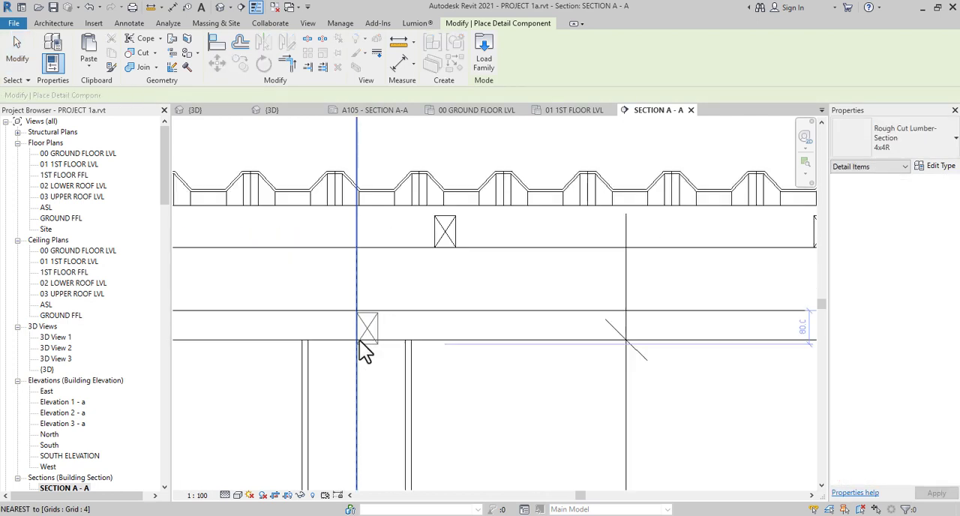
scroll(363, 352, "up", 1)
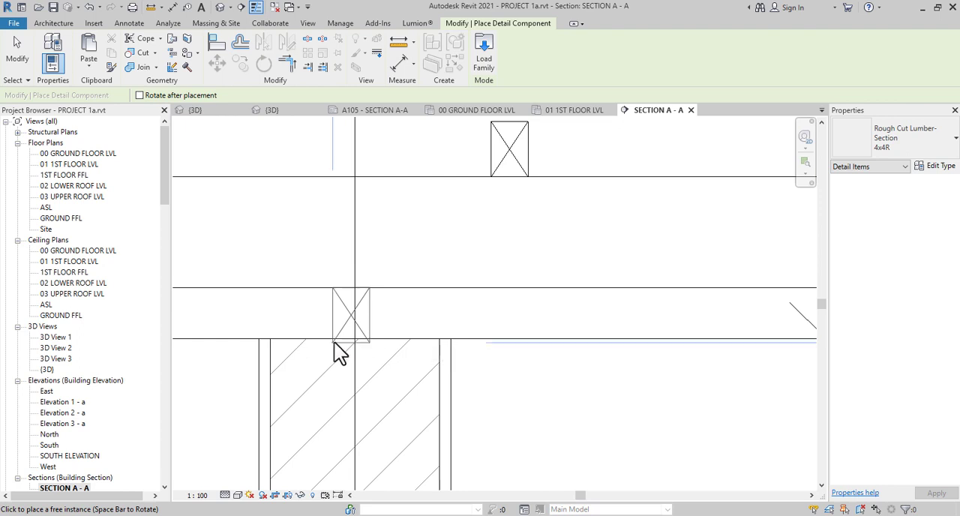
left_click(336, 343)
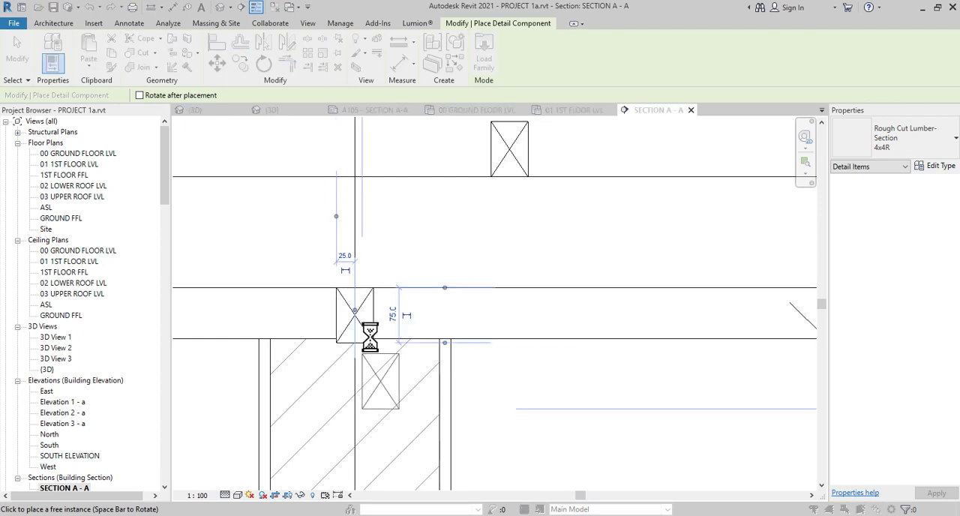
key("F1")
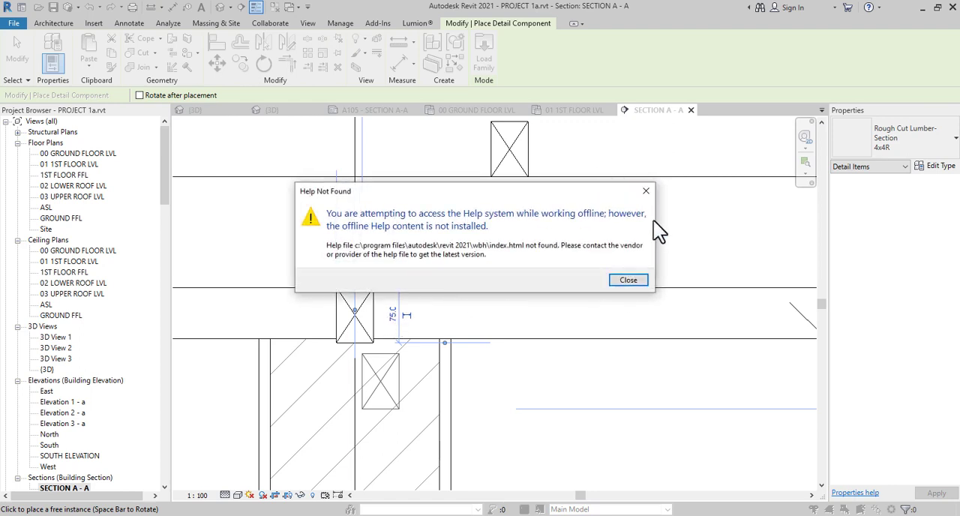
left_click(646, 190)
left_click(645, 190)
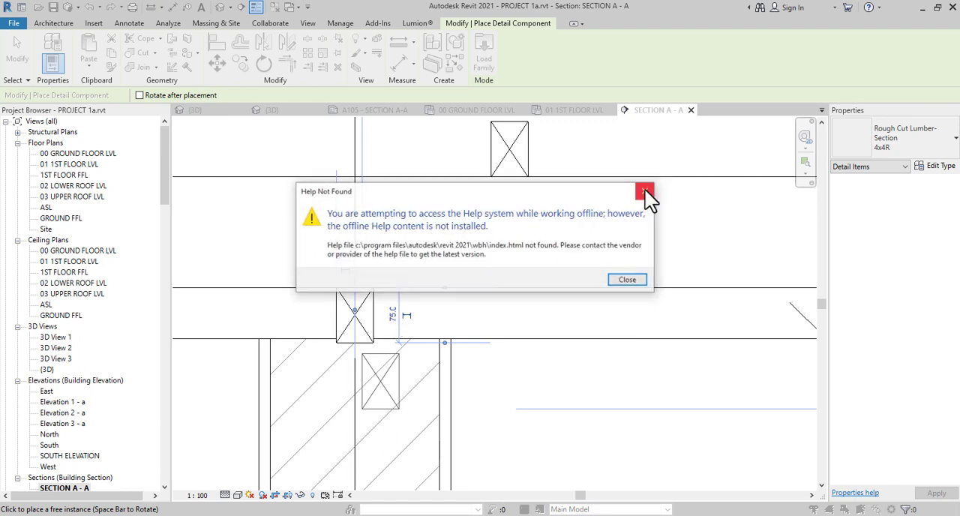
left_click(645, 190)
left_click(645, 189)
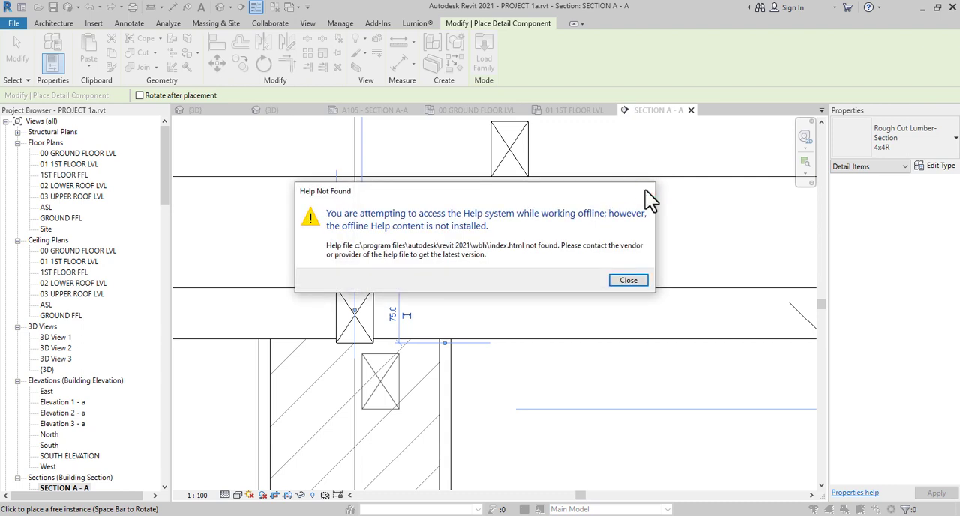
left_click(645, 190)
left_click(645, 190)
left_click(645, 190)
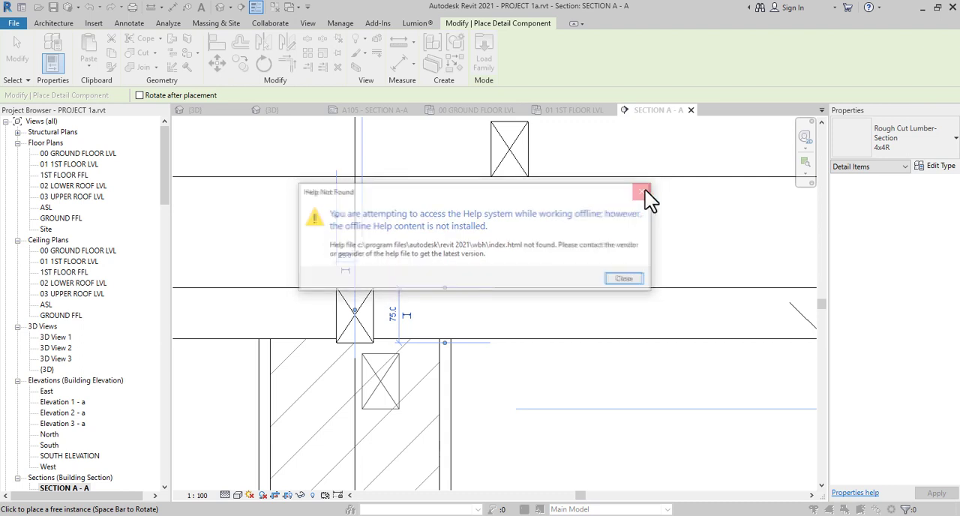
left_click(645, 190)
left_click(645, 189)
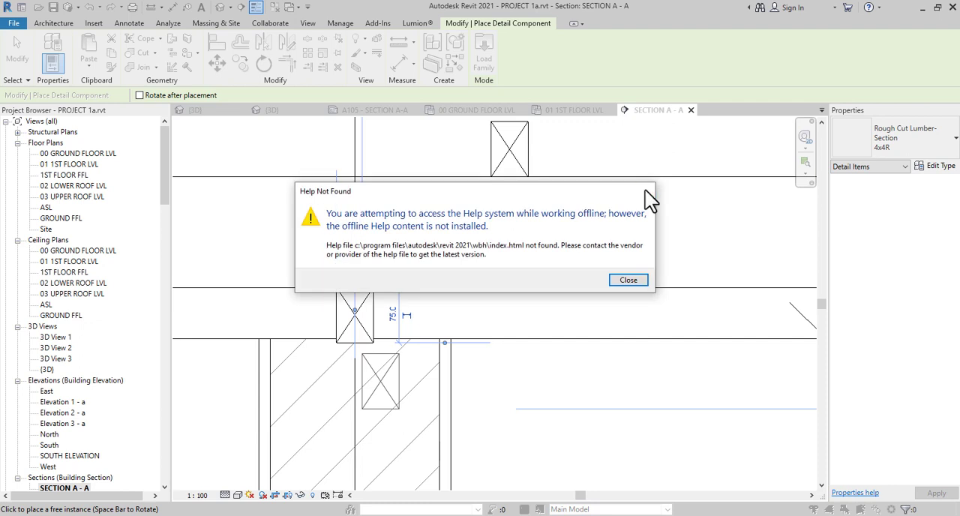
left_click(645, 190)
left_click(631, 281)
left_click(630, 281)
left_click(629, 280)
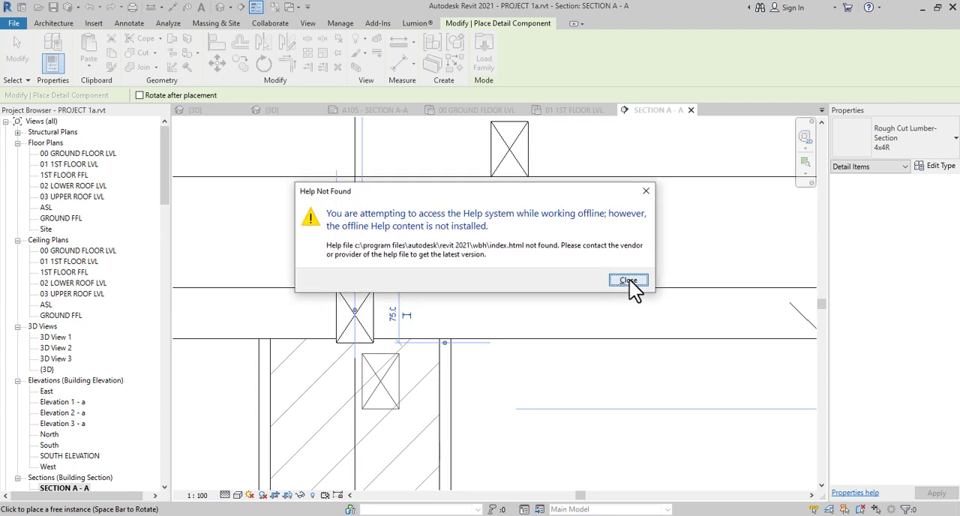
left_click(630, 280)
left_click(630, 280)
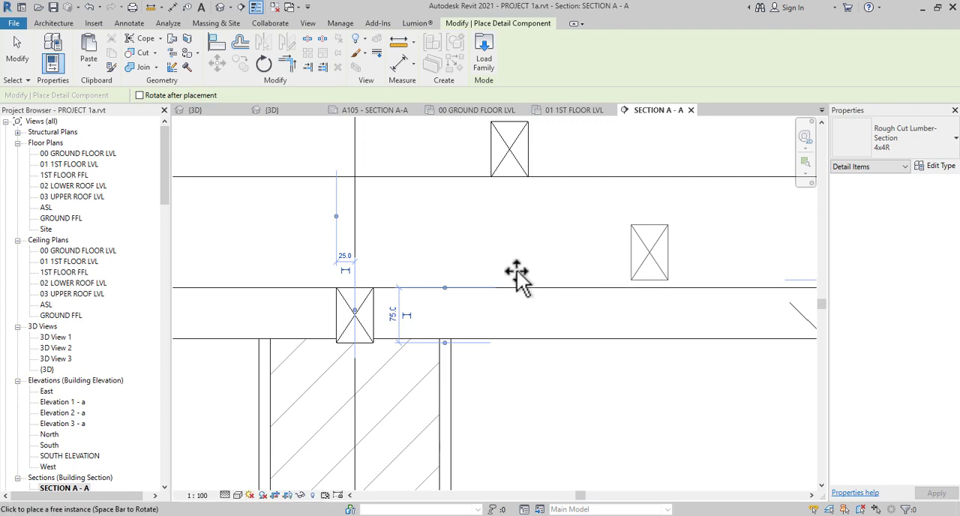
key("Escape")
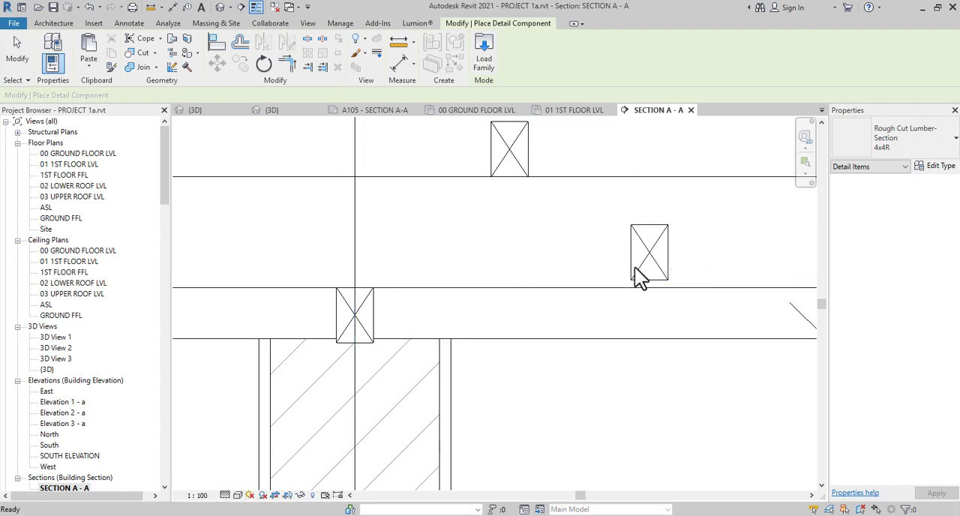
Delete the stray 4x4R lumber section floating above the rafter, beside the wall plate at grid 4
key("Escape")
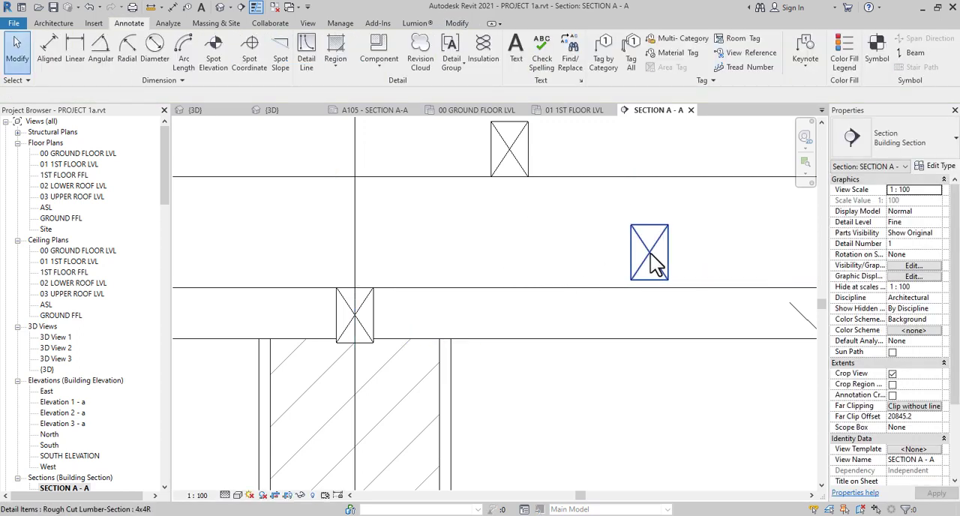
left_click(650, 254)
key("Delete")
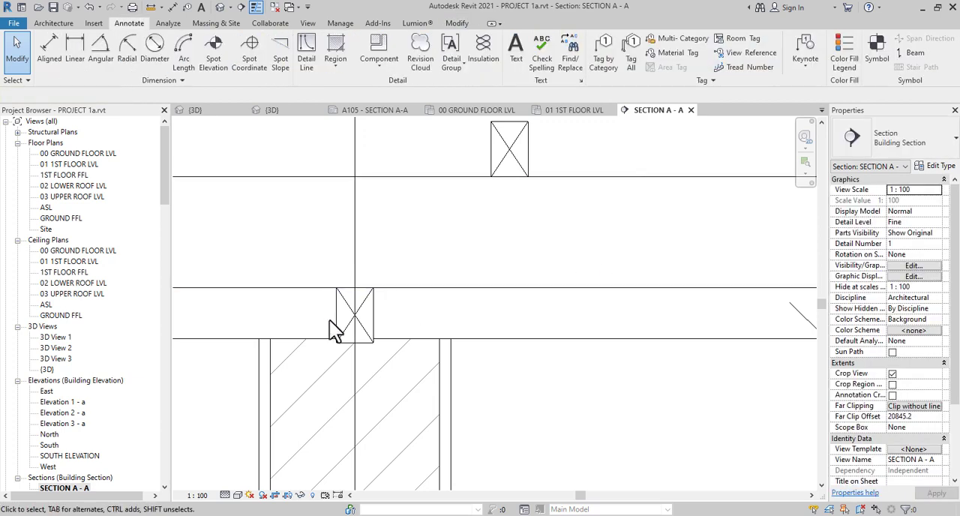
Examine the flat roof's rafter, its lumber sections and the wall plate at grid 4 in relation to the whole section
scroll(349, 324, "down", 2)
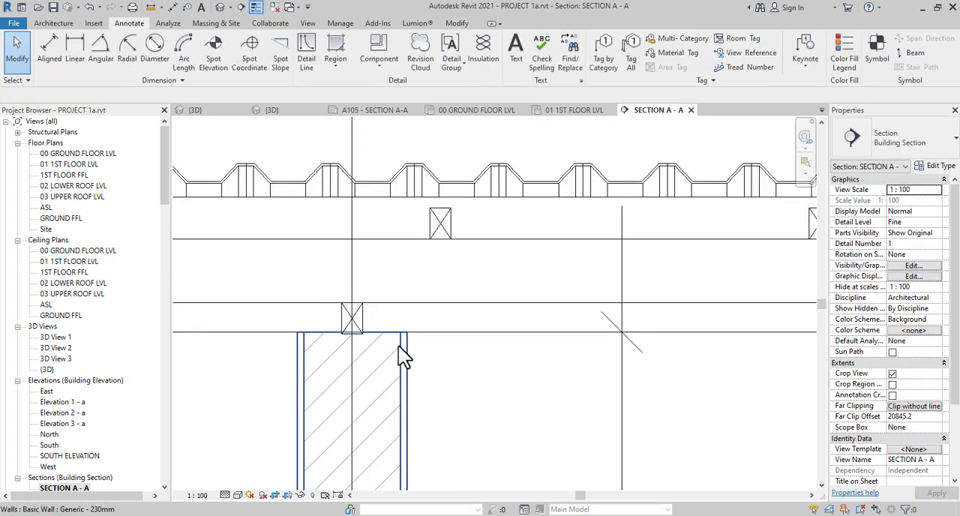
scroll(398, 346, "down", 2)
scroll(377, 335, "down", 4)
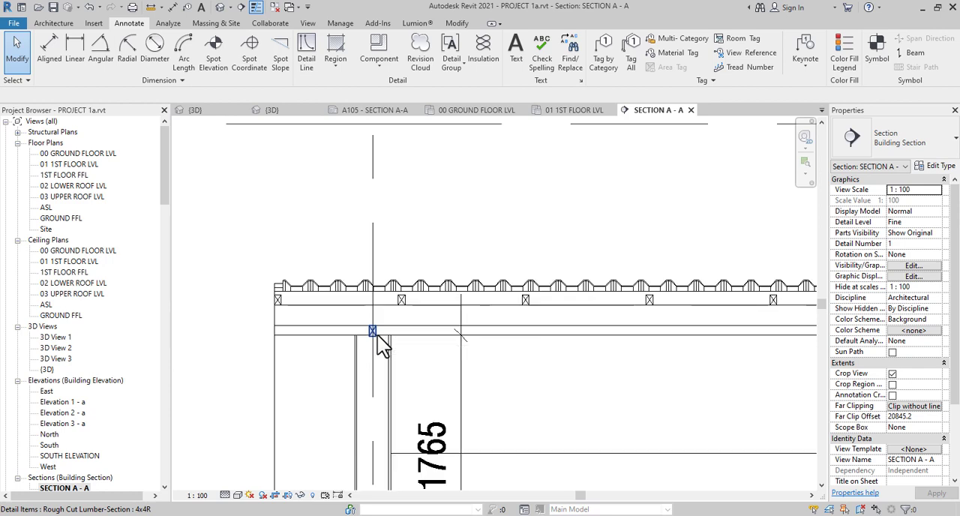
middle_click_drag(443, 379, 264, 343)
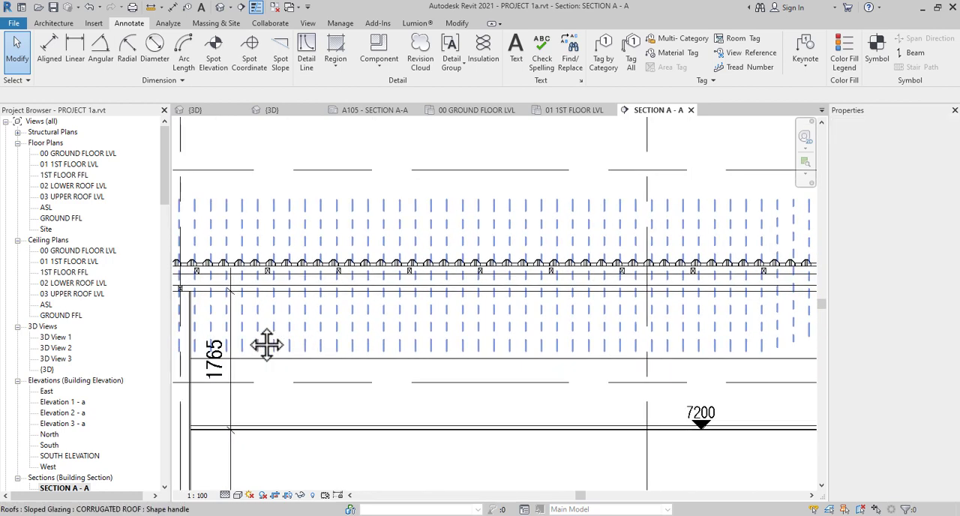
scroll(251, 335, "down", 2)
scroll(462, 300, "down", 2)
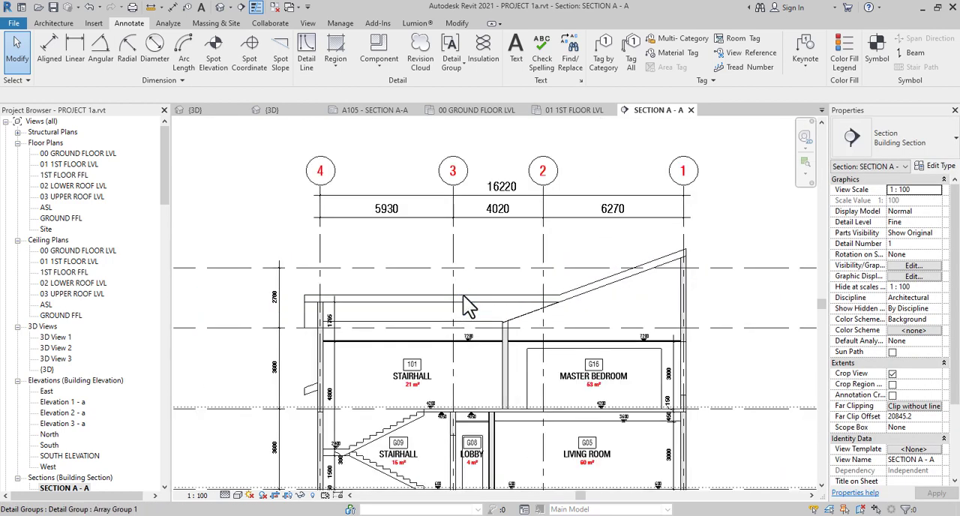
scroll(330, 311, "up", 6)
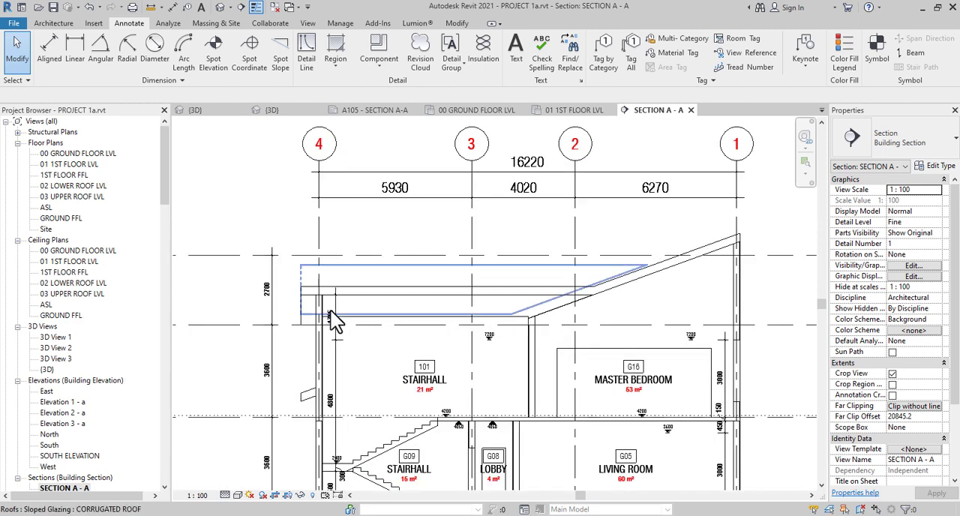
scroll(332, 273, "down", 2)
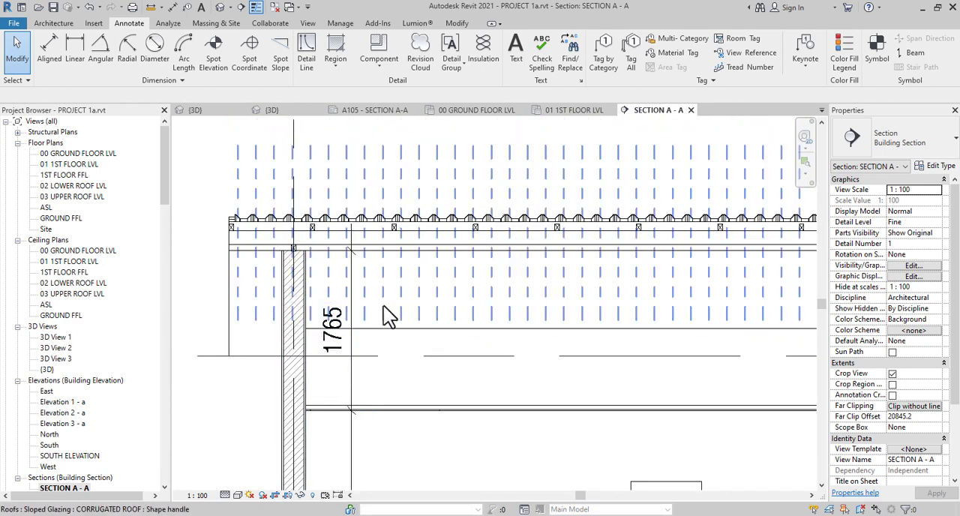
scroll(383, 305, "down", 2)
scroll(333, 364, "up", 2)
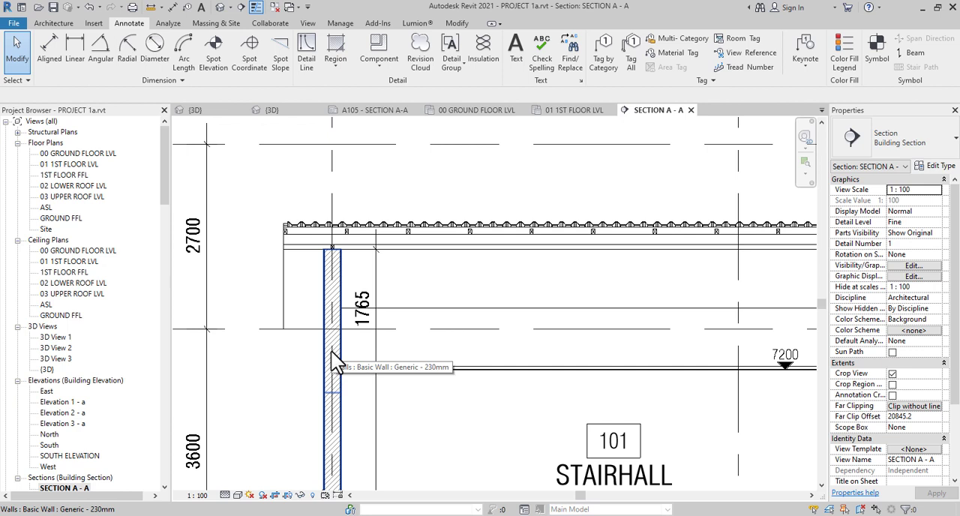
scroll(336, 363, "down", 1)
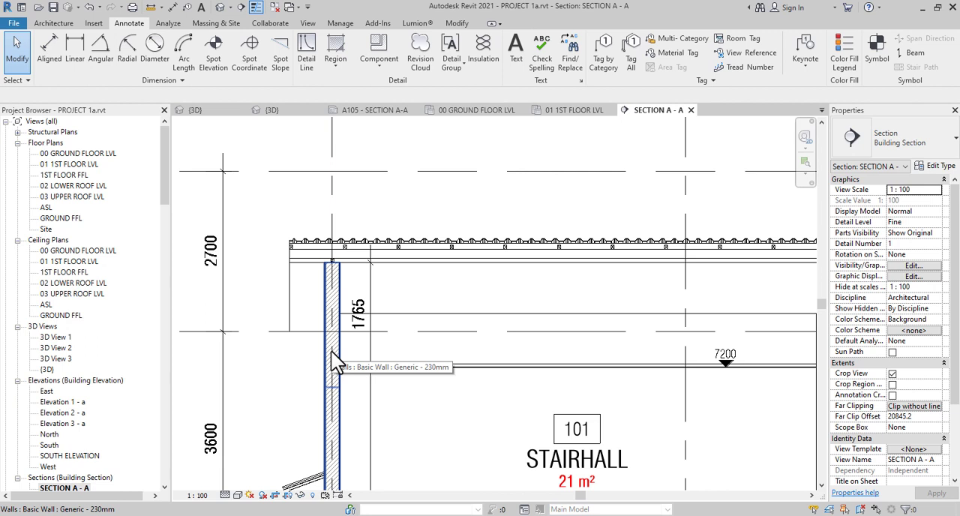
Copy the flat roof's hardwood rafter 1200 mm straight down
left_click(496, 271)
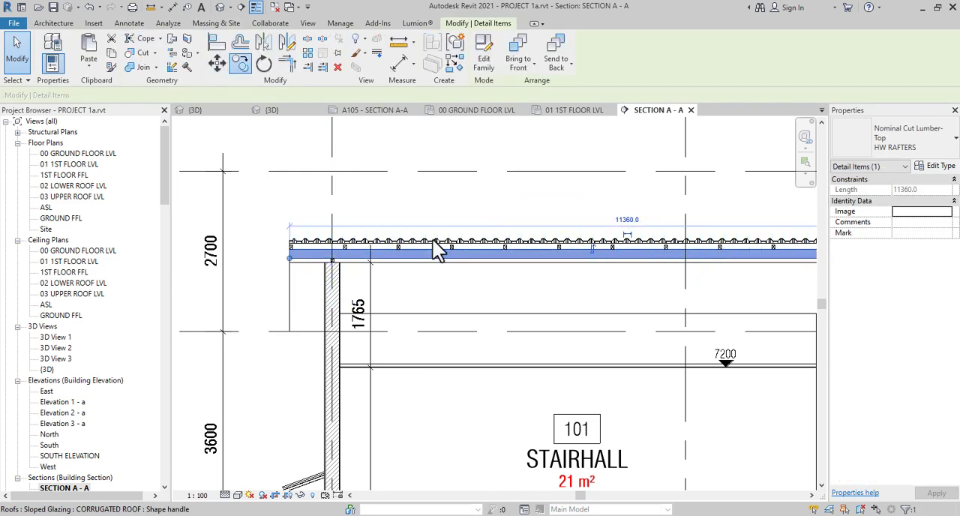
scroll(459, 267, "up", 1)
scroll(460, 265, "up", 2)
left_click(482, 231)
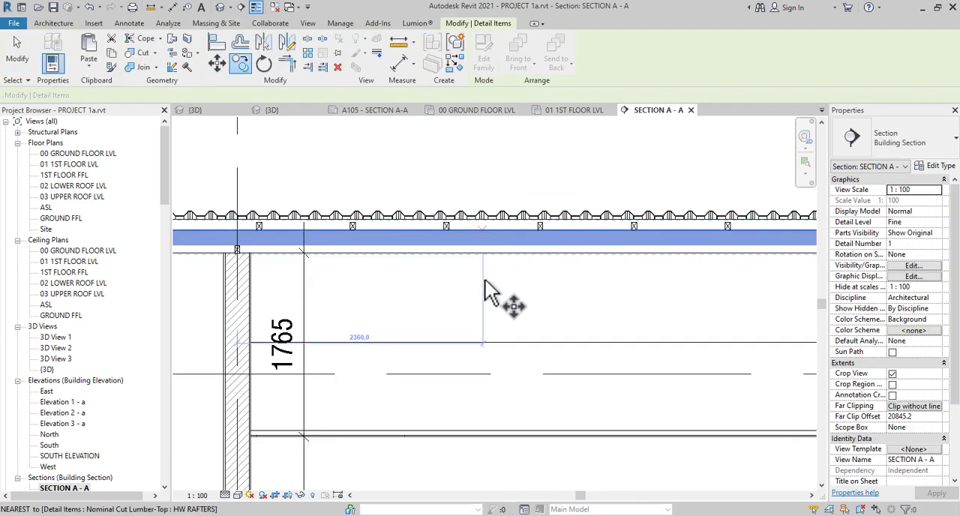
type("1200")
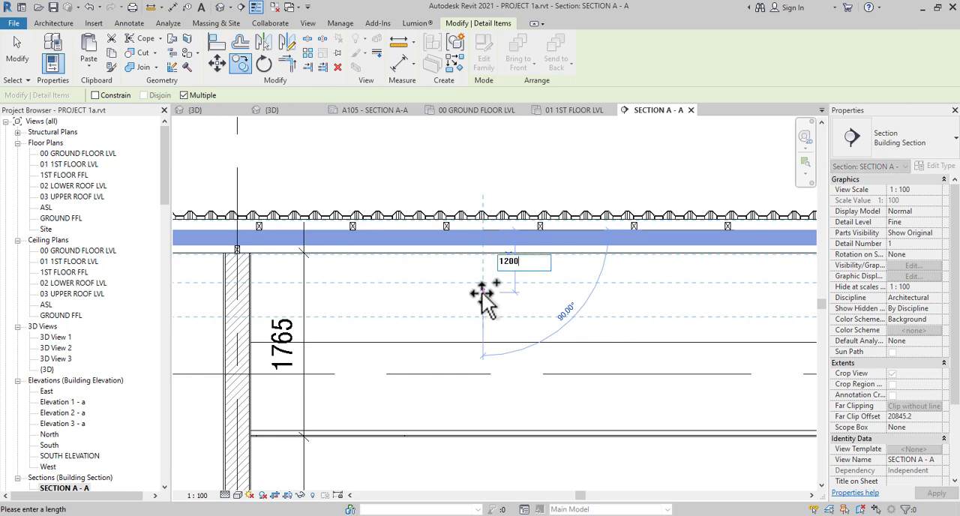
key("Return")
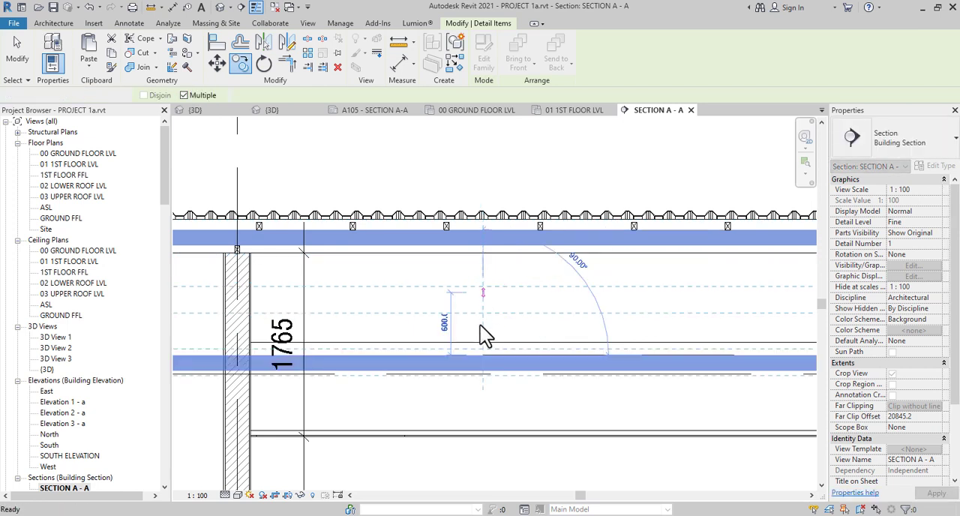
key("Escape")
key("Escape")
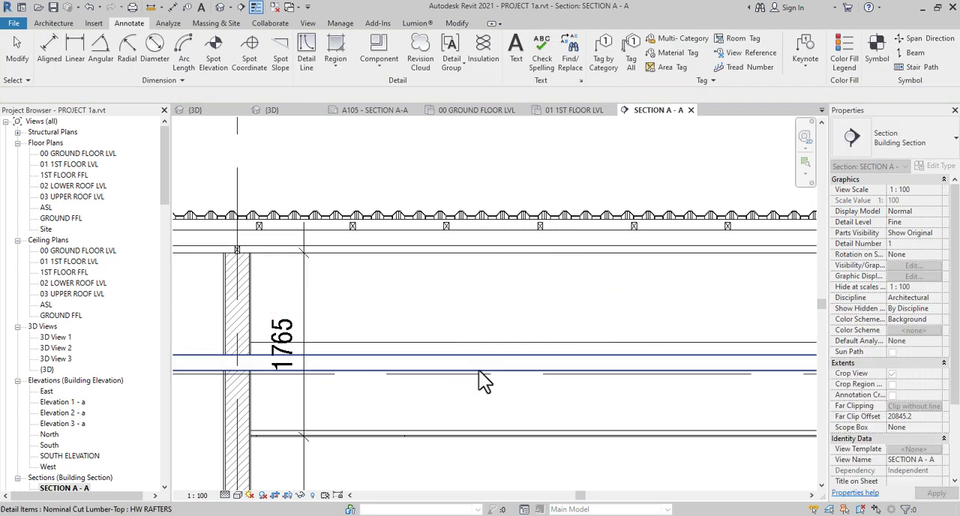
Shorten the copied rafter at the grid 4 end so it stops at the wall's inner face
left_click(274, 377)
scroll(235, 368, "down", 2)
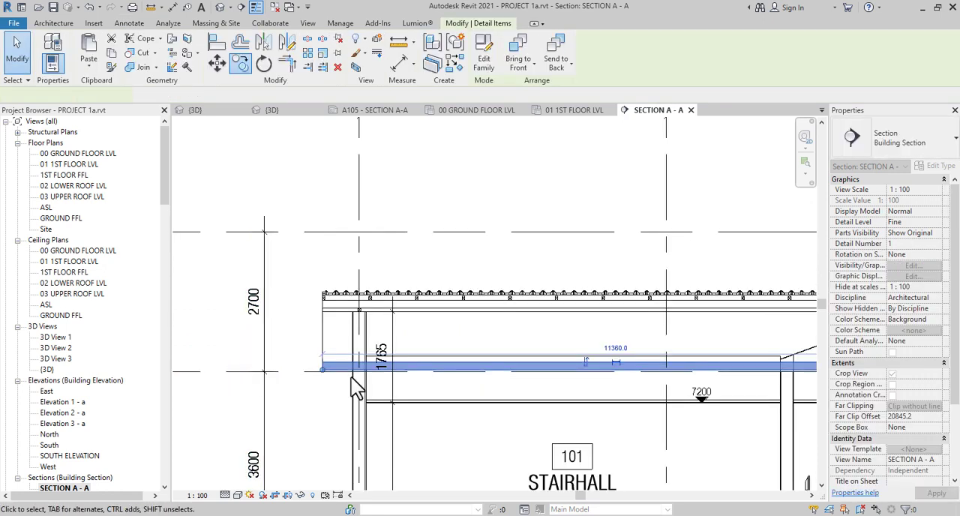
scroll(350, 375, "up", 4)
left_click_drag(313, 360, 426, 364)
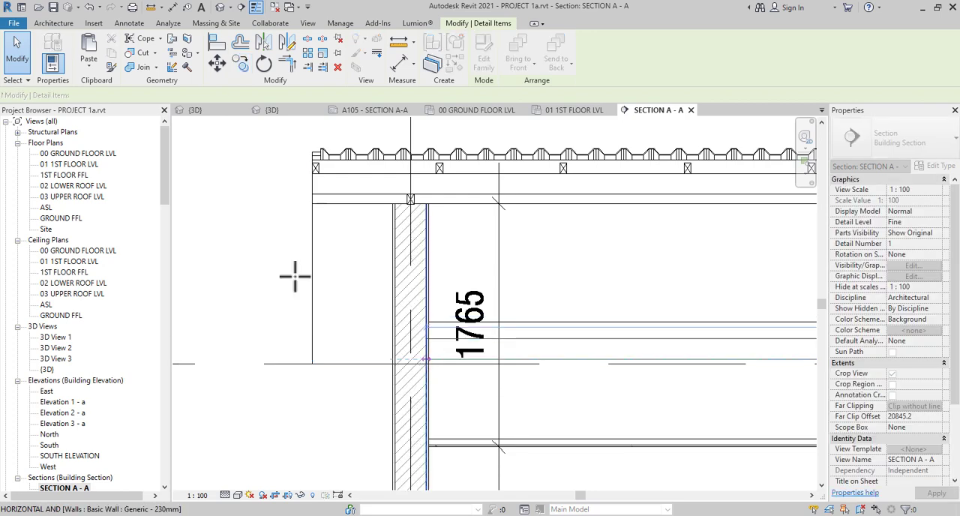
Shorten the copied rafter's other end to the near face of the wall between the stairhall and the master bedroom
scroll(295, 281, "down", 2)
scroll(295, 277, "down", 3)
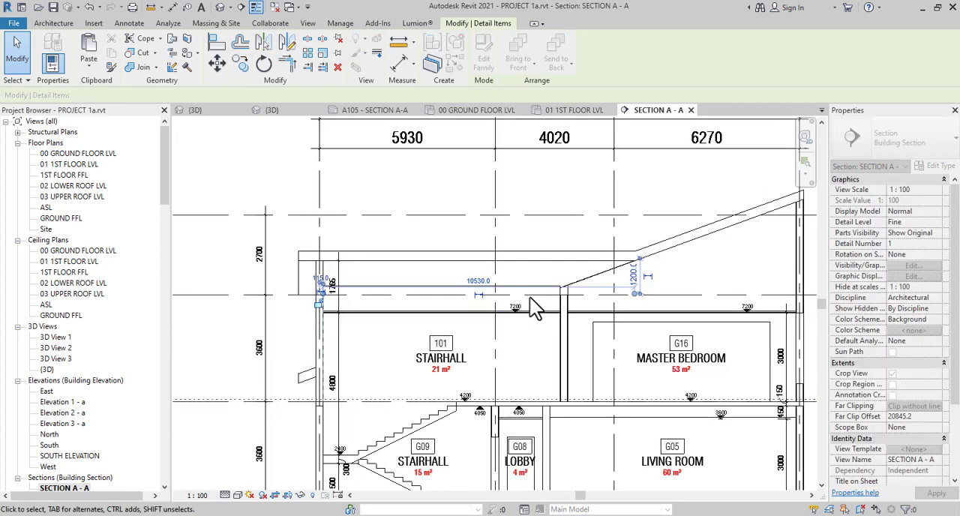
scroll(546, 282, "up", 1)
left_click(632, 292)
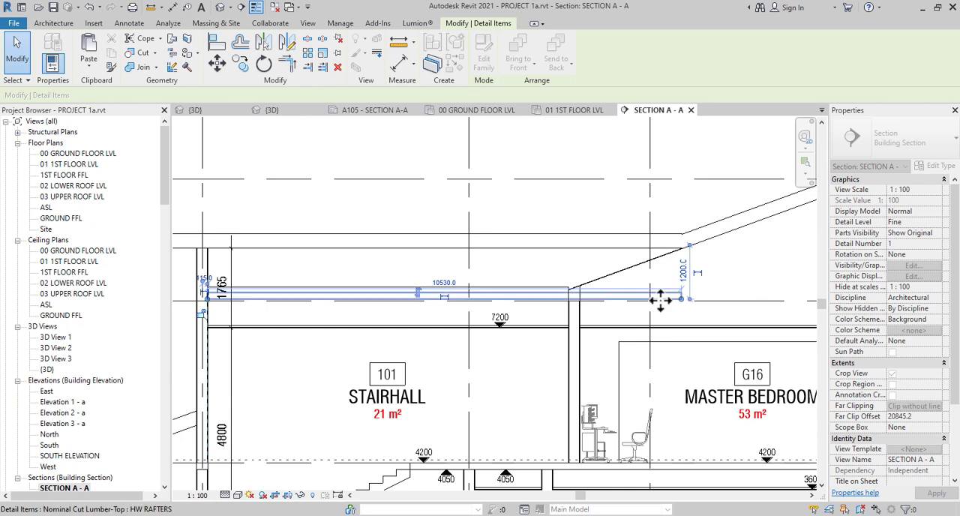
scroll(635, 298, "up", 2)
left_click_drag(708, 308, 708, 307)
left_click_drag(613, 294, 477, 296)
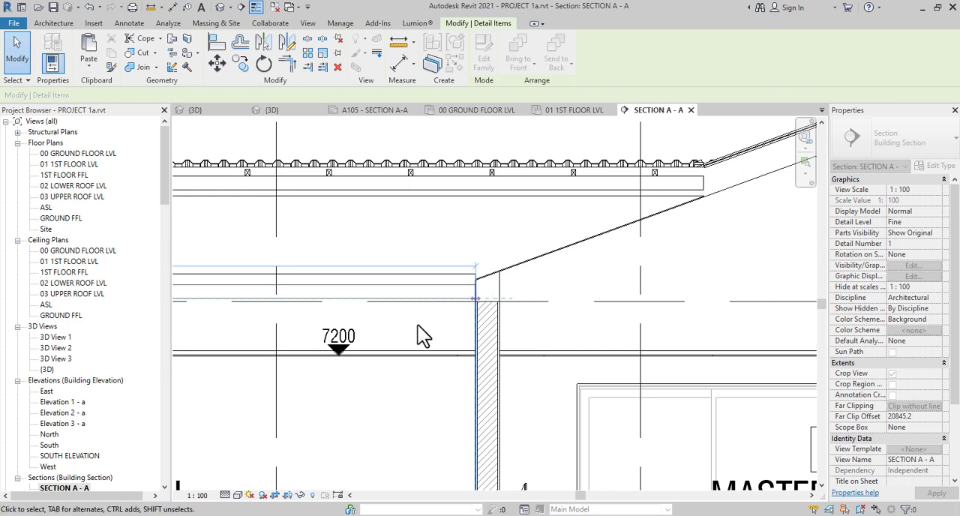
middle_click_drag(351, 328, 610, 382)
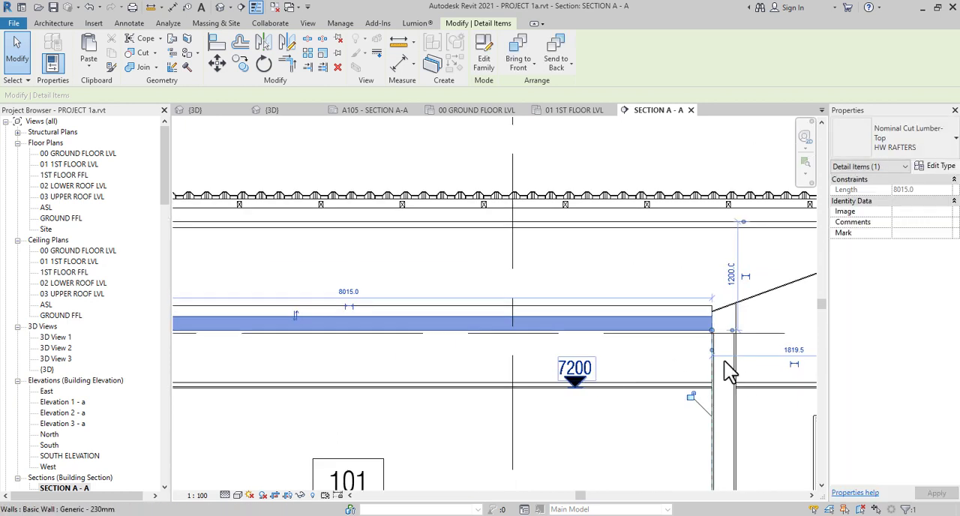
scroll(728, 369, "down", 2)
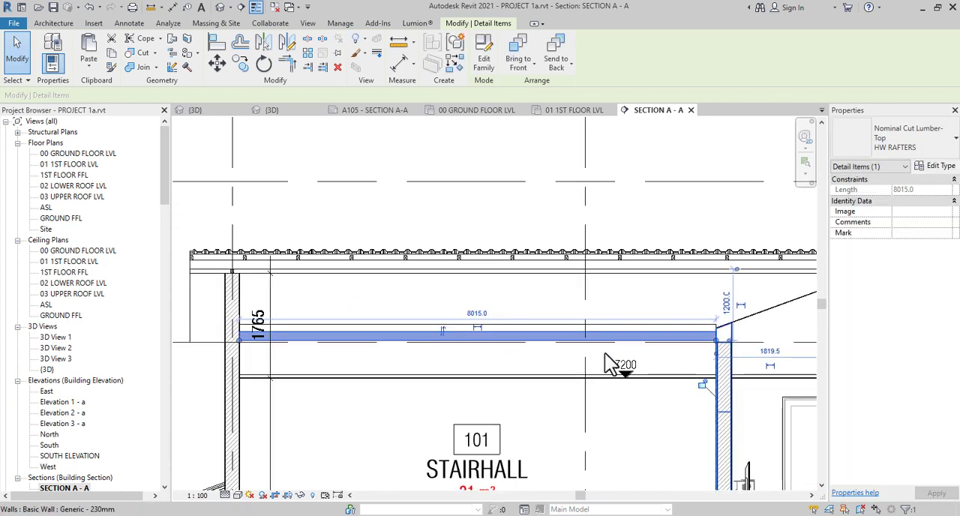
left_click(339, 156)
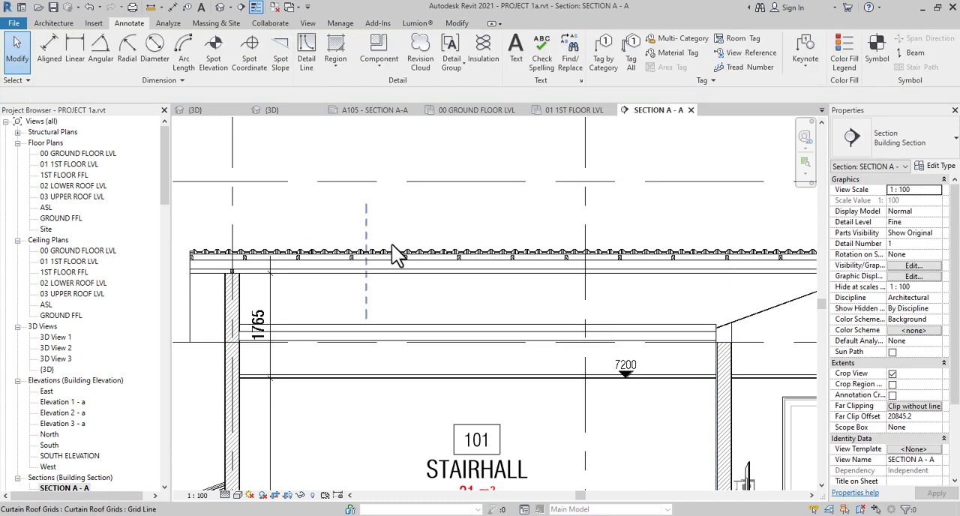
left_click(509, 345)
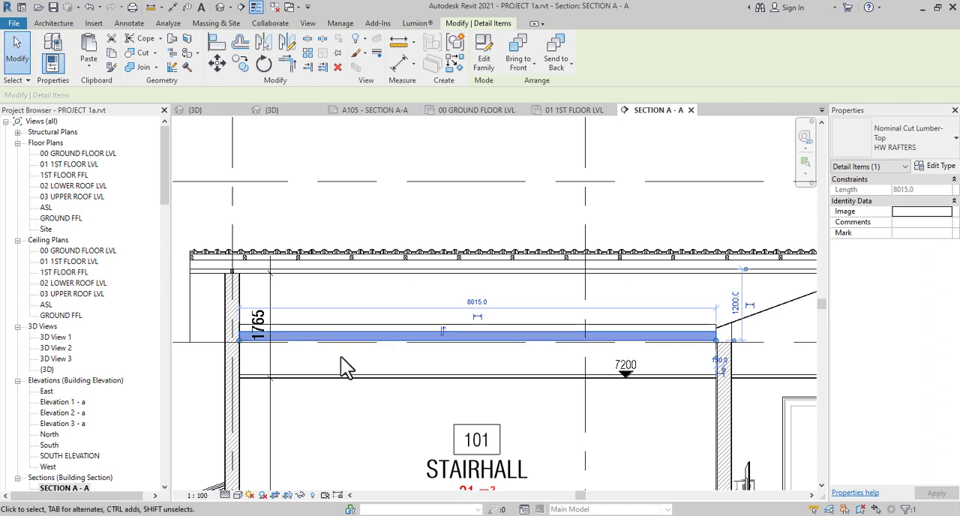
middle_click_drag(343, 365, 388, 377)
scroll(302, 309, "up", 3)
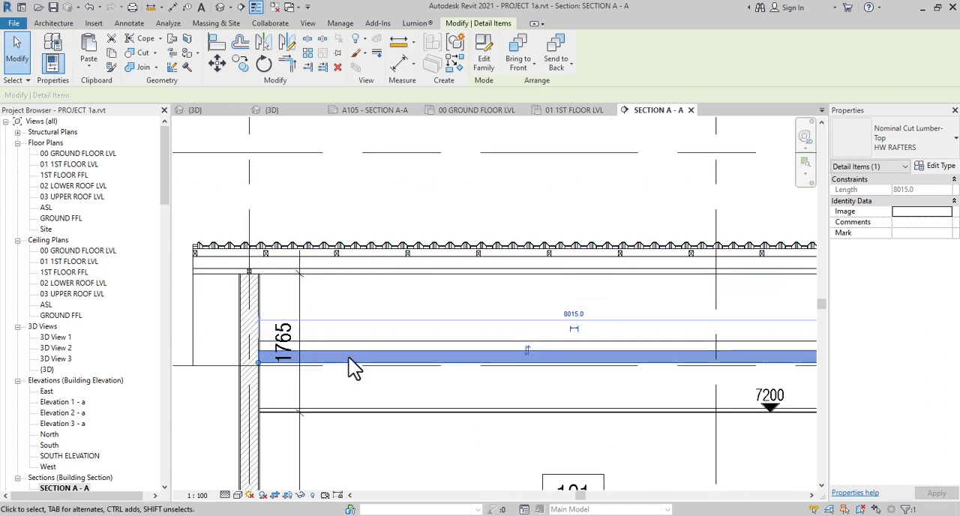
key("d")
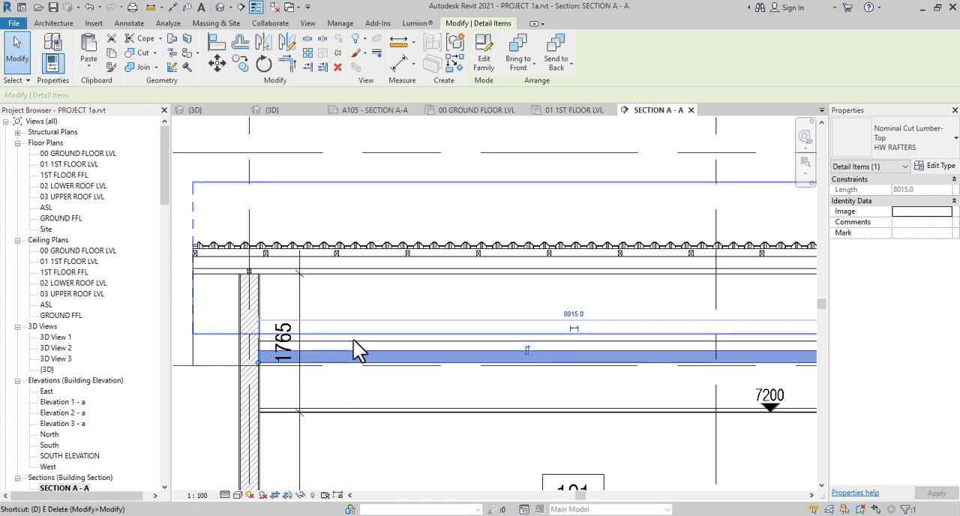
key("i")
scroll(359, 348, "up", 2)
key("Escape")
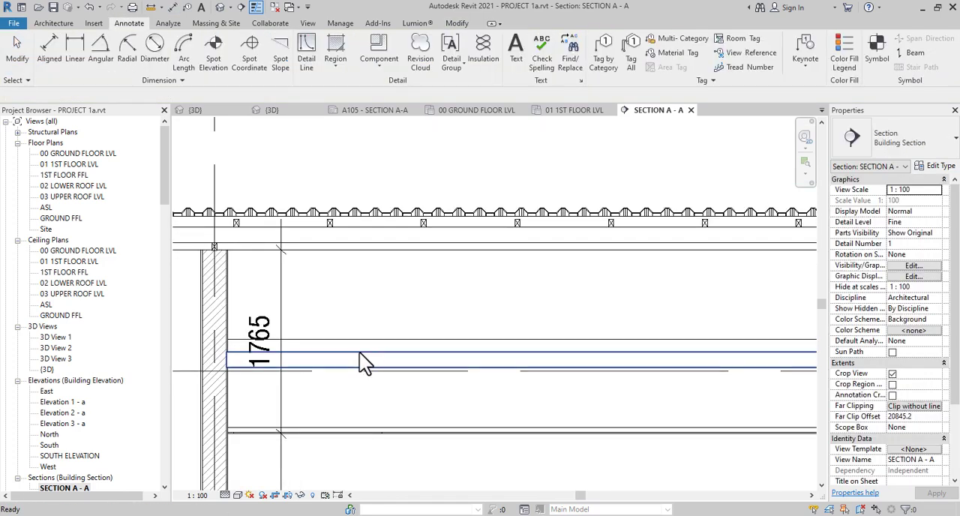
Move the shortened rafter straight up so it sits 900 mm below the flat roof's rafter
left_click(359, 359)
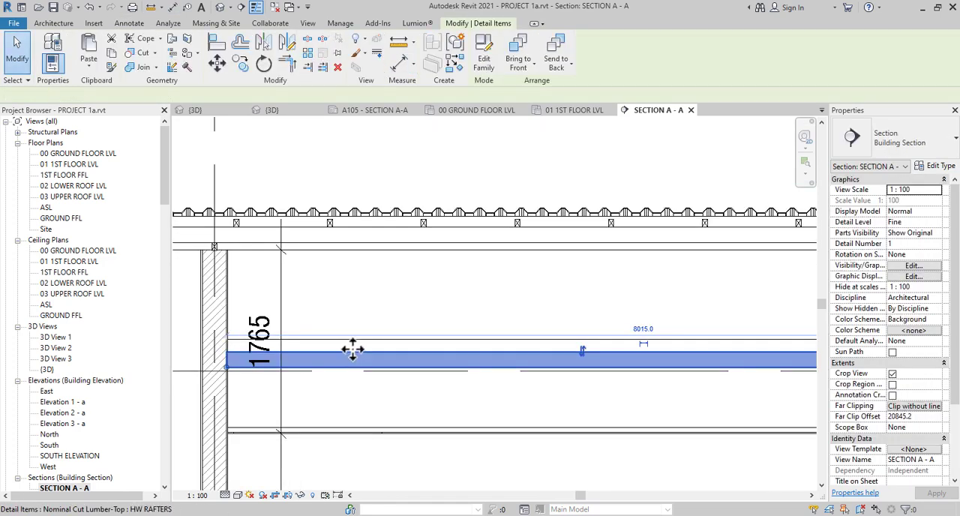
left_click(218, 64)
left_click(403, 353)
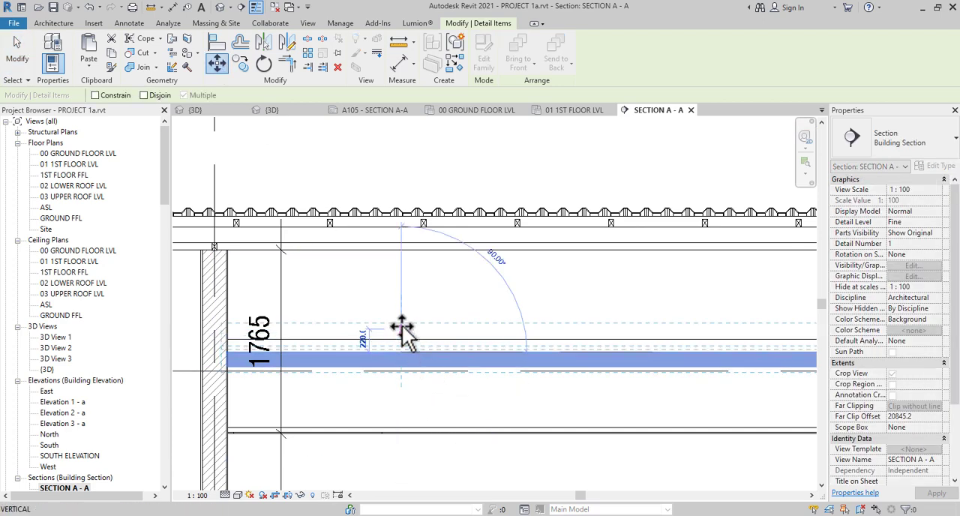
left_click(401, 324)
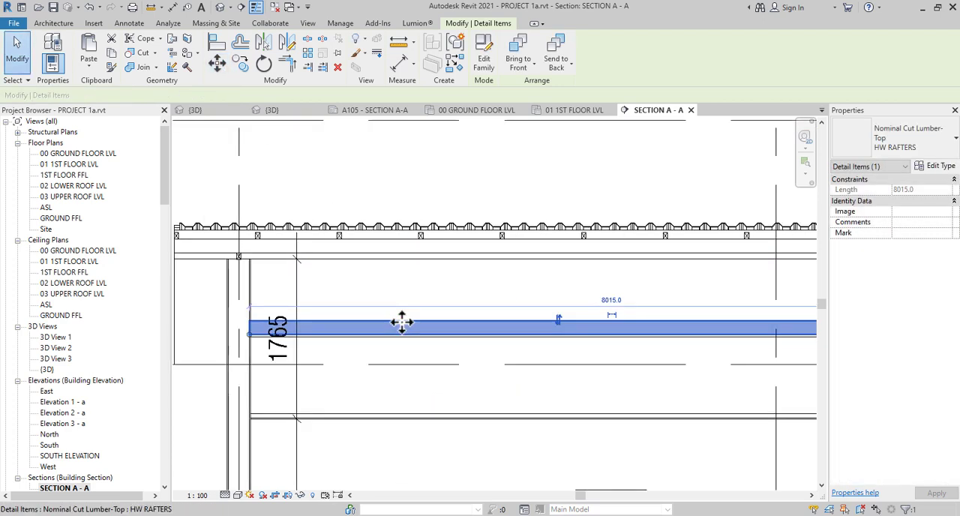
Examine the raised horizontal member's ends and its position between the walls, the flat roof and the stairhall ceiling
scroll(565, 338, "down", 2)
scroll(697, 342, "up", 1)
scroll(697, 341, "up", 2)
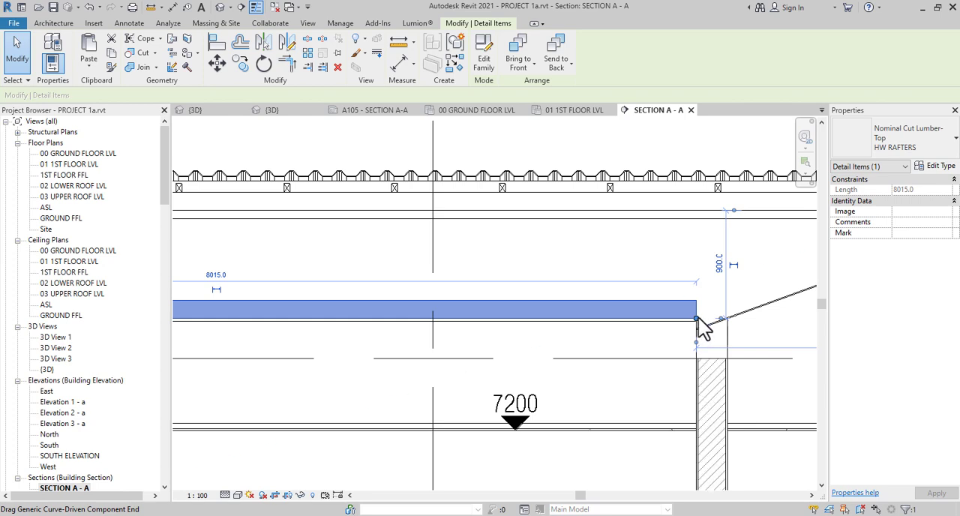
key("Escape")
scroll(705, 352, "down", 2)
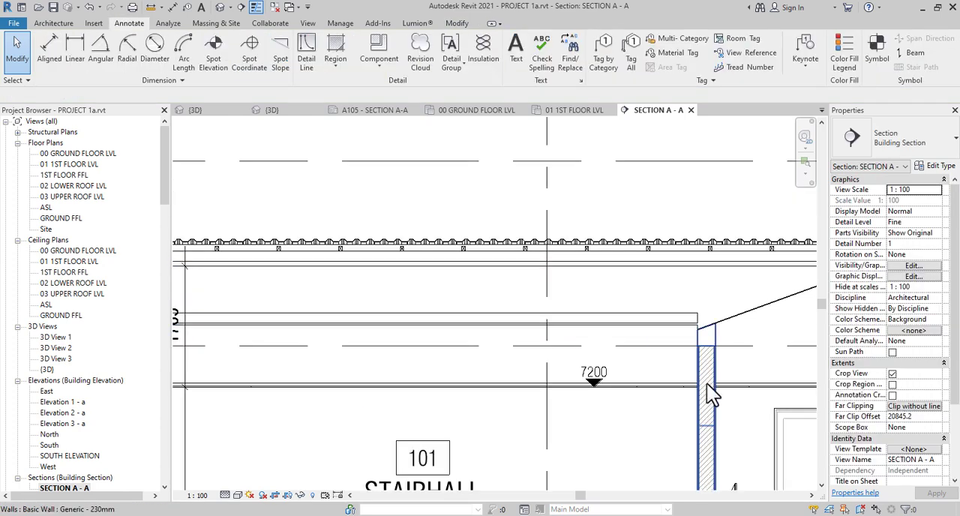
scroll(707, 381, "down", 2)
scroll(401, 325, "down", 1)
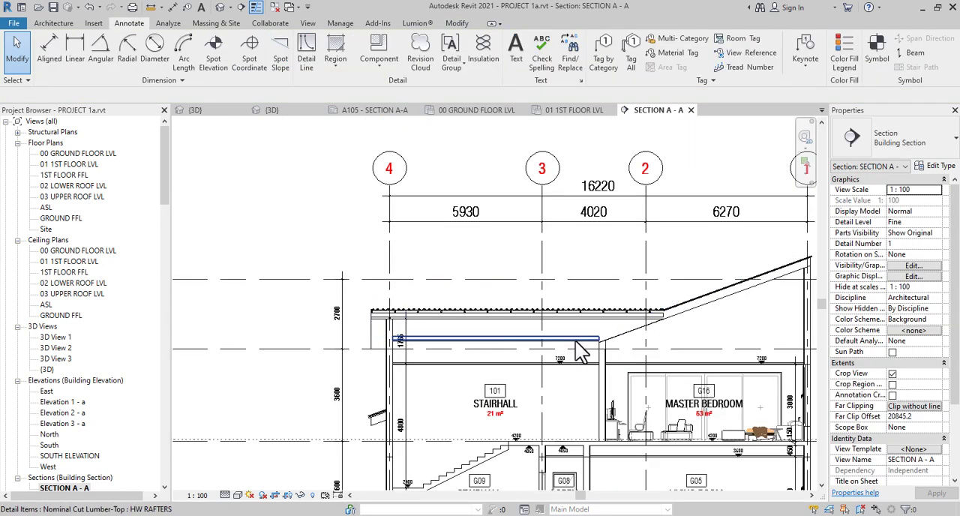
scroll(593, 360, "down", 2)
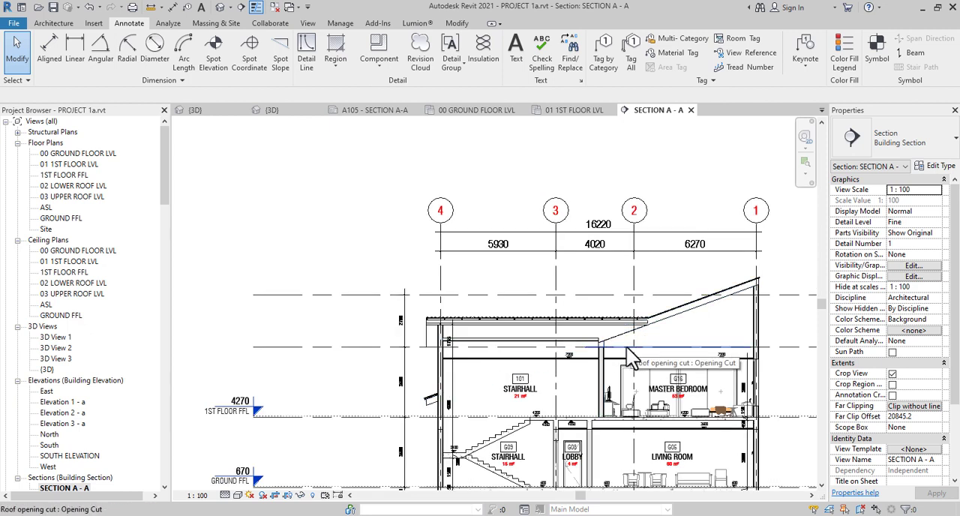
scroll(596, 343, "up", 2)
middle_click_drag(607, 364, 632, 365)
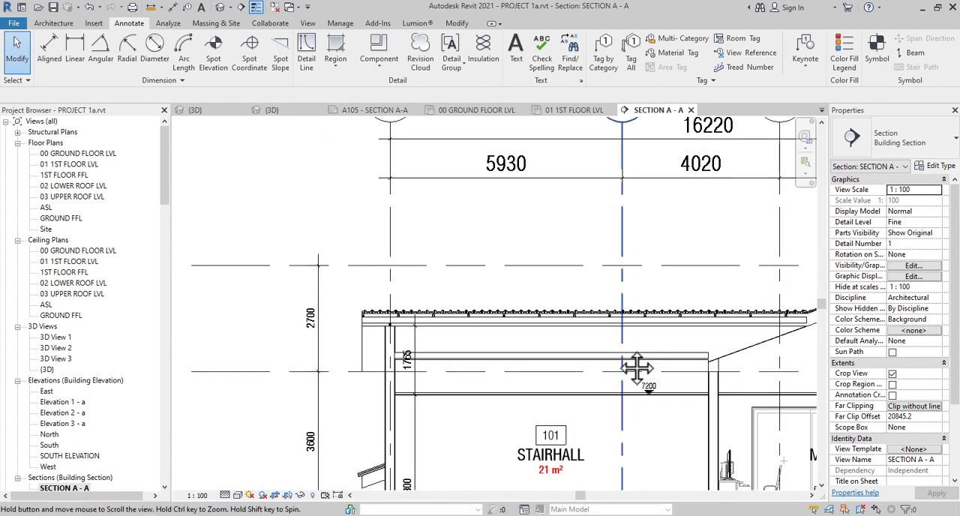
scroll(439, 356, "up", 2)
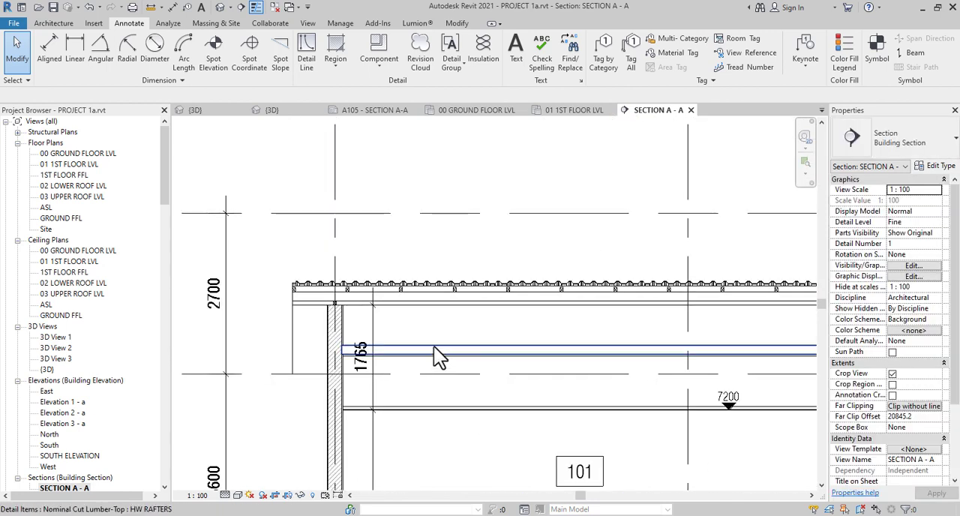
left_click(433, 347)
middle_click_drag(415, 367, 366, 338)
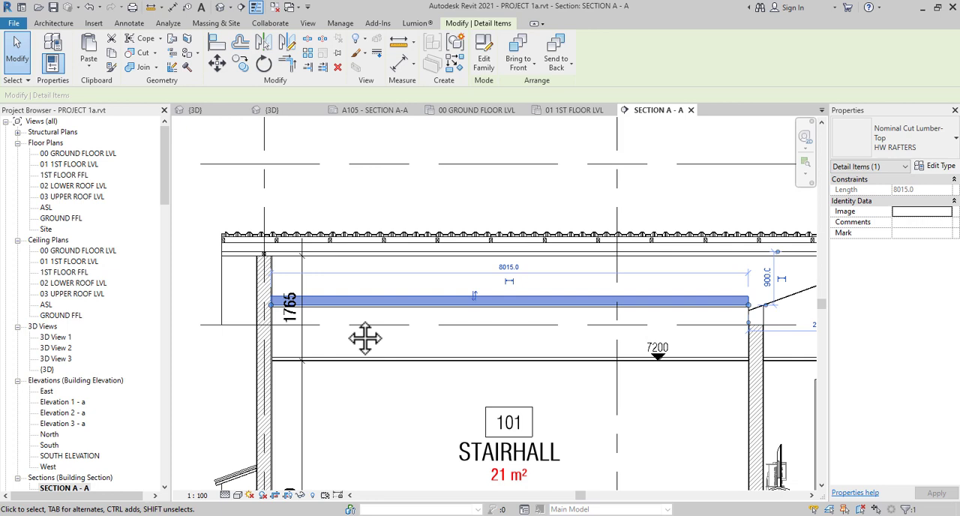
scroll(344, 318, "up", 2)
scroll(354, 294, "down", 4)
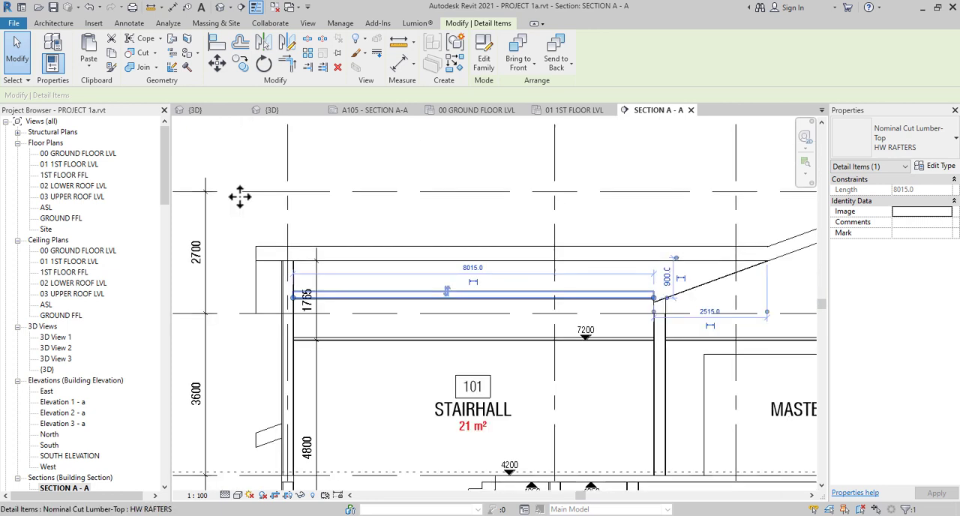
Add a vertical HW RAFTERS member about 1778 mm long from the roof rafter's lower edge to the stairhall ceiling, below the third lumber section
left_click(324, 270)
scroll(324, 267, "up", 2)
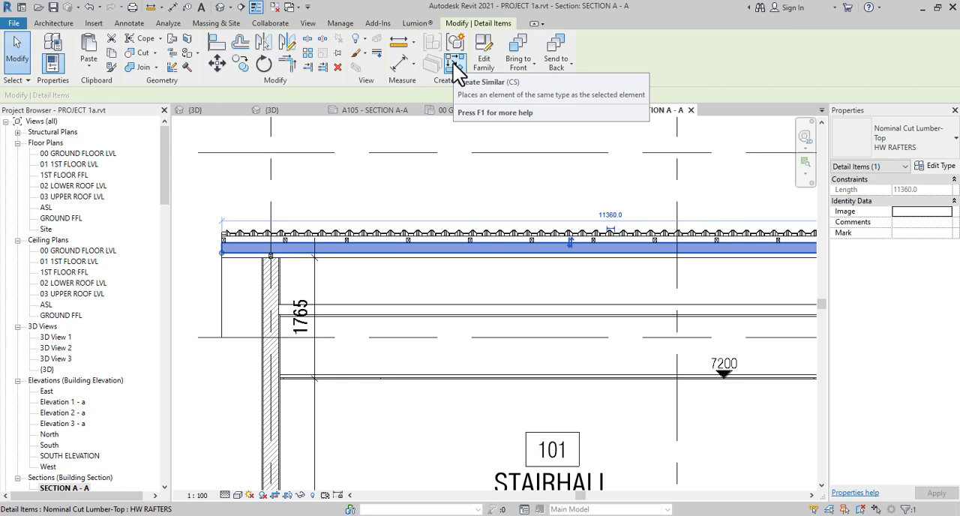
left_click(455, 67)
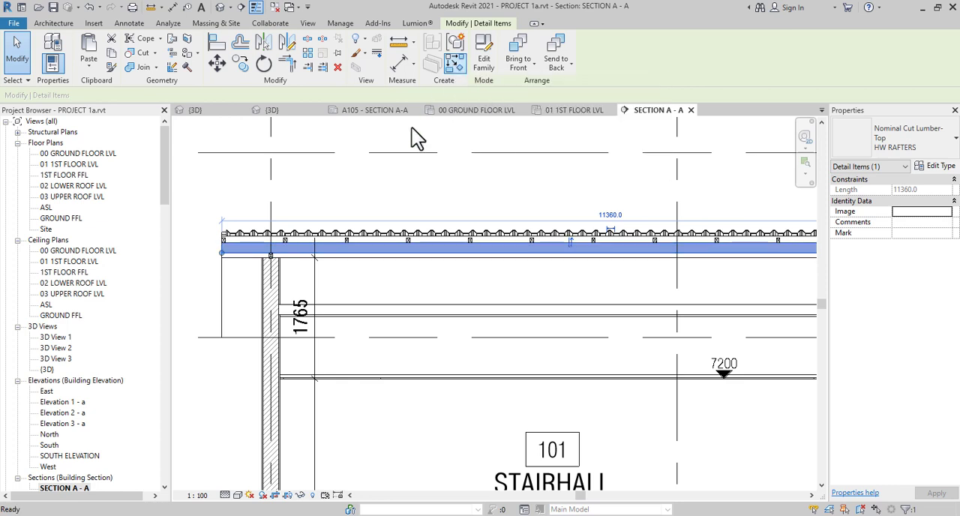
left_click(346, 255)
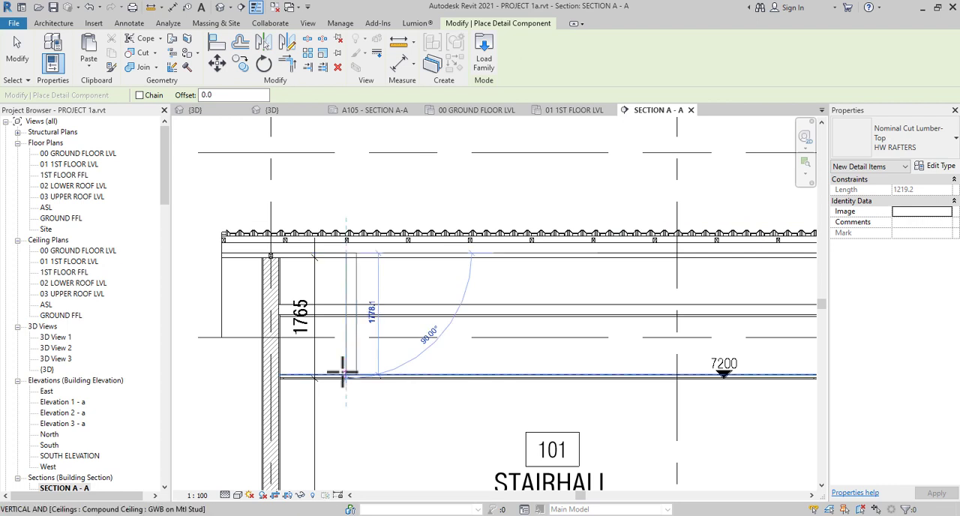
left_click(343, 373)
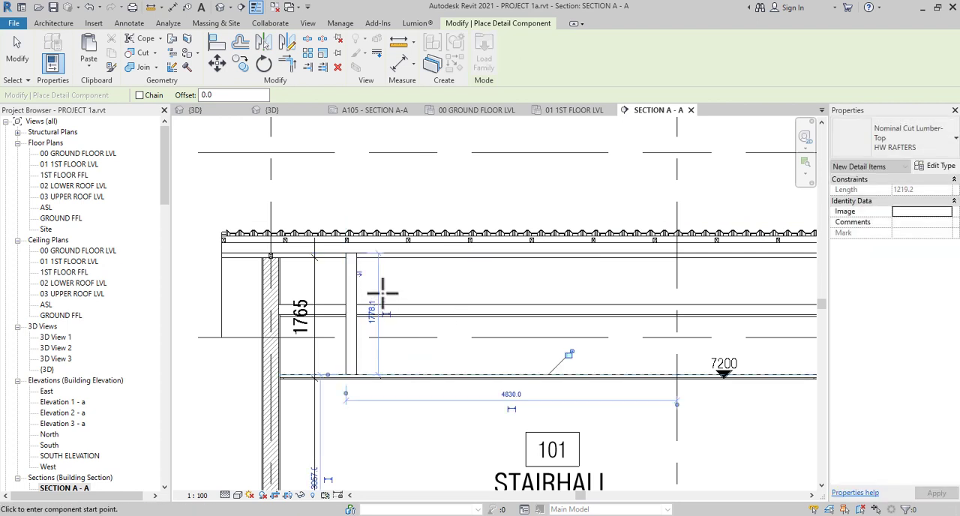
key("Escape")
key("Escape")
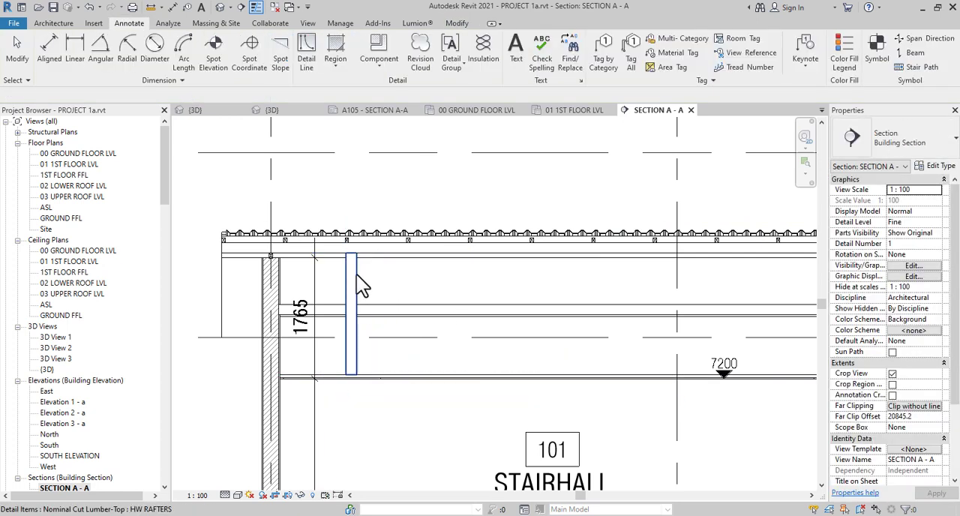
Check the width and depth in the vertical member's type properties
left_click(358, 277)
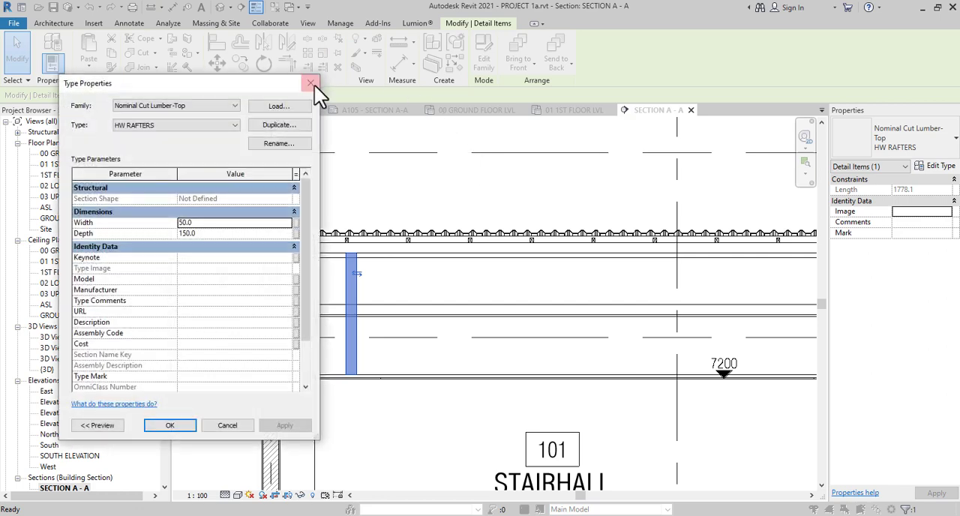
left_click(313, 85)
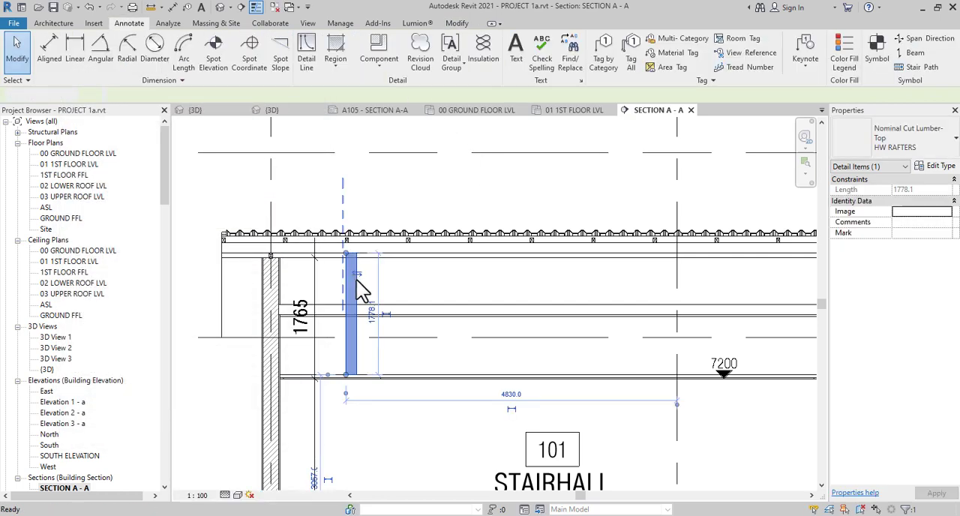
Copy the vertical member about 970 mm horizontally so it sits against the stairhall outer wall's inner face
key("Escape")
scroll(468, 269, "up", 1)
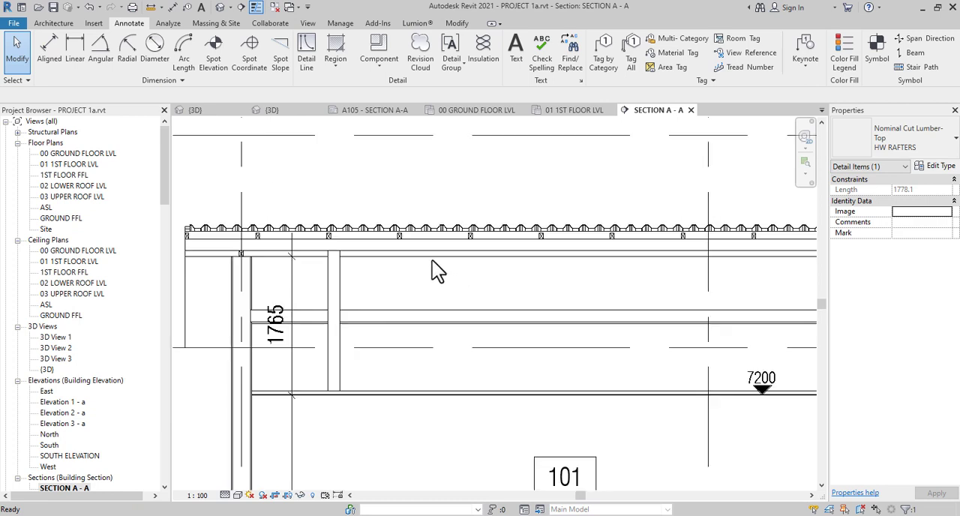
middle_click_drag(345, 271, 443, 289)
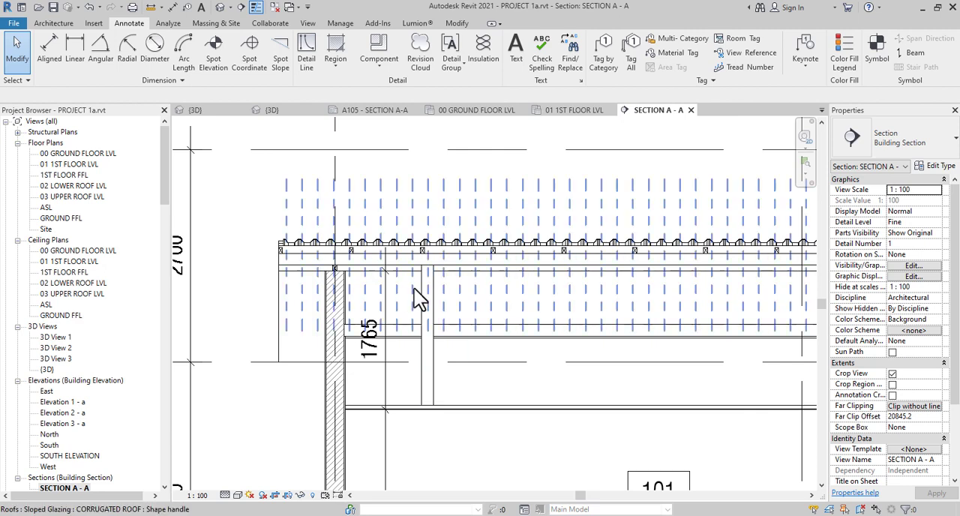
left_click(427, 300)
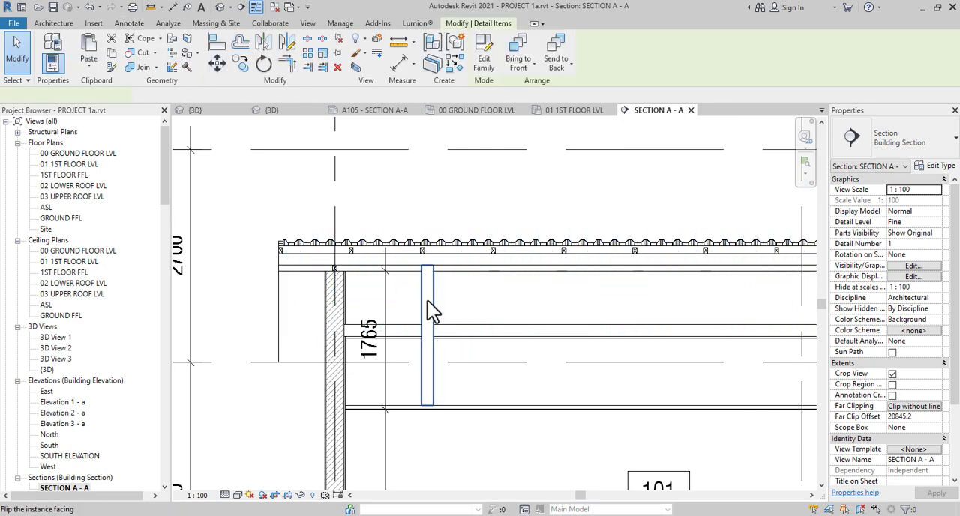
scroll(398, 266, "up", 3)
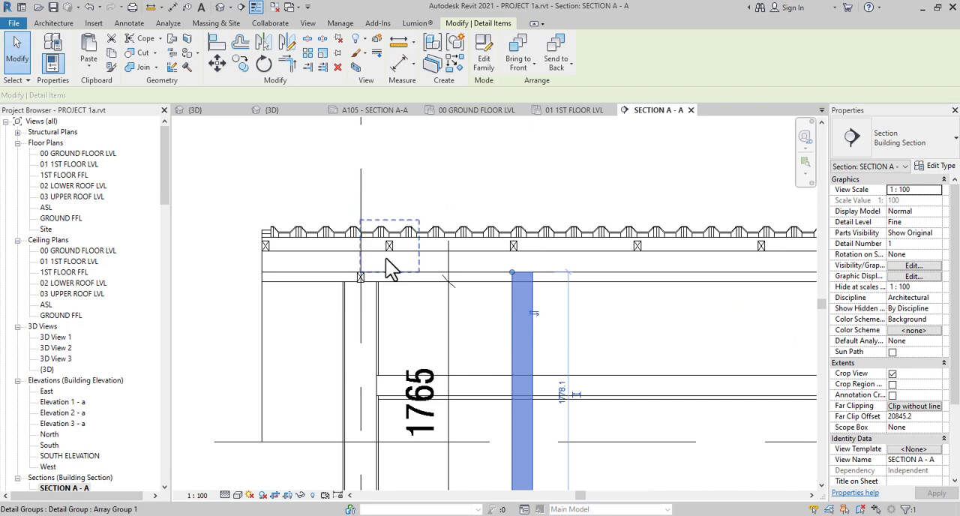
key("c")
key("o")
left_click(513, 327)
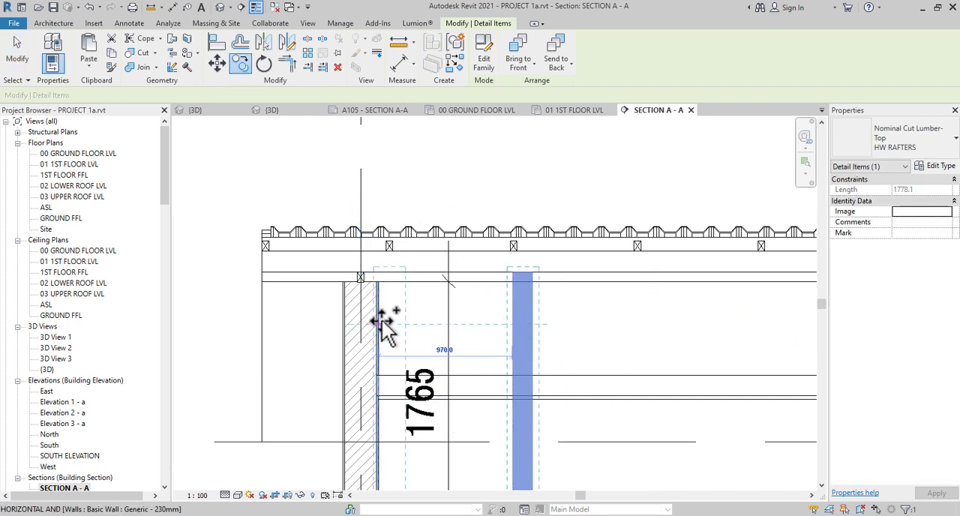
left_click(382, 322)
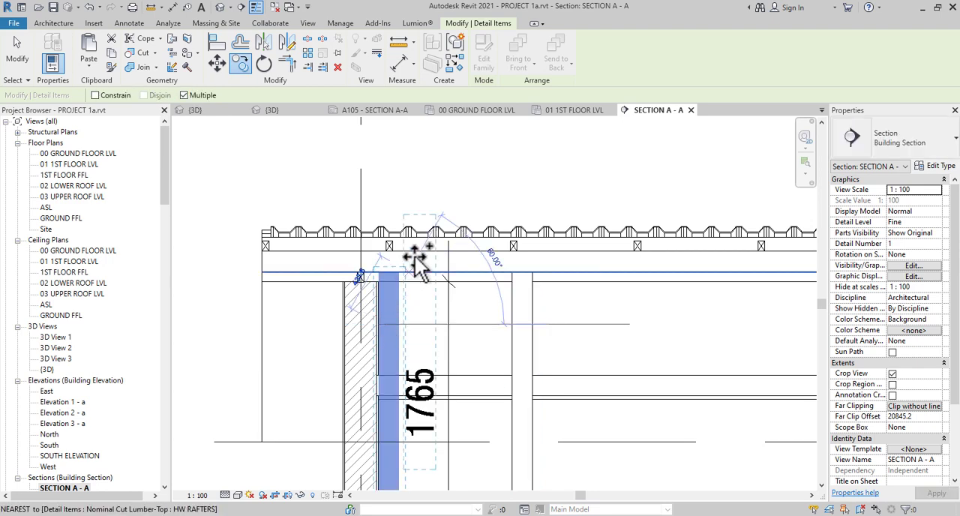
scroll(417, 262, "down", 1)
key("Escape")
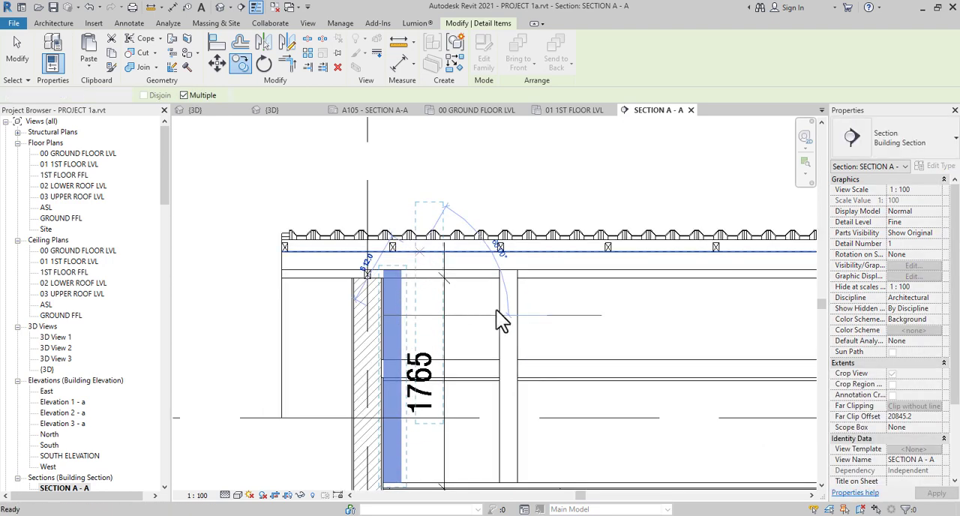
key("Escape")
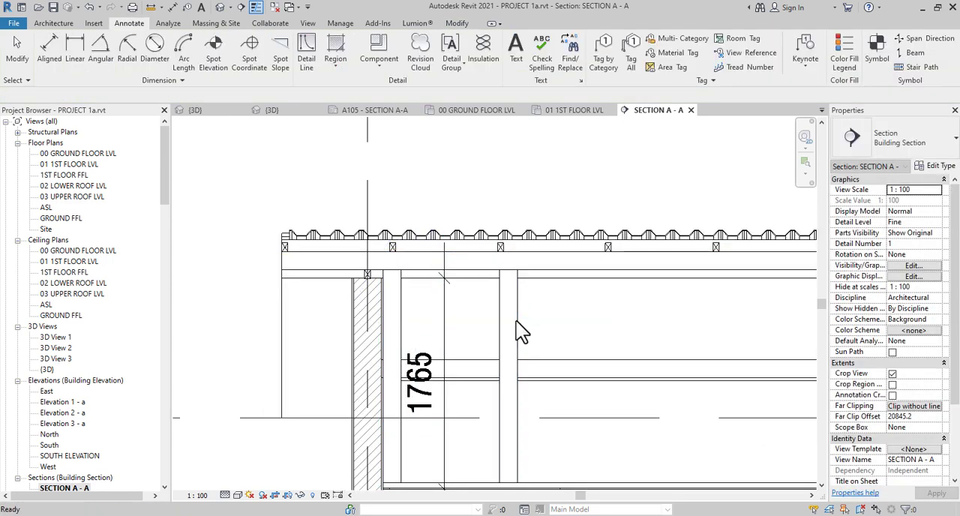
Delete the original vertical member below the third lumber section, keeping the copy beside the wall
key("c")
key("o")
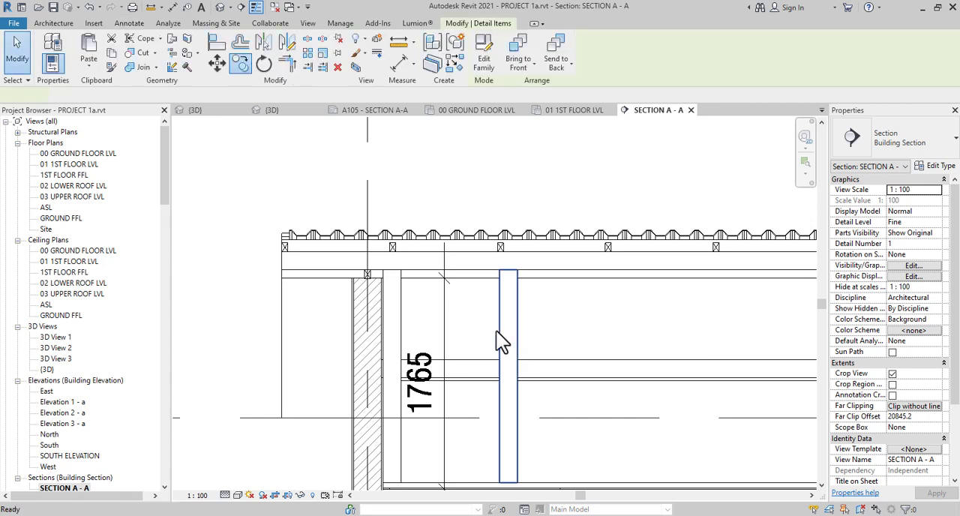
key("Escape")
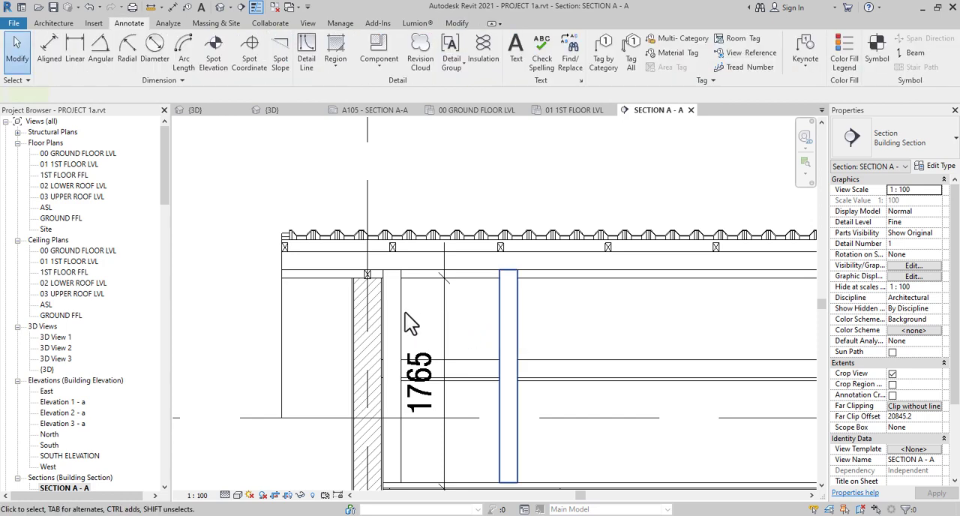
Array the vertical member beside the wall linearly across the stairhall, with 900 mm spacing to the second member
left_click(240, 64)
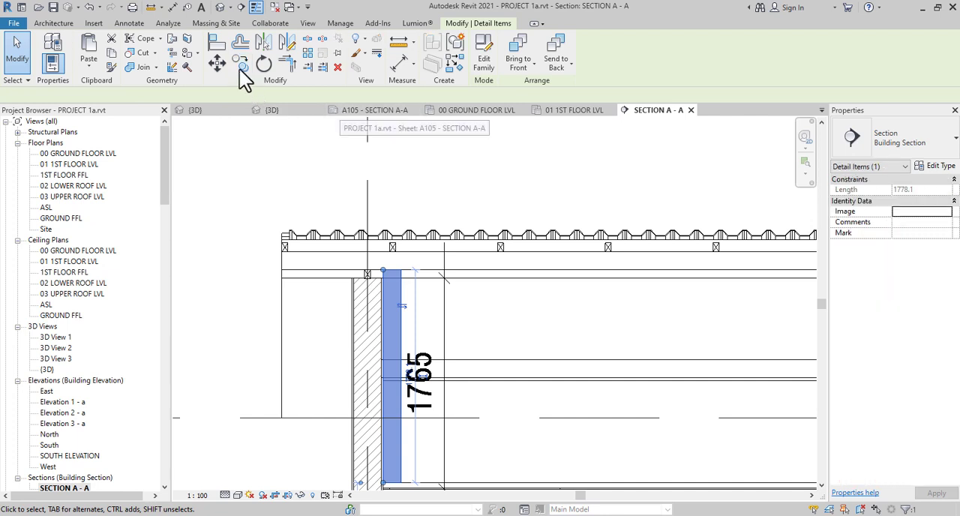
scroll(392, 246, "up", 3)
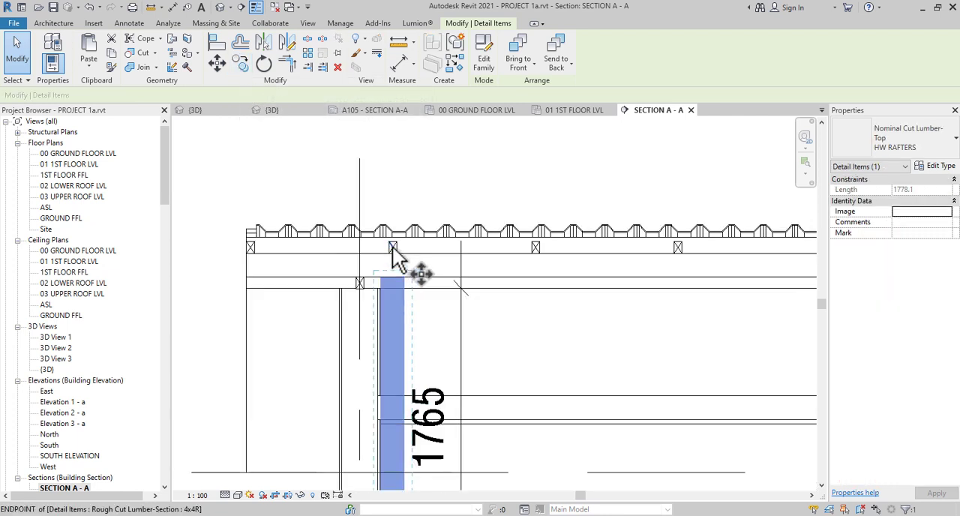
key("m")
key("v")
left_click(395, 251)
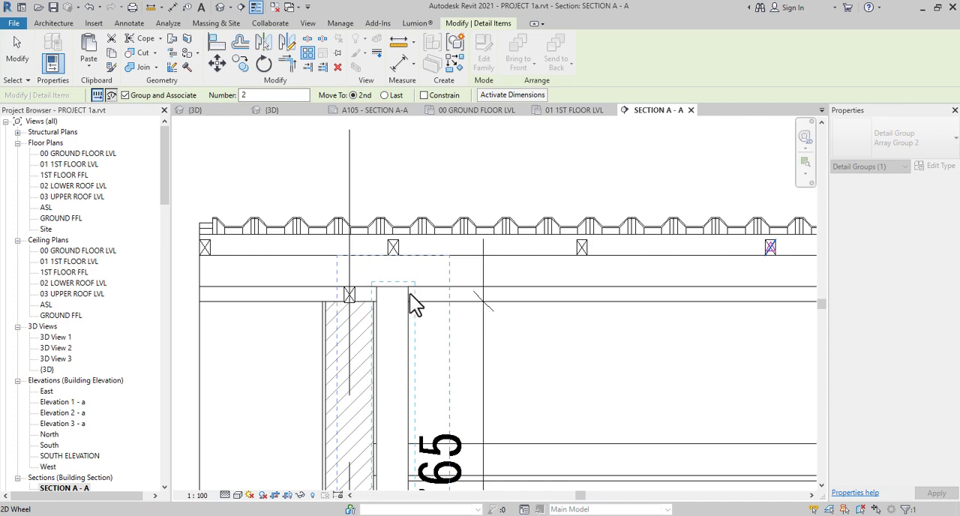
scroll(401, 310, "down", 2)
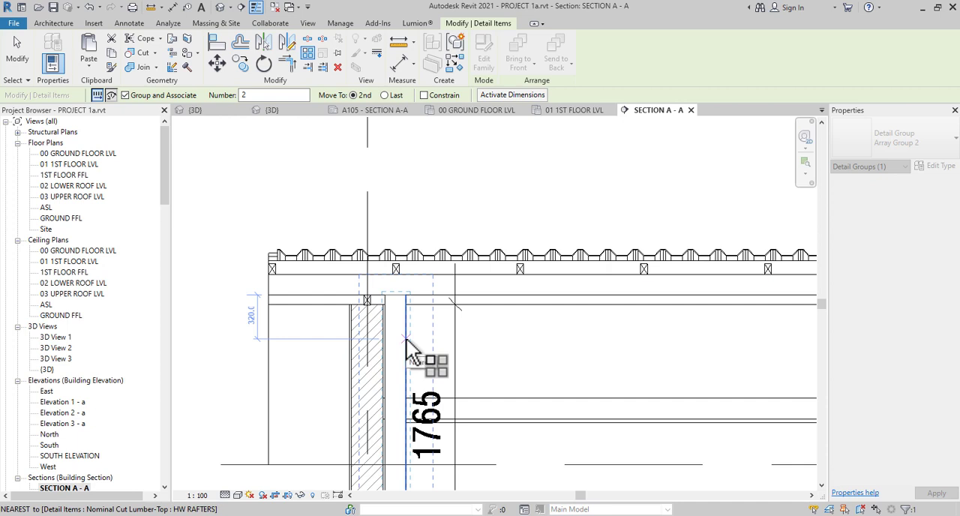
left_click(397, 292)
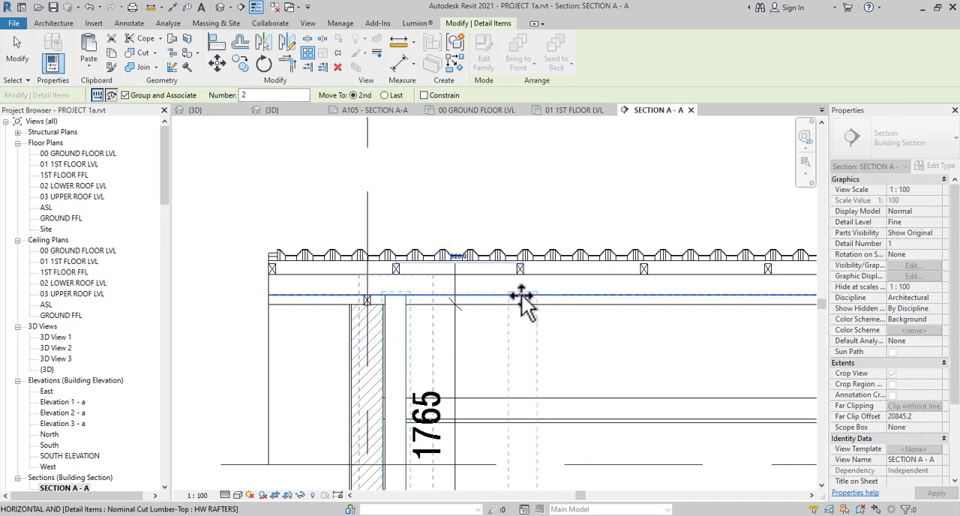
type("900")
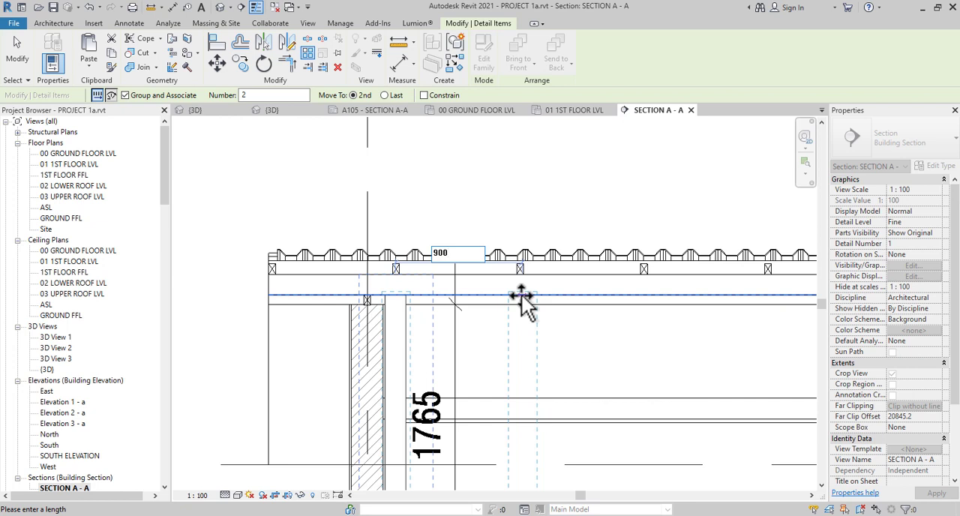
key("Return")
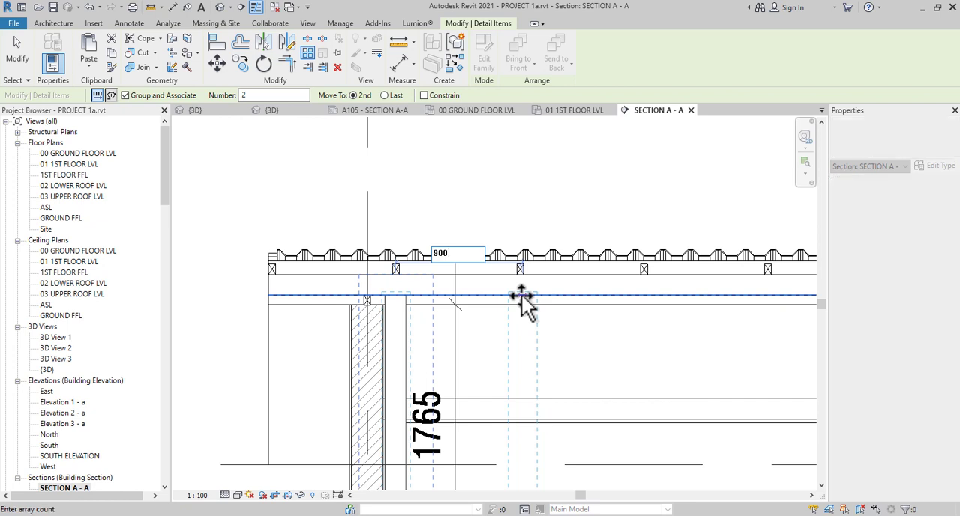
Set the vertical member array's count to 8
scroll(521, 294, "down", 4)
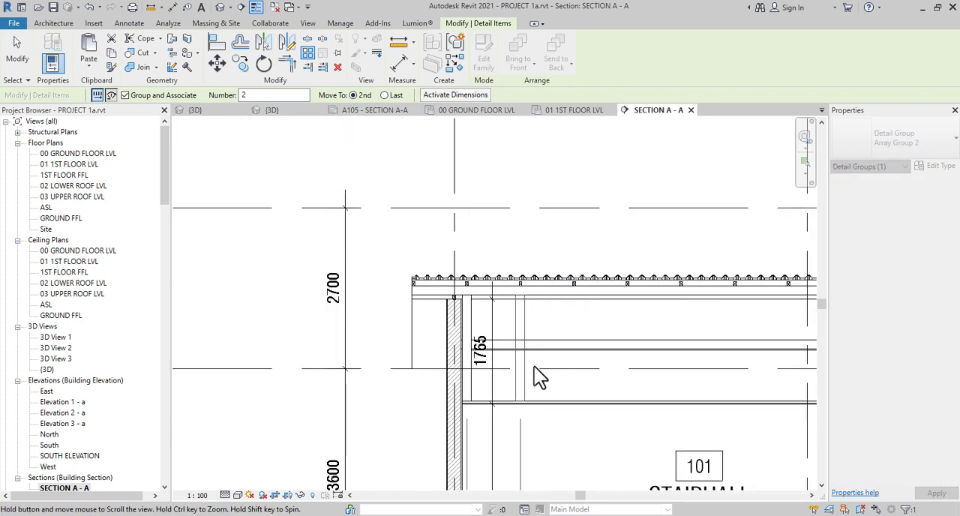
scroll(460, 237, "down", 3)
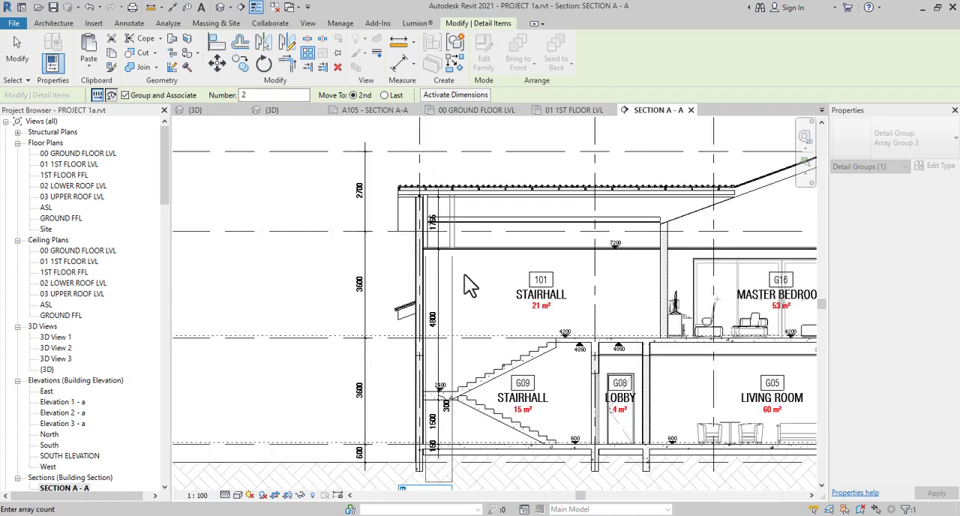
type("8")
key("Return")
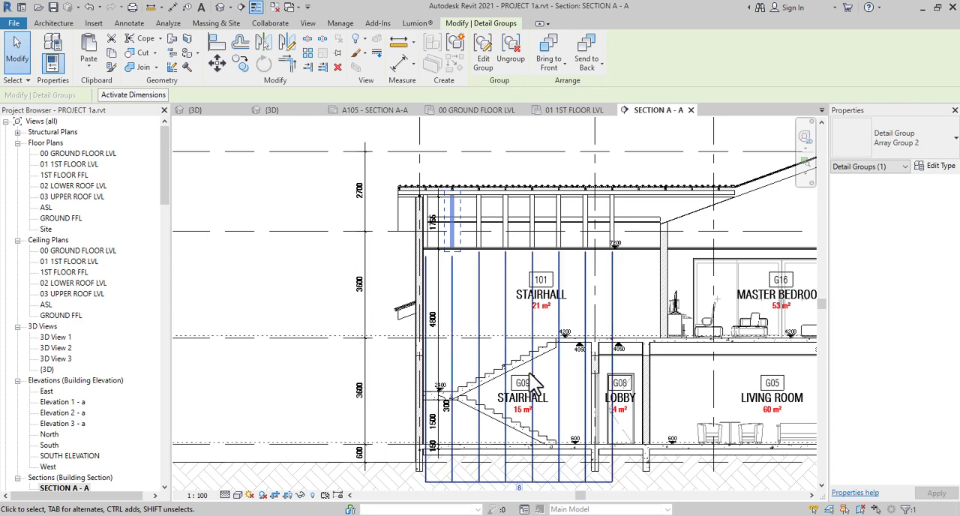
Increase the vertical member array's count to 9 and clear the selection
left_click(519, 488)
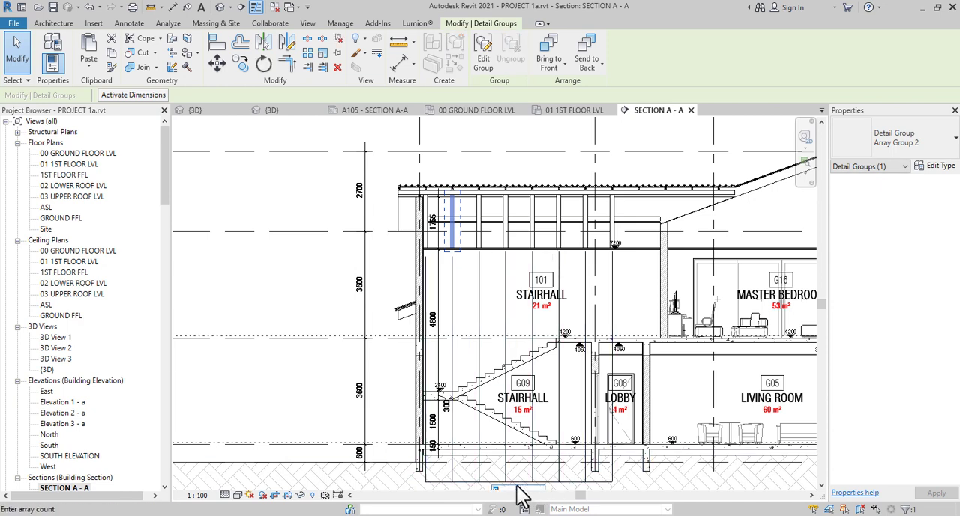
type("9")
key("Return")
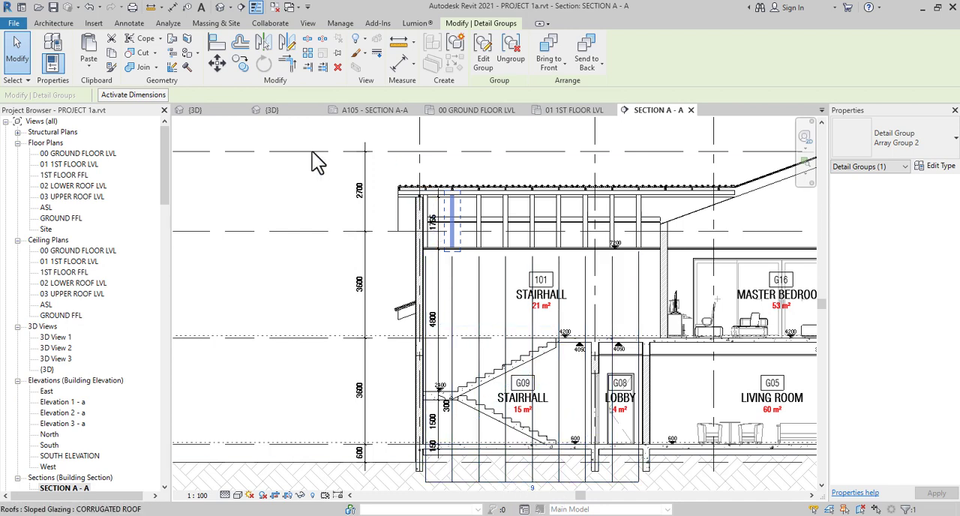
left_click(285, 183)
scroll(630, 215, "up", 2)
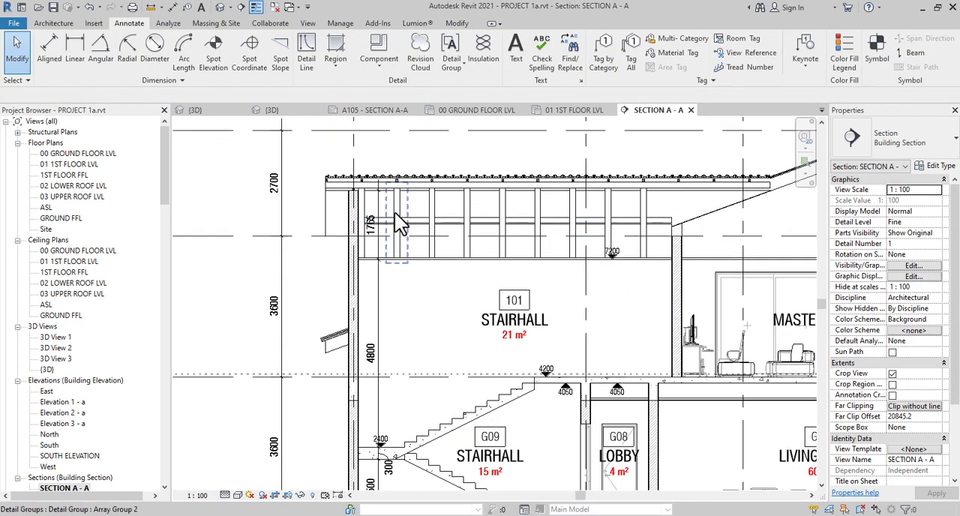
scroll(390, 210, "down", 3)
scroll(525, 264, "up", 3)
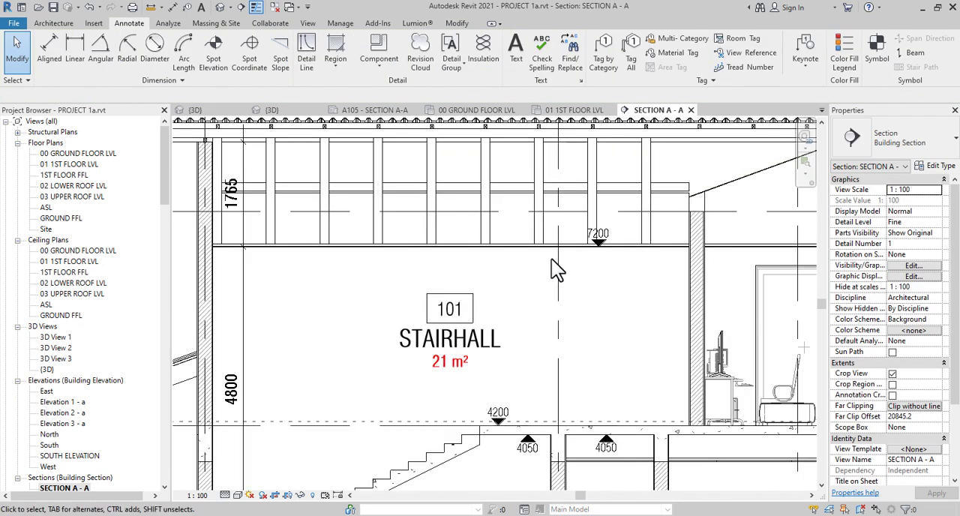
scroll(551, 259, "down", 1)
scroll(358, 240, "up", 4)
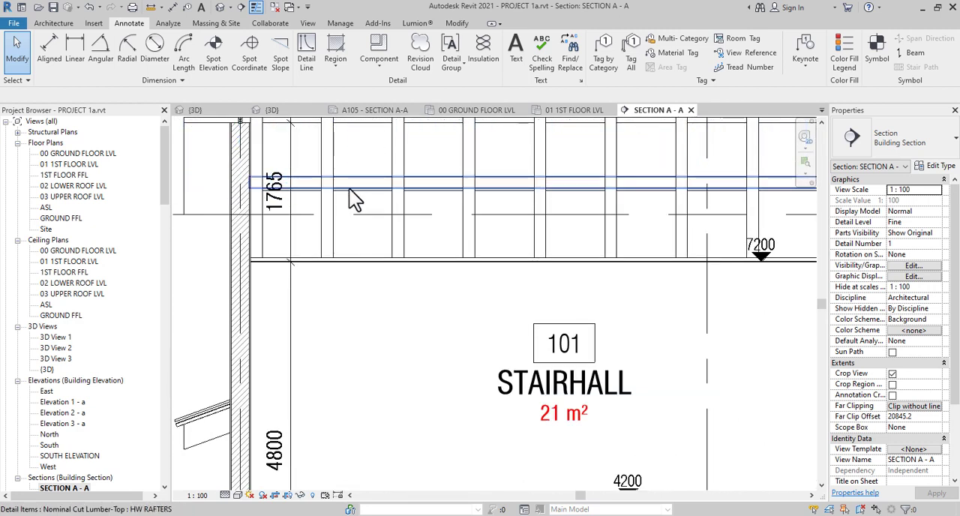
left_click(350, 189)
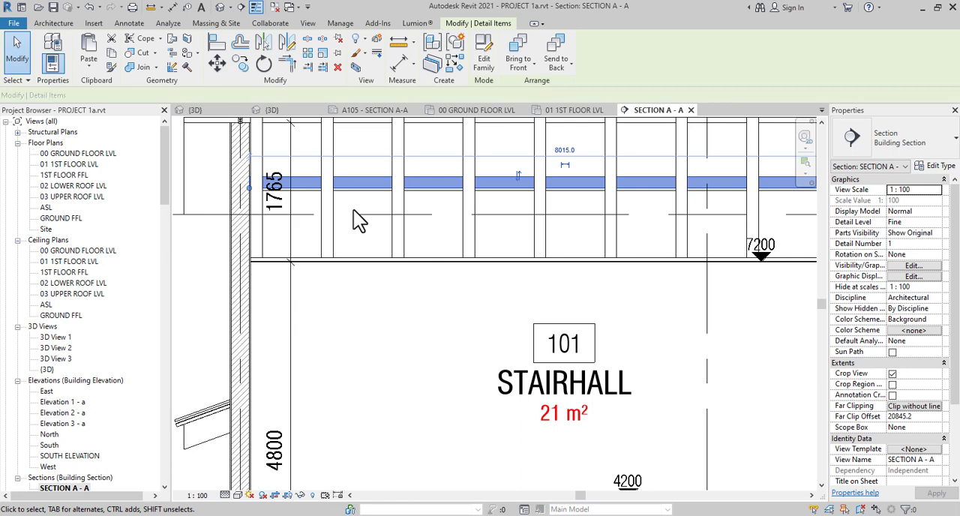
scroll(350, 210, "down", 2)
scroll(349, 246, "up", 2)
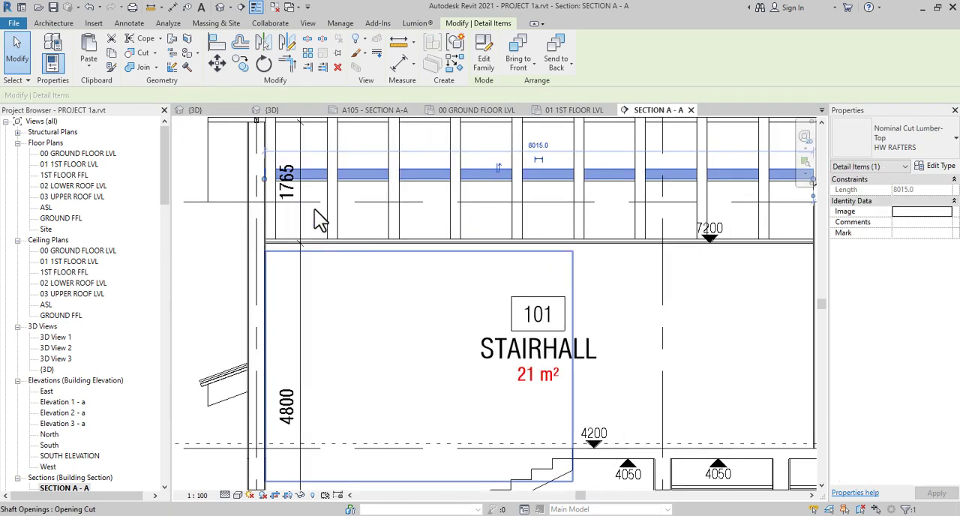
left_click(240, 64)
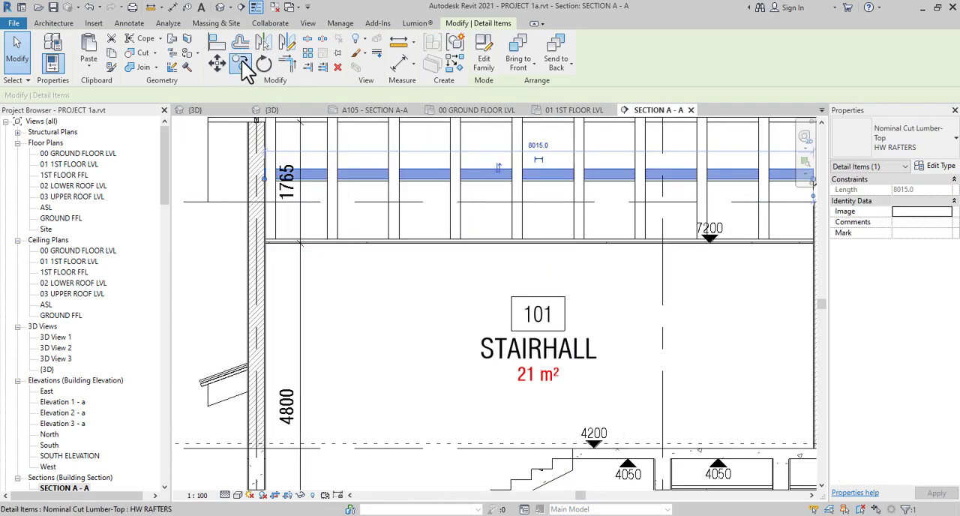
scroll(337, 191, "up", 2)
left_click(340, 174)
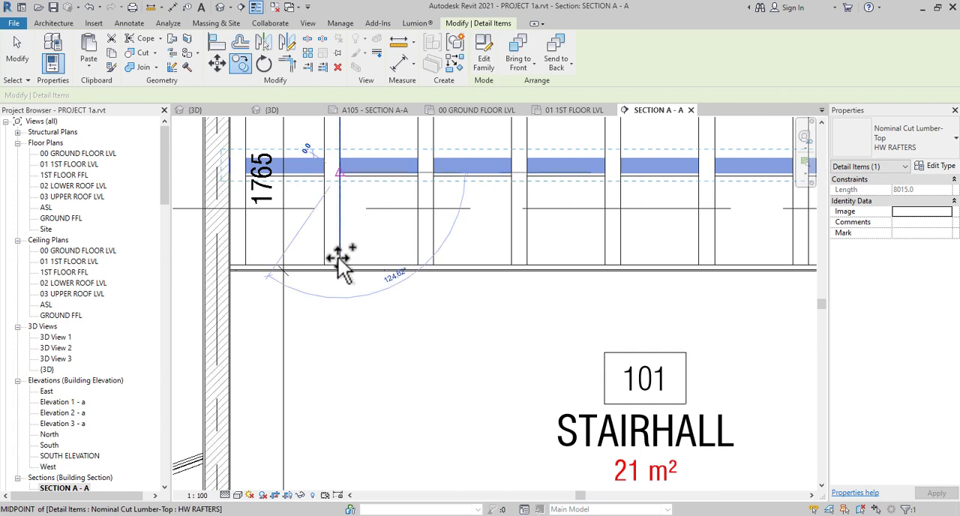
scroll(345, 273, "down", 2)
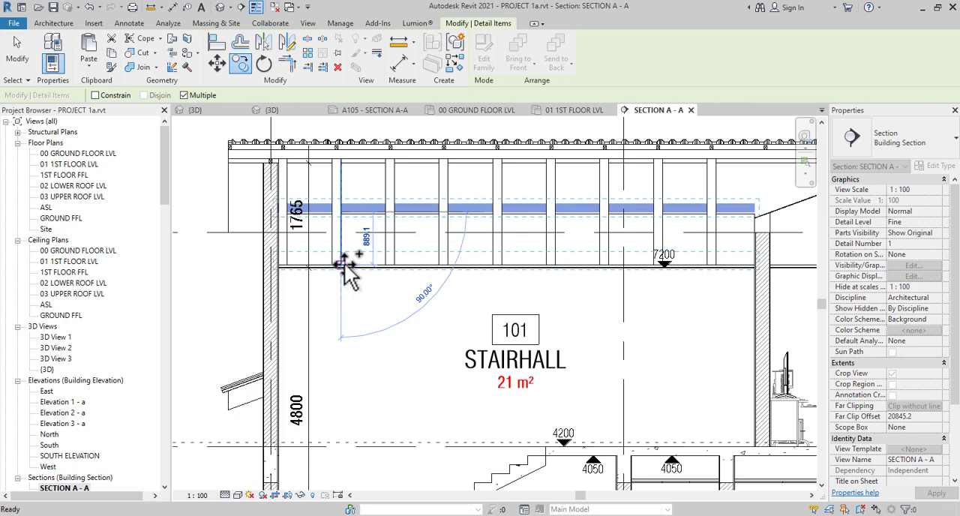
key("Escape")
key("Escape")
Bring the horizontal HW RAFTERS member in front of the arrayed vertical members and deselect it
scroll(390, 270, "down", 3)
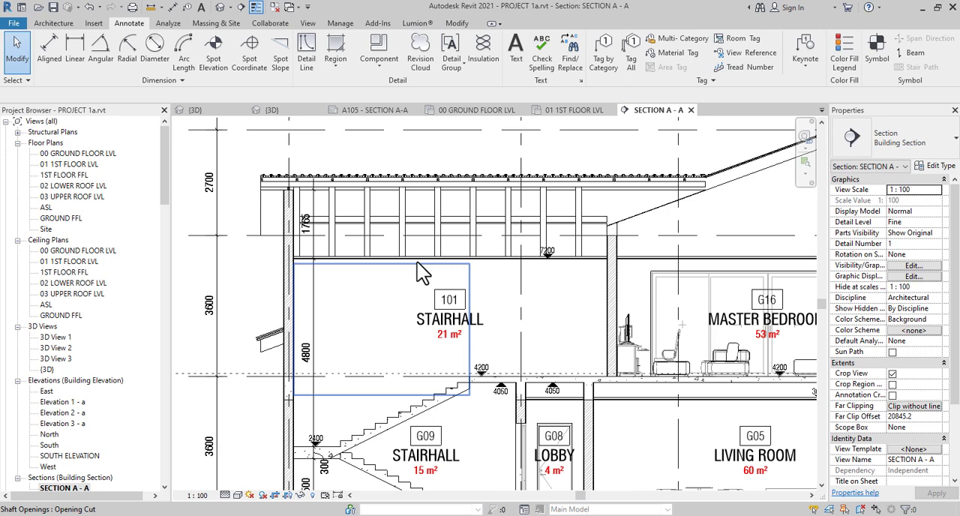
left_click(424, 220)
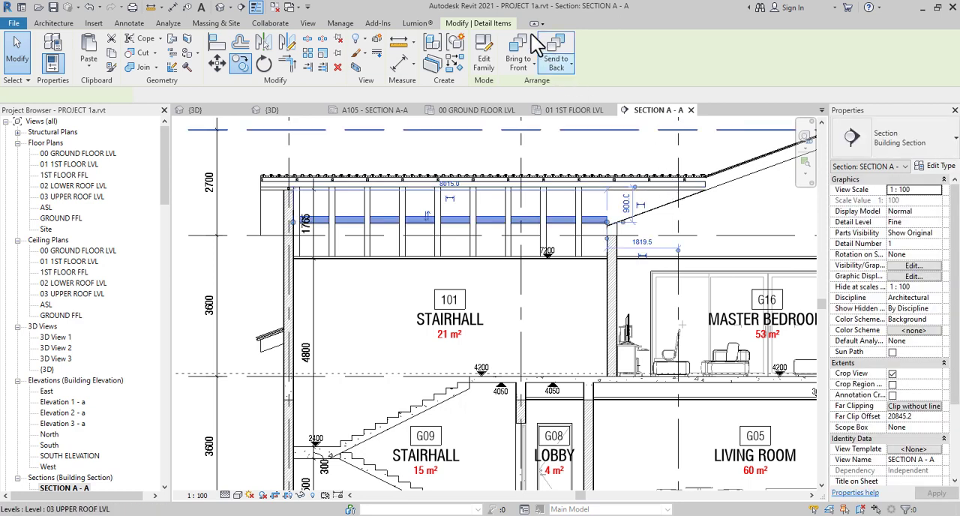
left_click(525, 51)
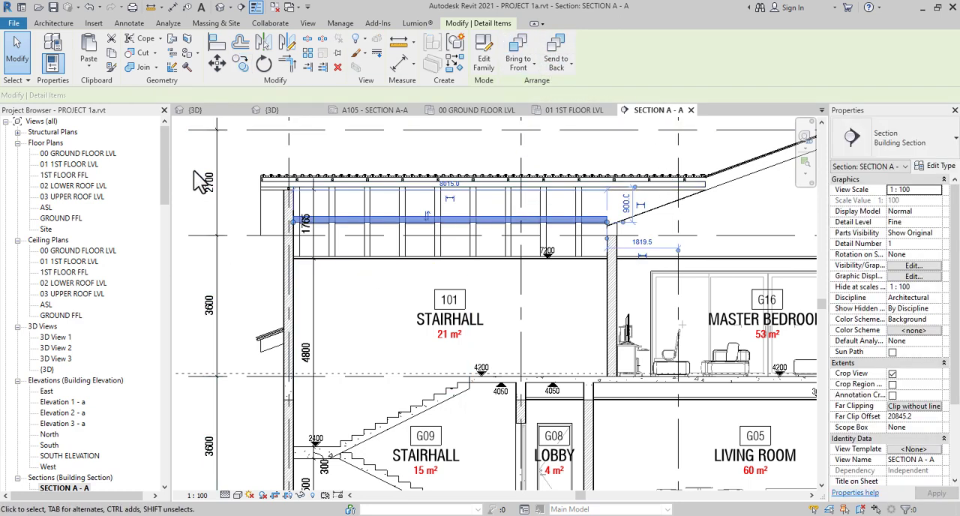
key("Escape")
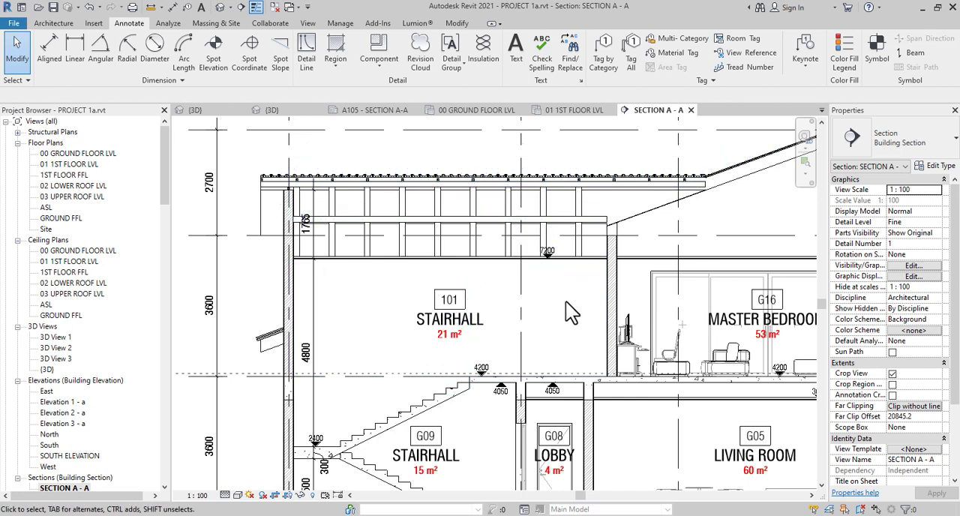
scroll(555, 281, "down", 2)
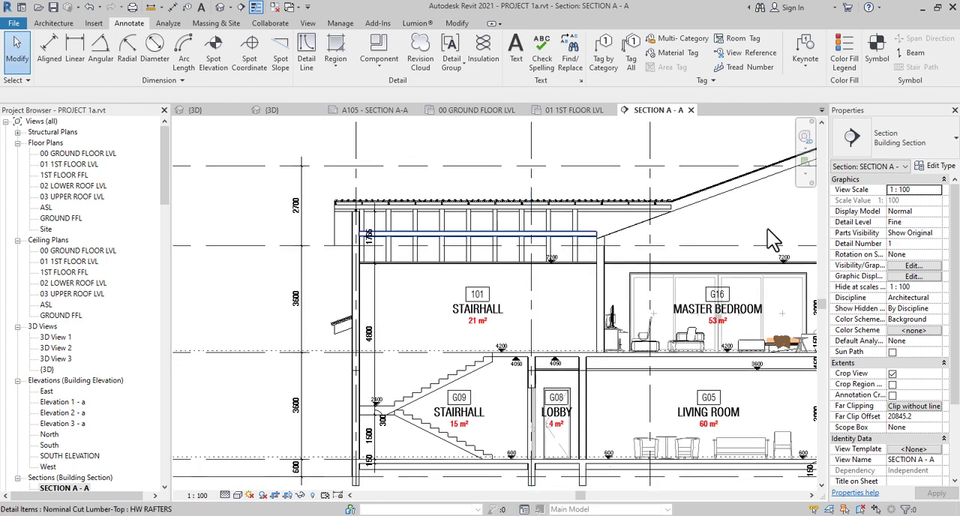
Edit the arrayed vertical members' detail group, shortening the member to end at the 02 LOWER ROOF LVL line, and finish the group edit
middle_click_drag(653, 242, 622, 253)
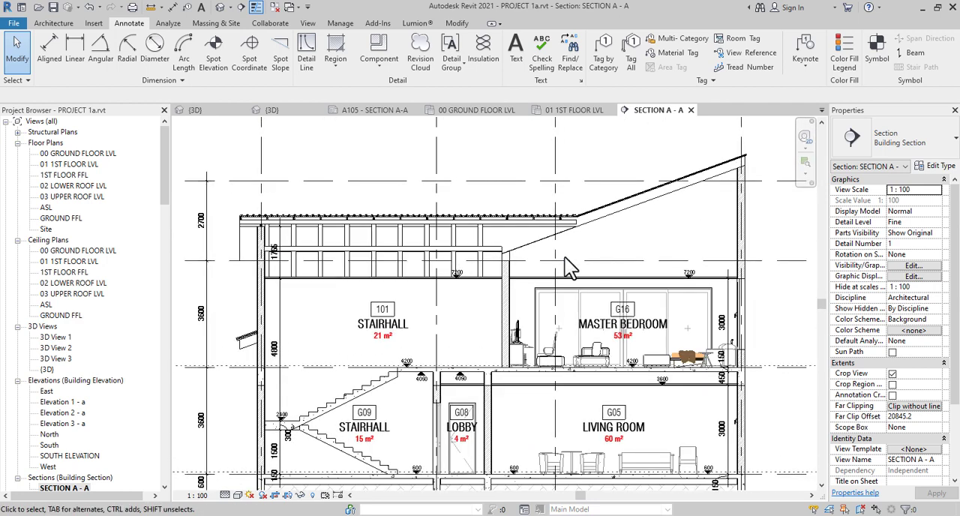
scroll(484, 276, "up", 2)
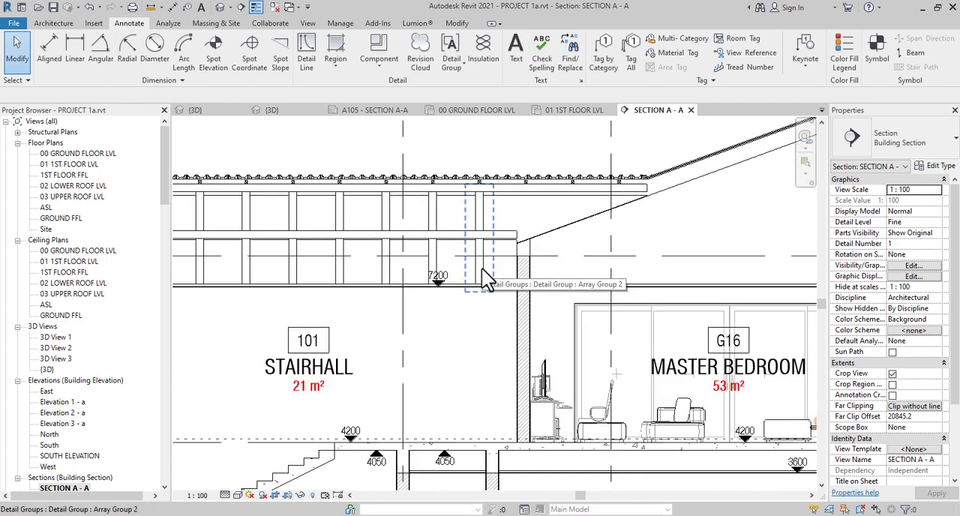
left_click(482, 270)
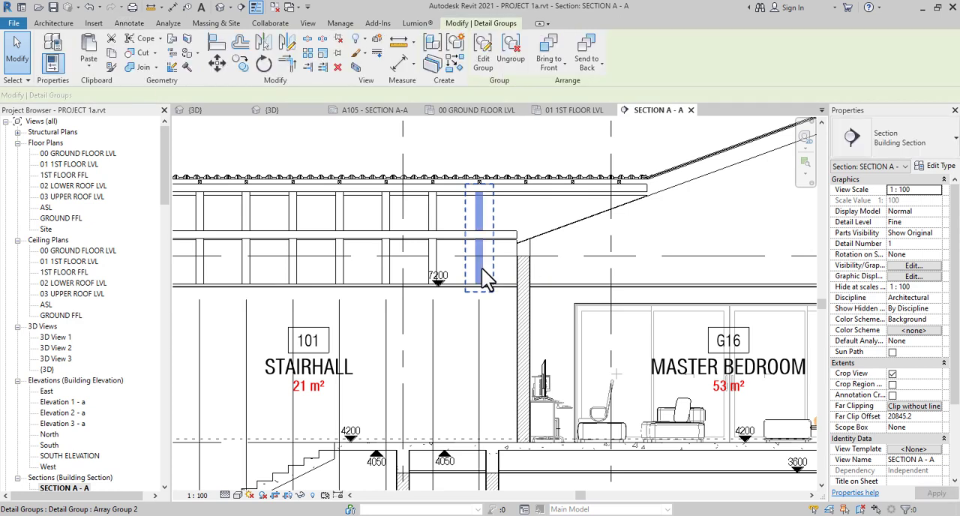
left_click(483, 54)
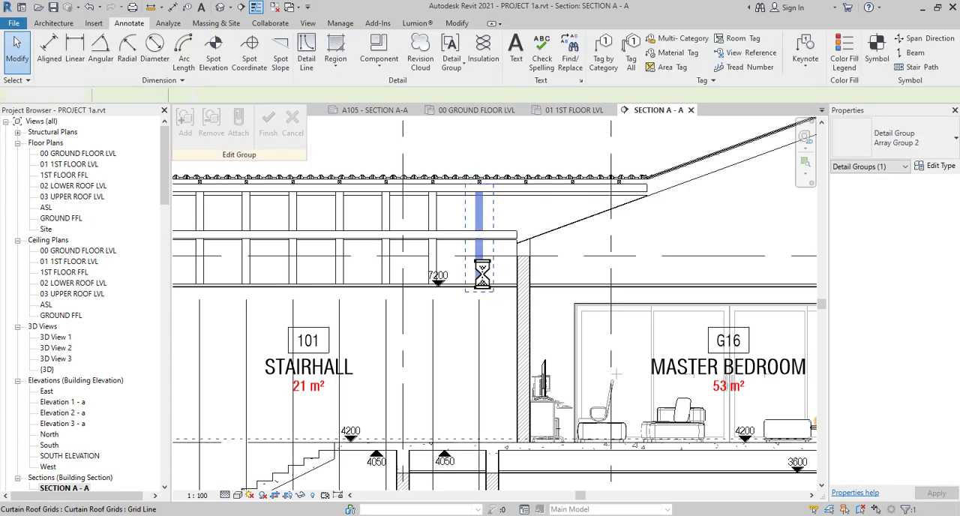
scroll(483, 278, "up", 2)
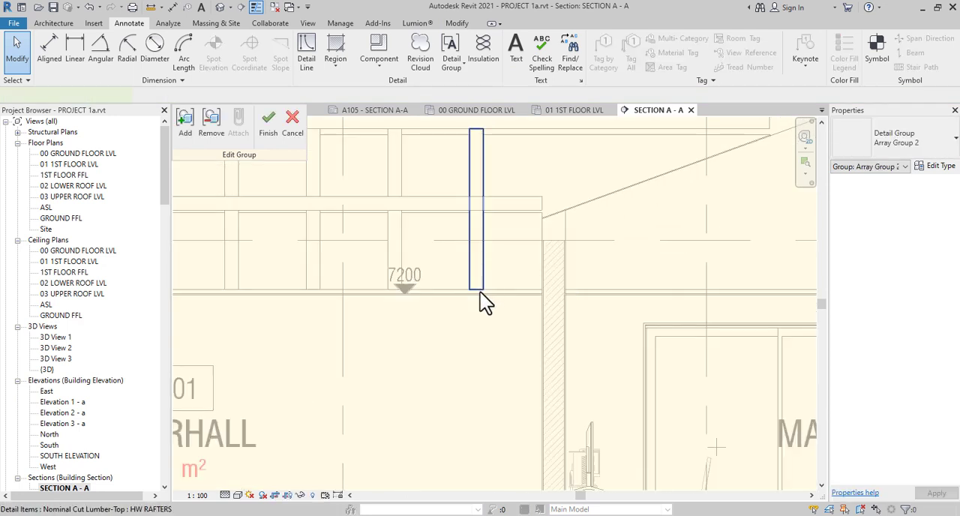
left_click(480, 292)
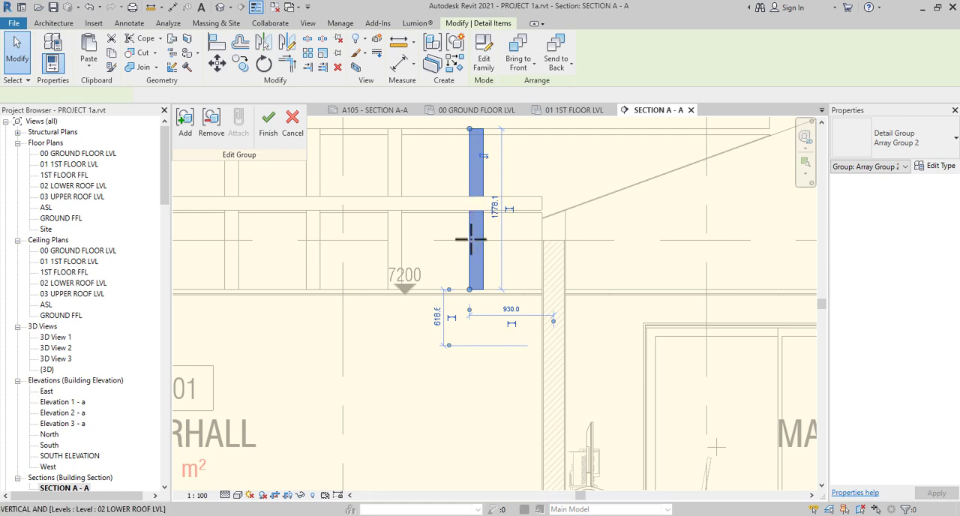
left_click_drag(471, 239, 470, 240)
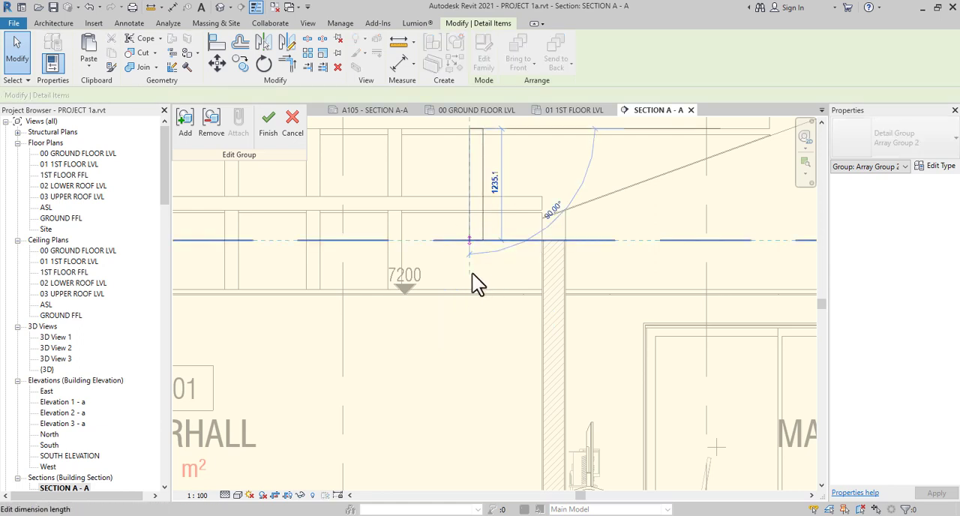
scroll(472, 274, "down", 3)
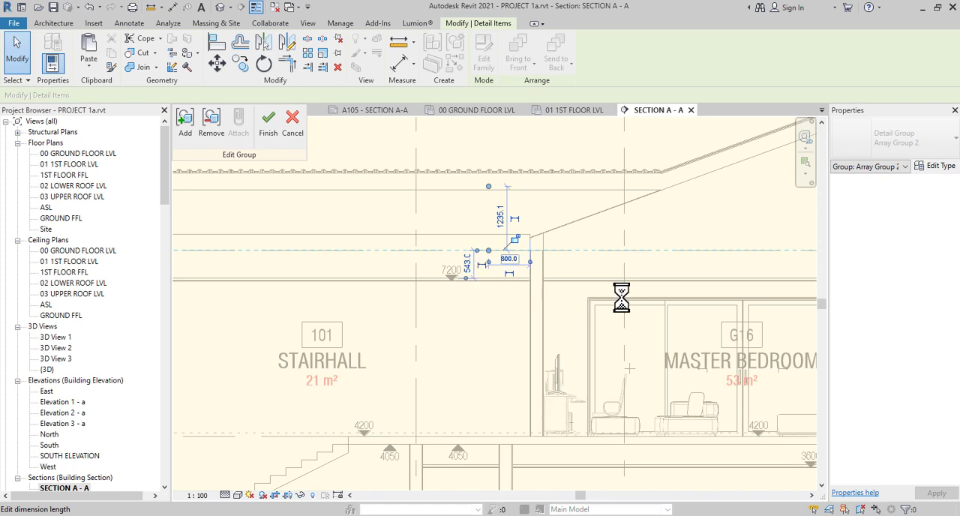
middle_click_drag(217, 166, 365, 192)
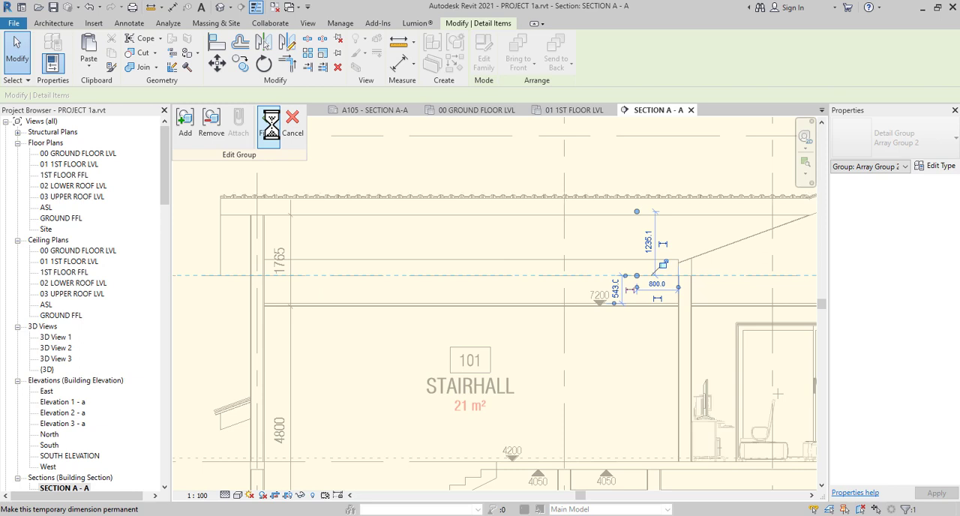
left_click(269, 127)
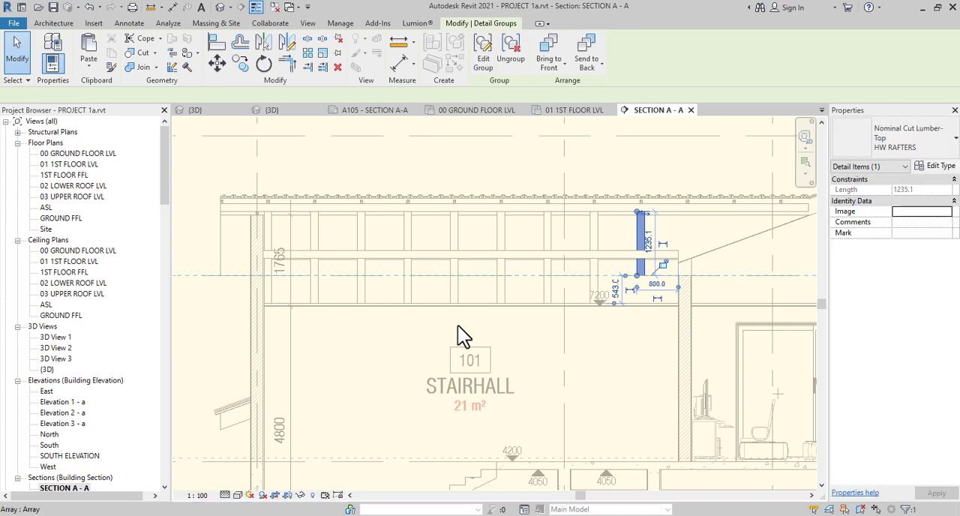
Move the horizontal HW RAFTERS member down so its lower edge sits on the 02 LOWER ROOF LVL line
left_click(570, 258)
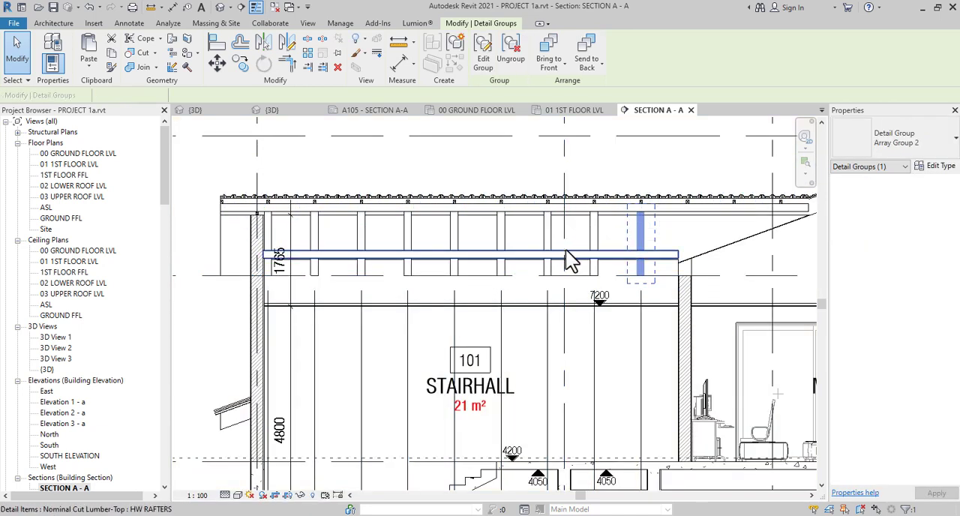
left_click(217, 65)
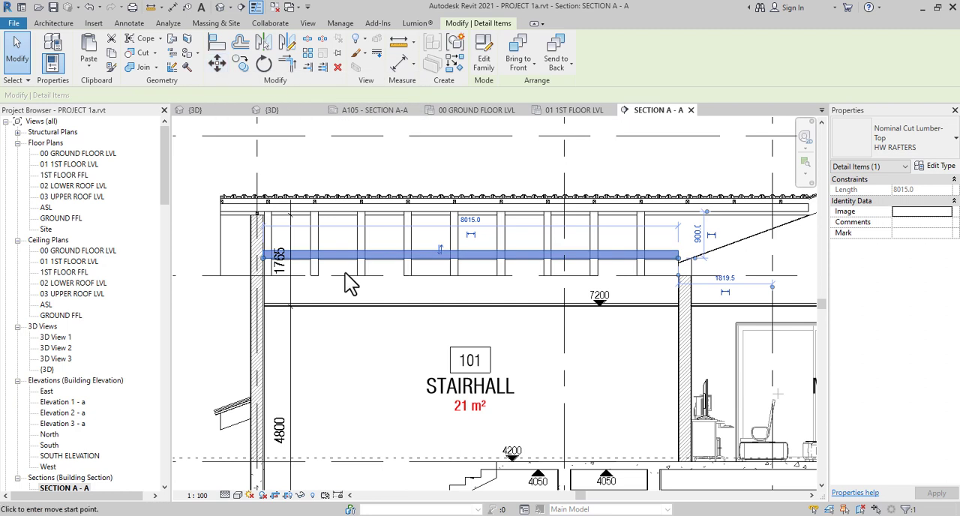
scroll(351, 284, "up", 5)
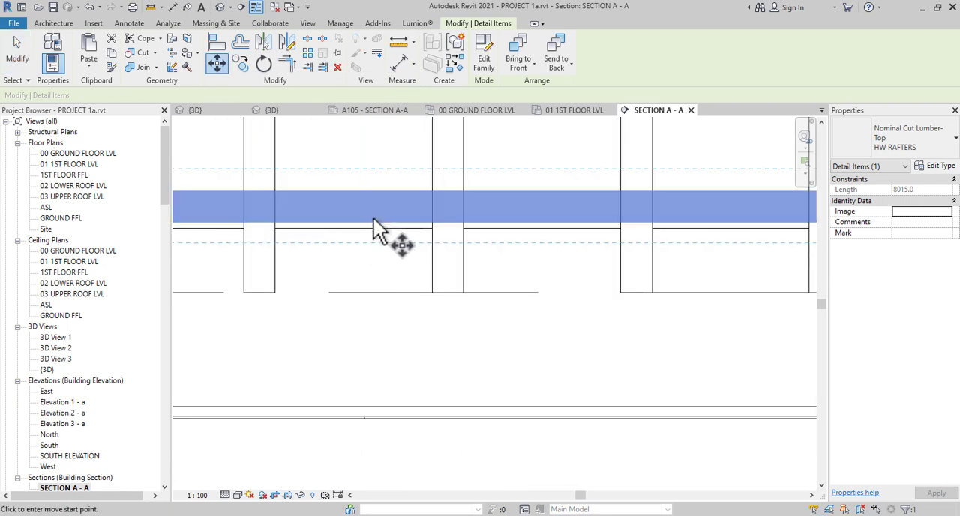
left_click(374, 226)
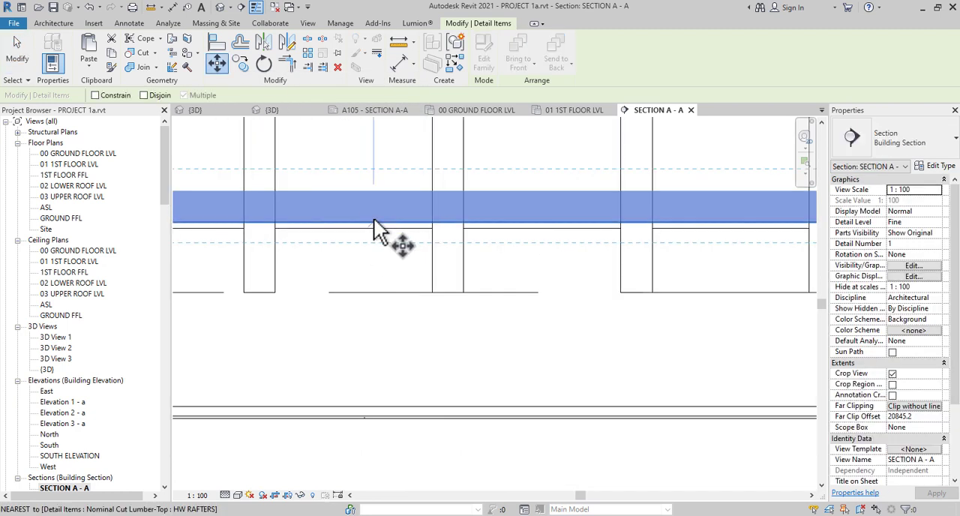
left_click(370, 292)
scroll(370, 292, "down", 3)
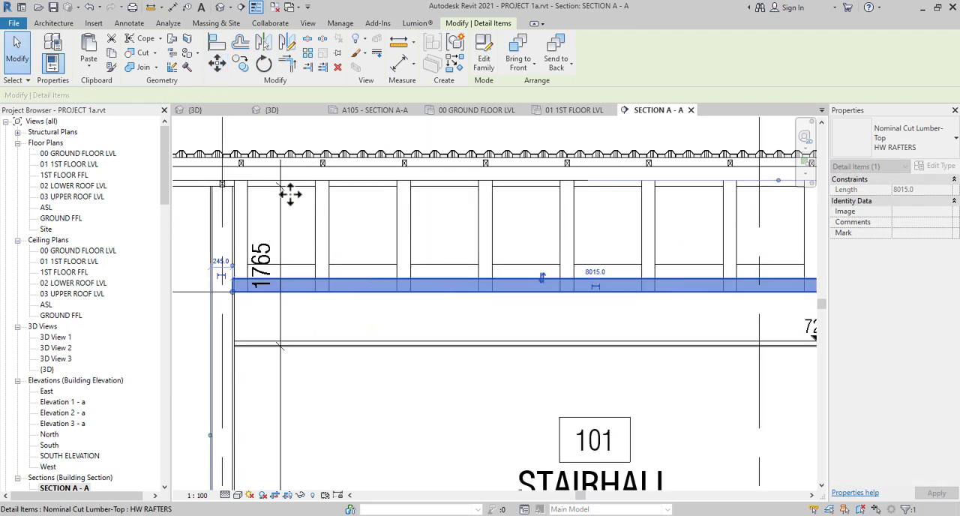
Move the horizontal HW RAFTERS member up by 75 mm from the 02 LOWER ROOF LVL line
left_click(217, 65)
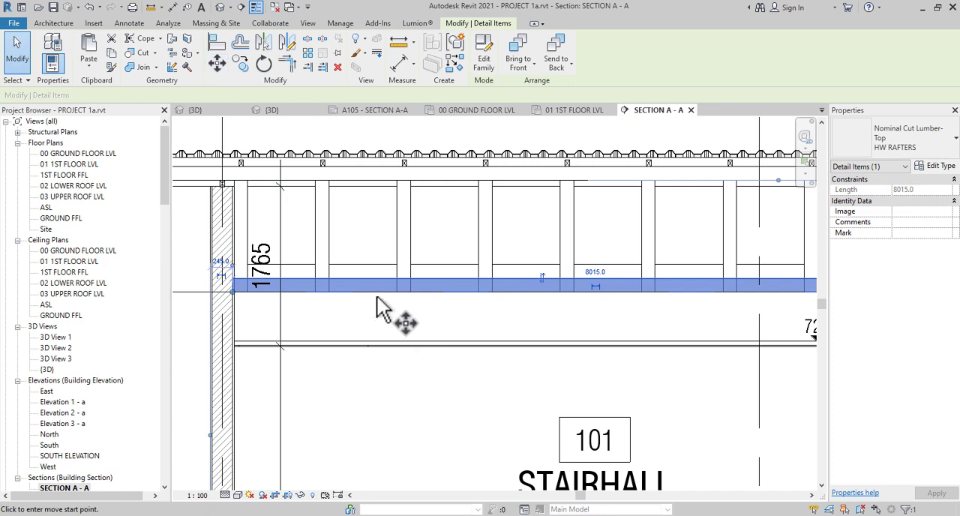
scroll(379, 303, "up", 3)
left_click(372, 266)
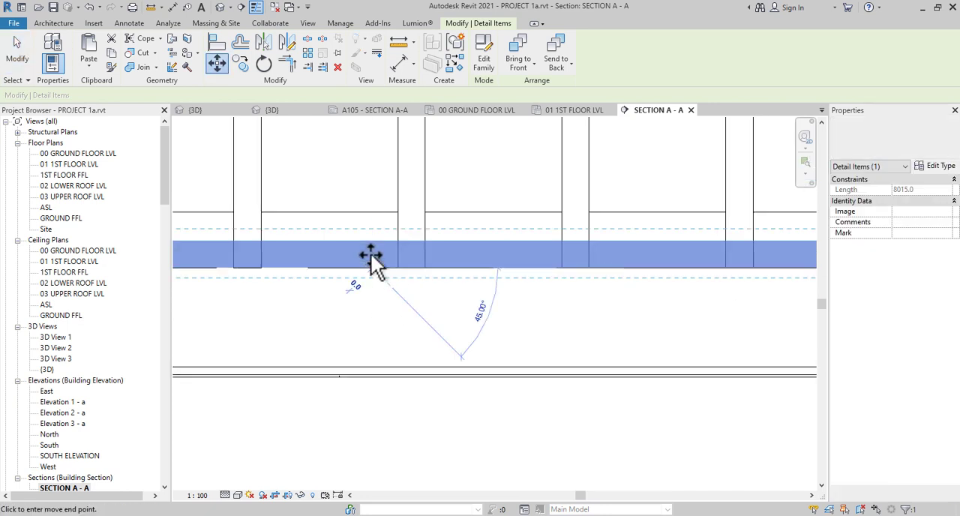
type("75")
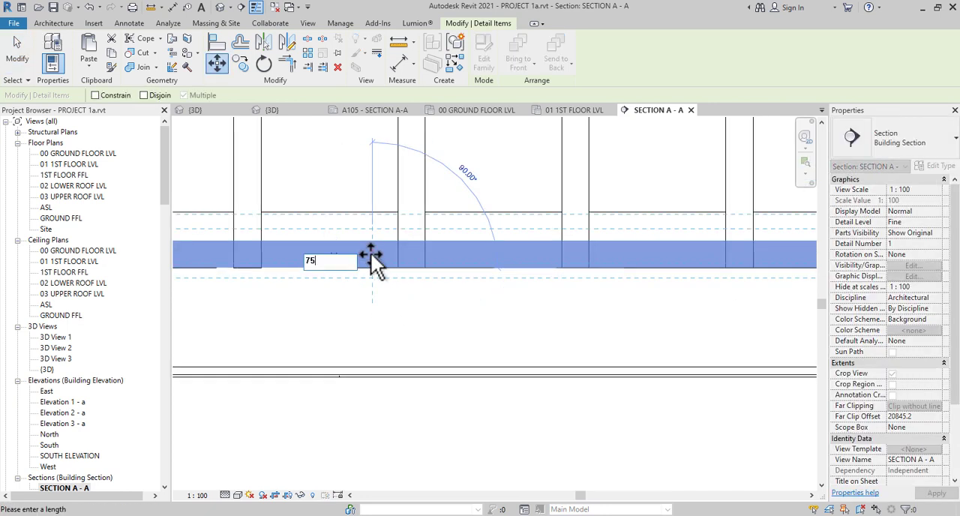
key("Return")
scroll(371, 254, "down", 2)
scroll(370, 255, "down", 1)
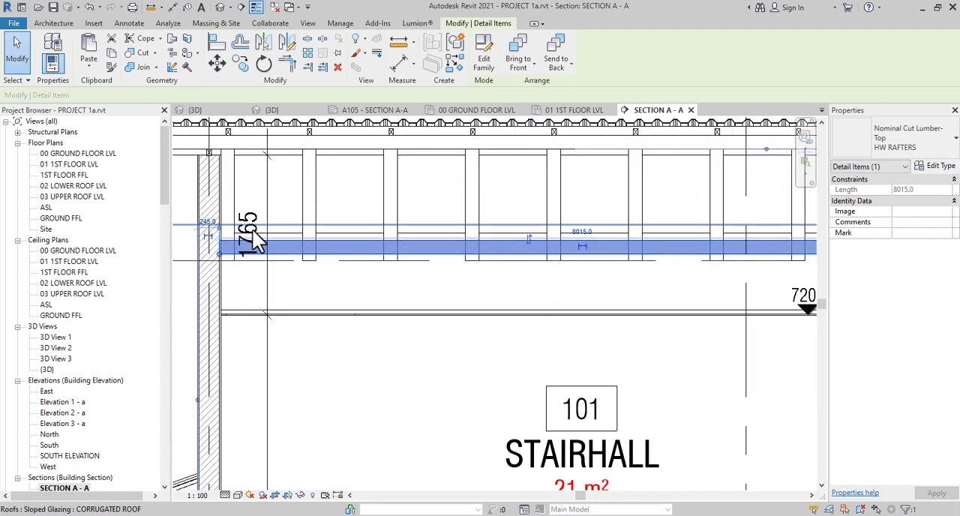
Shorten the vertical members' group to the lower edge of the horizontal HW RAFTERS member, then finish the group edit and clear the selection
scroll(327, 263, "down", 1)
middle_click_drag(333, 266, 429, 290)
left_click(342, 237)
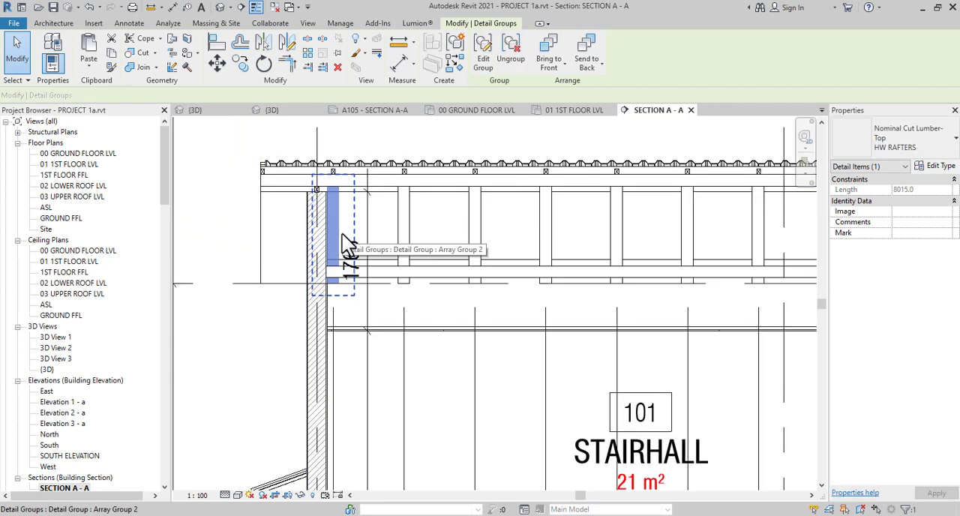
left_click(484, 58)
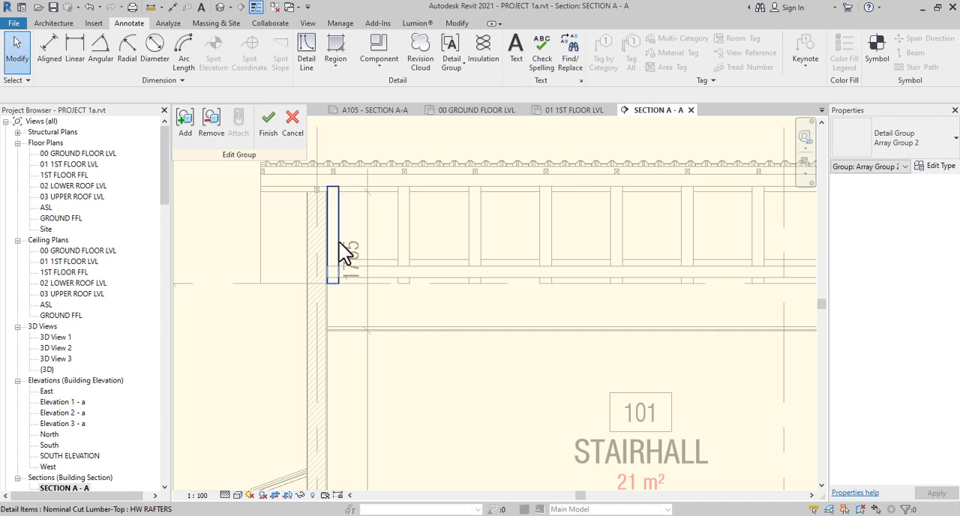
left_click(338, 282)
scroll(339, 286, "up", 5)
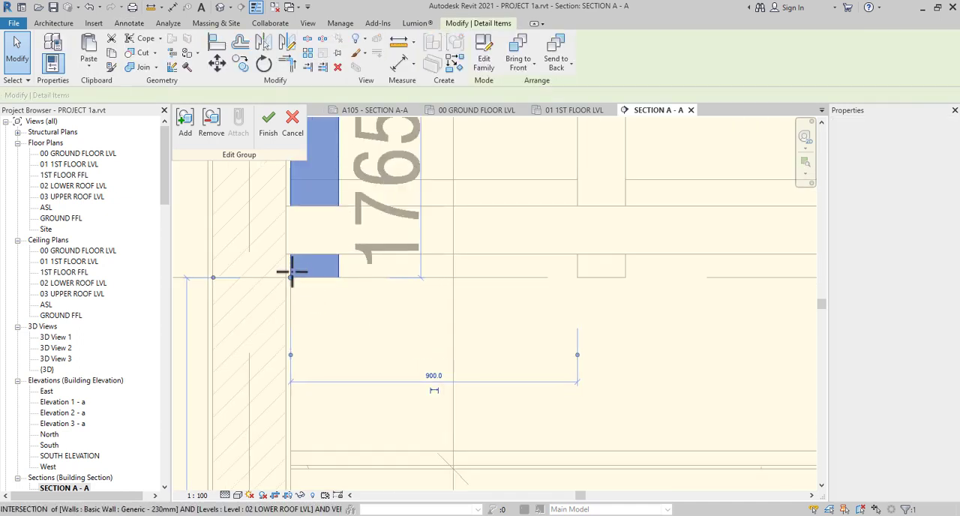
left_click_drag(294, 256, 293, 255)
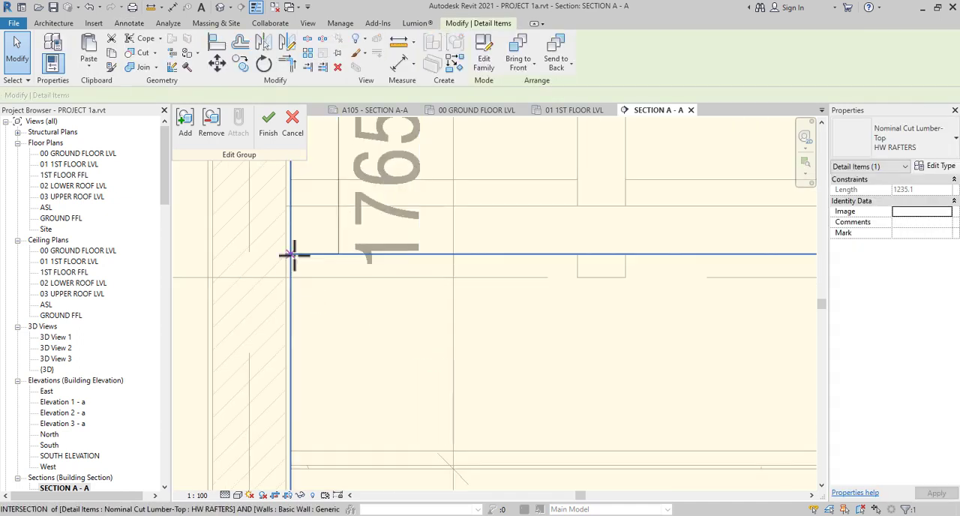
left_click(270, 124)
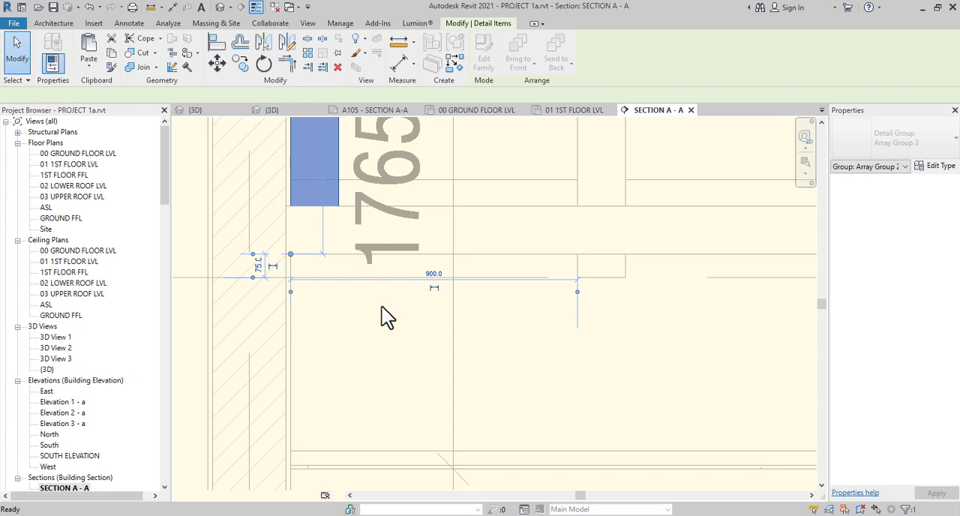
scroll(381, 308, "down", 5)
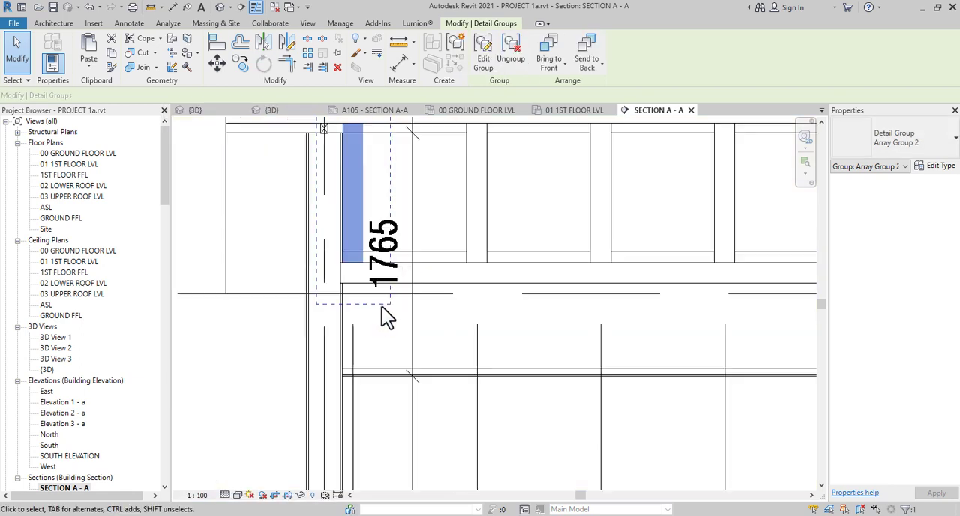
scroll(382, 308, "down", 2)
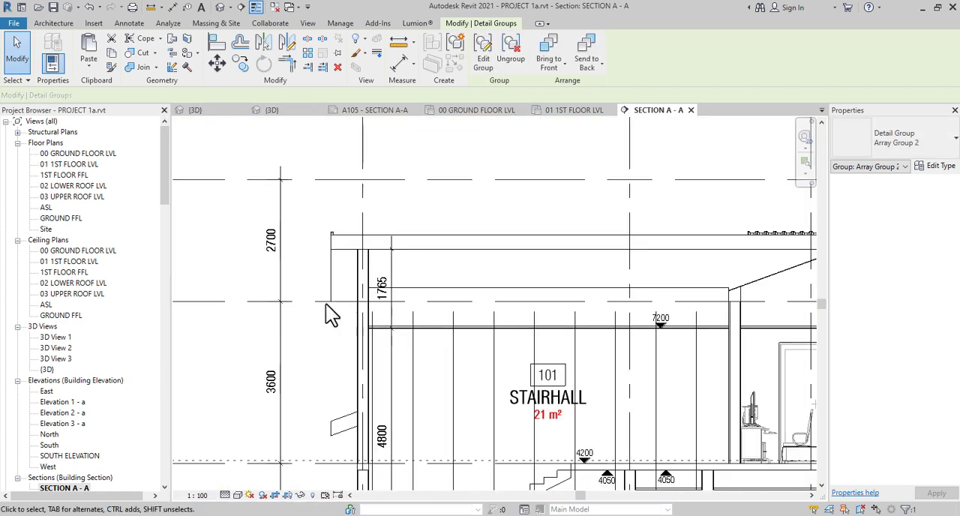
left_click(231, 159)
scroll(231, 159, "down", 2)
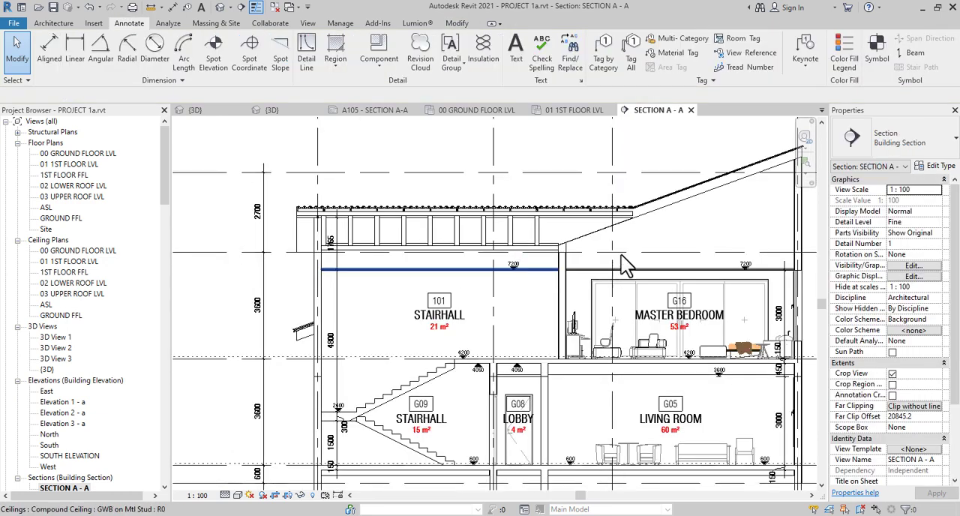
Examine the flat roof framing and its junction with the sloping roof in Section A-A, and the roof framing on sheet A105
middle_click_drag(639, 272, 543, 324)
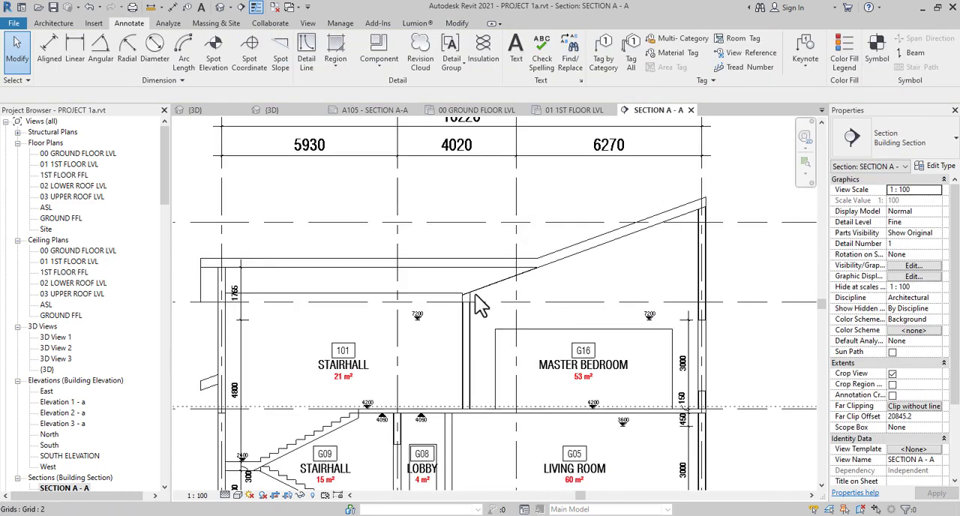
scroll(480, 304, "up", 2)
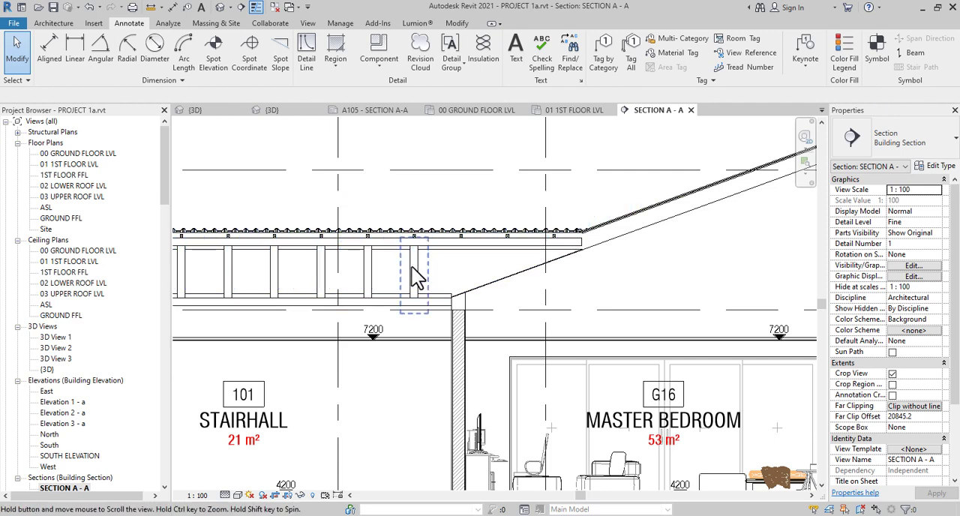
middle_click_drag(410, 266, 620, 272)
scroll(221, 255, "up", 3)
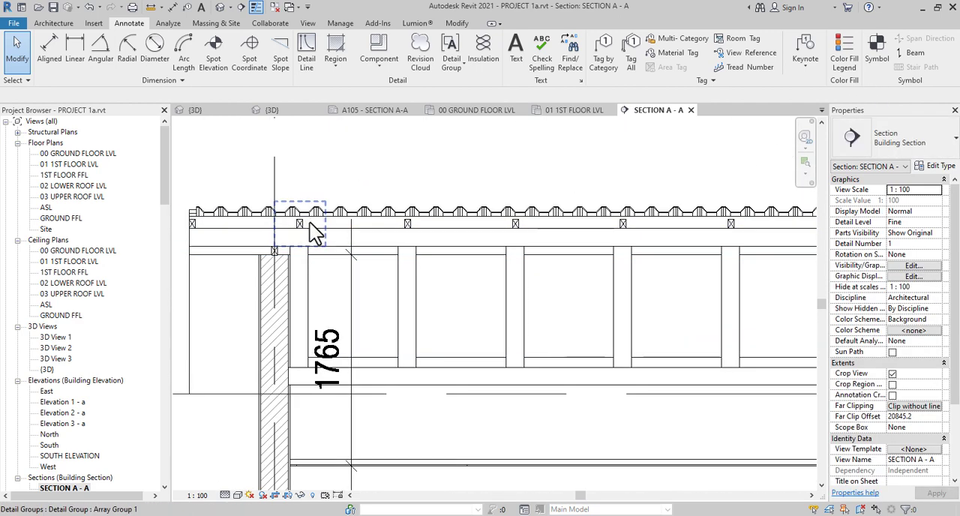
scroll(384, 234, "down", 2)
scroll(384, 237, "down", 2)
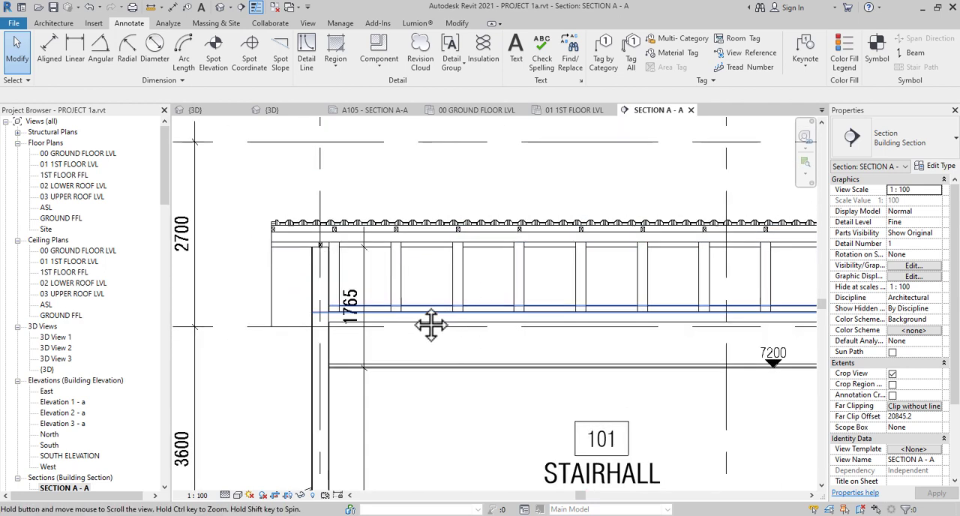
scroll(428, 326, "up", 3)
scroll(525, 287, "down", 2)
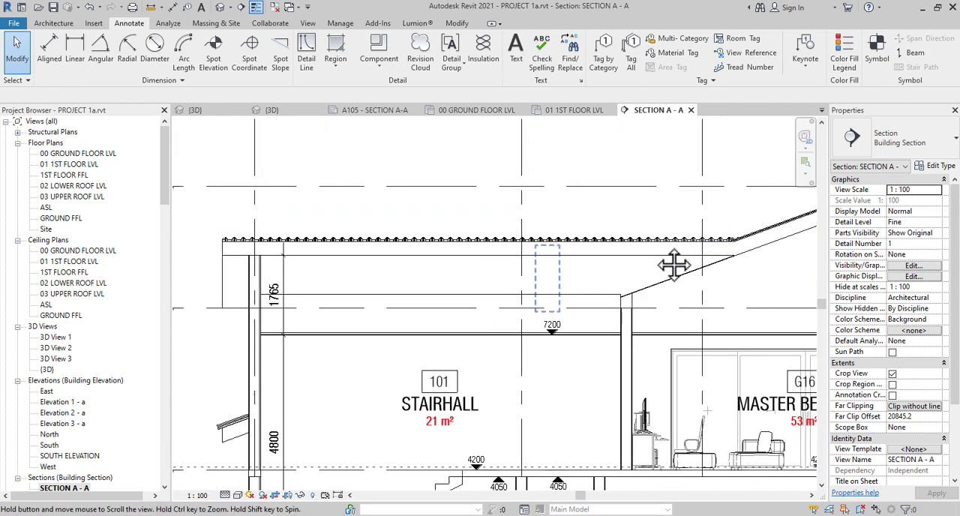
scroll(653, 259, "up", 1)
scroll(649, 259, "up", 1)
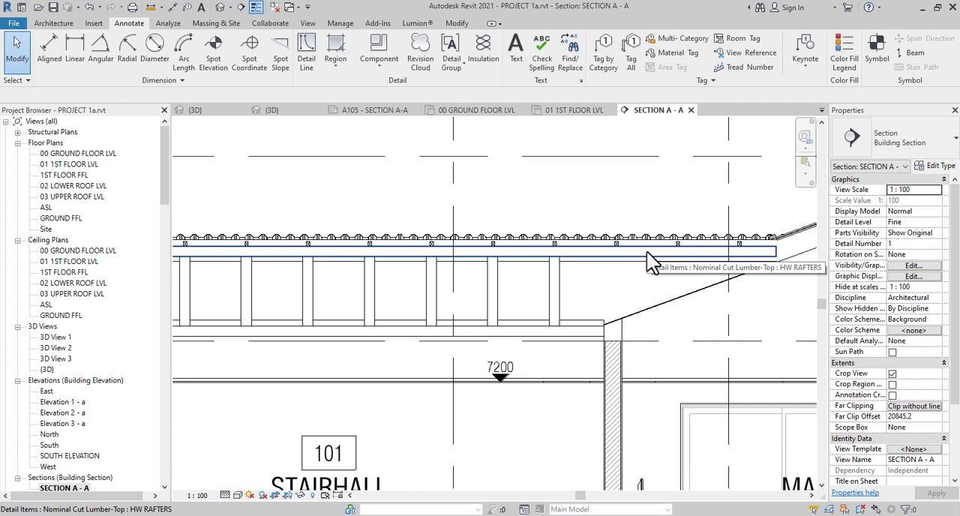
scroll(647, 251, "down", 2)
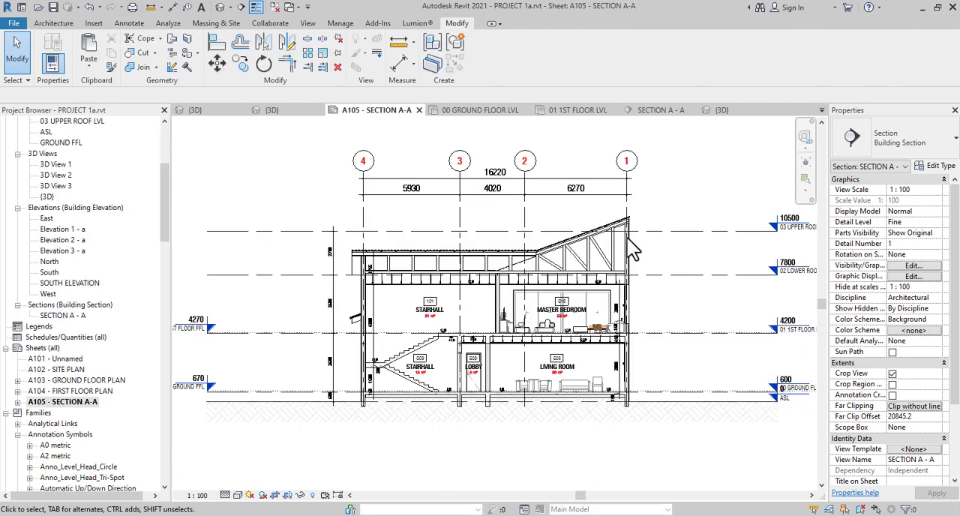
scroll(632, 251, "up", 3)
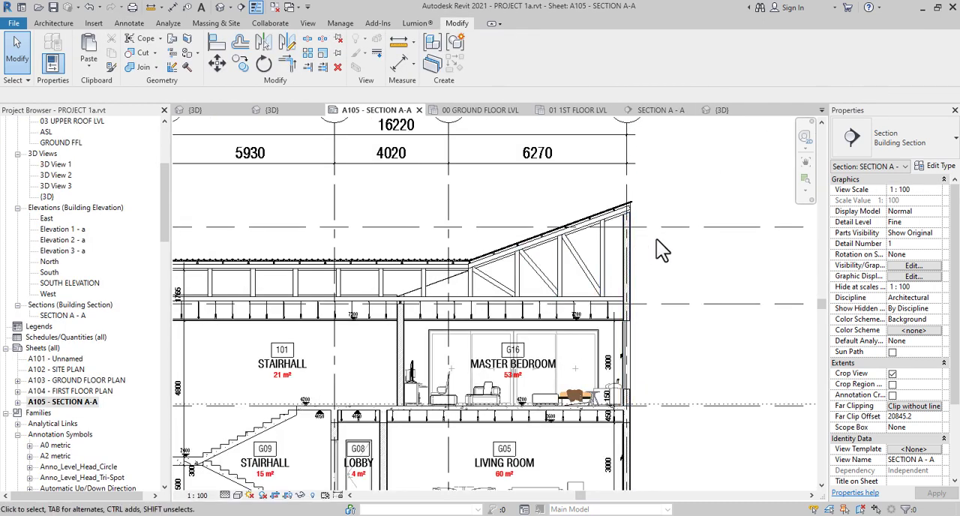
Examine the completed roof framing, suspended ceilings, stairs and rooms of Section A-A on sheet A105
scroll(648, 244, "down", 2)
middle_click_drag(551, 270, 651, 259)
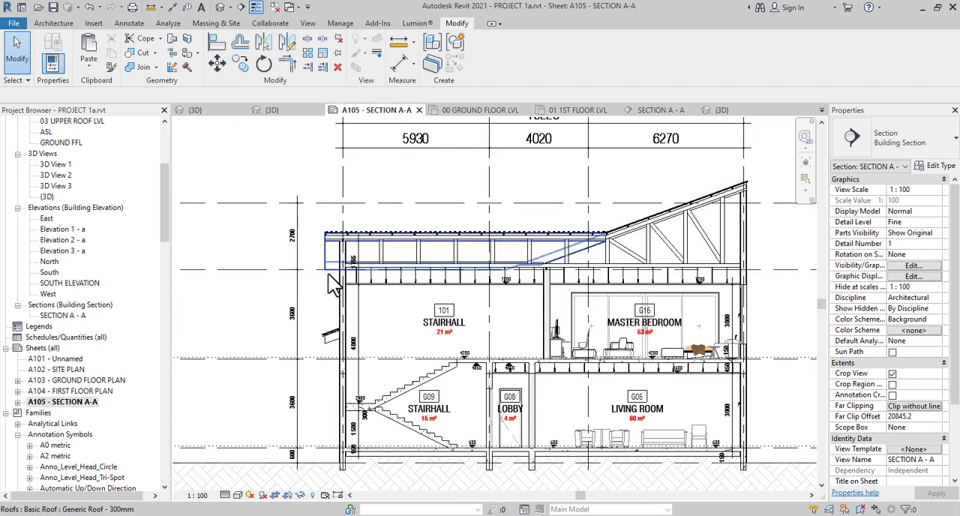
scroll(632, 325, "up", 1)
middle_click_drag(632, 325, 579, 306)
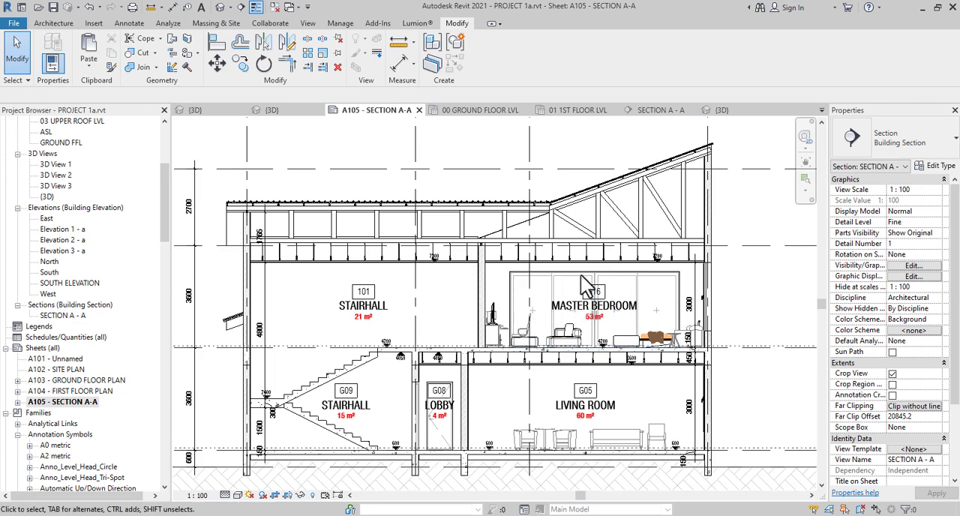
scroll(727, 255, "up", 4)
scroll(704, 264, "up", 1)
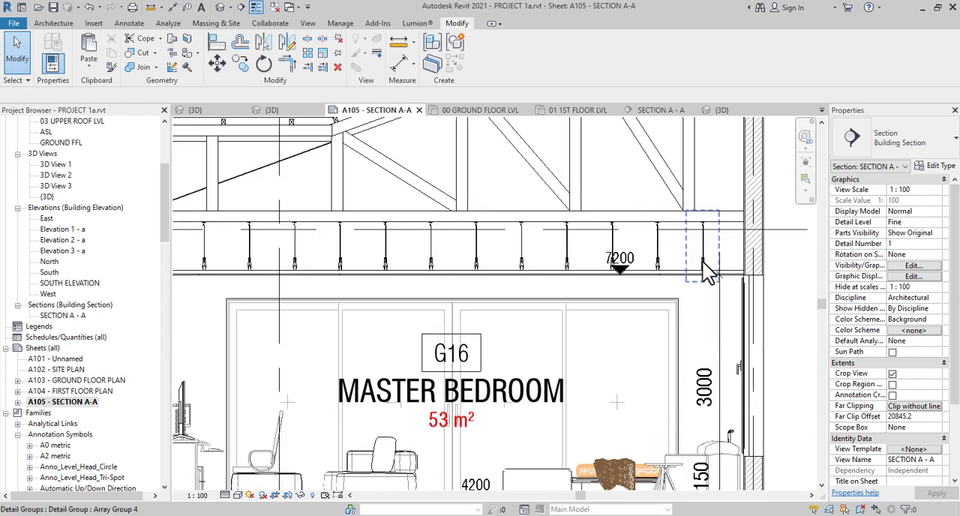
scroll(704, 264, "down", 5)
middle_click_drag(707, 306, 728, 164)
middle_click_drag(415, 298, 549, 257)
scroll(498, 330, "down", 3)
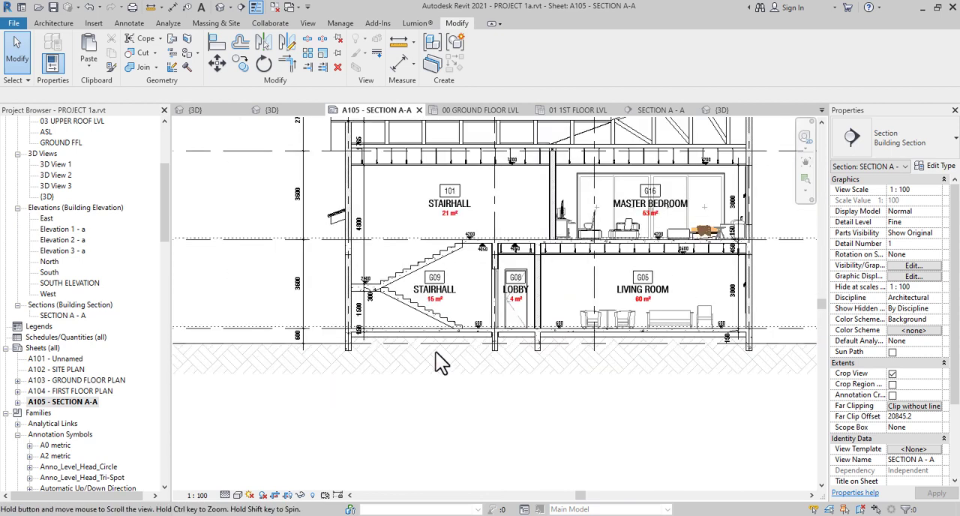
middle_click_drag(409, 354, 363, 480)
scroll(397, 323, "up", 3)
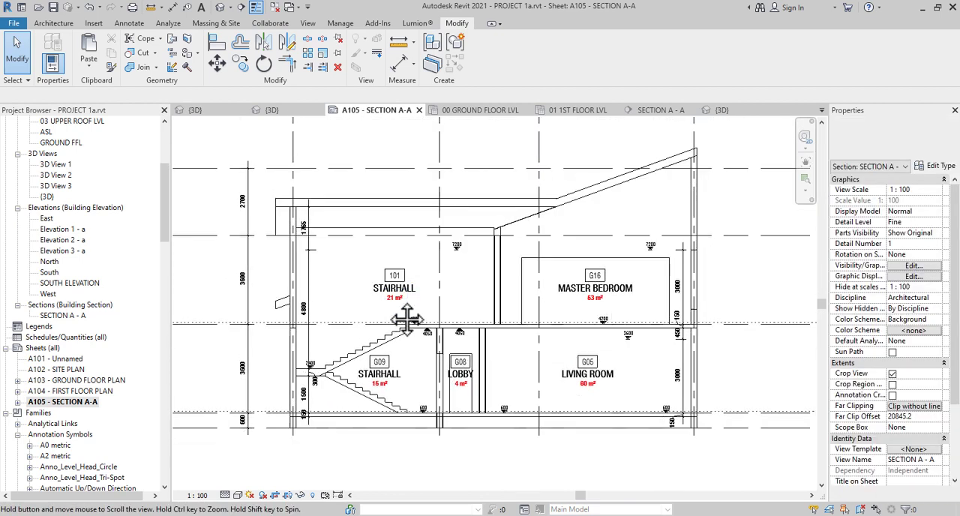
scroll(390, 353, "down", 4)
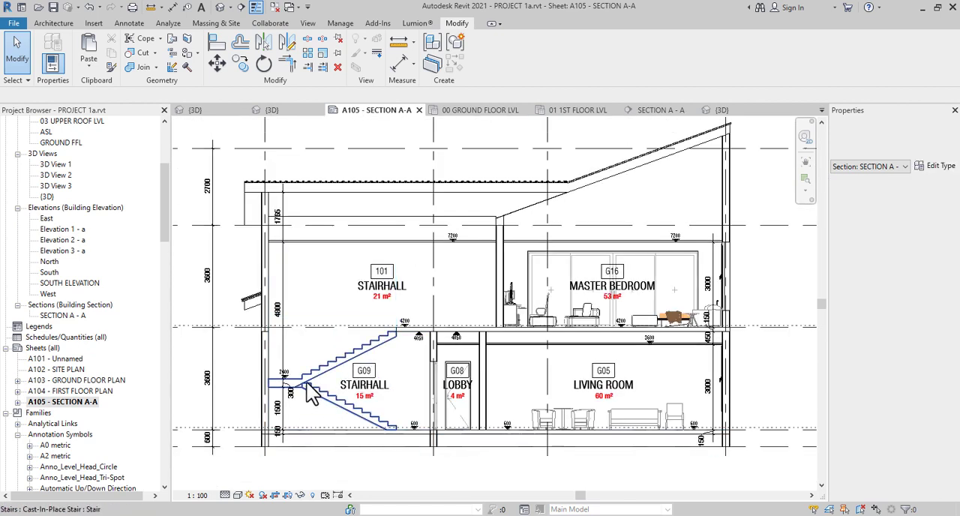
scroll(402, 334, "up", 3)
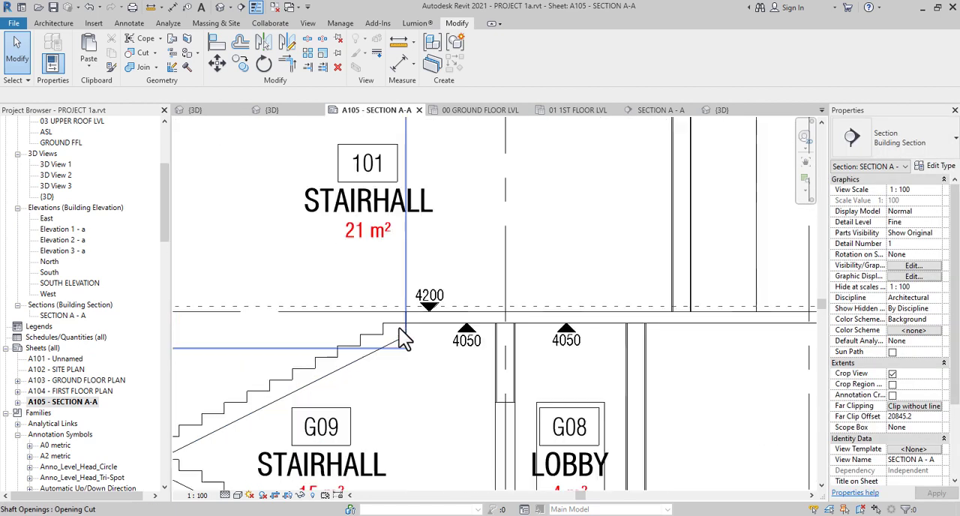
scroll(421, 257, "down", 5)
scroll(405, 276, "up", 2)
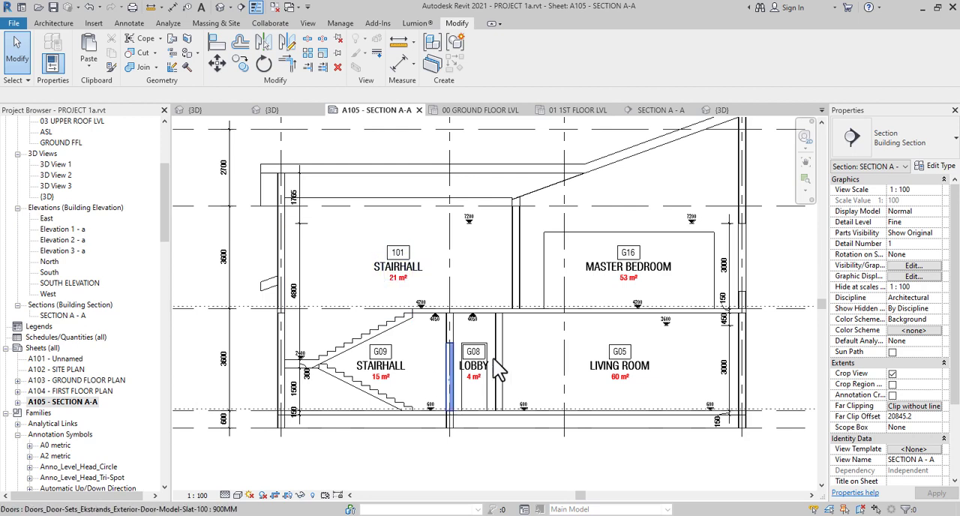
middle_click_drag(589, 337, 497, 394)
scroll(563, 236, "down", 3)
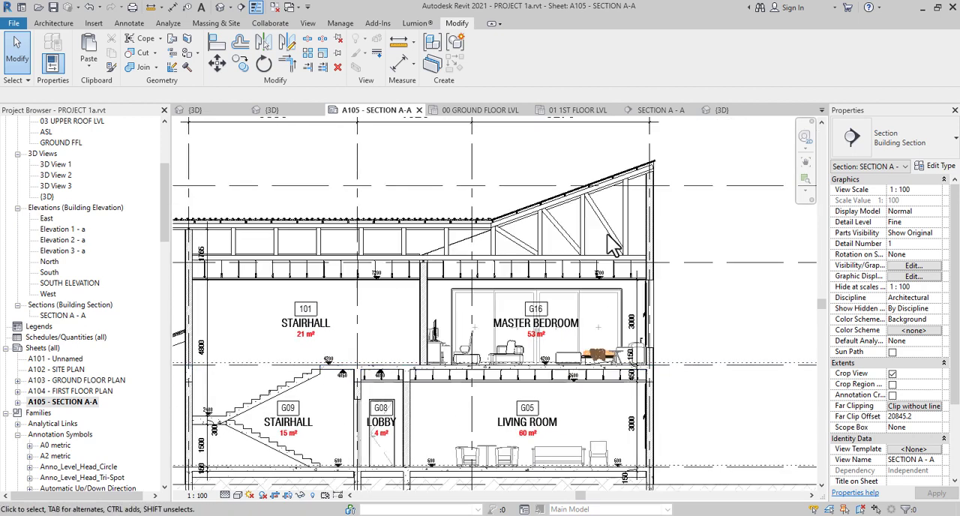
scroll(679, 267, "up", 4)
middle_click_drag(679, 267, 583, 320)
scroll(563, 301, "up", 2)
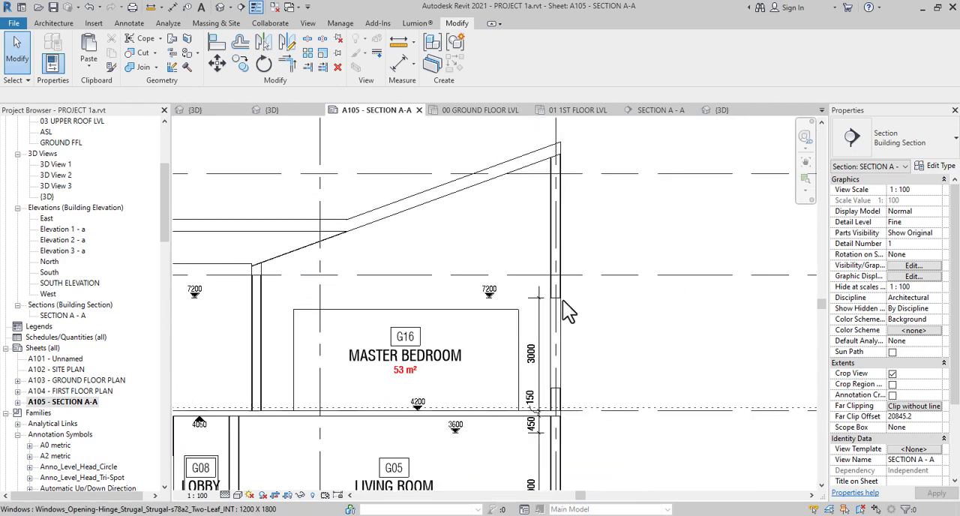
scroll(562, 301, "down", 3)
scroll(604, 387, "down", 2)
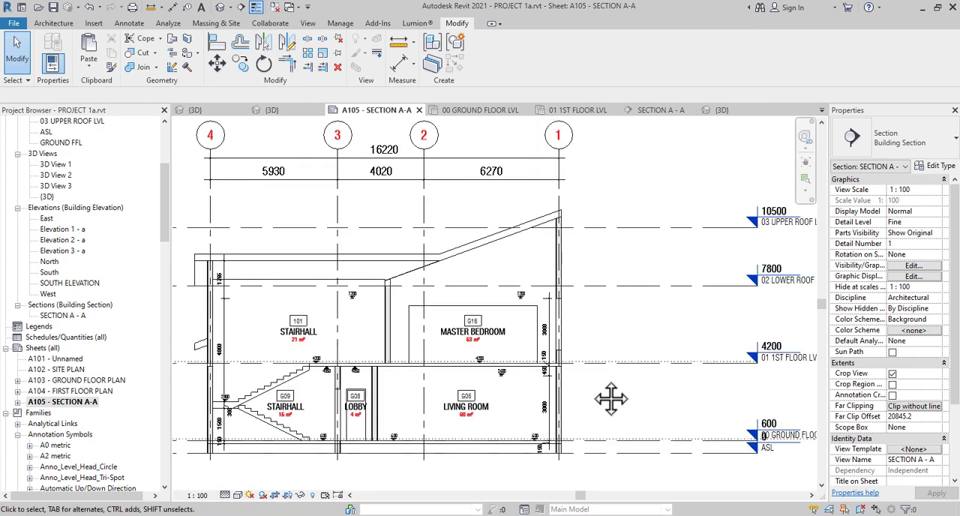
Place a 2.5mm Arial text note reading "STONE COATED LONGSPAN ALUMINIUM ROOF" beside the grid 1 bubble, above the sloping roof
scroll(564, 224, "up", 1)
middle_click_drag(564, 223, 572, 315)
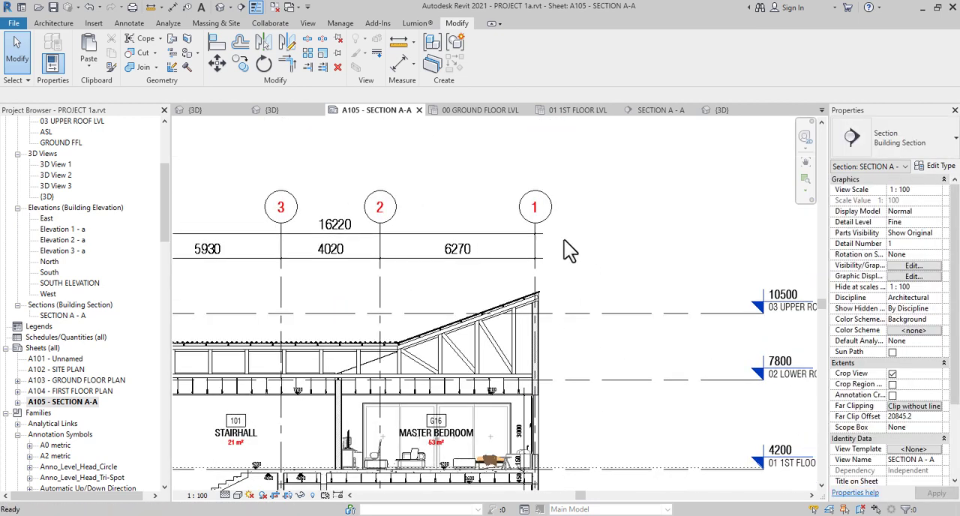
key("t")
key("x")
left_click(572, 201)
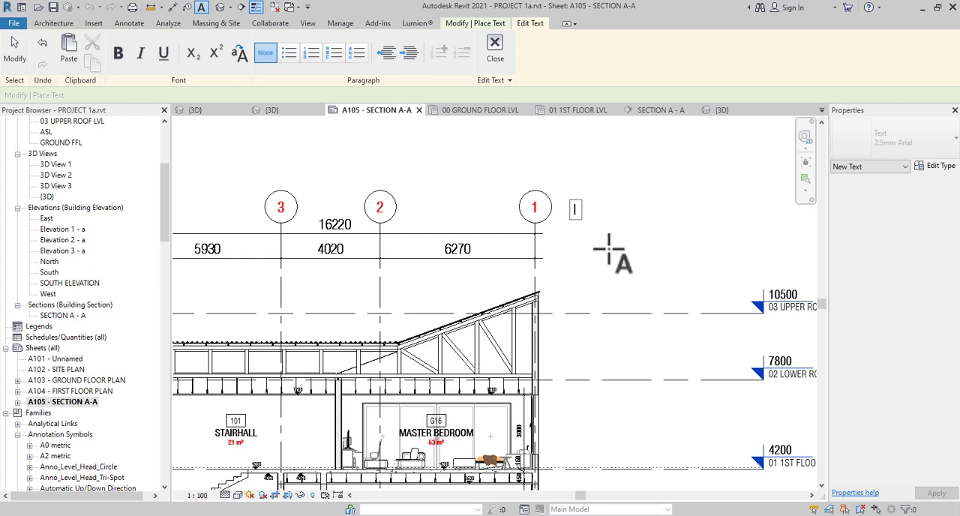
type("STONE COATED")
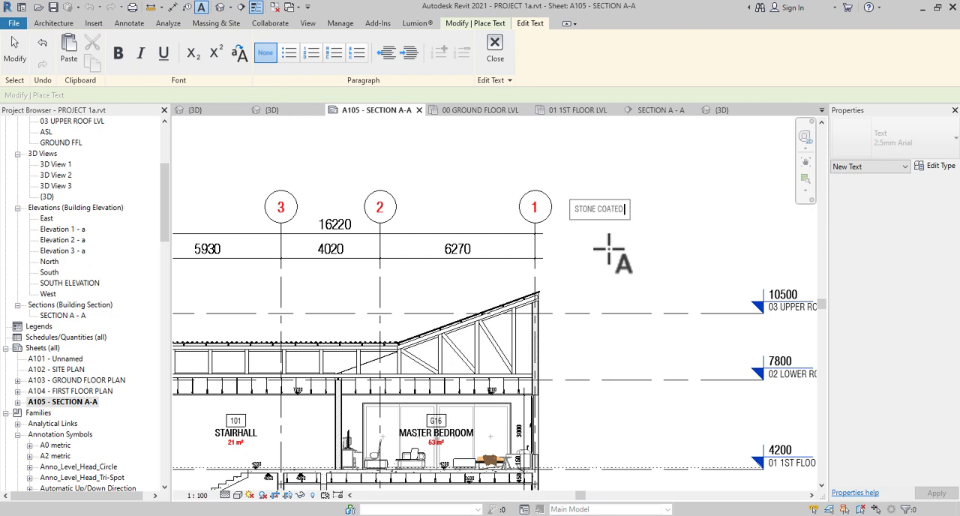
type(" LONGSPAN AL")
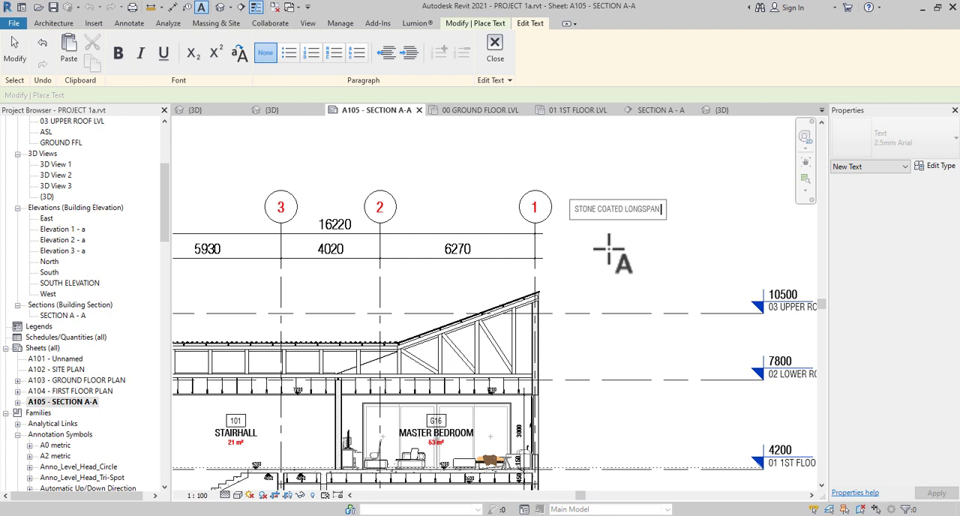
type("UMINIUM ROOF")
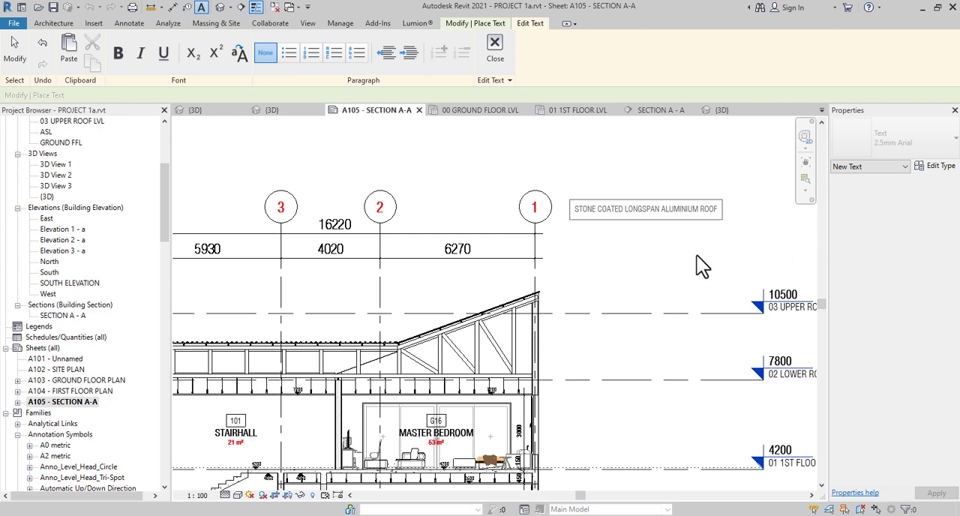
left_click(697, 256)
key("Escape")
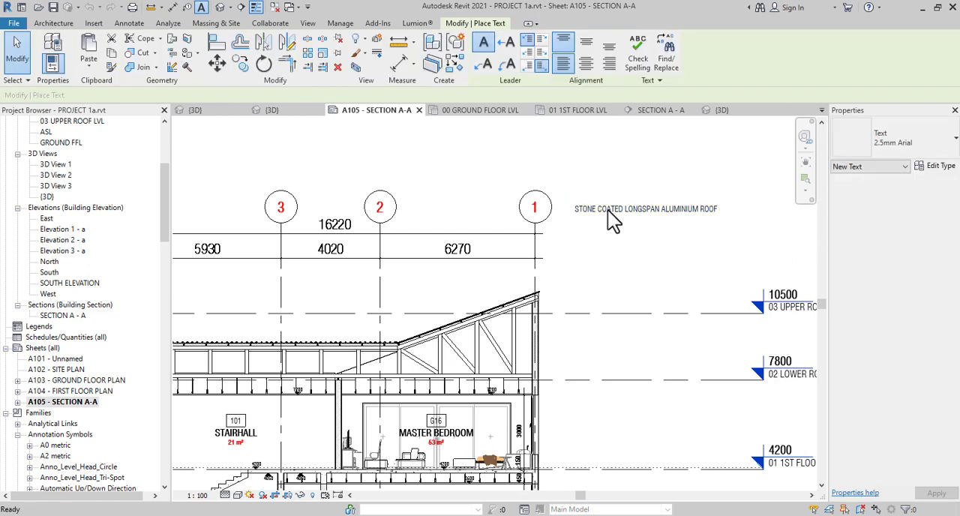
key("Escape")
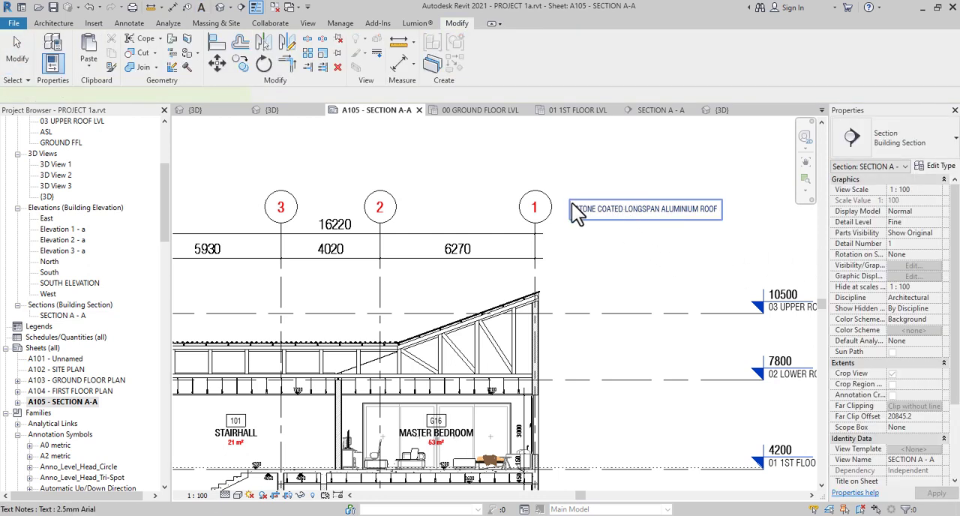
Shift the roof note slightly away from the grid 1 bubble and add the second line "25MM PLYWOOD SHEATHING"
left_click(571, 202)
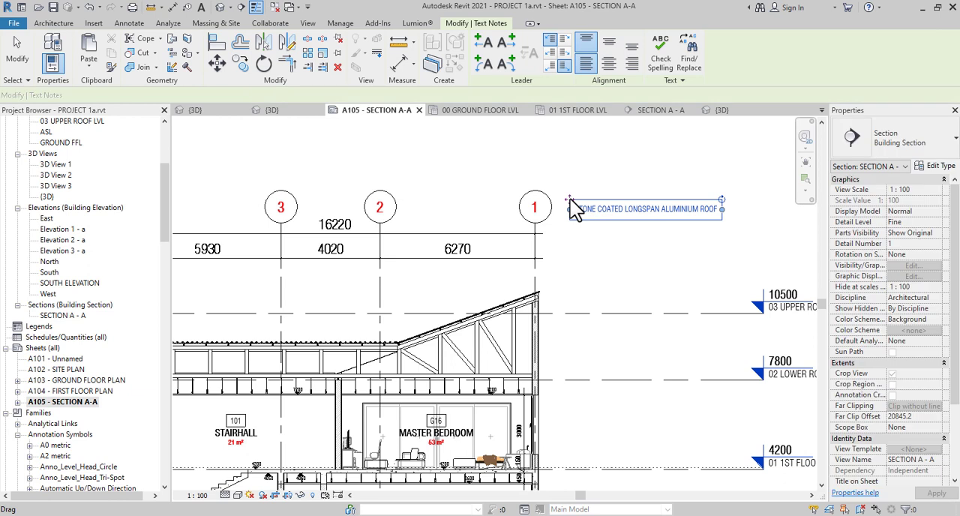
left_click(716, 211)
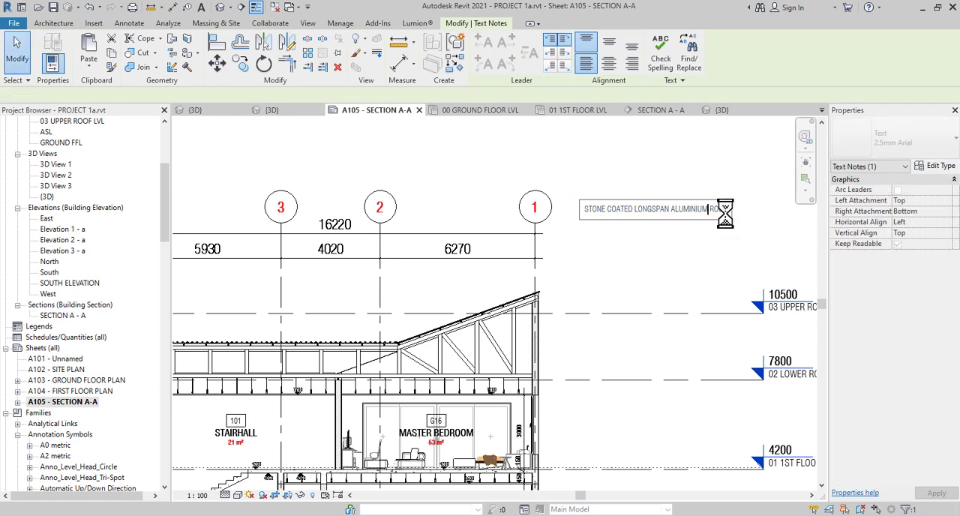
key("Return")
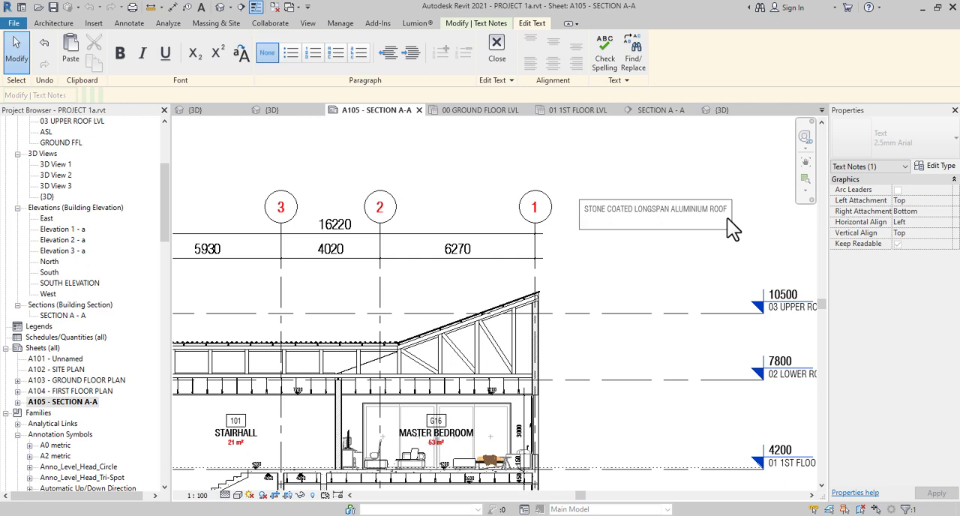
type("25MM PLYWOOD SHEATHING")
key("Return")
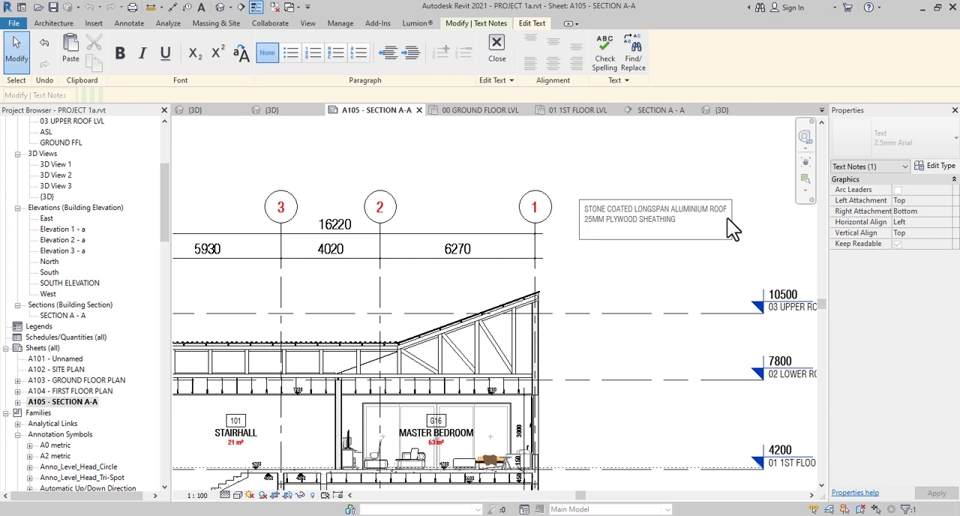
Add the line "50X75MM HARDWOOD PURLINS @ 900MM C/C" to the roof note
type("50X75MM HARDWOOD PURL")
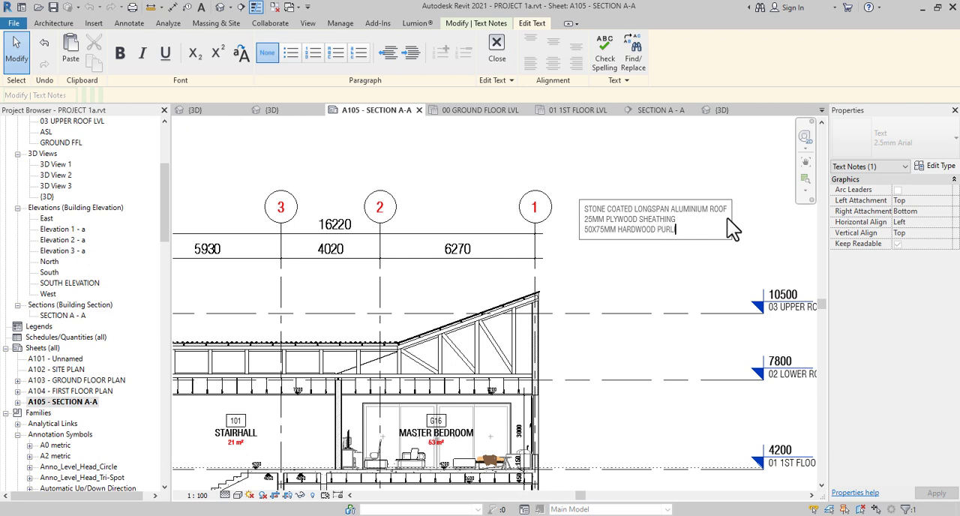
type("INS @ 900MM C")
key("Return")
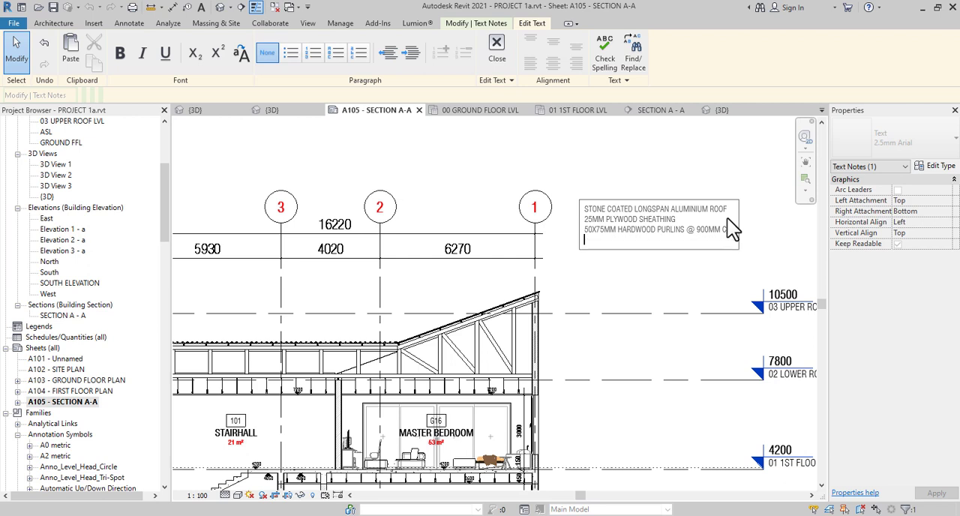
type("50X150MM HAF")
key("BackSpace")
type("RDWOOD")
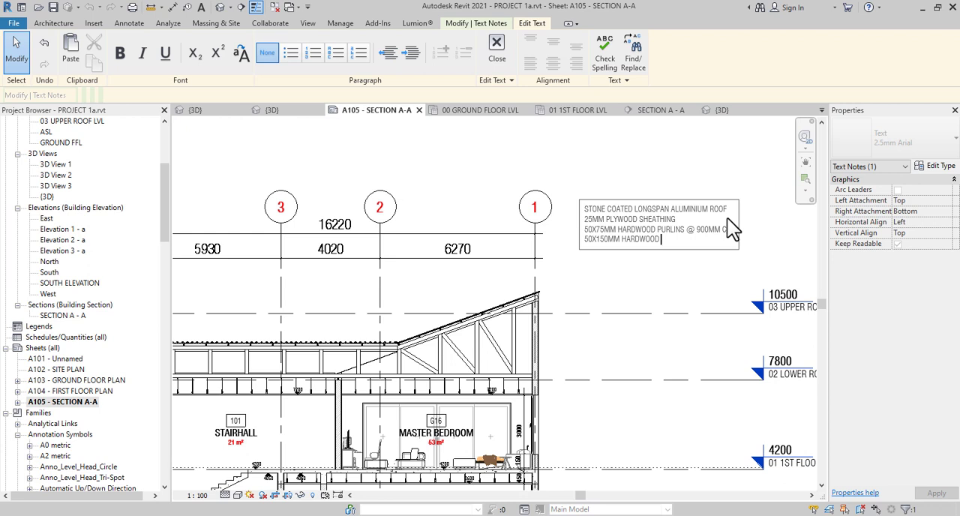
type(" RAFTERS @1500MM C")
key("Return")
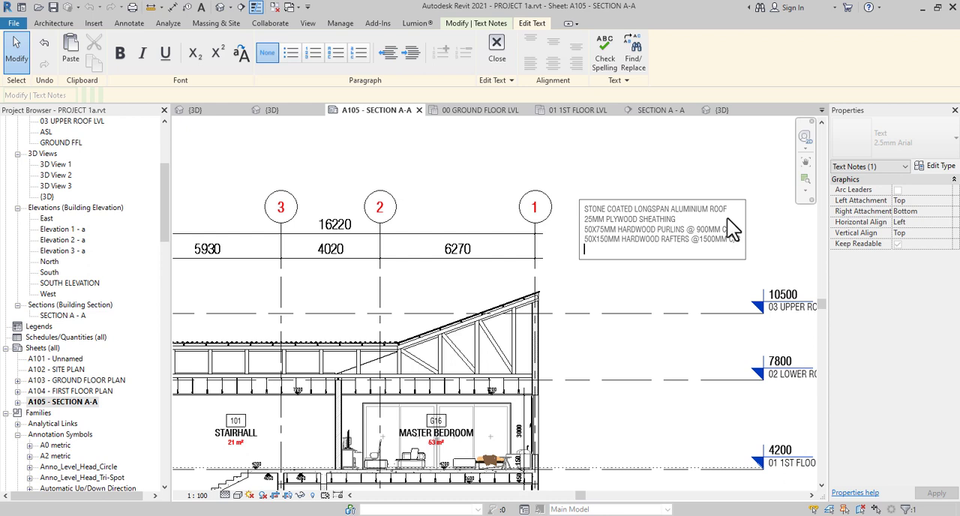
Add the line "100X50MM HARDWOOD WALL PLATE" to the roof note
type("100X50MM HARD WO")
key("BackSpace")
key("BackSpace")
key("BackSpace")
type("WOOD WALL")
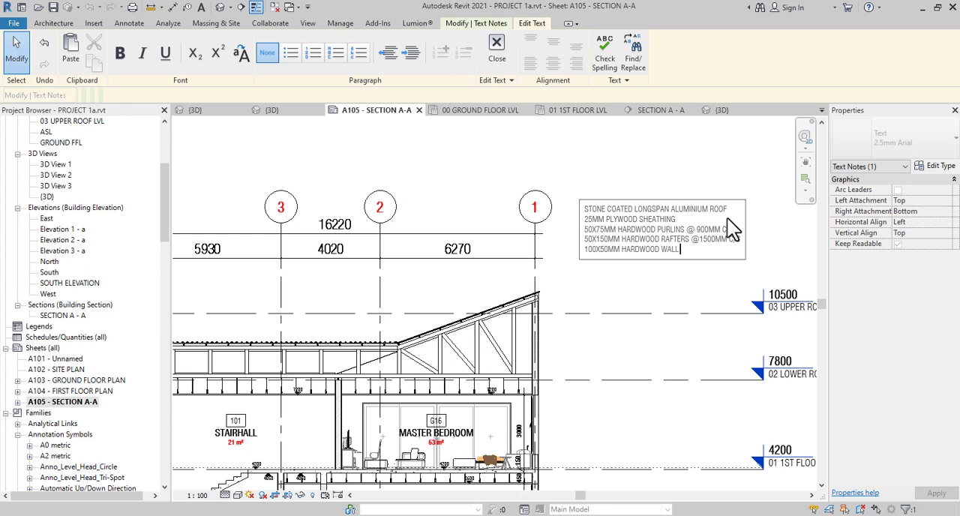
type(" PLATE")
key("Return")
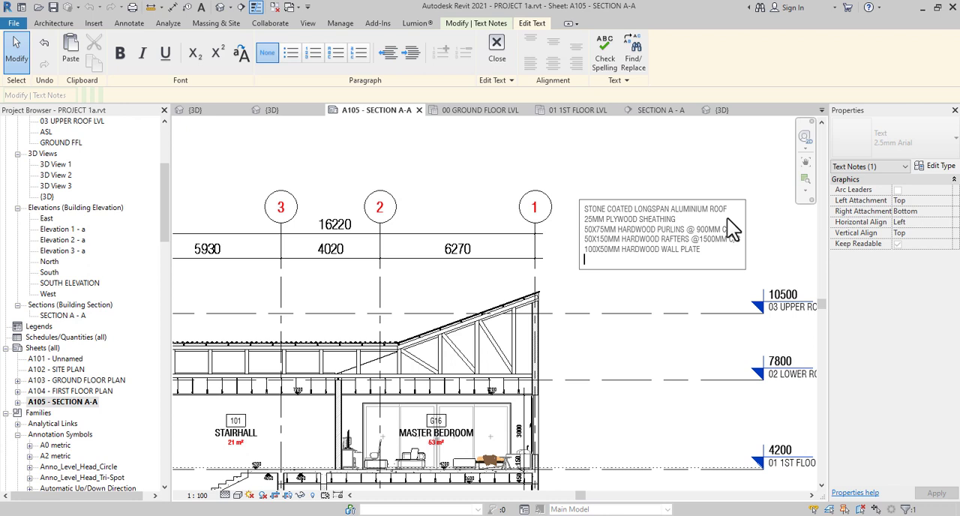
Add the line "50X50MM HARDWOOD CEILING NOGGINGS" to the roof note
type("50")
type("X50MM HARDWOOD CEILI")
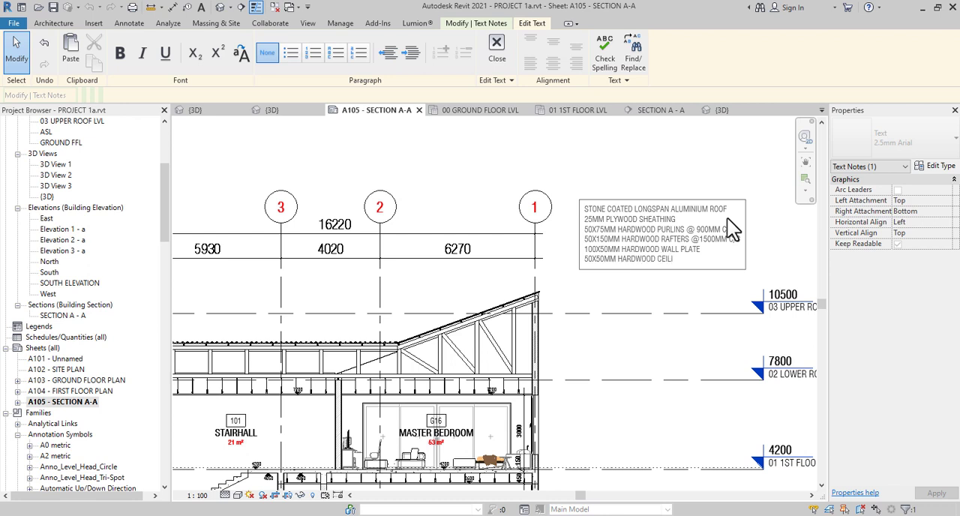
type("NG NOGGINGS")
key("Return")
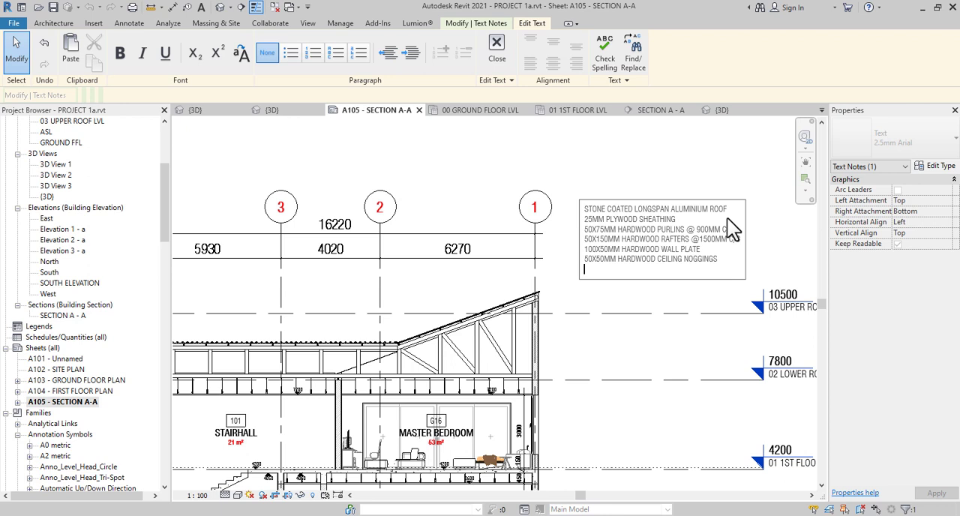
Add the last line "12.5MM P.O.P CEILING" to the roof note and finish editing the text
type("12.5MM P.O.P CEILING")
Add an elbowed left-side leader from the roof note down to the sloping roof near grid 1, attached at the note's middle
left_click(597, 198)
left_click(480, 42)
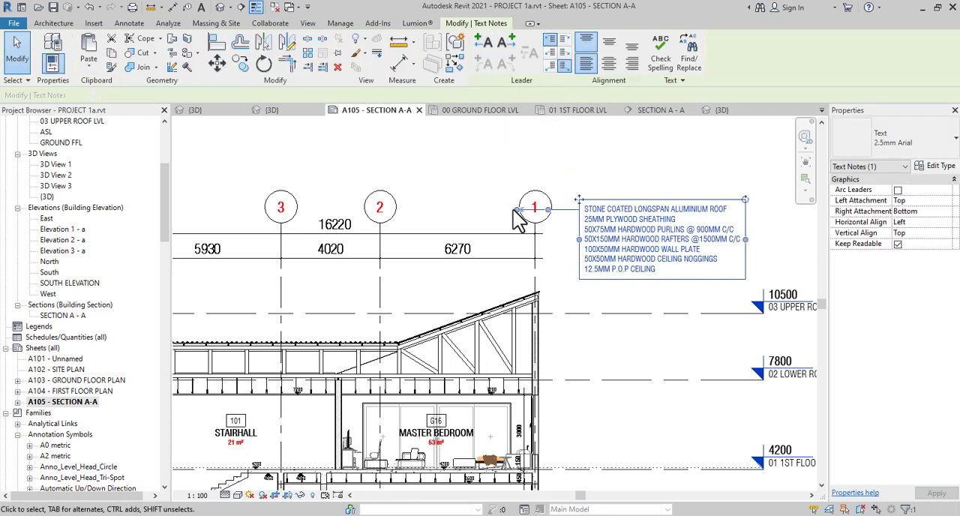
left_click_drag(517, 209, 517, 304)
left_click_drag(550, 258, 527, 216)
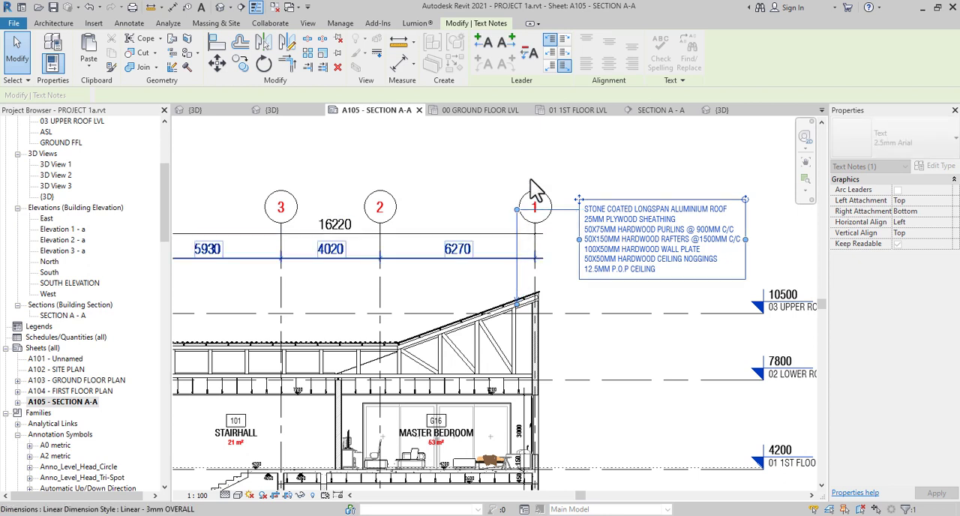
left_click(552, 54)
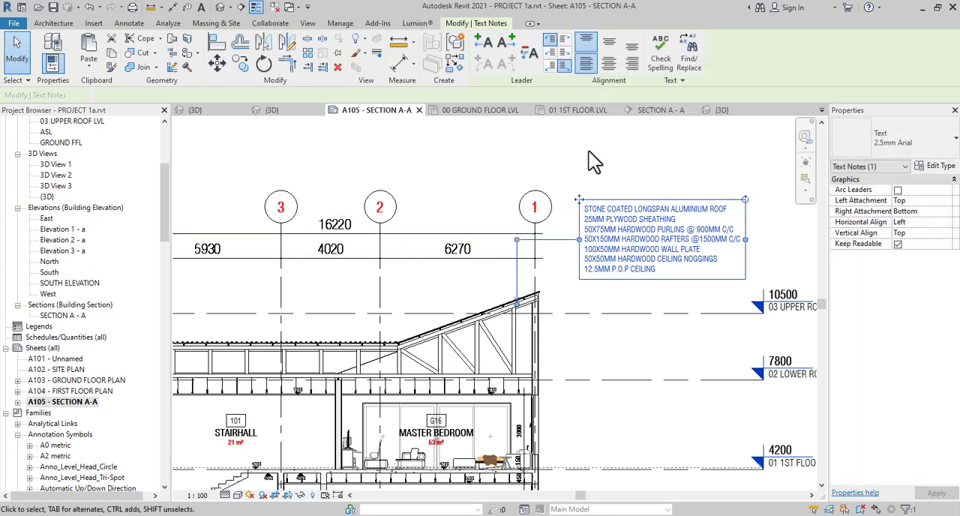
key("Escape")
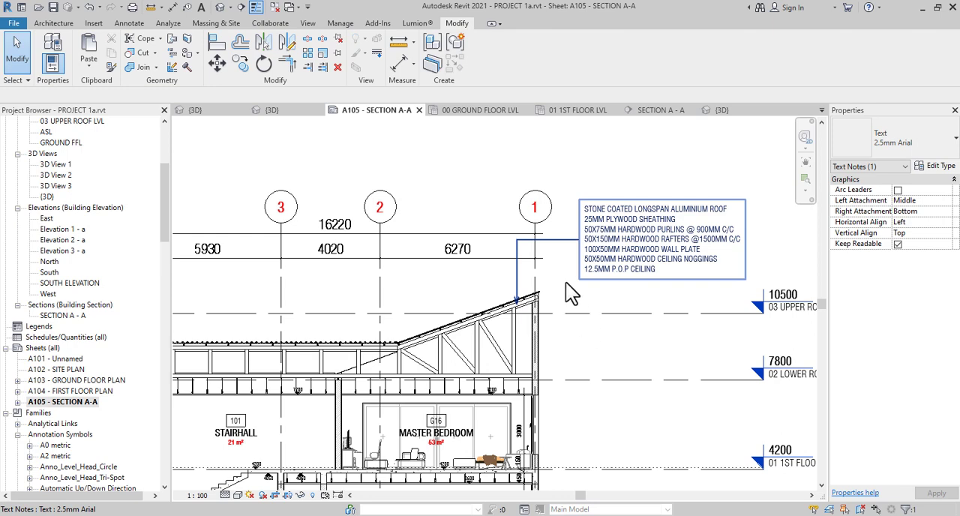
Copy the roof note with its leader about 11400 mm straight down, beside the living room, and dismiss the save reminder
scroll(566, 282, "down", 3)
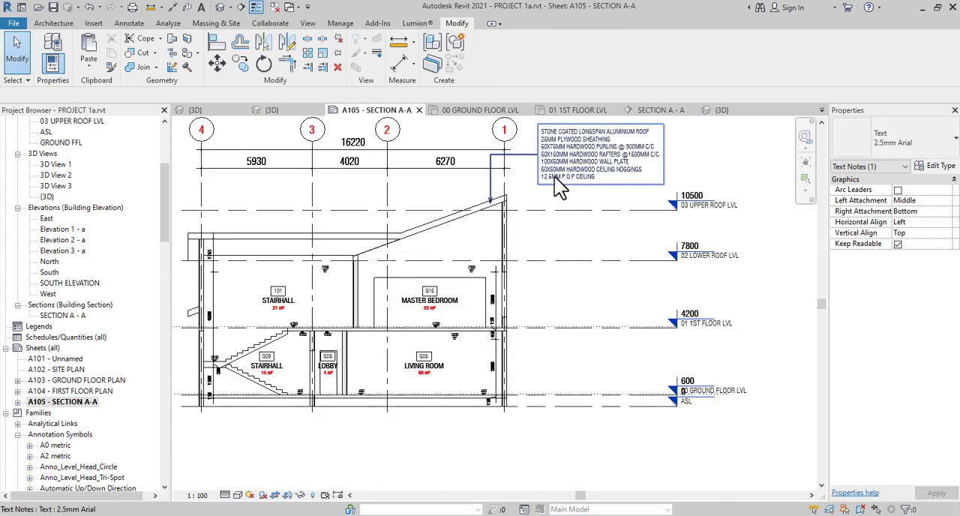
double_click(556, 179)
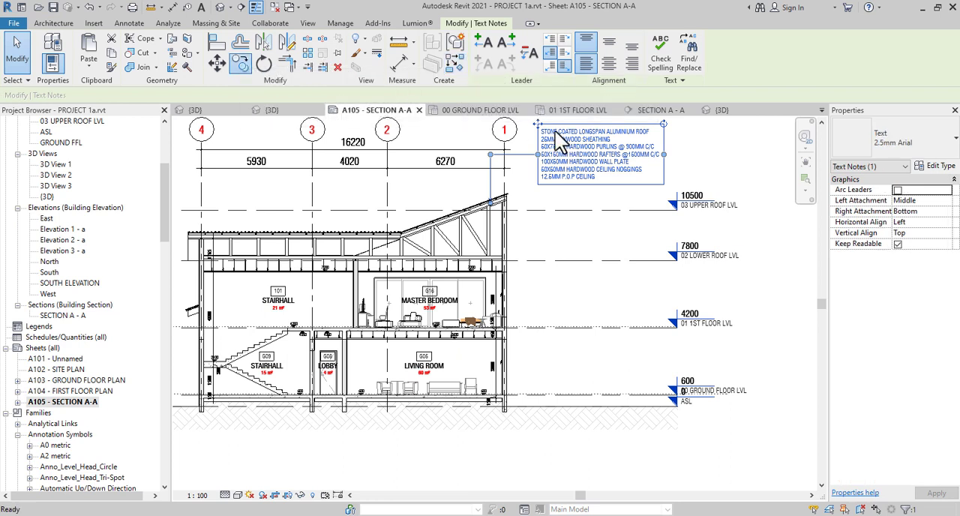
left_click(567, 156)
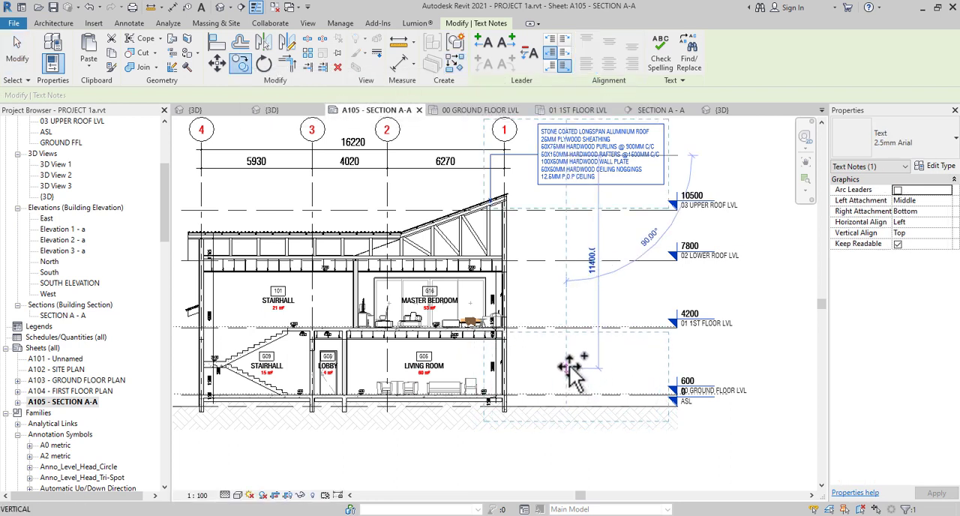
left_click(568, 365)
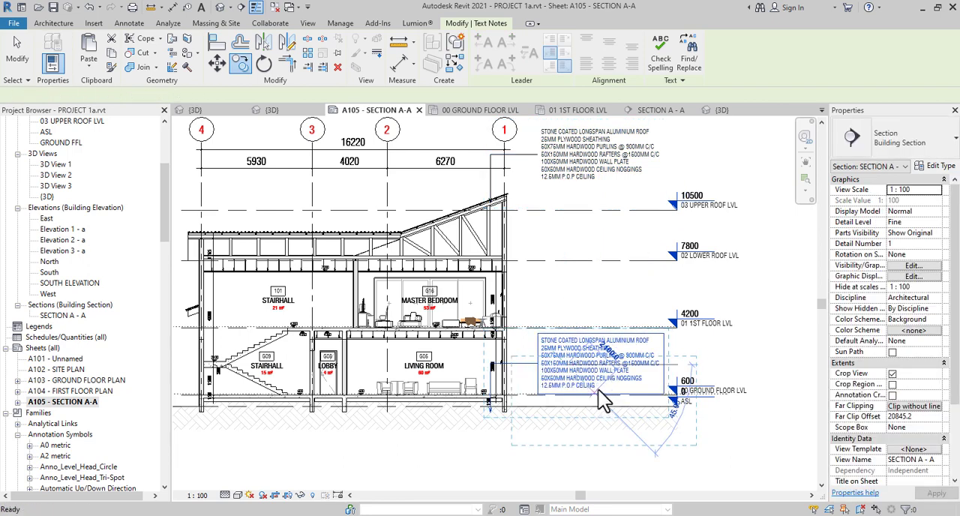
key("Escape")
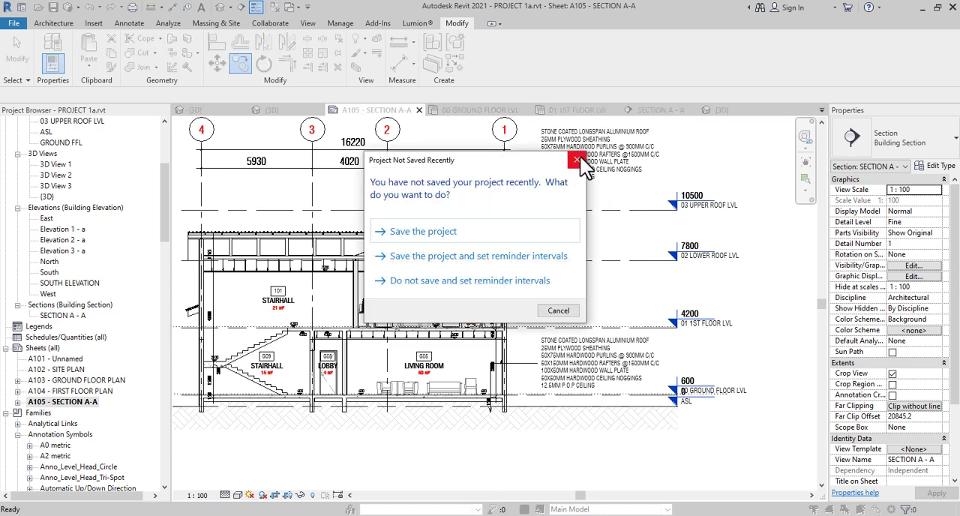
left_click(580, 162)
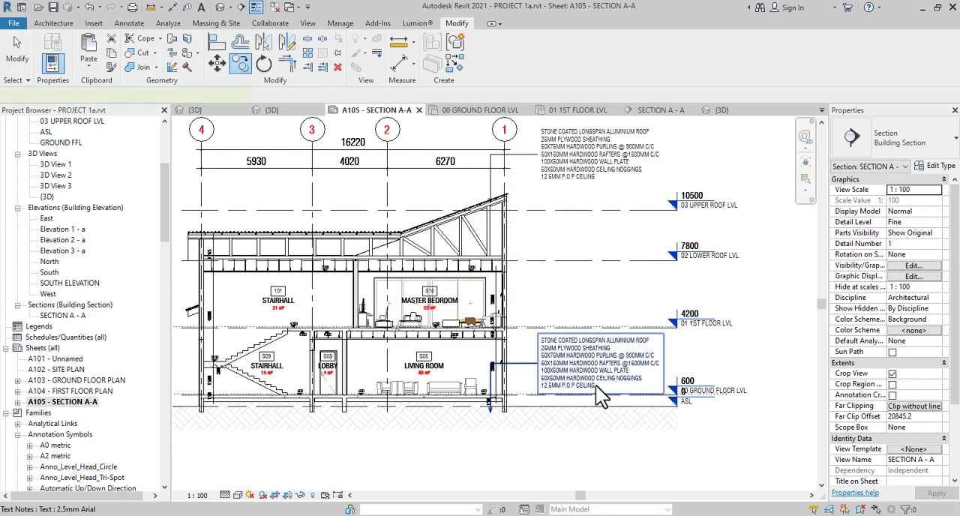
Replace the copied note's text with "FOUNDATION DETAILS TO STRUCTURAL ENGRS SPECIFICATION AND CONFIRMATION"
left_click(596, 386)
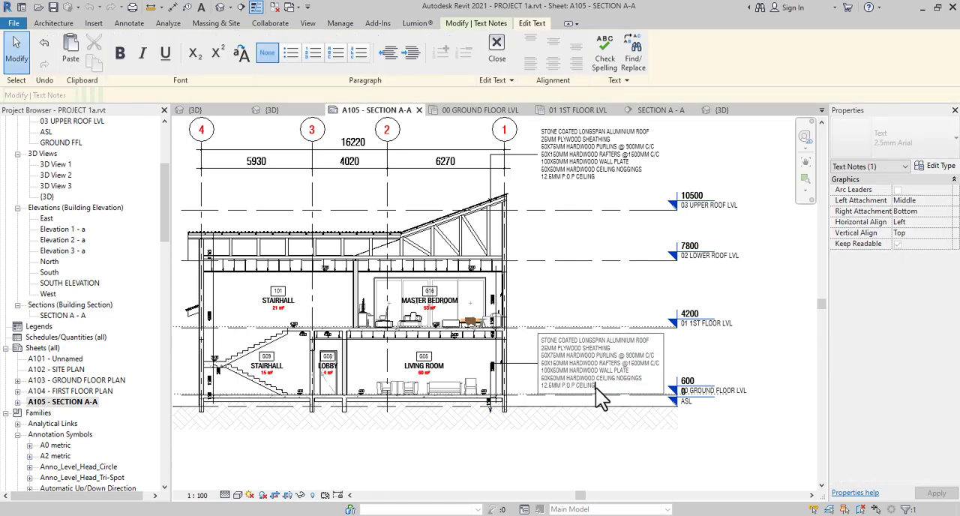
left_click_drag(596, 388, 516, 334)
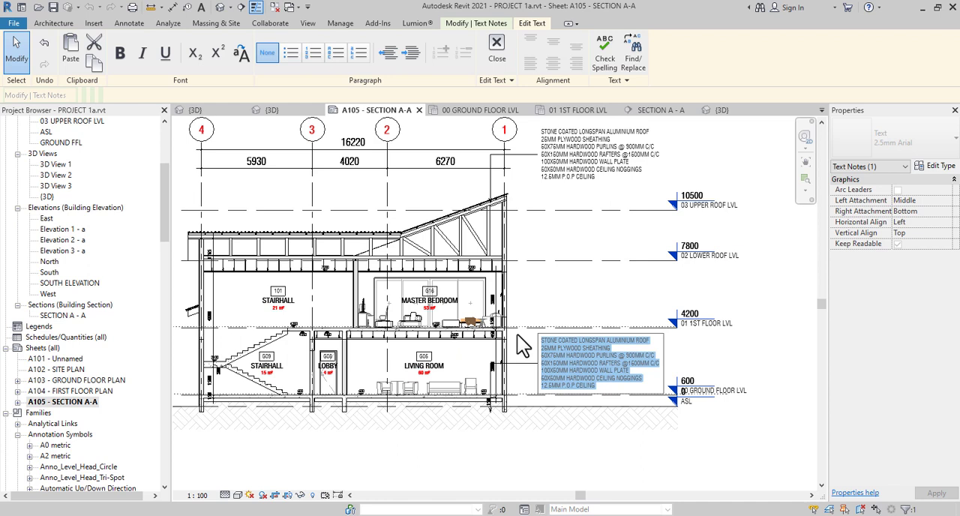
key("Delete")
type("FOUNDATION")
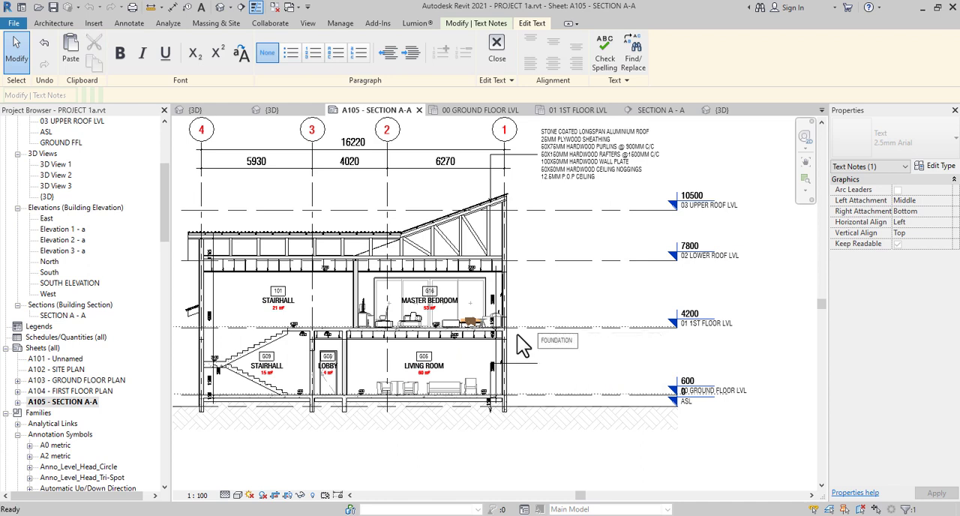
type(" DETAILS TO STRUCTURAL EN")
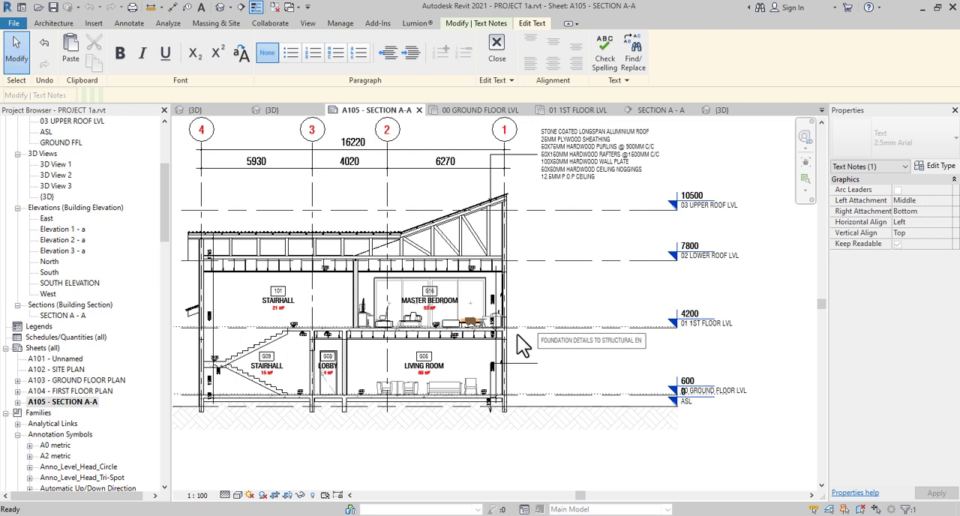
type("GRS SPECIFICATION AND ")
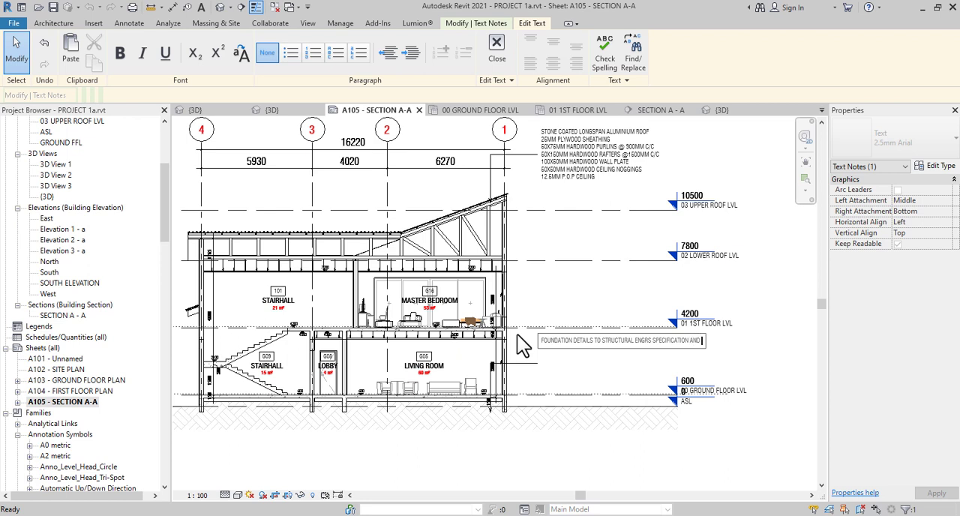
type("CONFIRMATION")
left_click(701, 383)
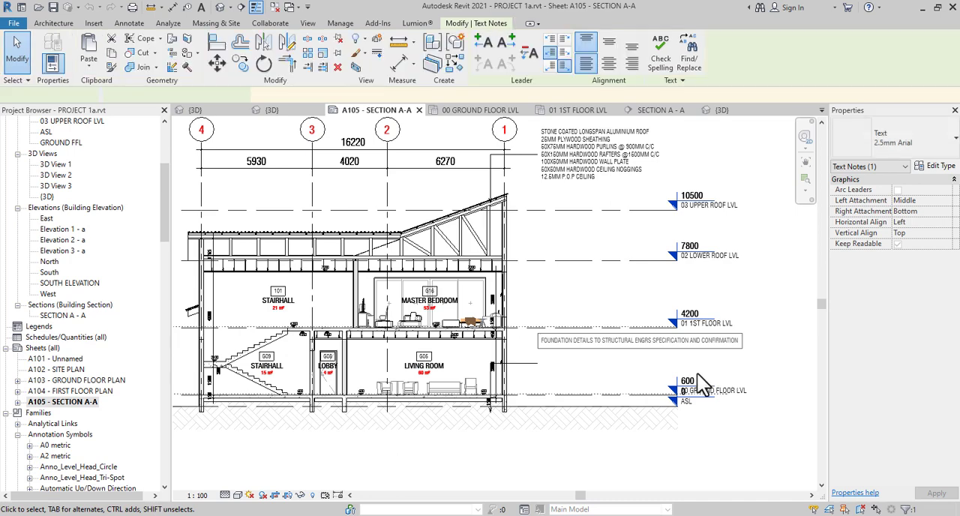
Move the foundation note below the ground hatch and raise its leader end to the ground floor slab near grid 1
scroll(690, 384, "up", 2)
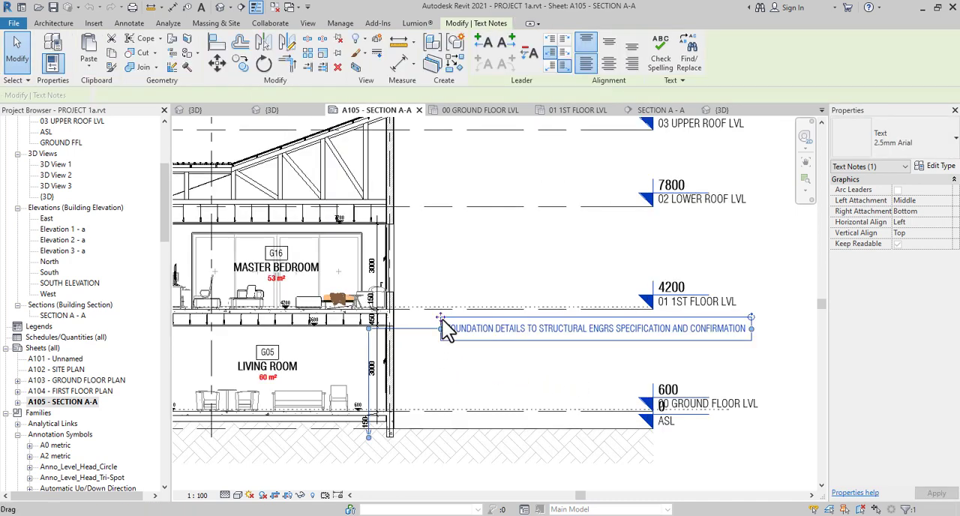
left_click_drag(440, 324, 443, 486)
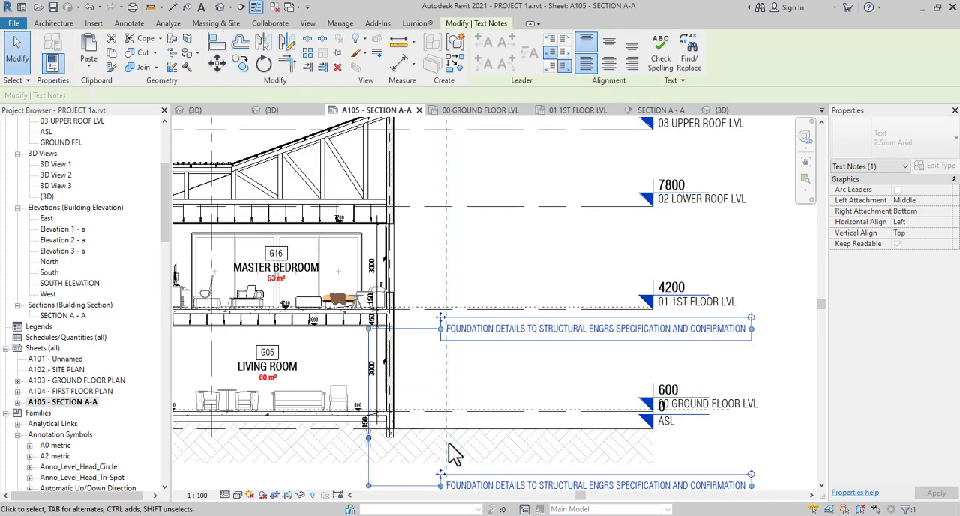
scroll(363, 439, "up", 1)
left_click_drag(364, 439, 366, 413)
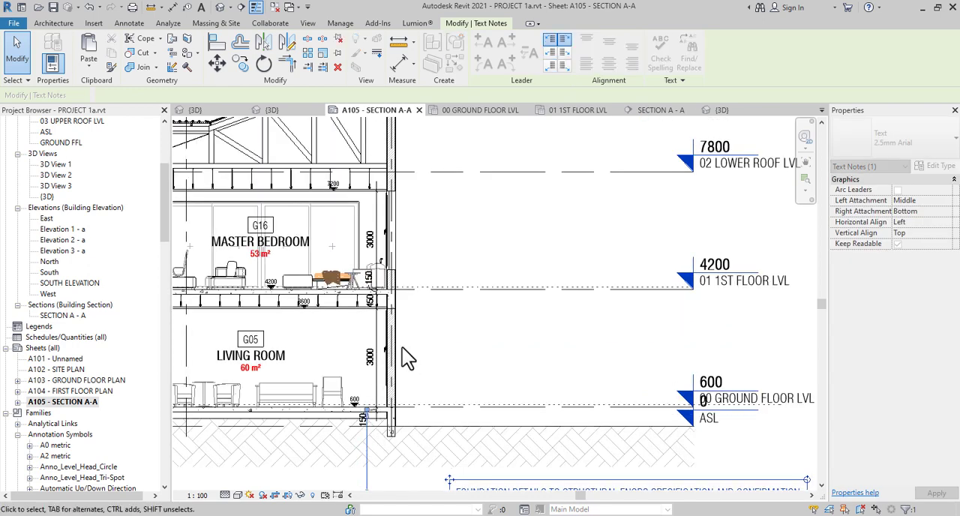
scroll(402, 348, "down", 2)
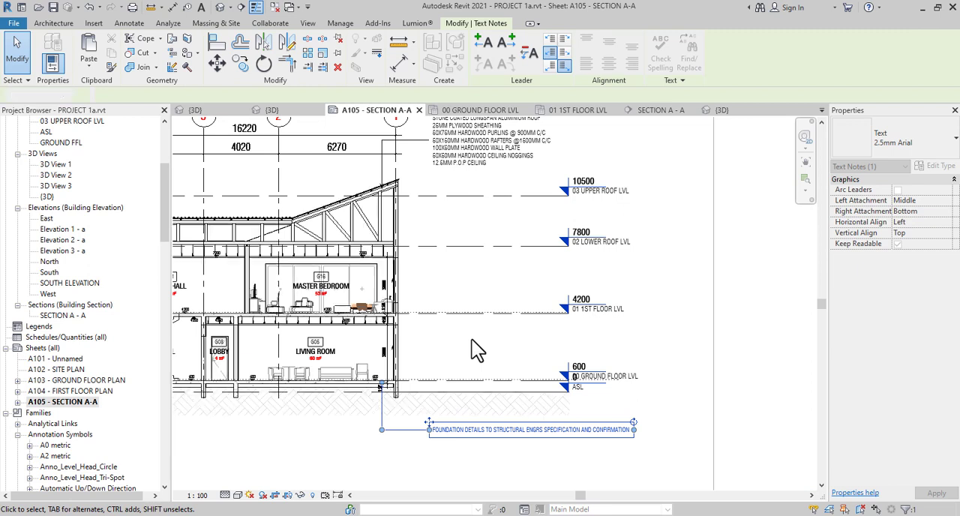
left_click(474, 342)
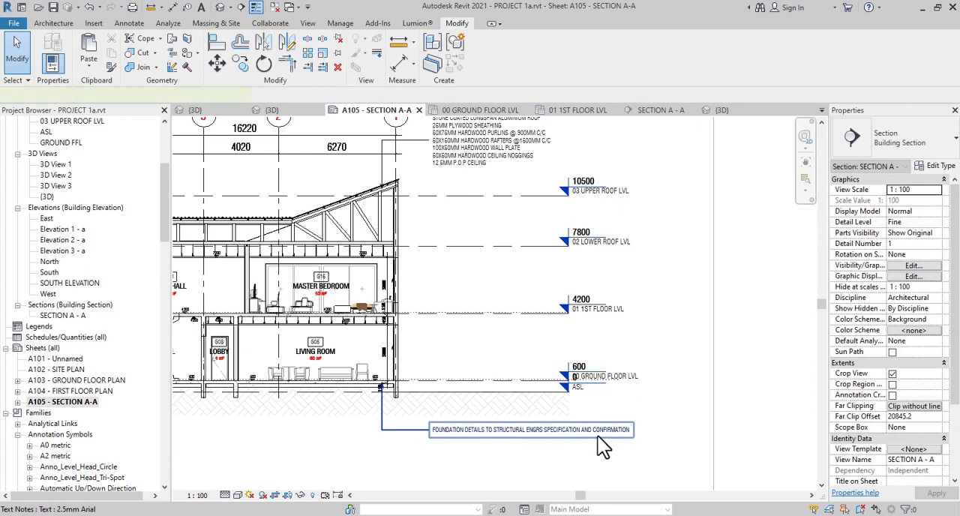
Narrow the foundation note's text box so its text wraps onto two lines
left_click(632, 433)
left_click_drag(634, 424, 553, 431)
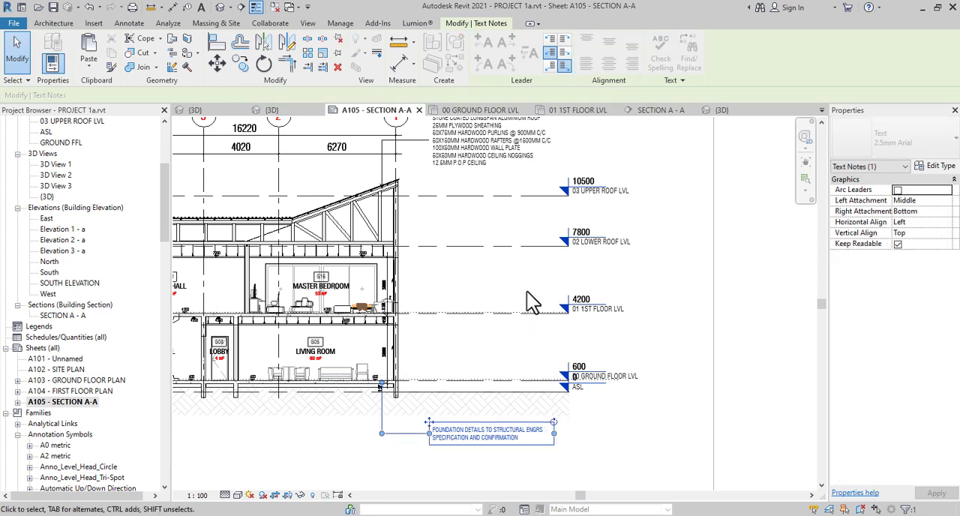
left_click(407, 275)
Place a text note outside the upper exterior wall at grid 1, between the two roof levels, beginning "230MM WALL TO RECEIVE"
scroll(407, 273, "up", 5)
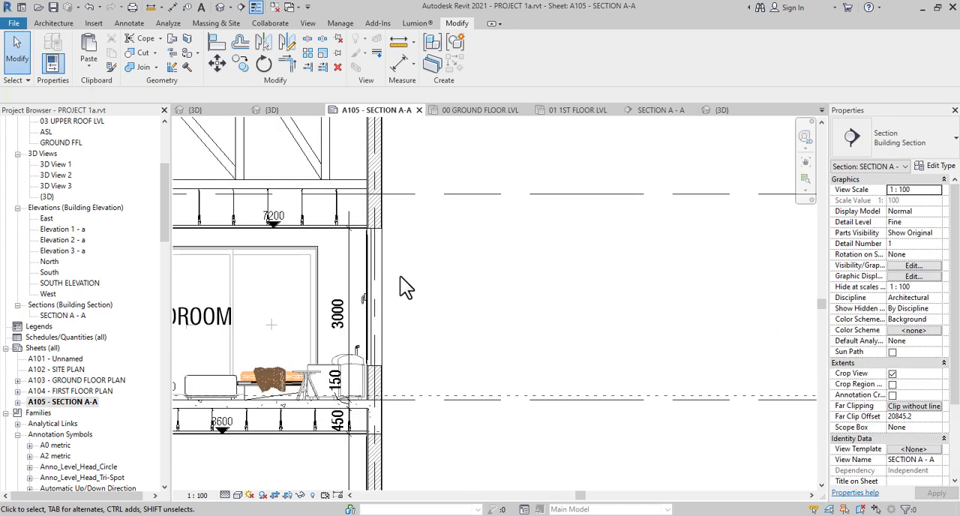
scroll(399, 275, "down", 5)
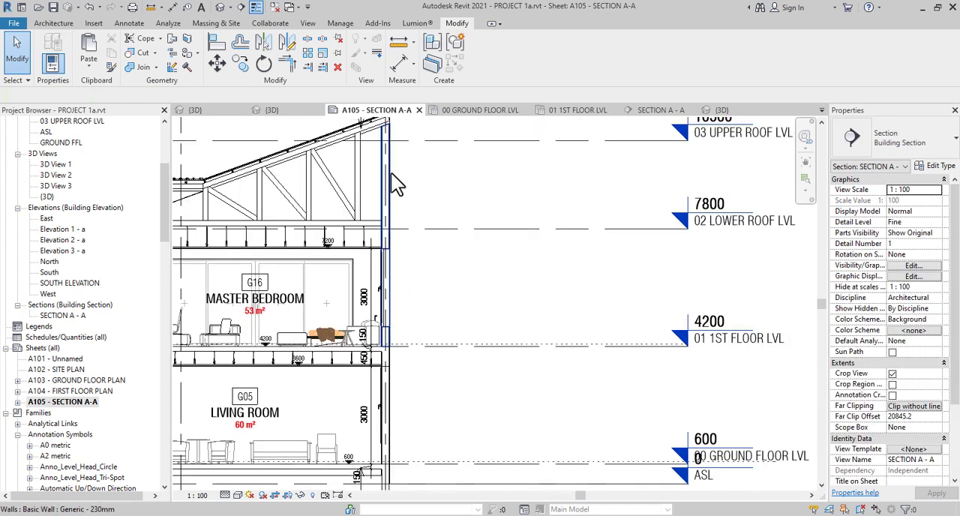
middle_click_drag(414, 233, 420, 177)
scroll(424, 180, "down", 1)
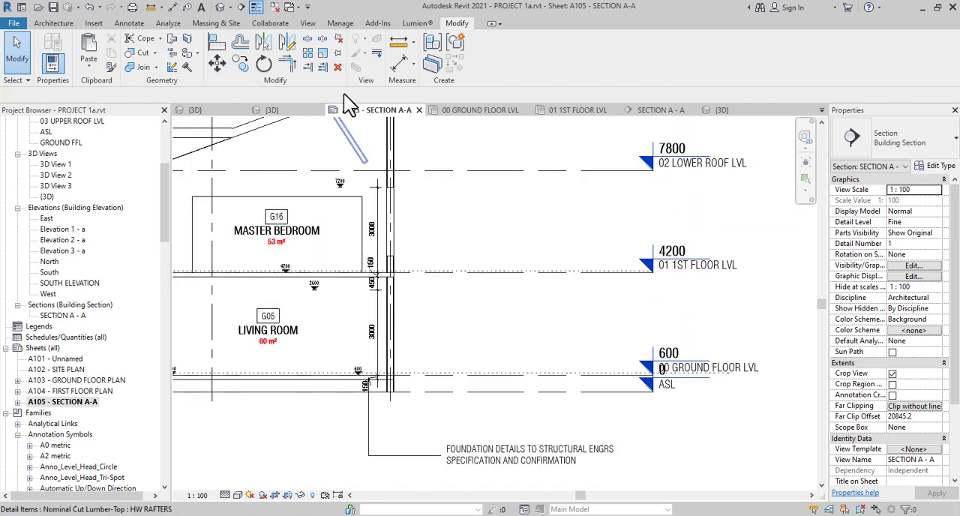
scroll(450, 223, "down", 1)
middle_click_drag(450, 222, 437, 309)
key("x")
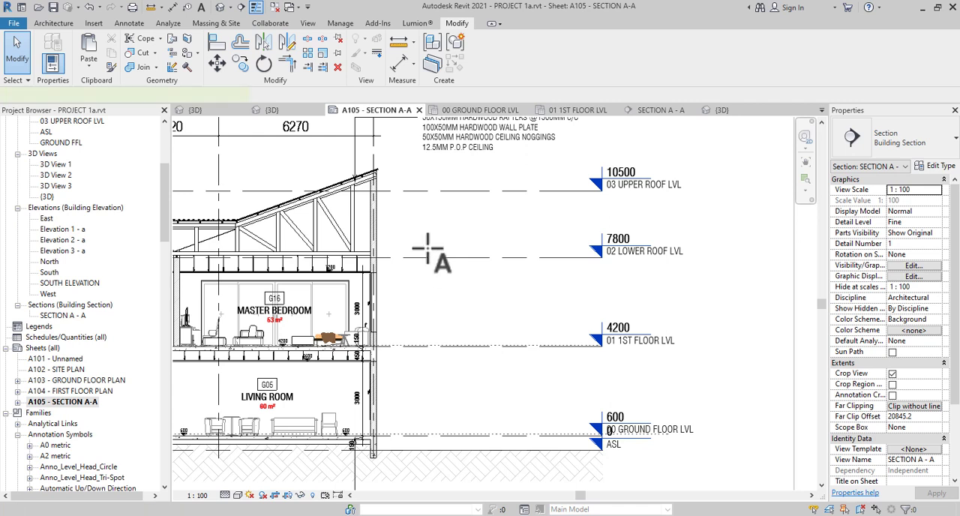
left_click(420, 208)
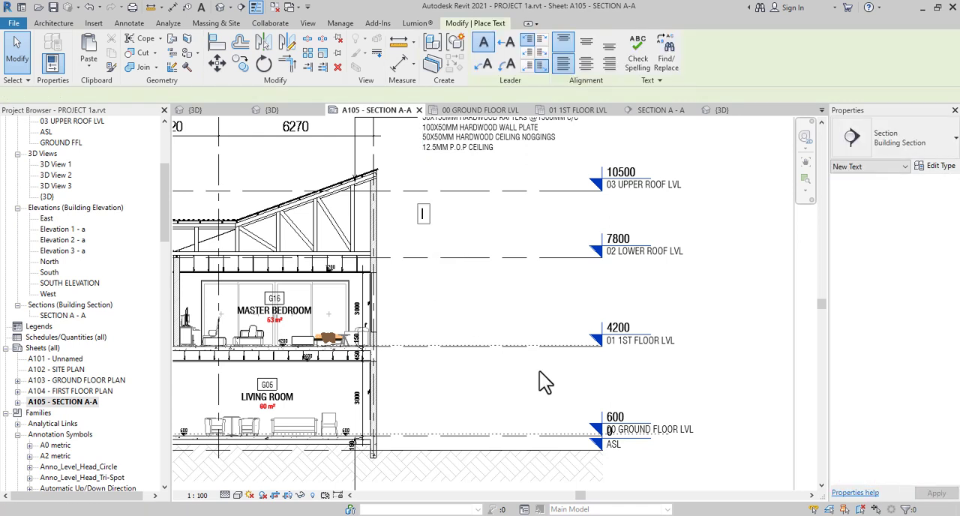
type("23")
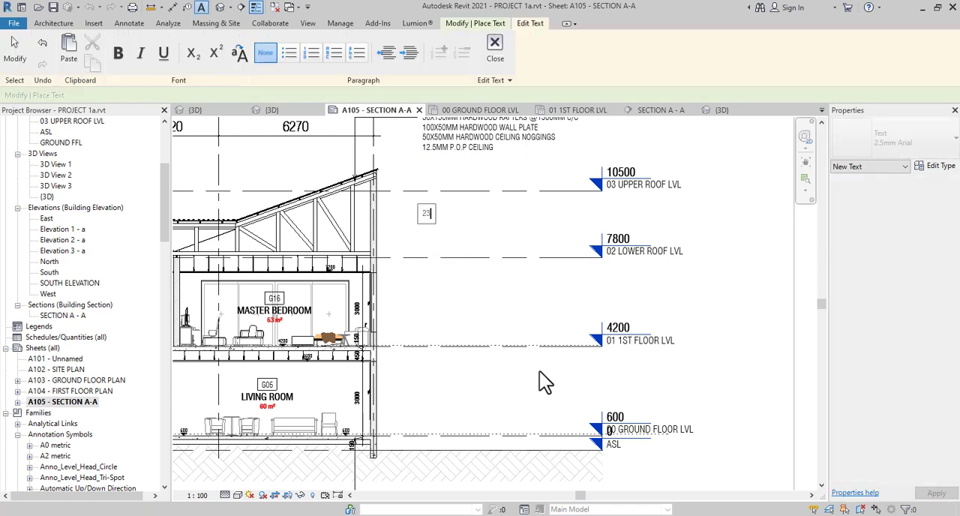
type("0MM WALL TO RECEIVE")
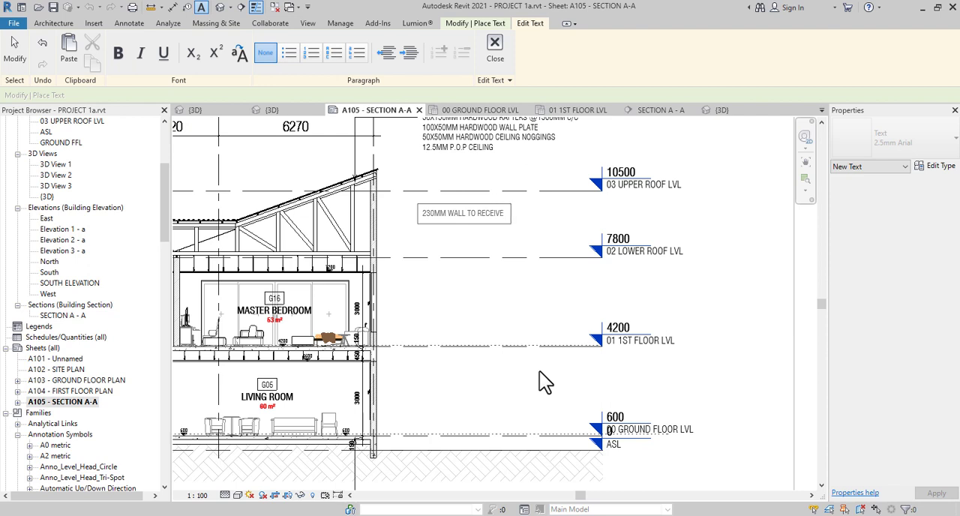
type(" PLASTER")
type(" AND")
Complete the wall note with "PLASTER SCREED AND PAINT" and finish placing text
key("BackSpace")
key("BackSpace")
key("BackSpace")
key("BackSpace")
type("SCREED")
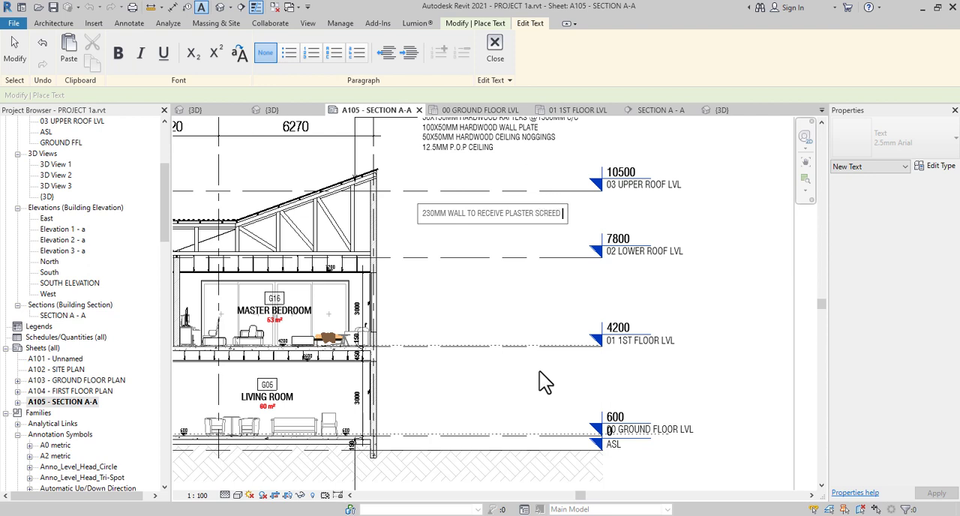
type(" AND PAINT")
left_click(455, 281)
scroll(450, 212, "up", 3)
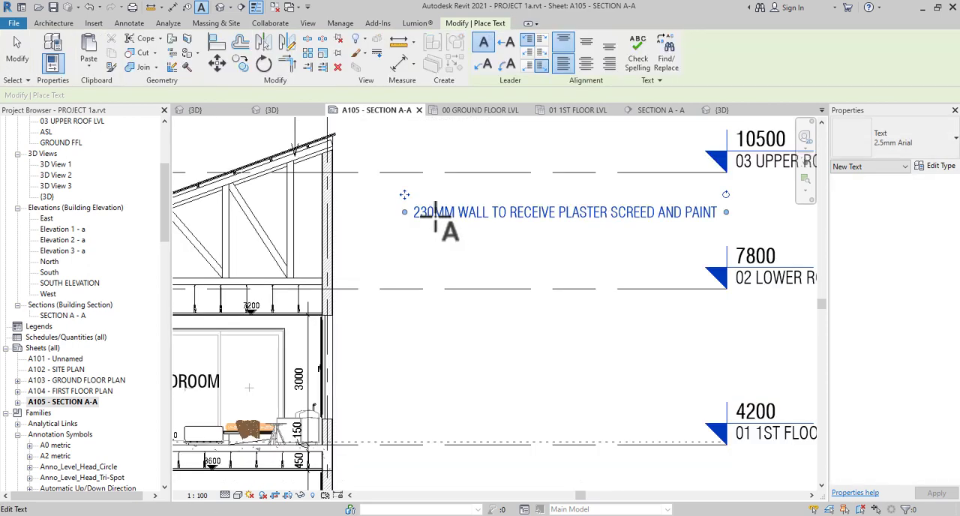
key("Escape")
key("Escape")
Add a straight left-side leader from the wall note to the outer face of the exterior wall at grid 1
left_click(444, 224)
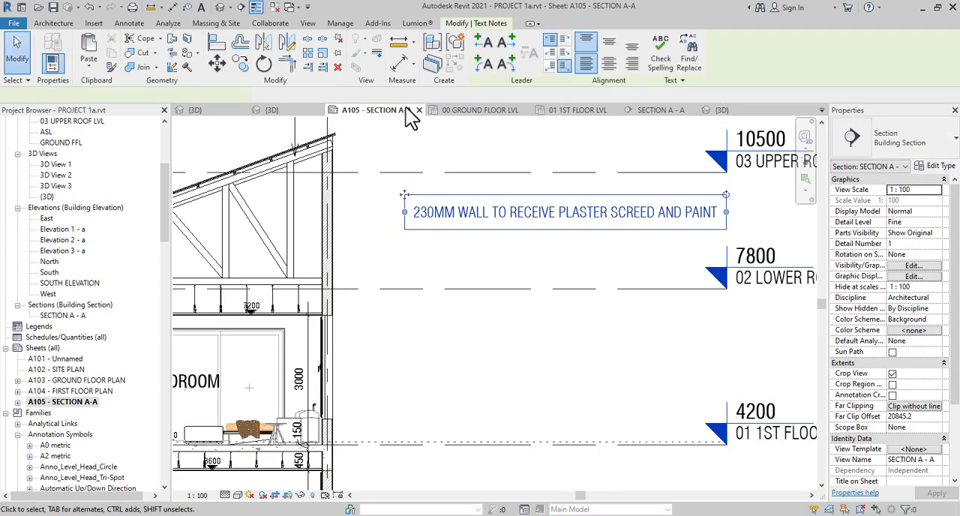
left_click(483, 43)
left_click_drag(295, 212, 332, 212)
scroll(332, 212, "down", 2)
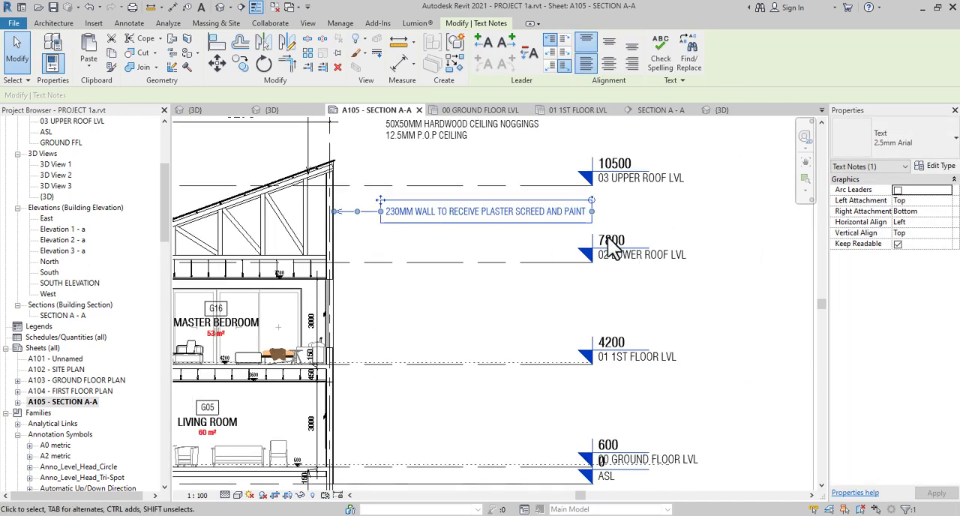
Narrow the wall note's text box so its text wraps onto two lines
left_click_drag(593, 212, 544, 213)
middle_click_drag(531, 298, 559, 334)
scroll(560, 334, "down", 1)
scroll(559, 335, "down", 2)
scroll(510, 310, "up", 3)
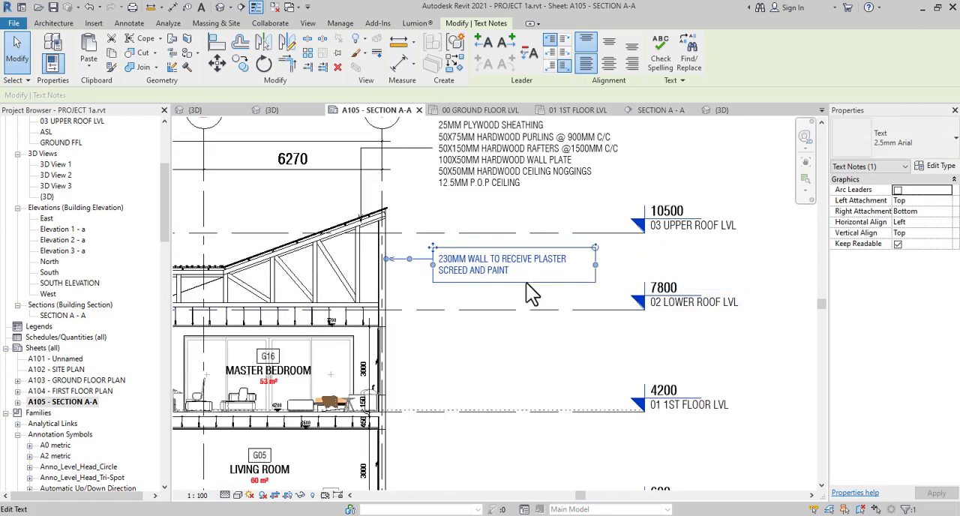
Sketch a rectangular CONCRETE filled region about 230 by 310 mm in the grid 1 exterior wall, directly above the master bedroom's window opening
middle_click_drag(492, 357, 497, 213)
scroll(383, 180, "up", 4)
middle_click_drag(413, 289, 426, 410)
scroll(420, 319, "up", 2)
scroll(427, 322, "down", 4)
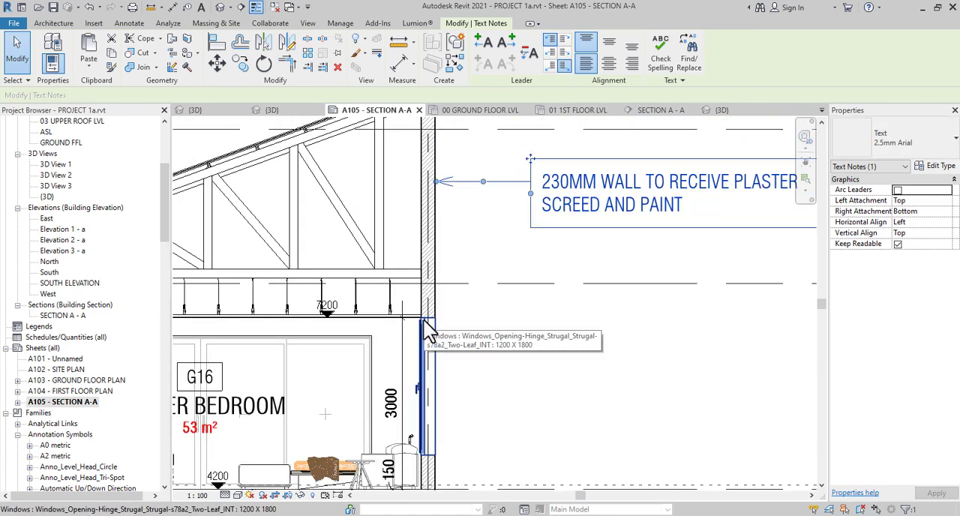
scroll(442, 317, "down", 2)
middle_click_drag(506, 343, 705, 291)
scroll(657, 277, "down", 2)
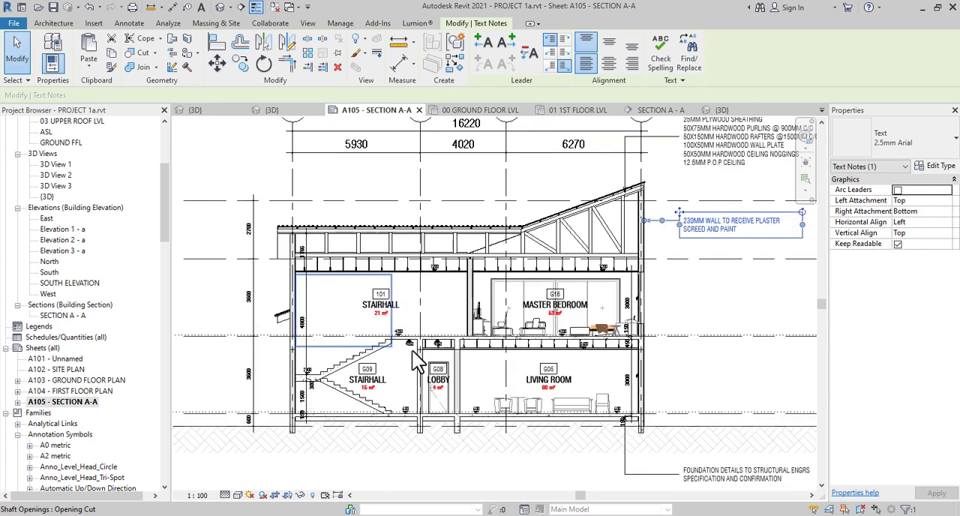
scroll(412, 352, "up", 1)
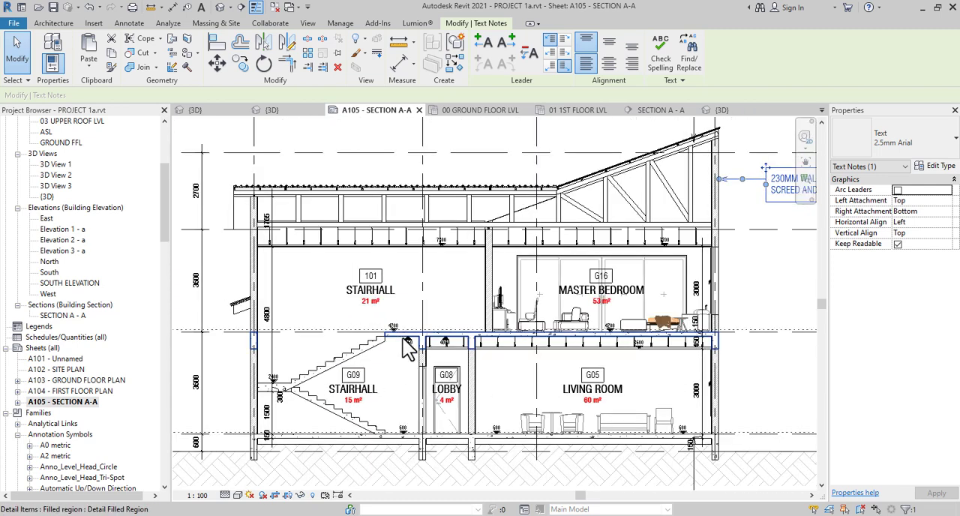
left_click(405, 347)
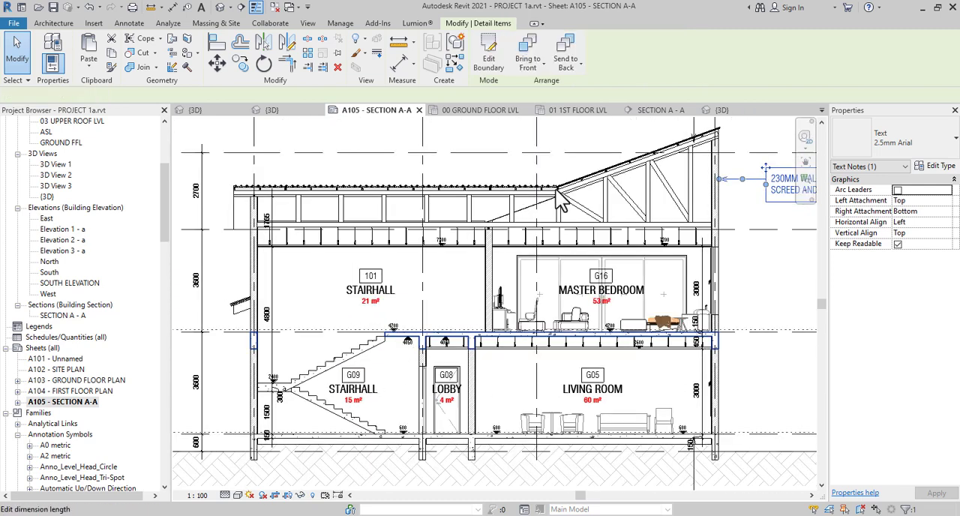
left_click(461, 64)
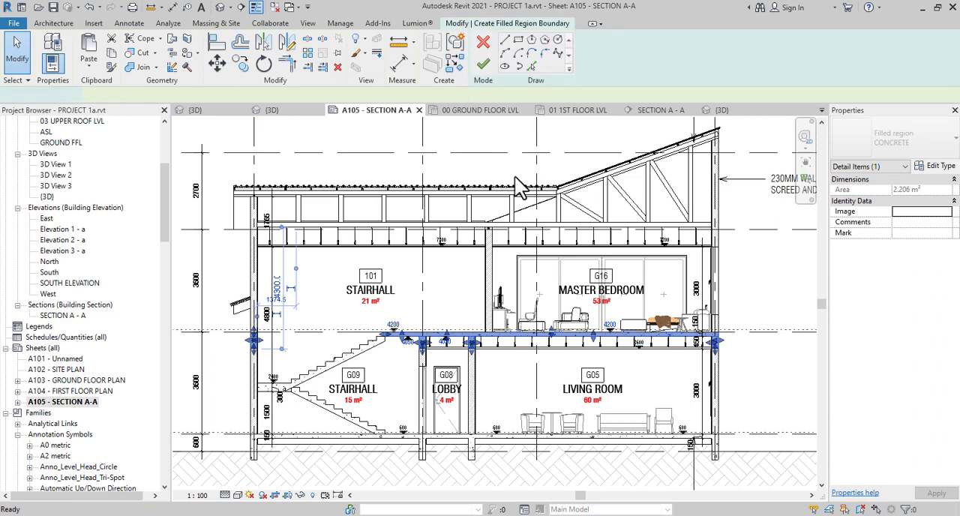
left_click(520, 41)
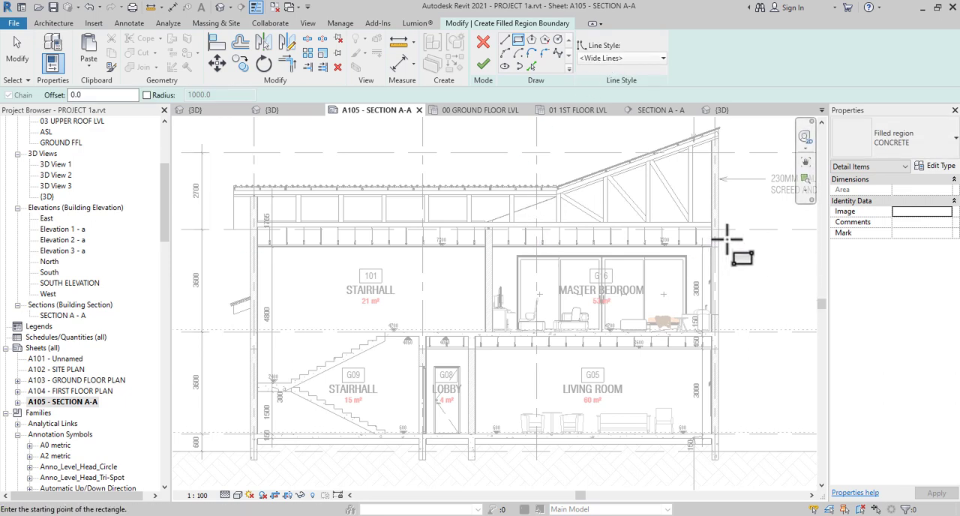
scroll(726, 240, "up", 1)
scroll(724, 243, "up", 4)
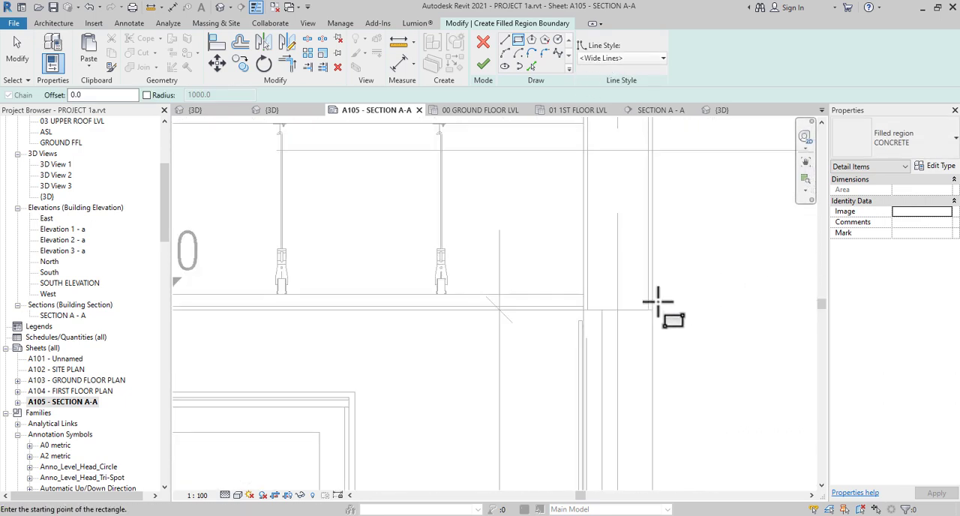
middle_click_drag(654, 305, 538, 148)
scroll(500, 255, "down", 2)
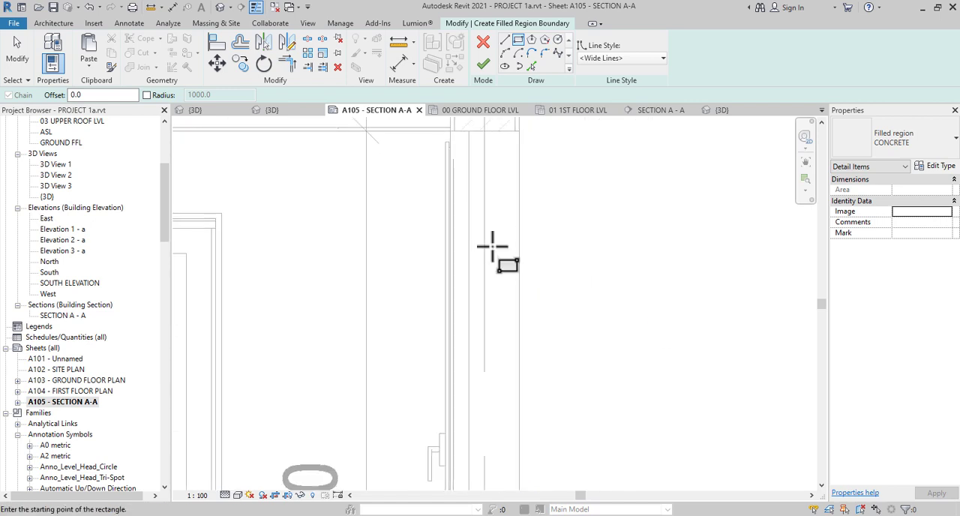
middle_click_drag(492, 246, 506, 300)
scroll(521, 300, "up", 2)
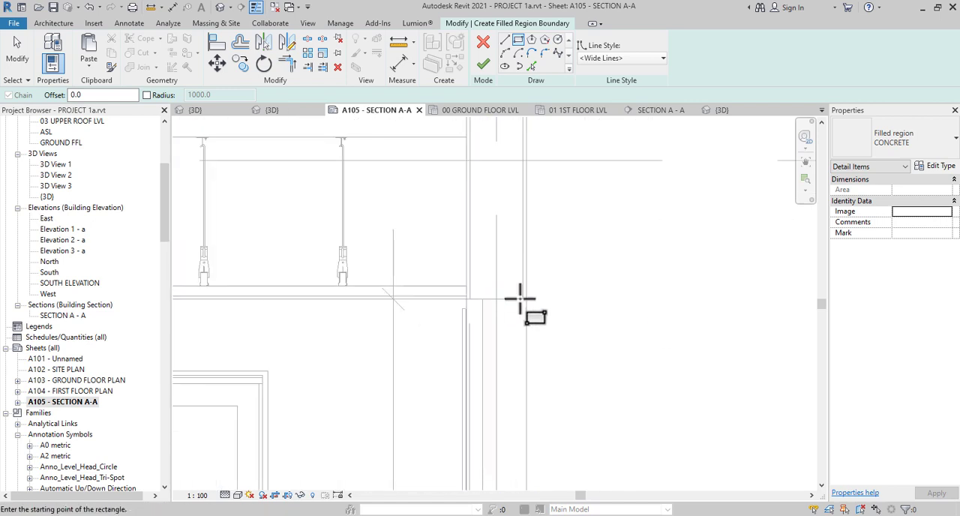
left_click(522, 299)
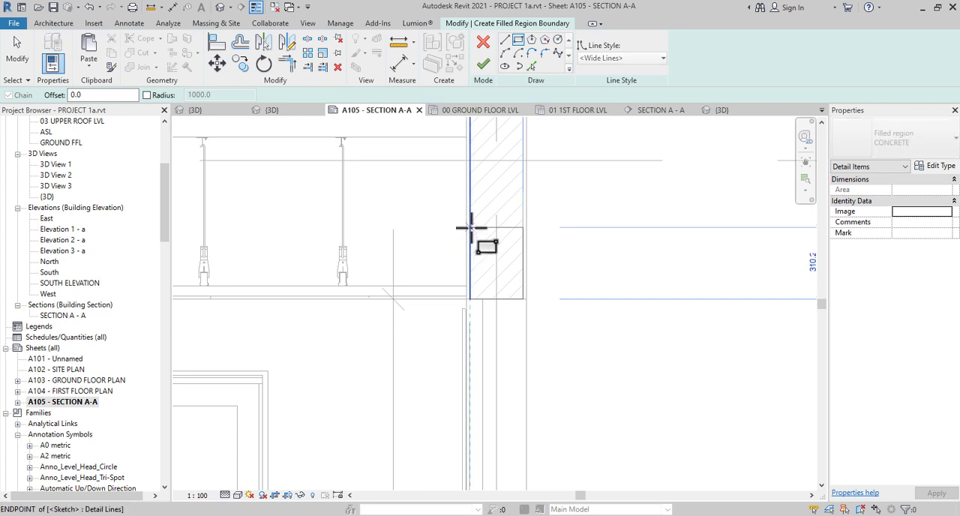
left_click(469, 228)
key("Escape")
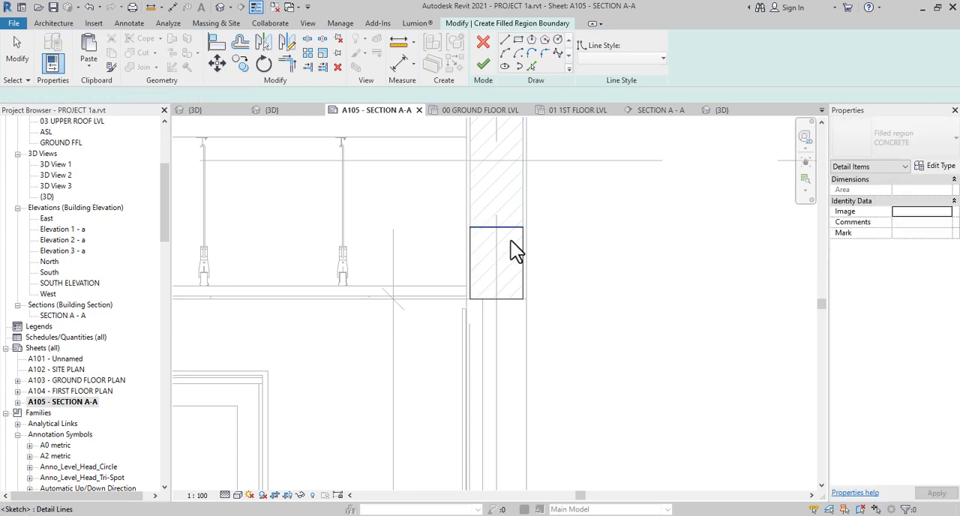
Set the rectangle's height to 230 mm by repositioning its upper edge
left_click(510, 230)
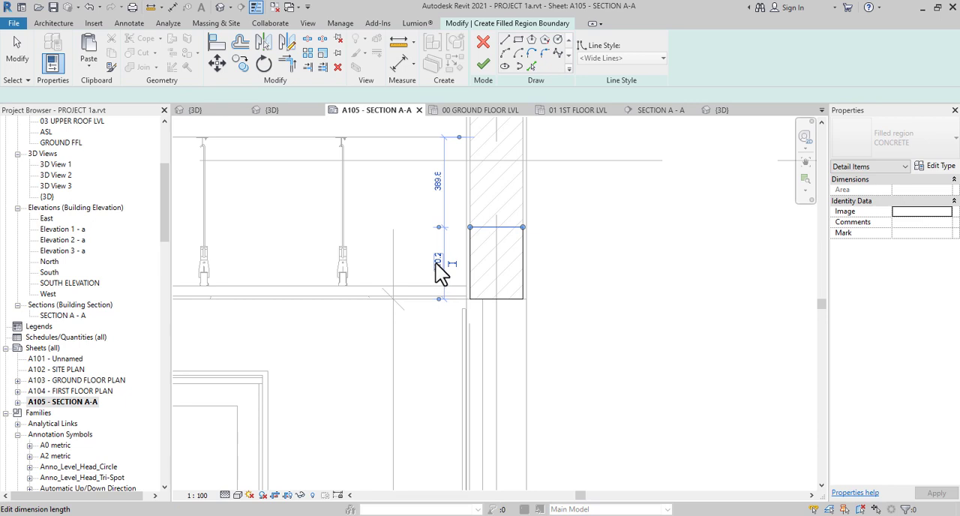
left_click(441, 273)
type("230")
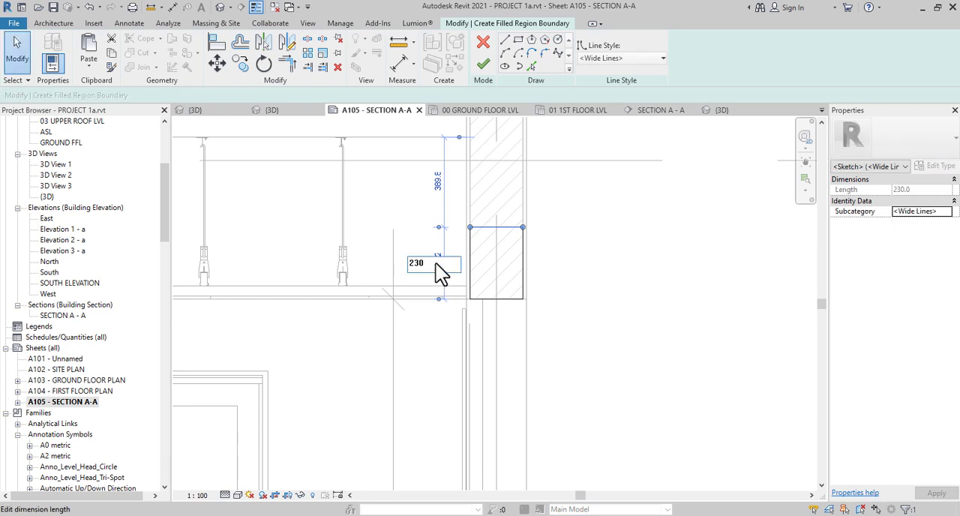
key("Return")
scroll(603, 308, "down", 4)
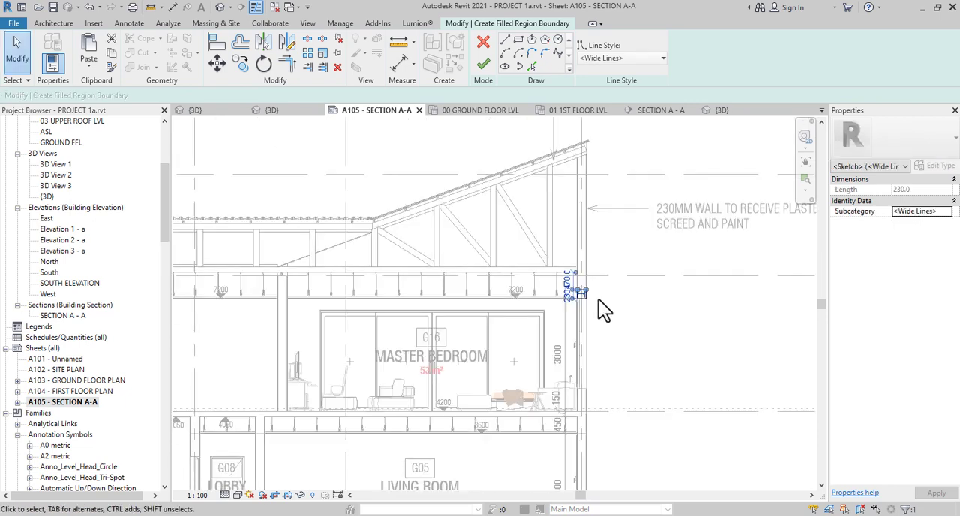
scroll(597, 299, "down", 1)
left_click(557, 274)
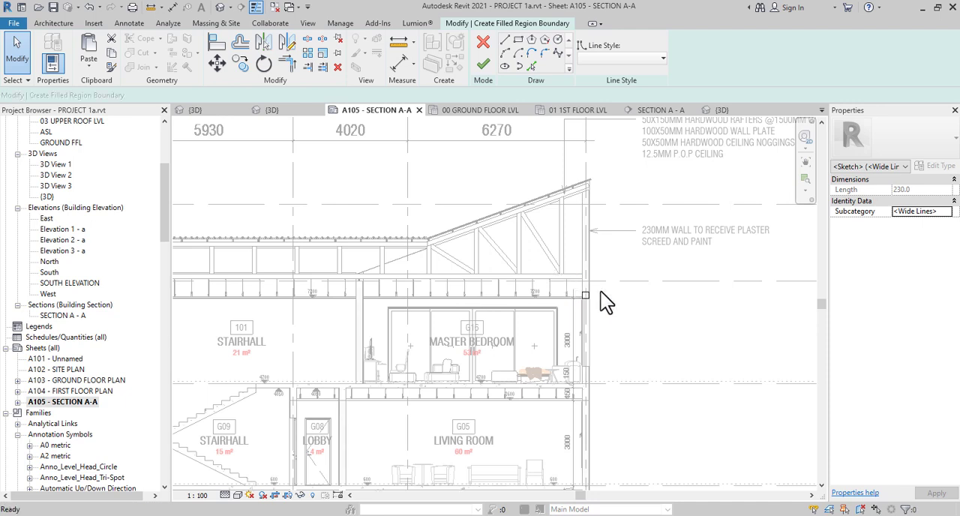
scroll(601, 292, "down", 2)
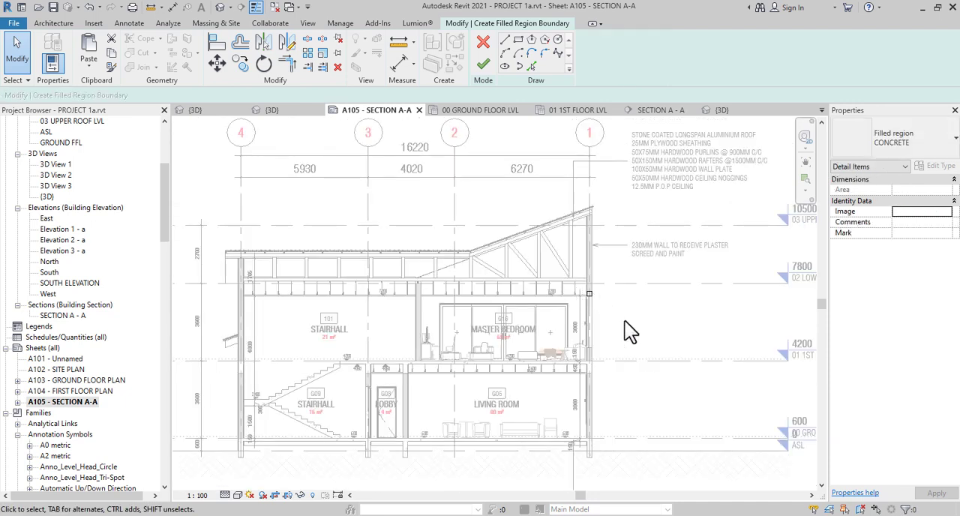
Copy the square boundary by its lower outer corner to the grid 3 wall, directly above the door opening between the ground-floor stairhall and lobby
left_click(589, 293)
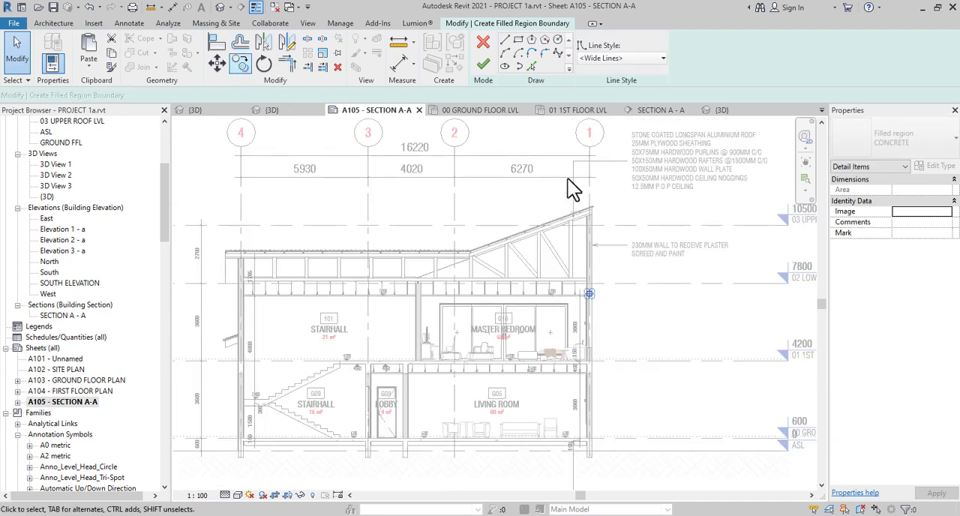
scroll(598, 294, "up", 2)
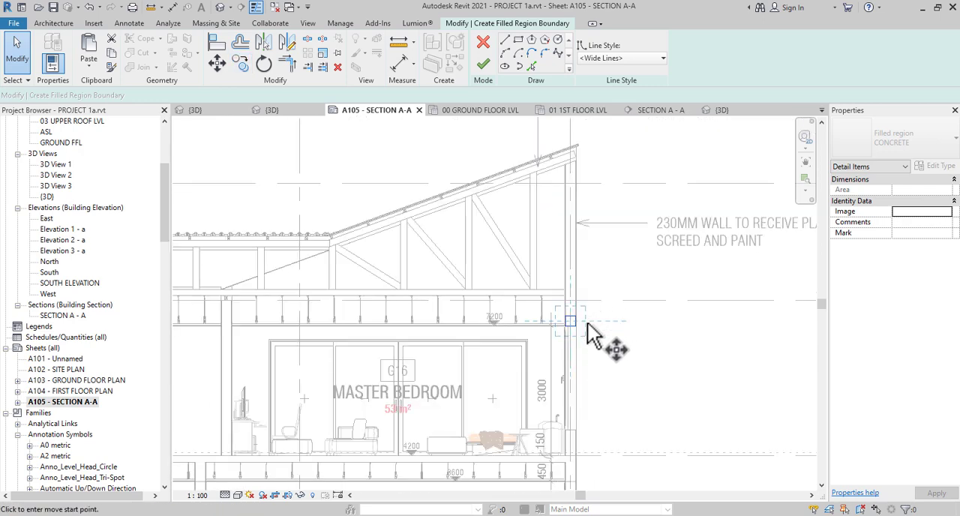
scroll(592, 335, "up", 4)
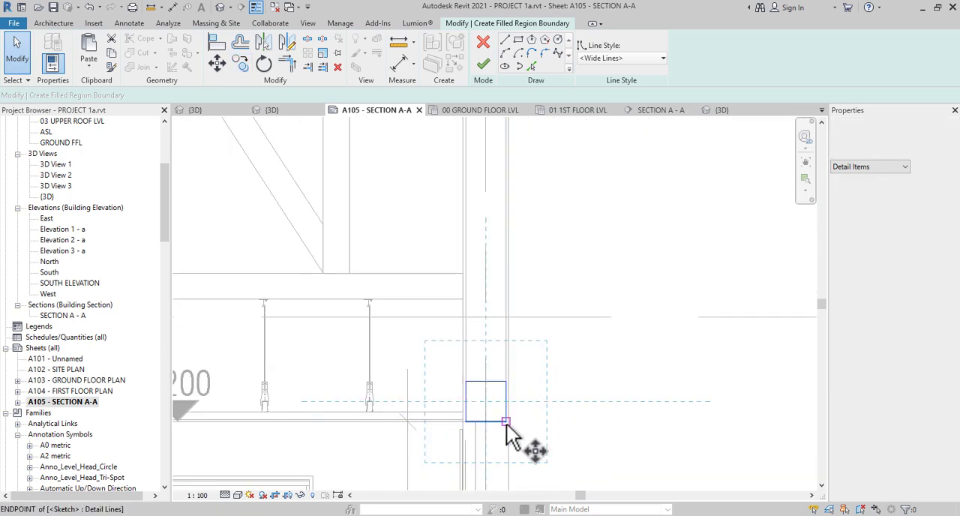
left_click(507, 423)
scroll(582, 330, "down", 2)
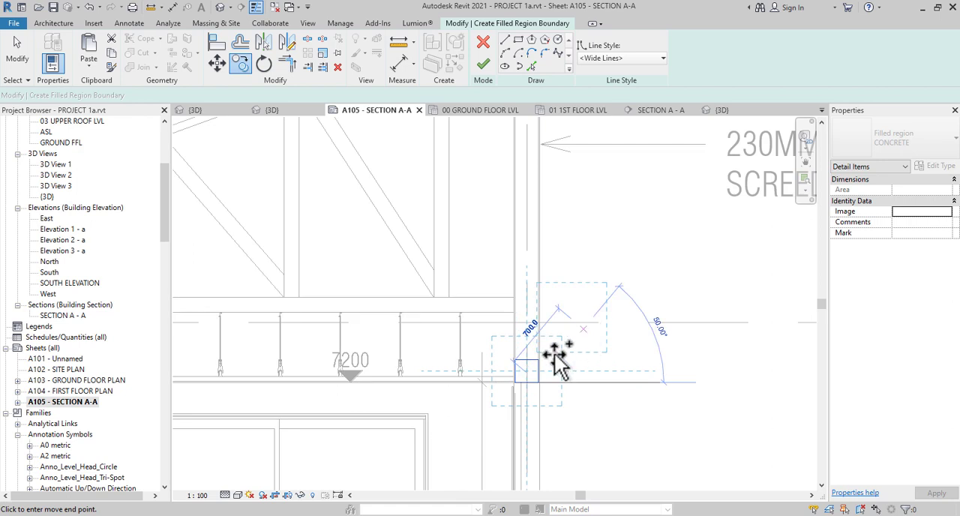
scroll(556, 360, "down", 4)
scroll(499, 368, "up", 2)
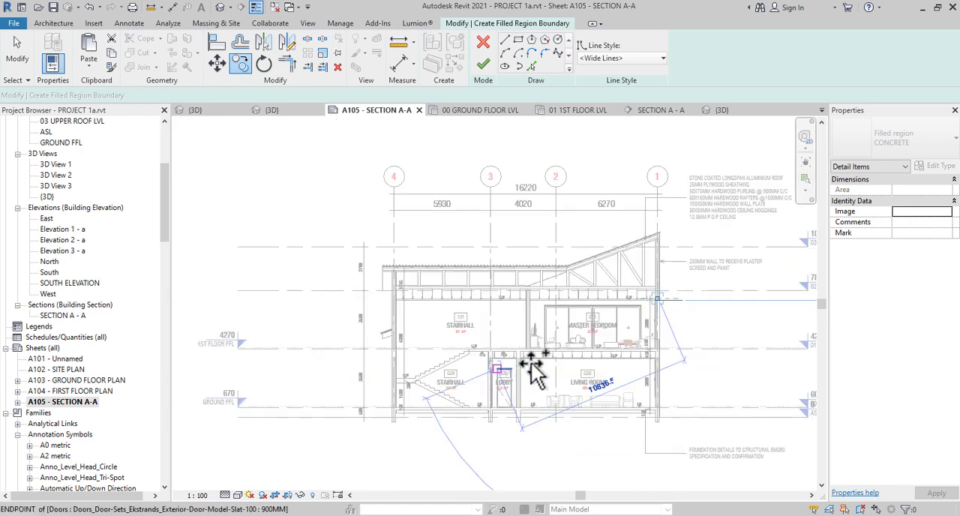
scroll(534, 373, "up", 4)
scroll(268, 398, "up", 2)
scroll(225, 417, "up", 3)
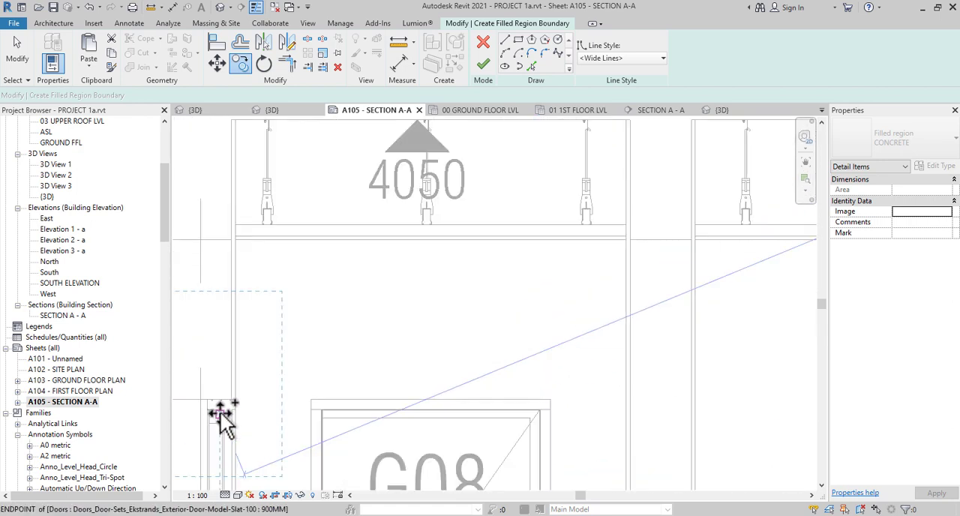
scroll(222, 420, "up", 2)
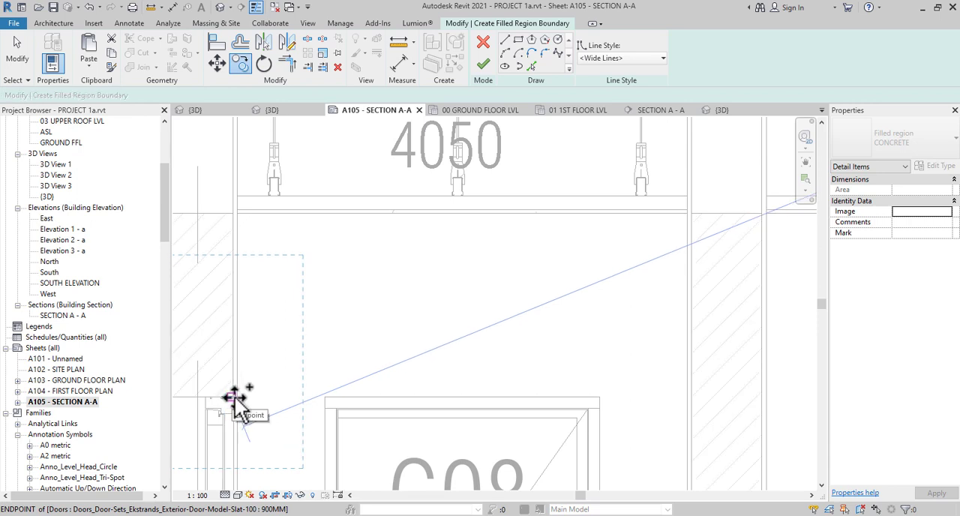
scroll(234, 403, "up", 3)
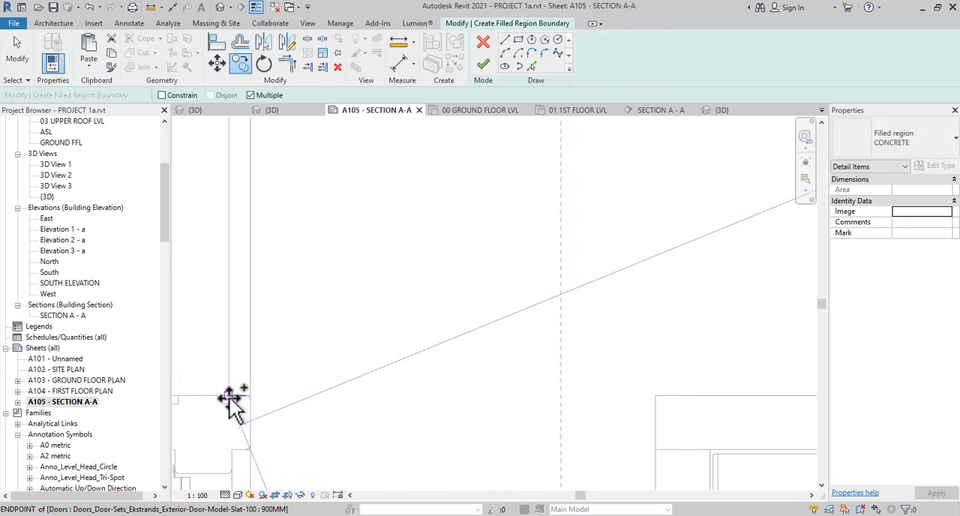
scroll(402, 332, "down", 5)
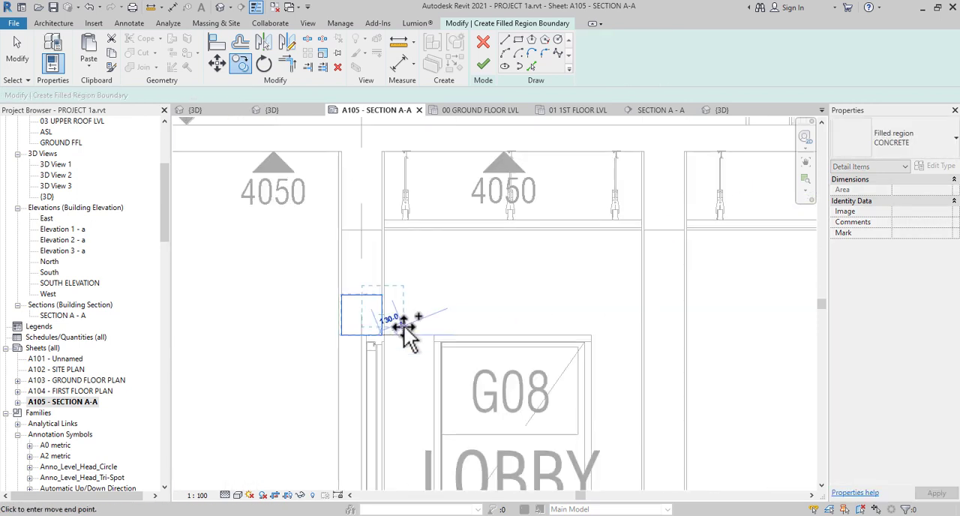
scroll(405, 336, "down", 2)
left_click(402, 327)
scroll(405, 336, "down", 1)
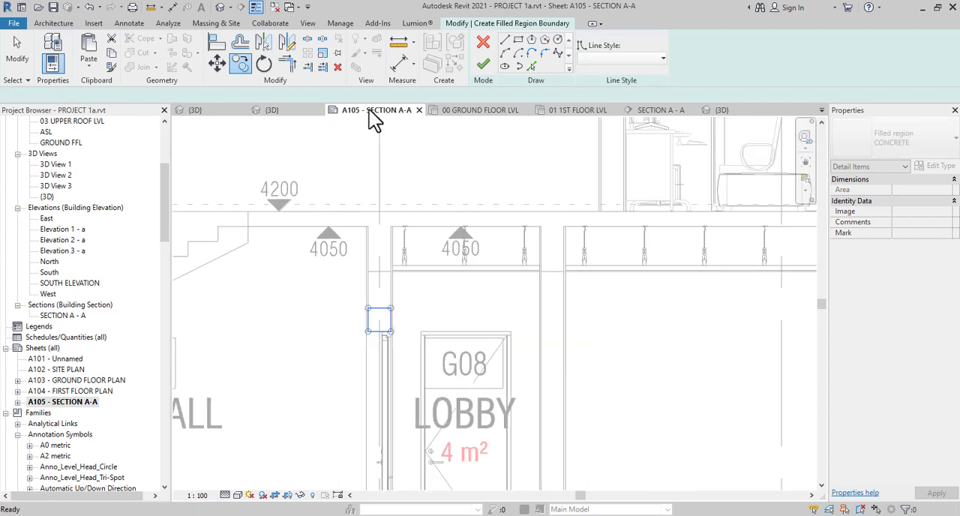
Finish the concrete filled region with both lintel squares and clear the selection
left_click(484, 66)
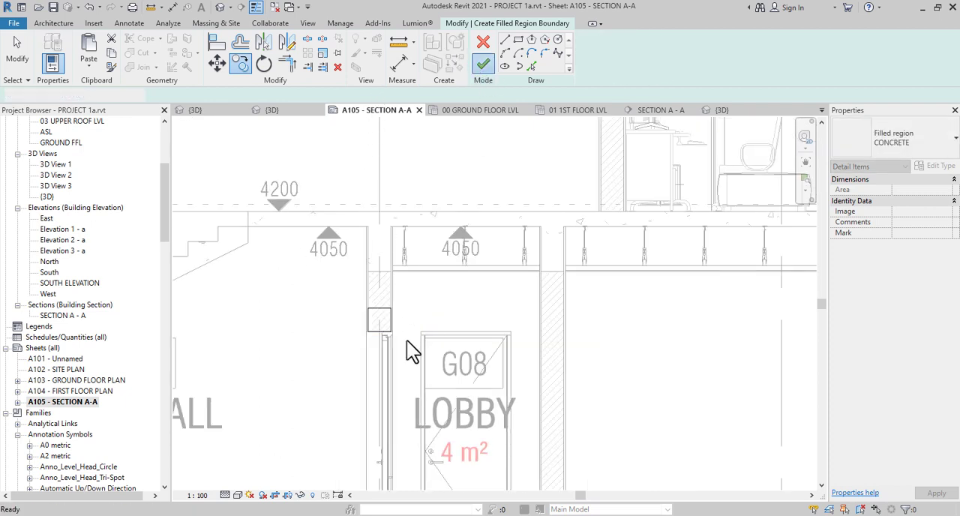
scroll(406, 340, "down", 2)
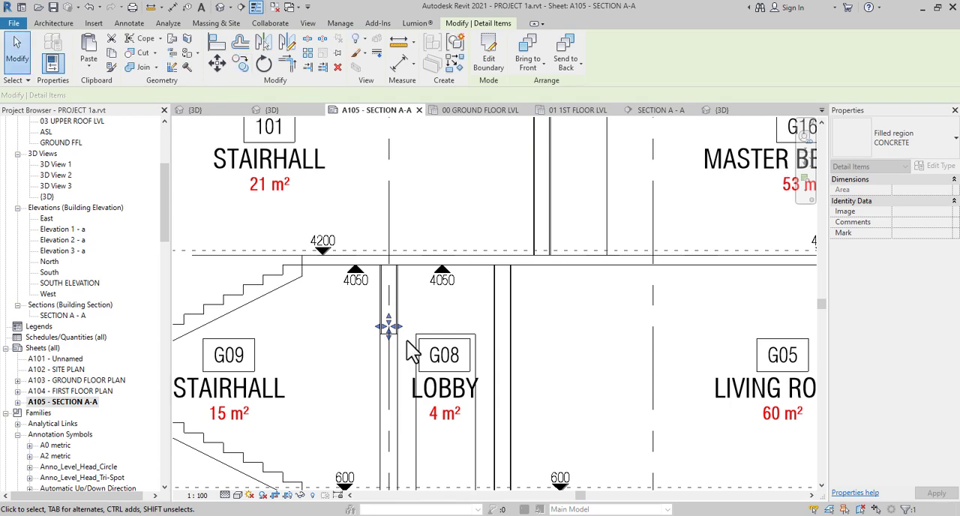
scroll(408, 342, "down", 3)
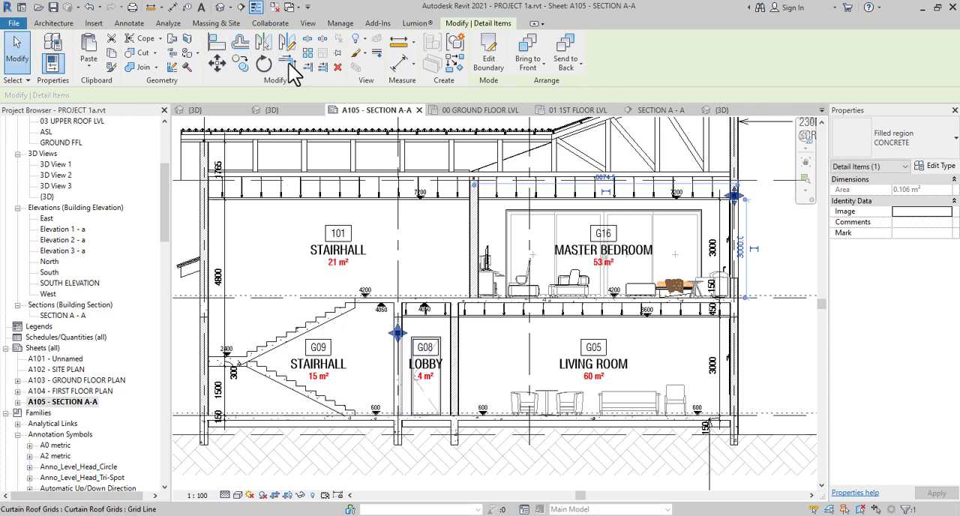
scroll(583, 389, "down", 2)
scroll(583, 390, "down", 1)
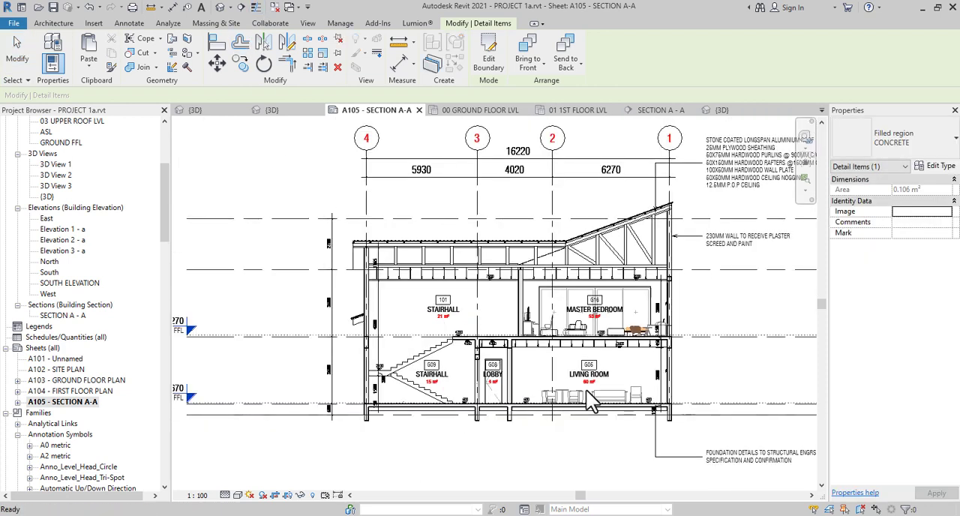
key("Escape")
Enable smooth lines with anti-aliasing in the section view's graphic display options
scroll(591, 462, "down", 1)
middle_click_drag(592, 465, 541, 464)
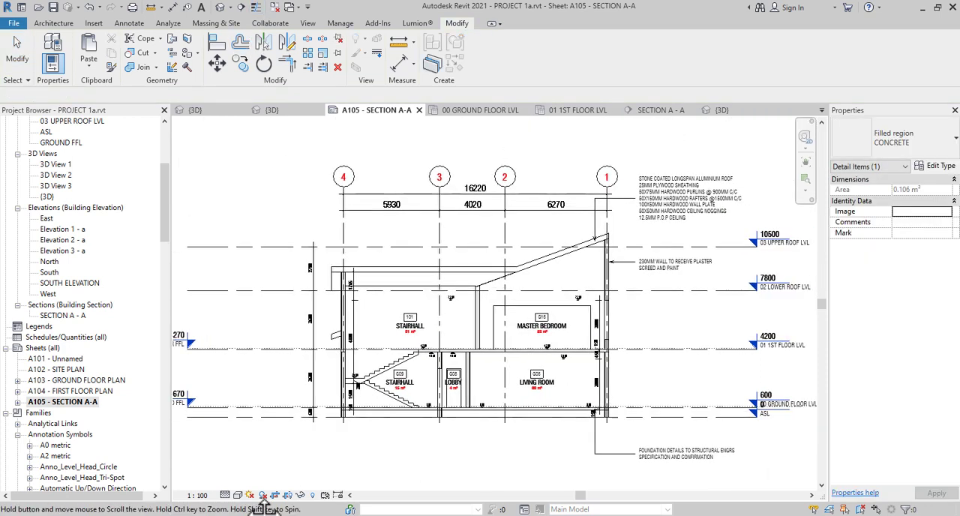
left_click(239, 495)
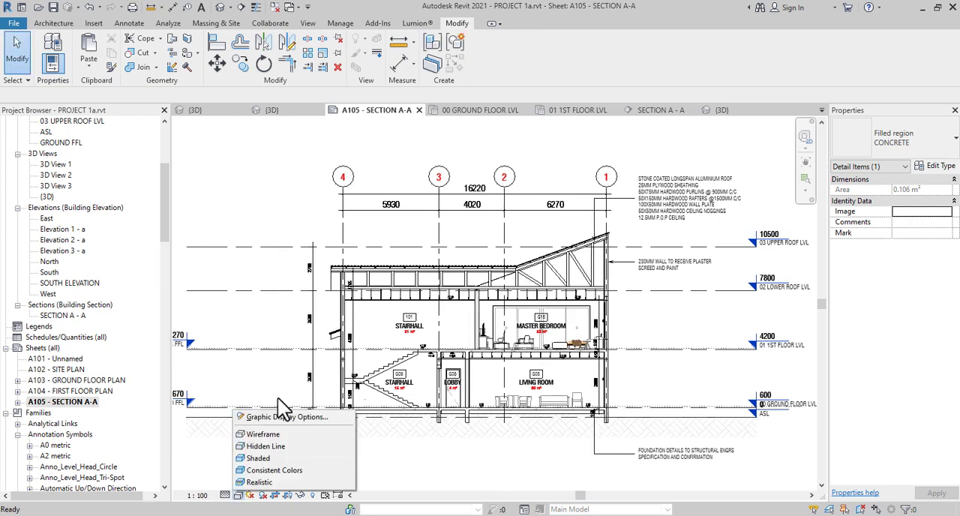
left_click(288, 417)
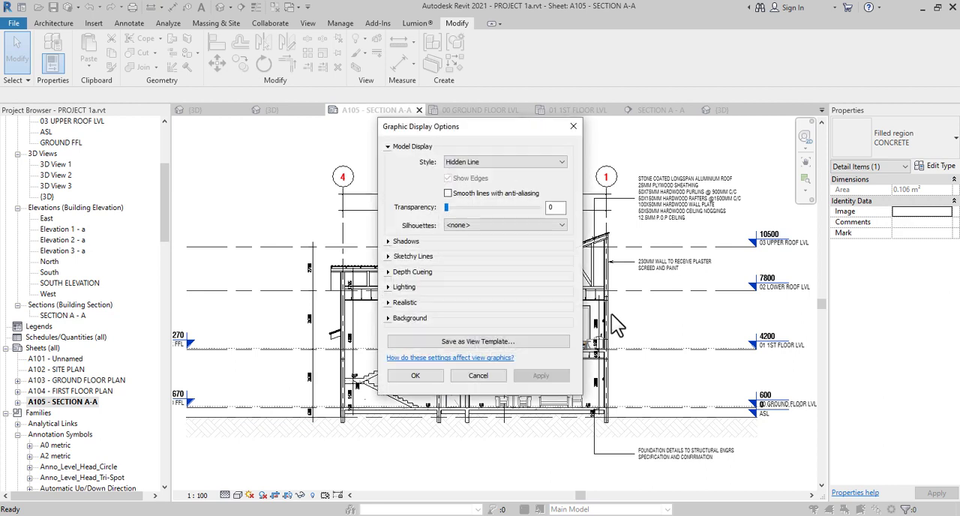
left_click(448, 194)
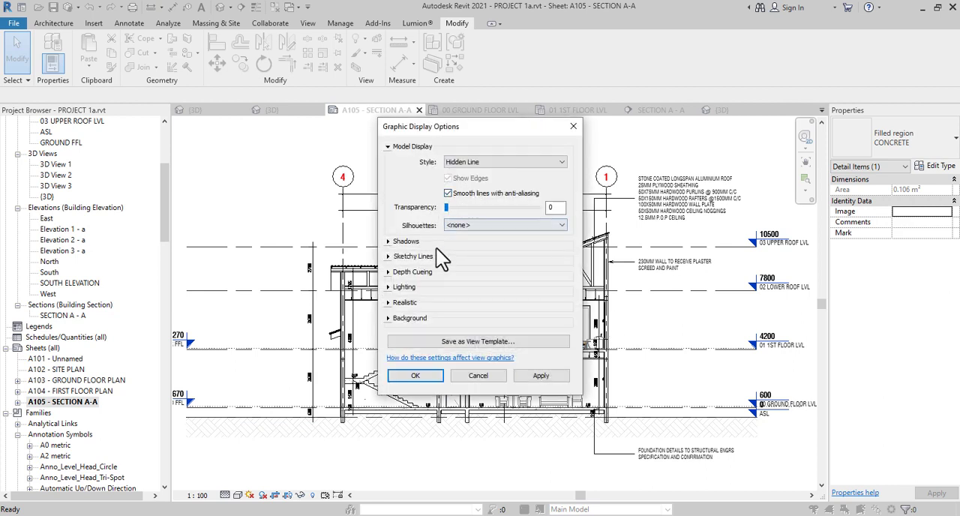
Enable Show Ambient Shadows and the Show Depth option of Depth Cueing for the section view
left_click(388, 241)
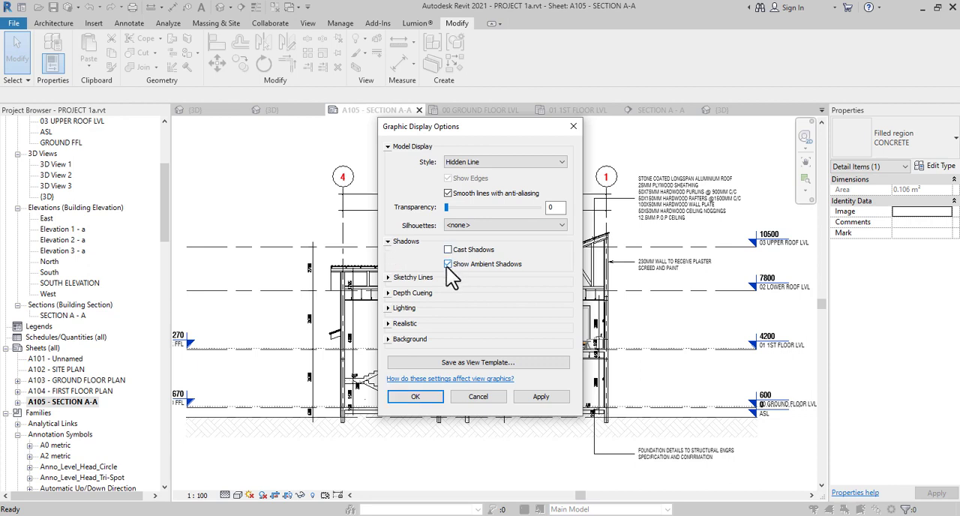
left_click(388, 241)
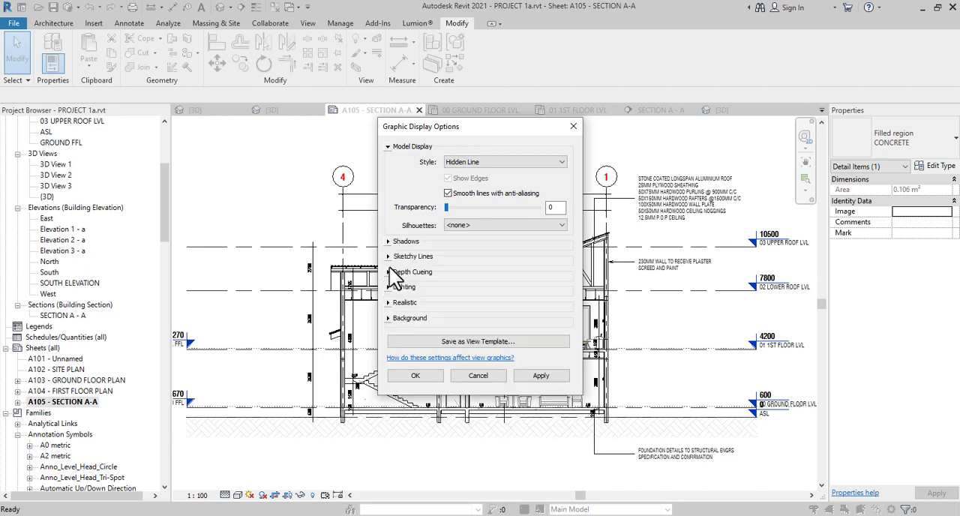
left_click(390, 271)
left_click(453, 281)
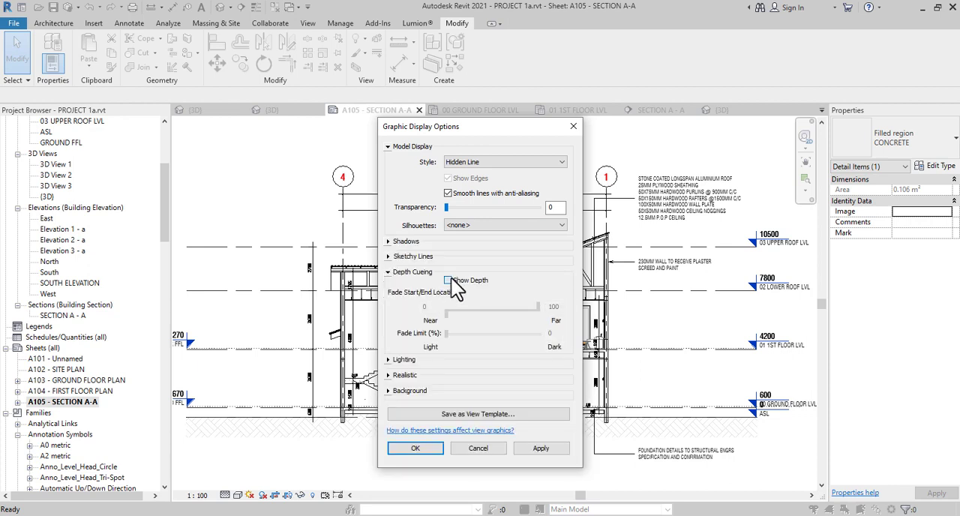
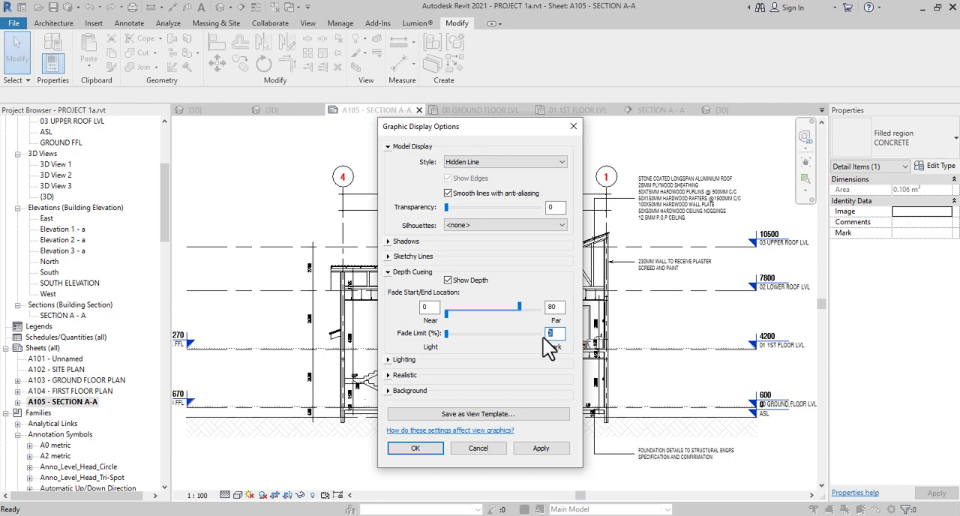
Set the depth cueing fade limit to 75 % for the section view and apply the graphic display options
type("75")
left_click_drag(495, 120, 261, 86)
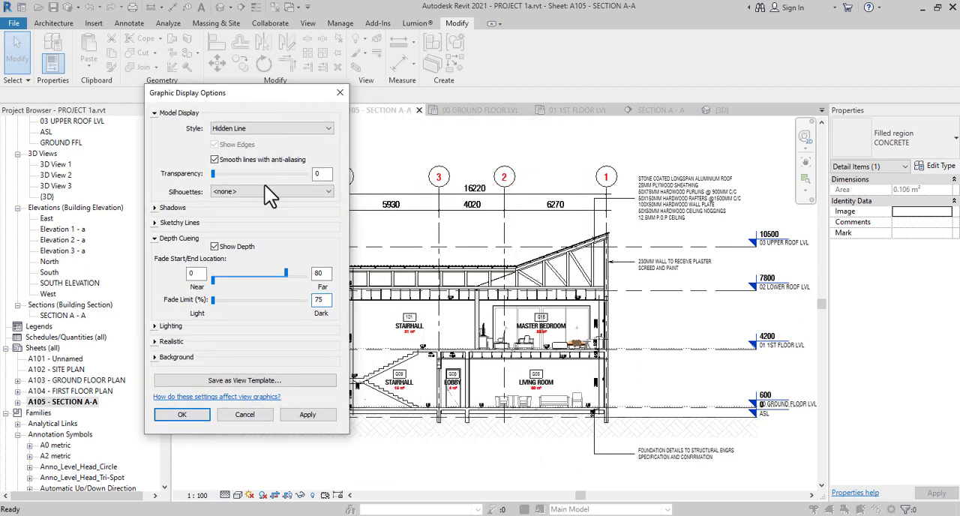
left_click(303, 417)
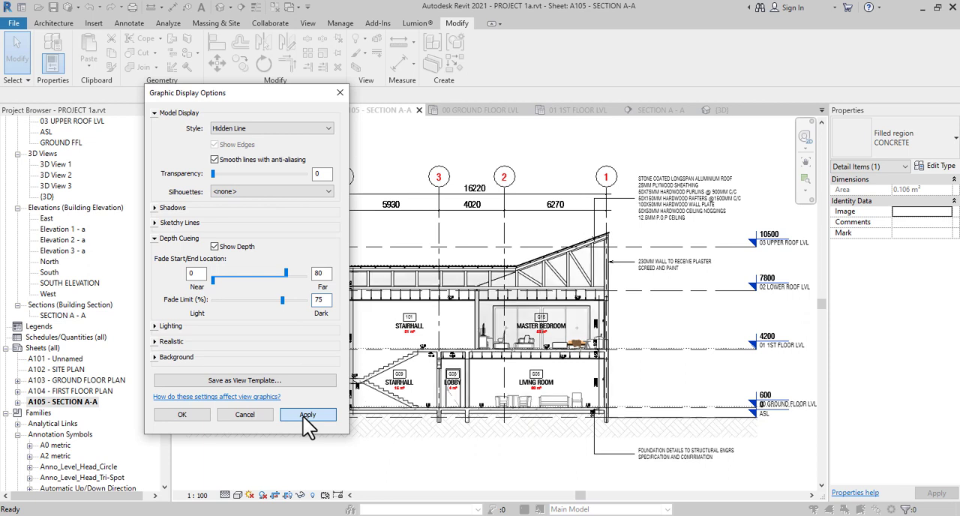
left_click(182, 415)
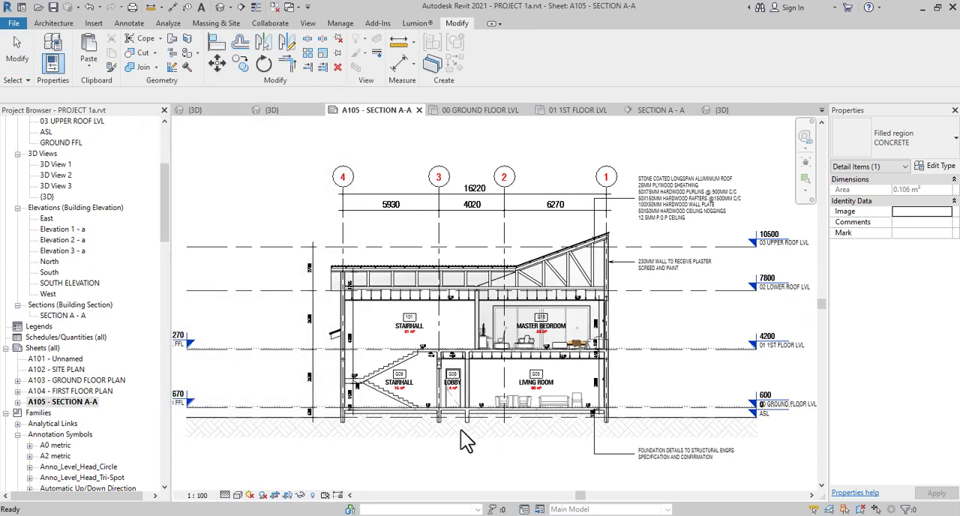
Examine the shading and depth fade across the section's roof, rooms, foundation and notes
scroll(417, 352, "down", 4)
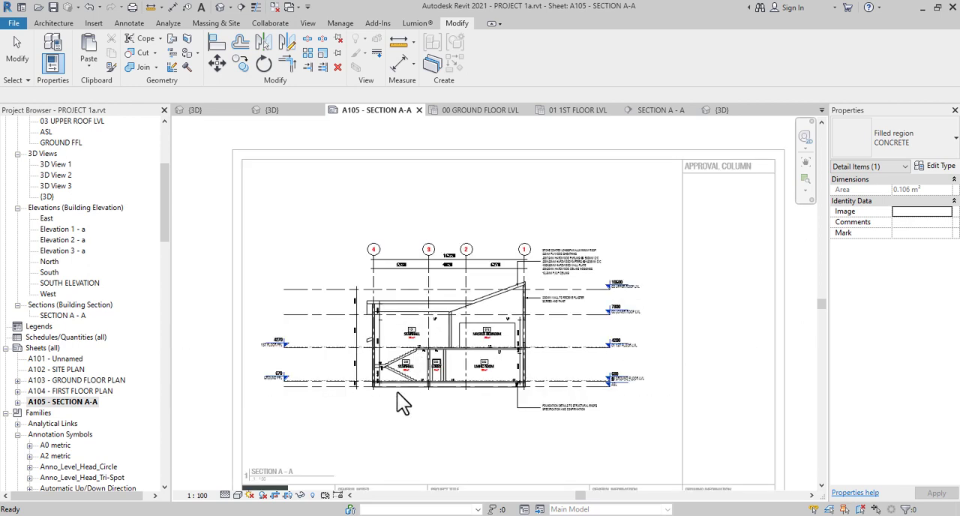
scroll(397, 393, "up", 2)
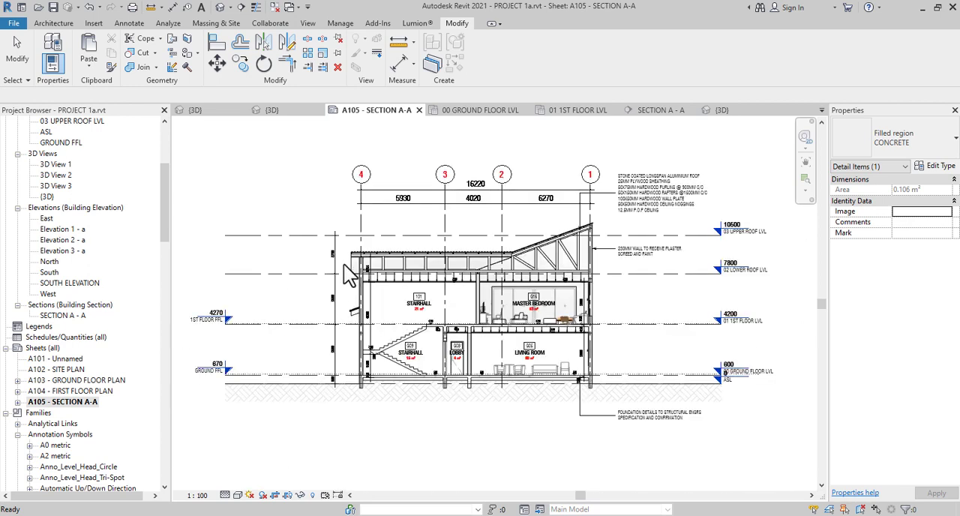
scroll(344, 272, "up", 5)
scroll(486, 321, "down", 5)
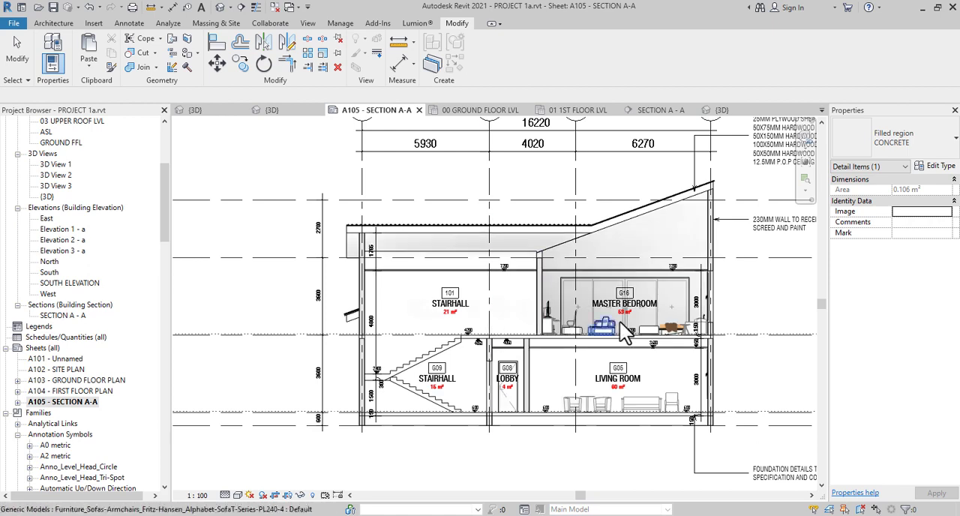
scroll(619, 353, "down", 2)
scroll(609, 389, "up", 2)
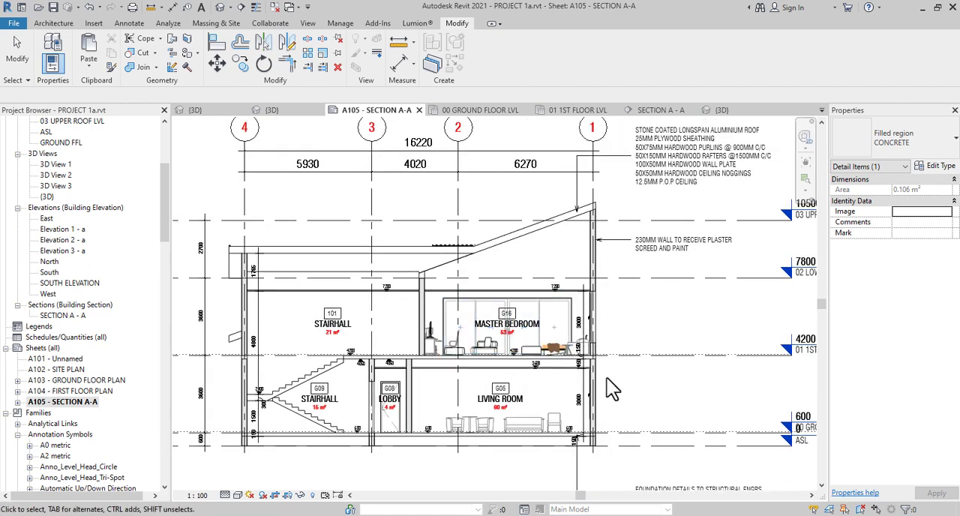
middle_click_drag(612, 389, 618, 311)
left_click(618, 311)
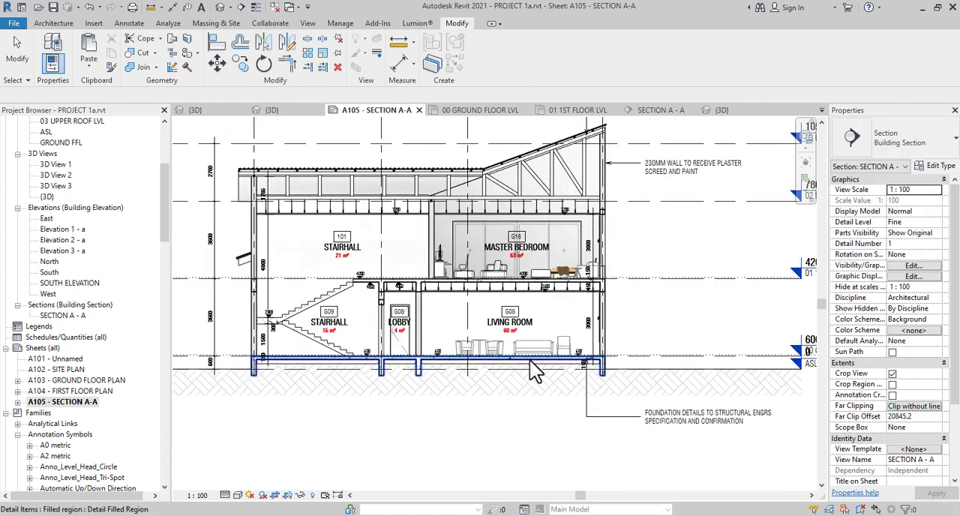
scroll(550, 360, "down", 2)
middle_click_drag(553, 342, 607, 422)
middle_click_drag(524, 273, 522, 330)
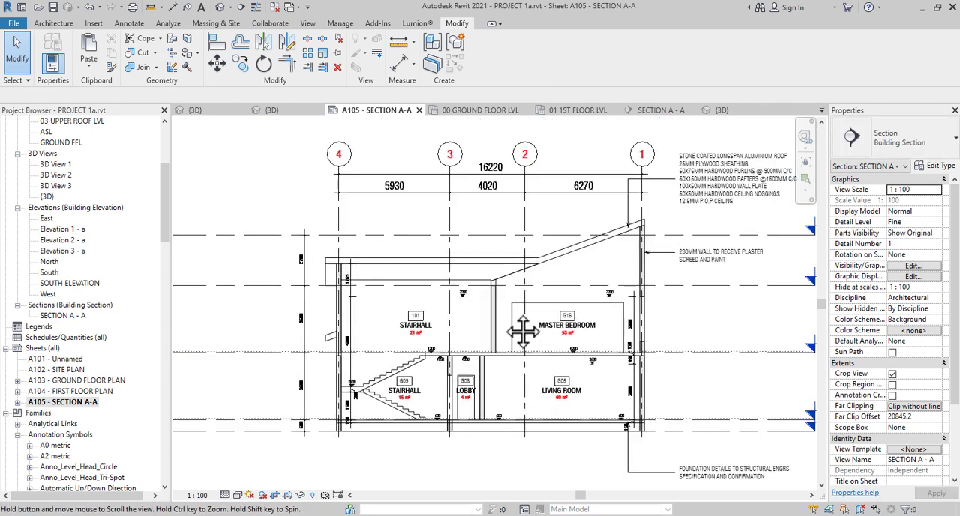
Hide the overlapping diagonal roof and wall edges behind the lower roof trusses using Linework with the <Invisible lines> style
scroll(516, 279, "up", 5)
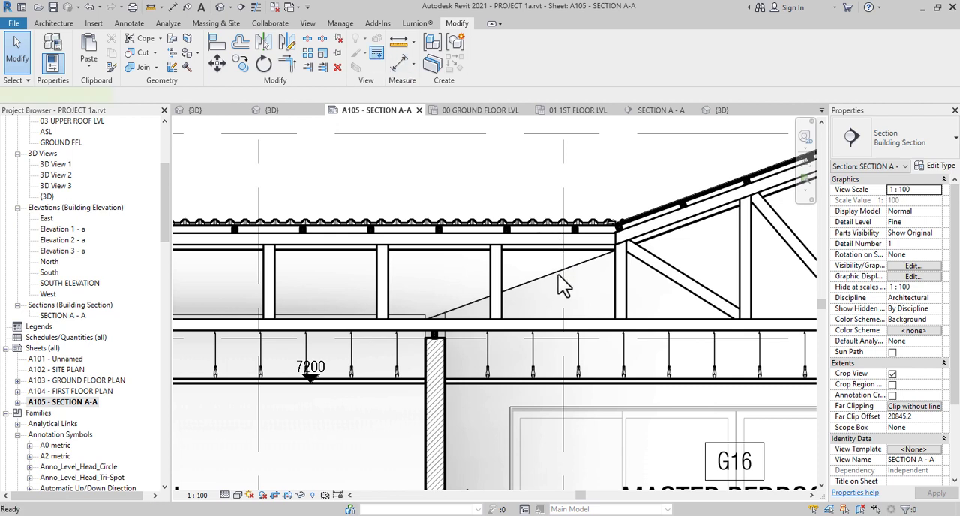
key("l")
key("w")
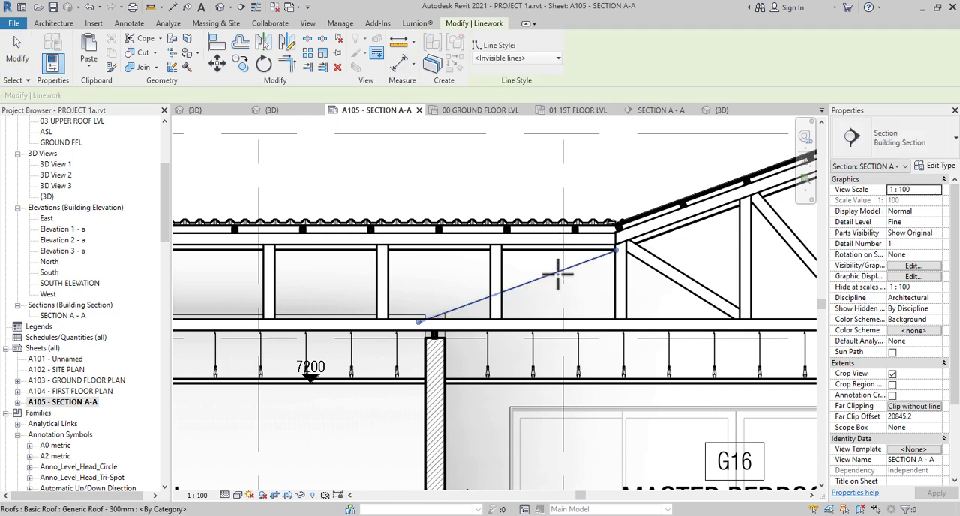
left_click(557, 275)
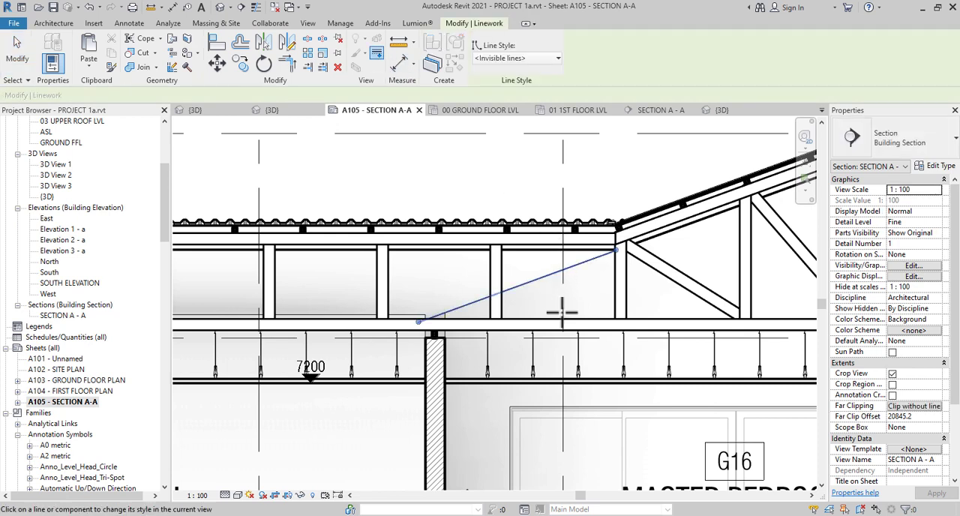
left_click(523, 287)
scroll(595, 318, "down", 1)
scroll(595, 318, "down", 2)
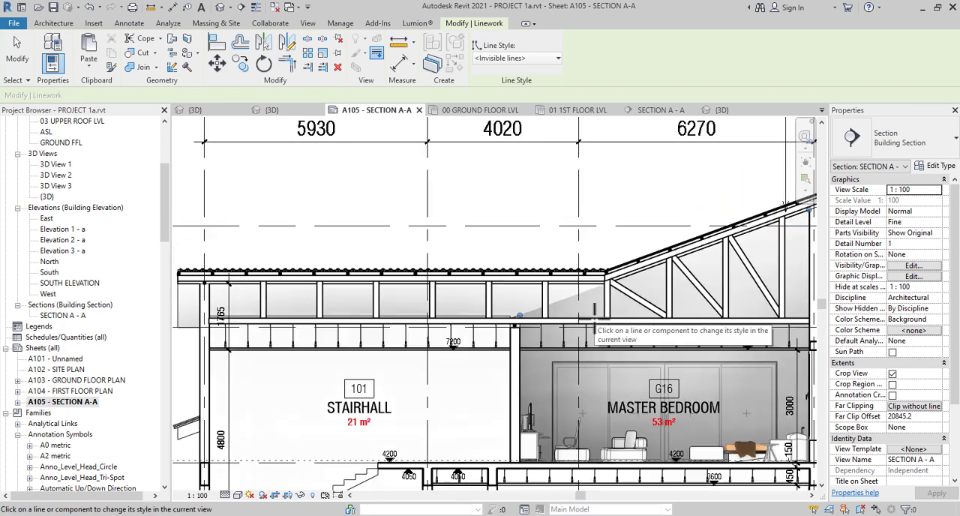
scroll(595, 318, "down", 2)
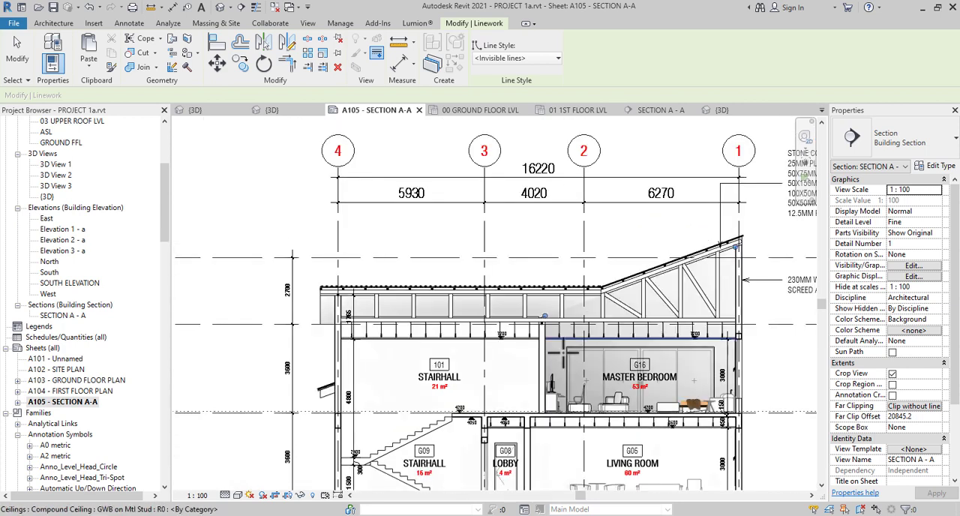
scroll(524, 278, "down", 2)
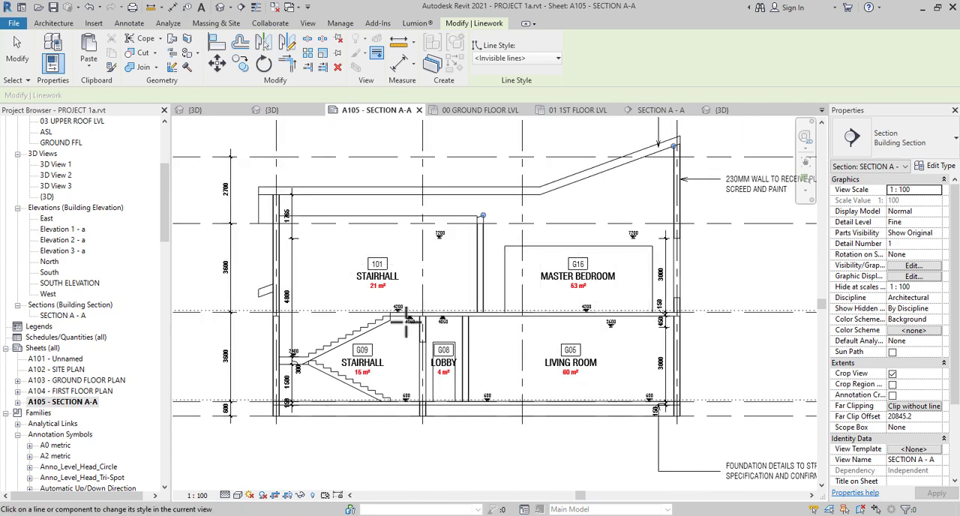
scroll(394, 349, "down", 2)
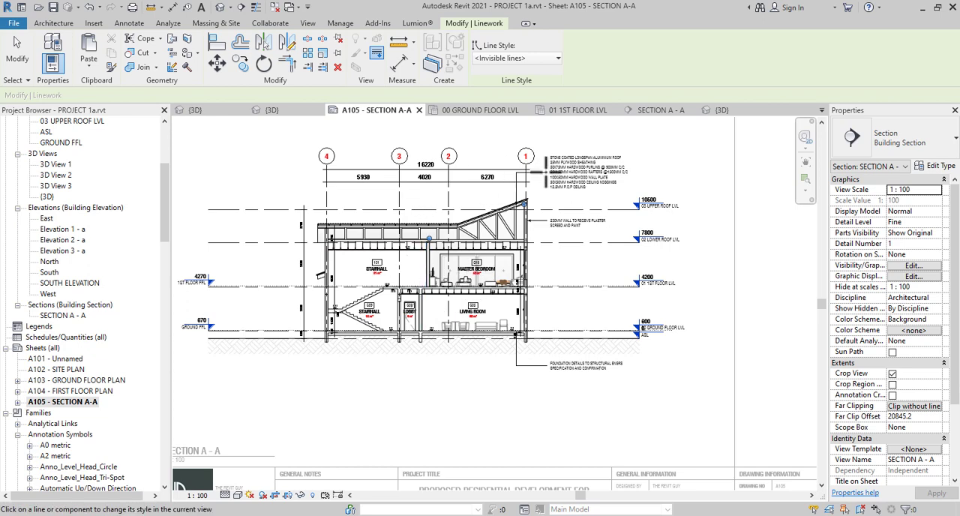
scroll(523, 192, "up", 2)
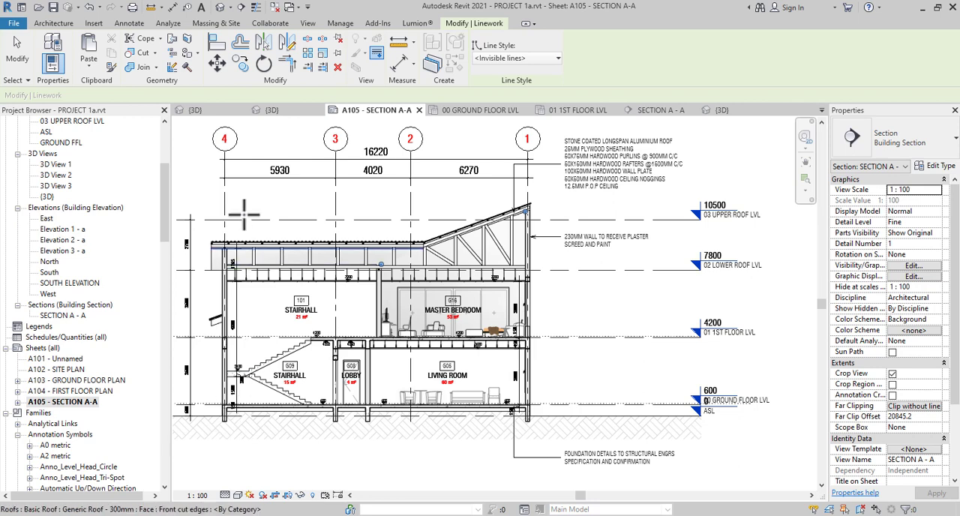
right_click(677, 387)
left_click(723, 197)
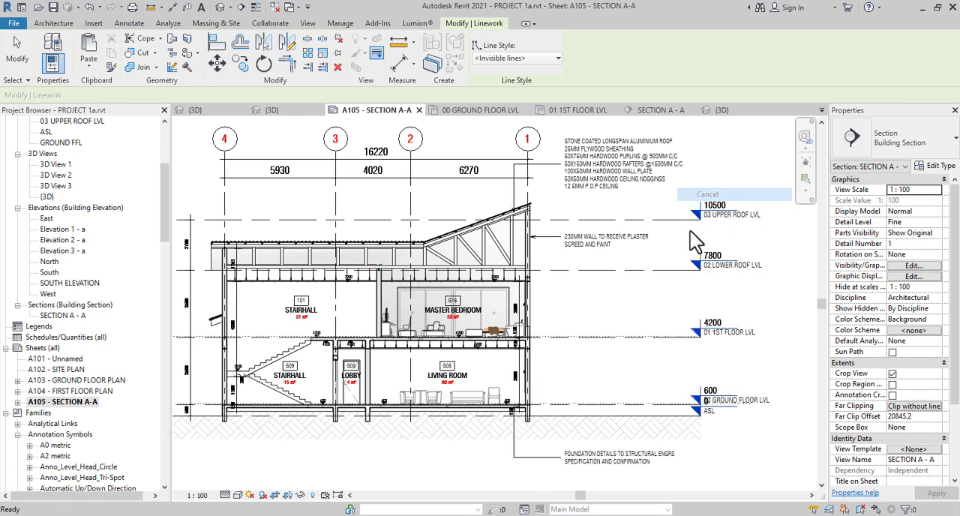
Try a view scale of 1 : 50 for the section on the sheet
scroll(592, 247, "down", 3)
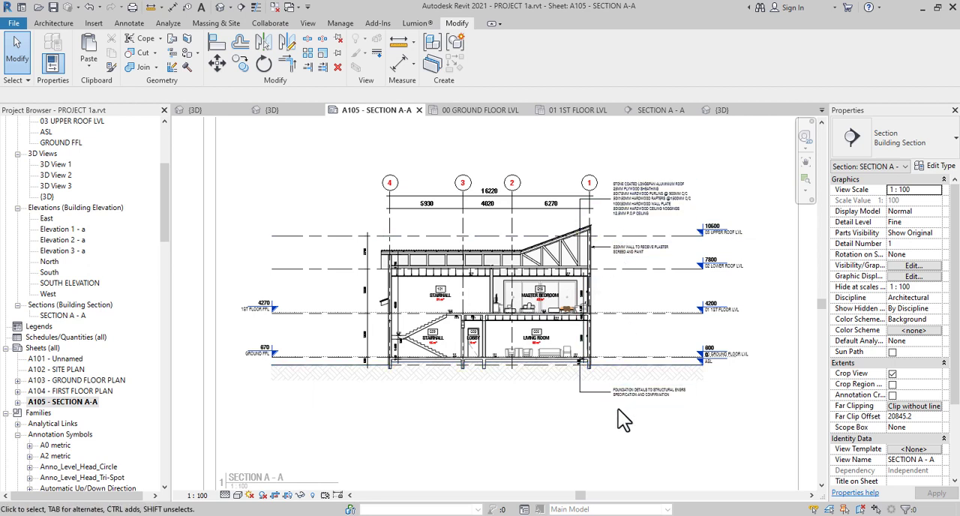
scroll(578, 368, "down", 1)
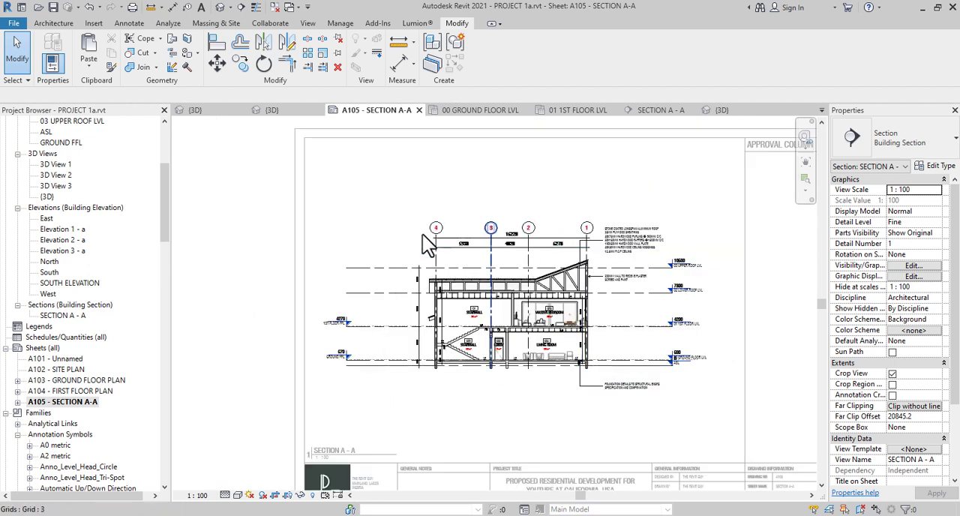
scroll(616, 250, "up", 2)
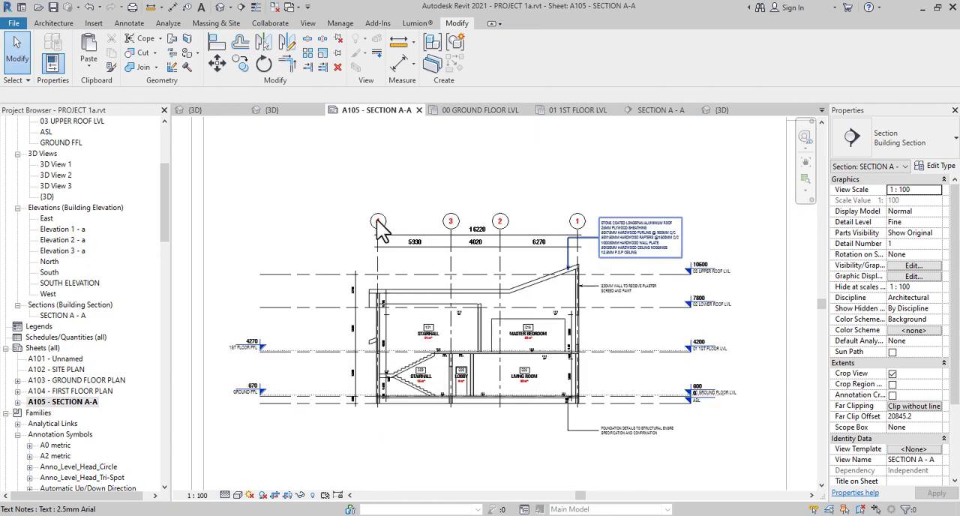
scroll(516, 318, "down", 3)
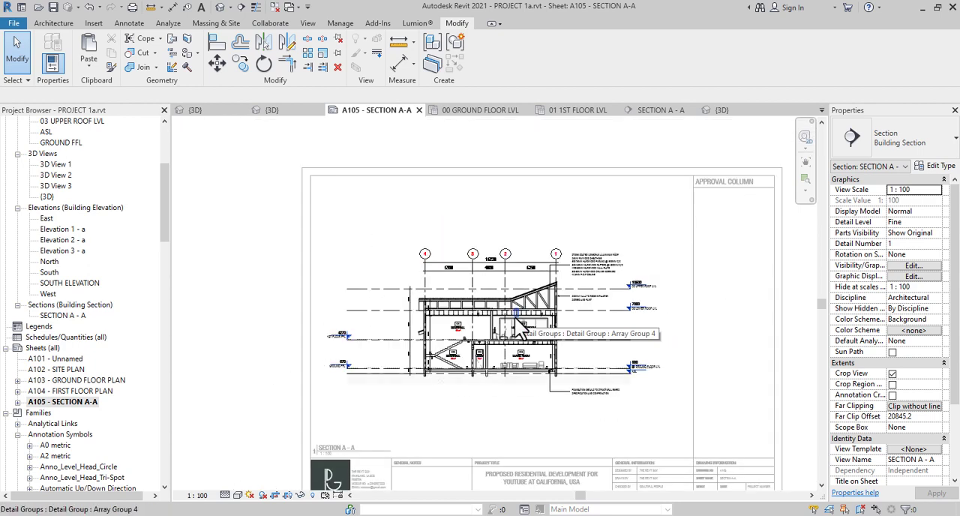
scroll(503, 379, "up", 2)
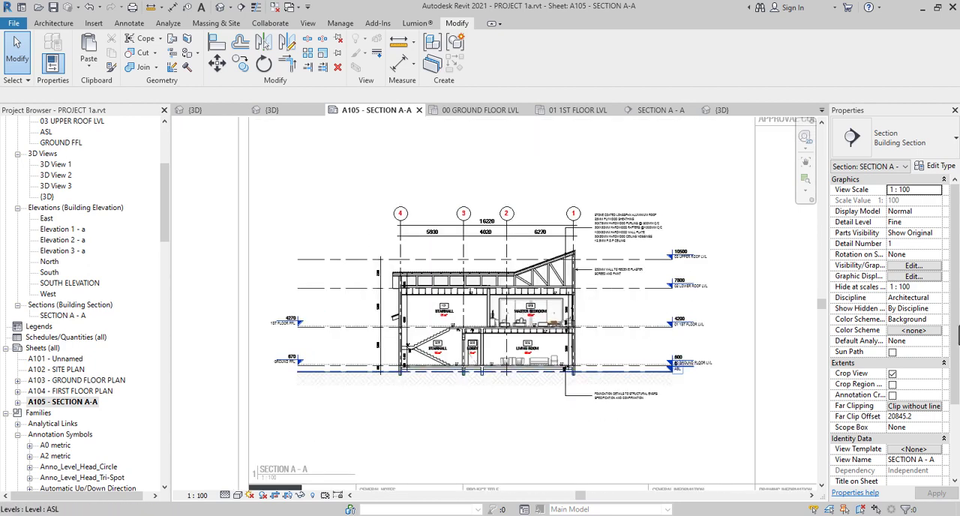
left_click(937, 190)
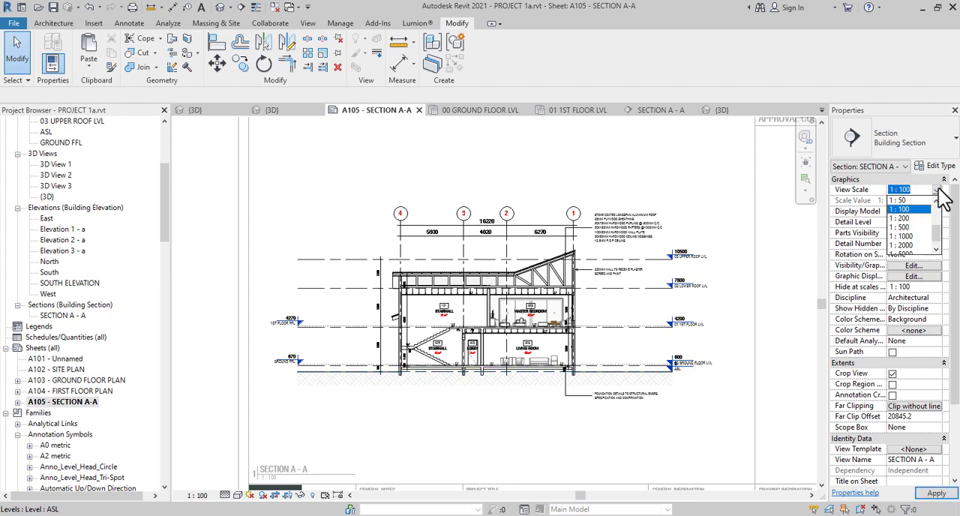
left_click(900, 200)
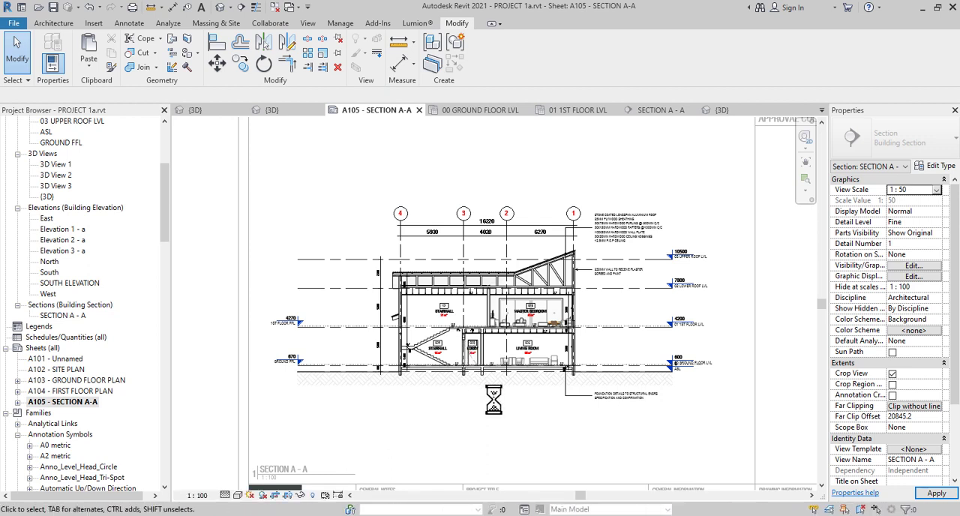
scroll(494, 400, "down", 5)
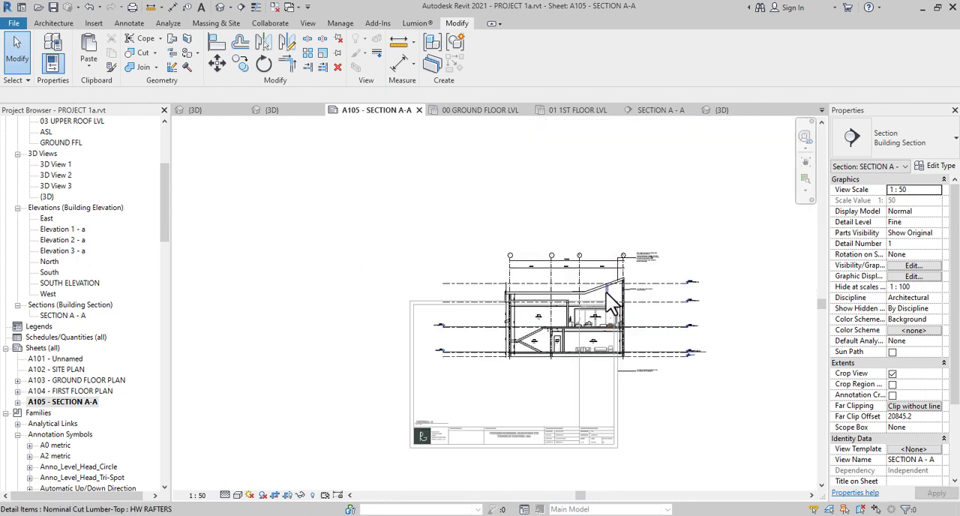
Deactivate the section view, move its viewport down onto the title block sheet and nudge it repeatedly to the right
double_click(364, 201)
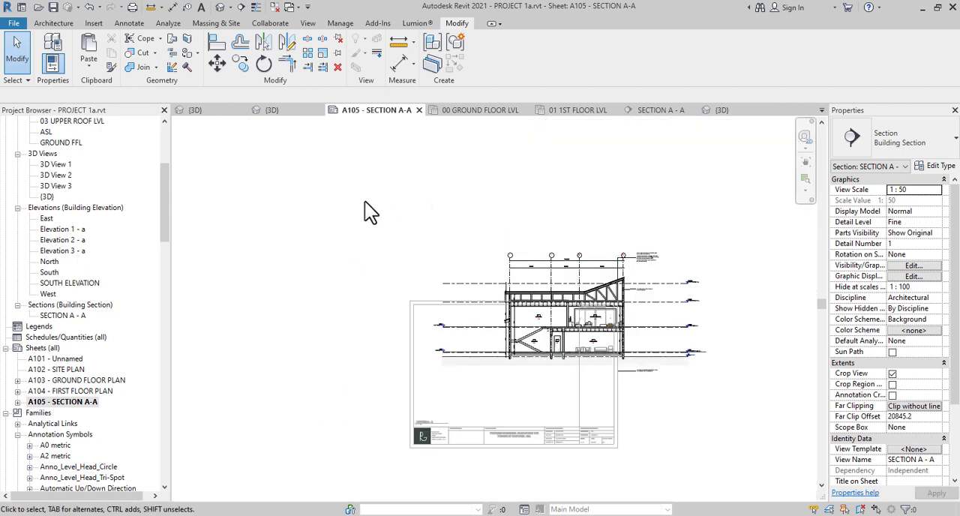
left_click_drag(496, 337, 496, 324)
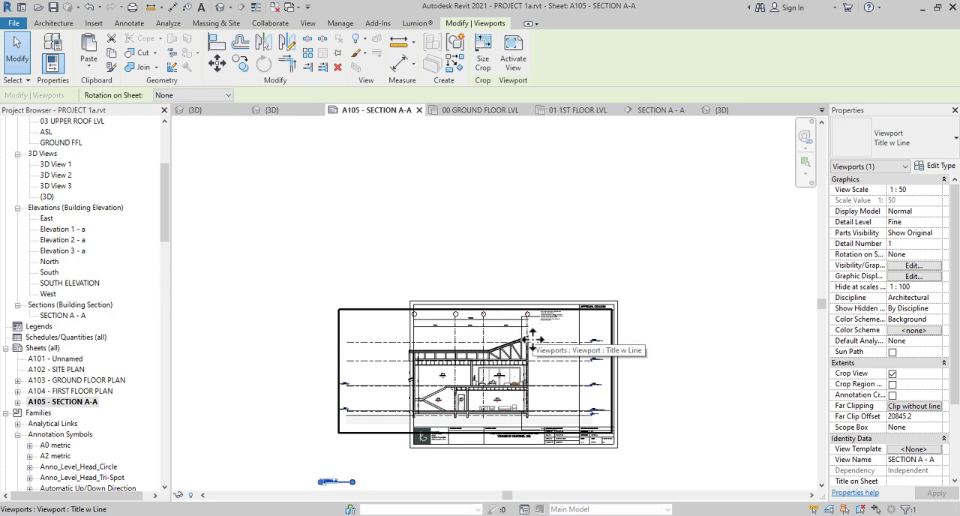
left_click_drag(532, 339, 533, 339)
key("Right")
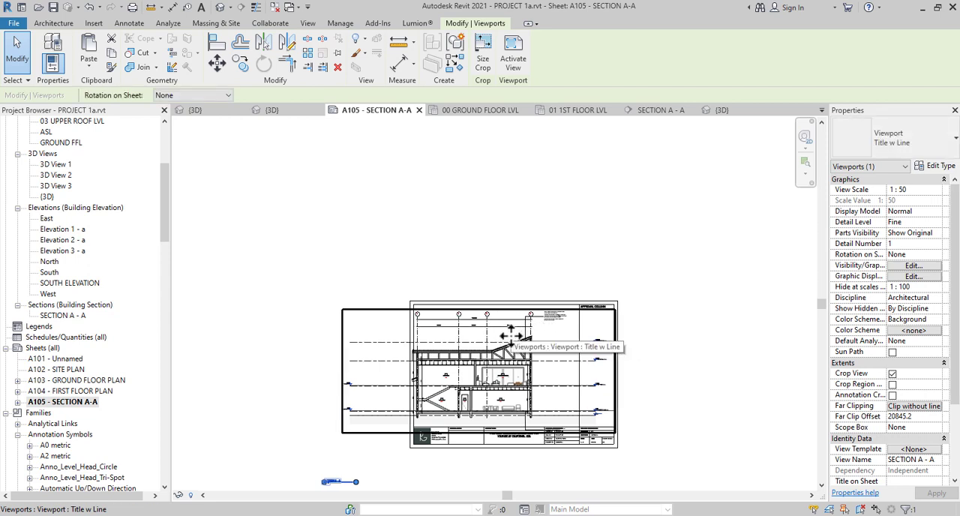
key("Right")
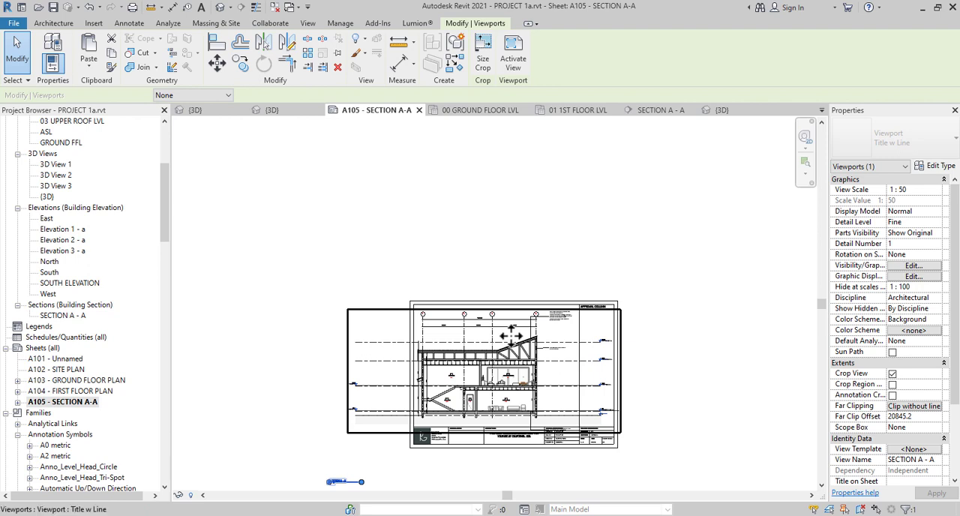
key("Right")
key("Right")
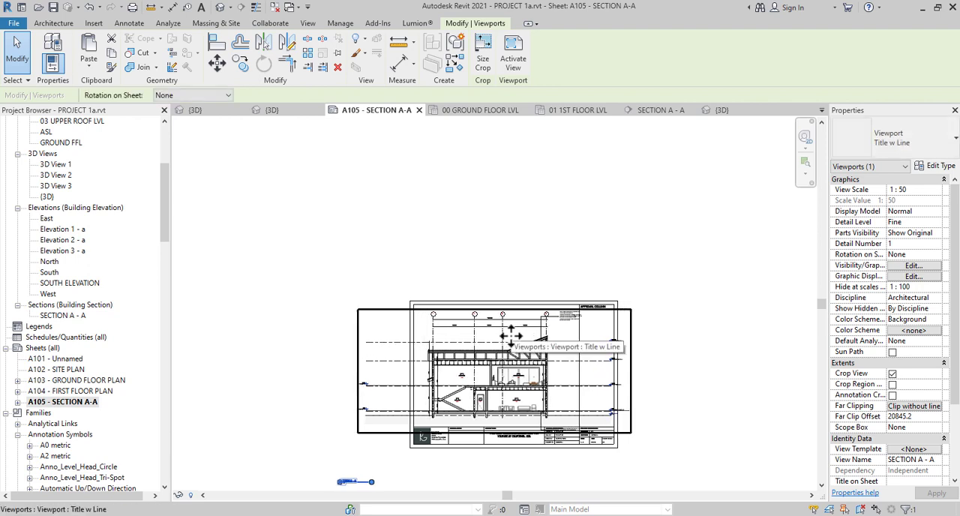
key("Right")
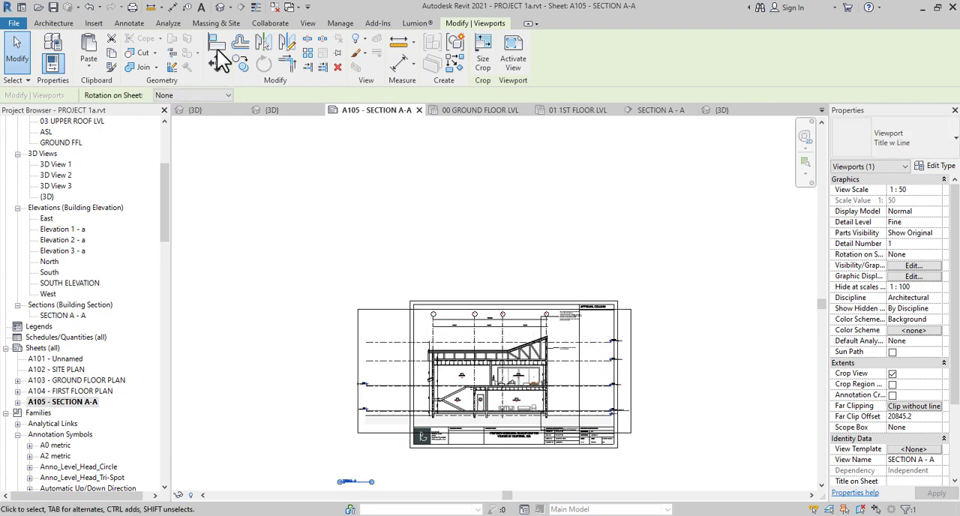
Undo the viewport nudges, the viewport move and the view scale change together, and clear the selection
left_click(98, 8)
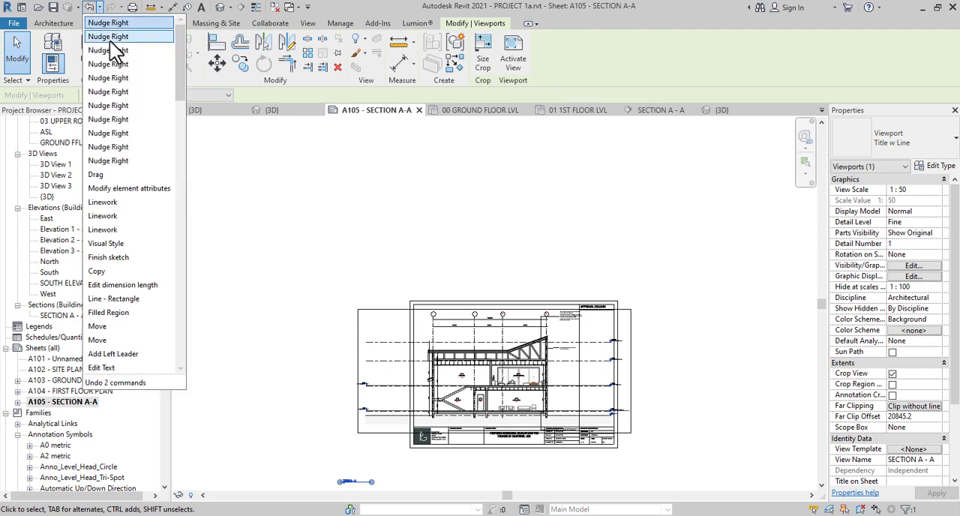
left_click(122, 189)
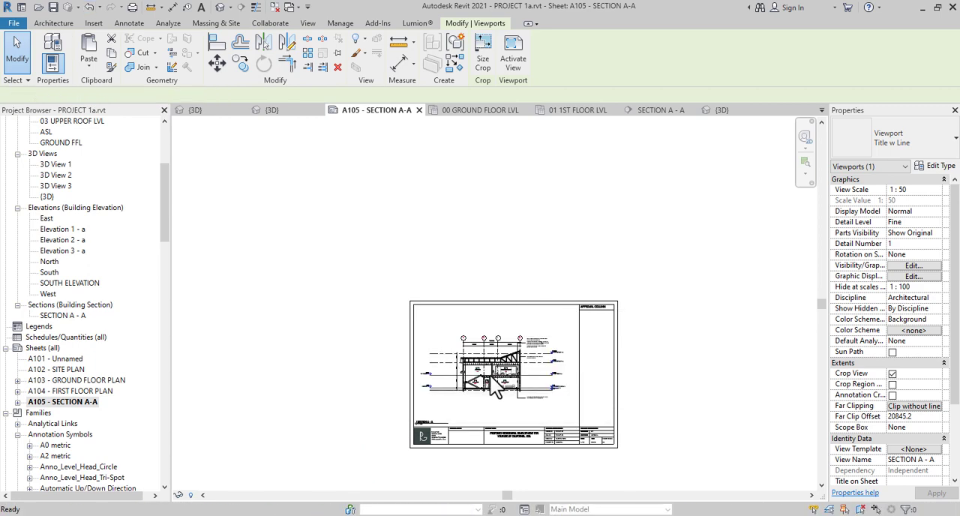
key("Escape")
scroll(495, 408, "up", 3)
middle_click_drag(502, 433, 519, 397)
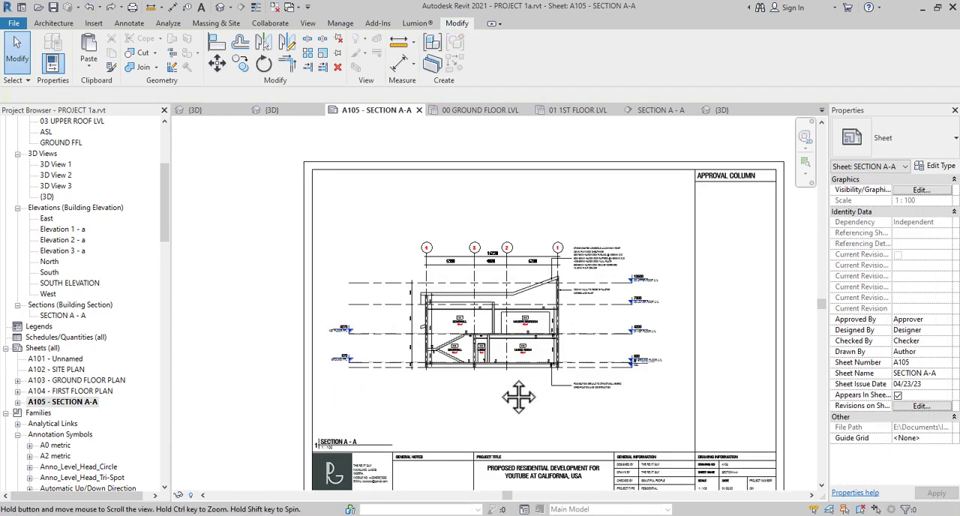
Examine the section's rooms, stairs and level markers, and the roof build-up and wall finish notes beside grid 1
scroll(614, 275, "up", 2)
scroll(582, 285, "up", 4)
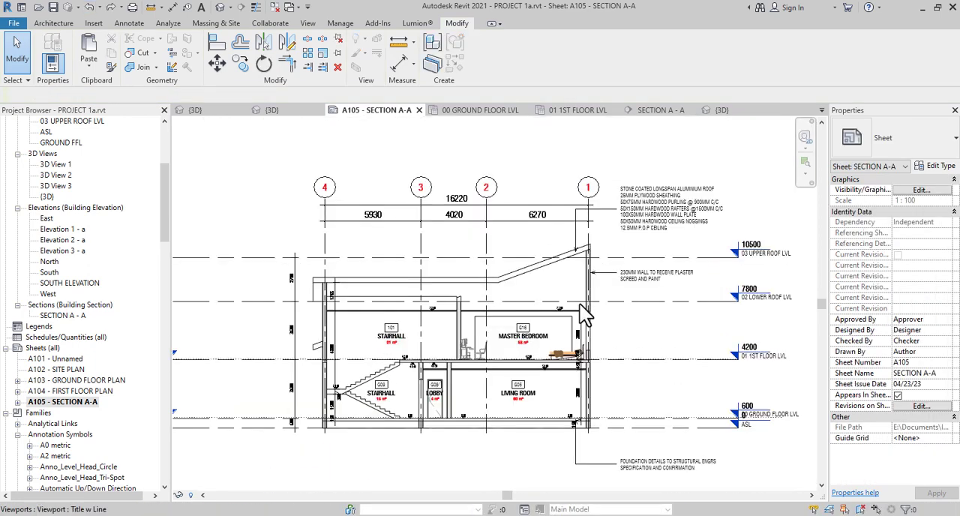
scroll(556, 215, "down", 2)
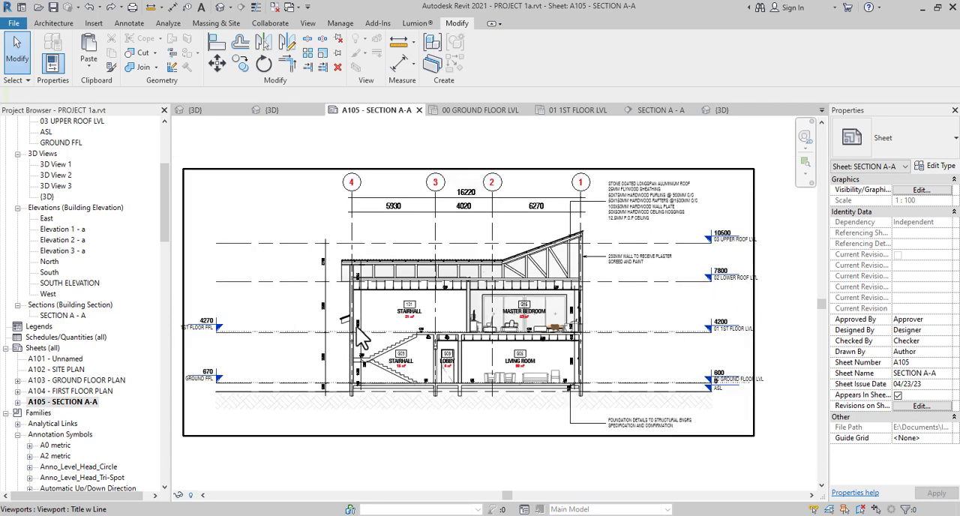
scroll(356, 327, "up", 2)
scroll(318, 175, "down", 1)
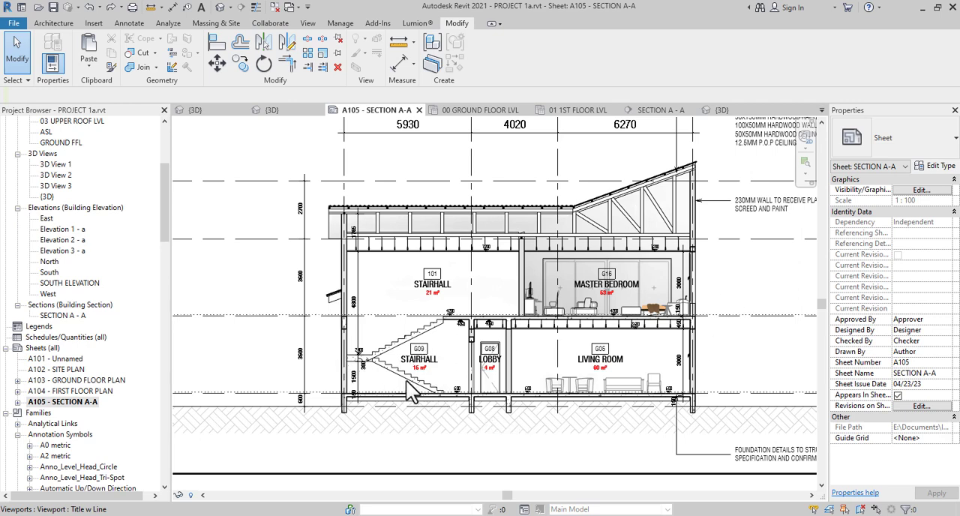
scroll(406, 381, "down", 2)
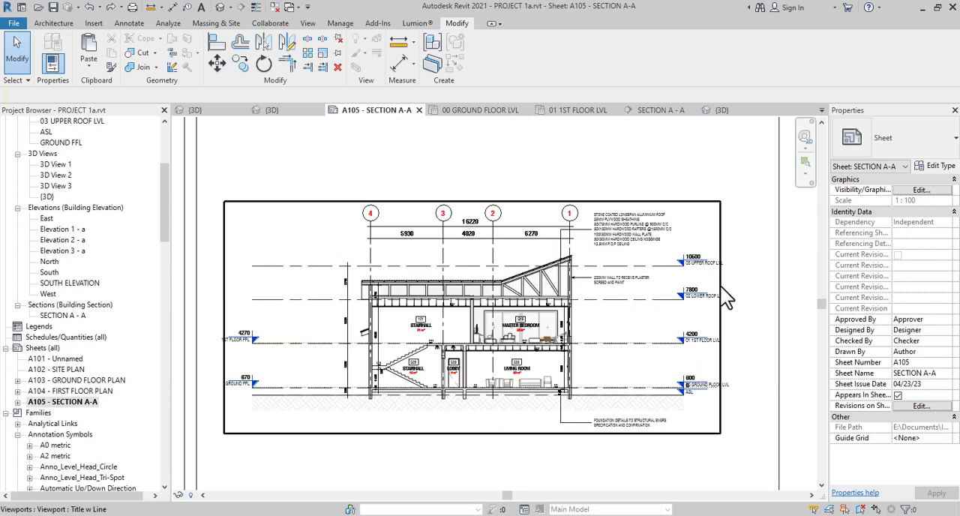
scroll(628, 235, "up", 3)
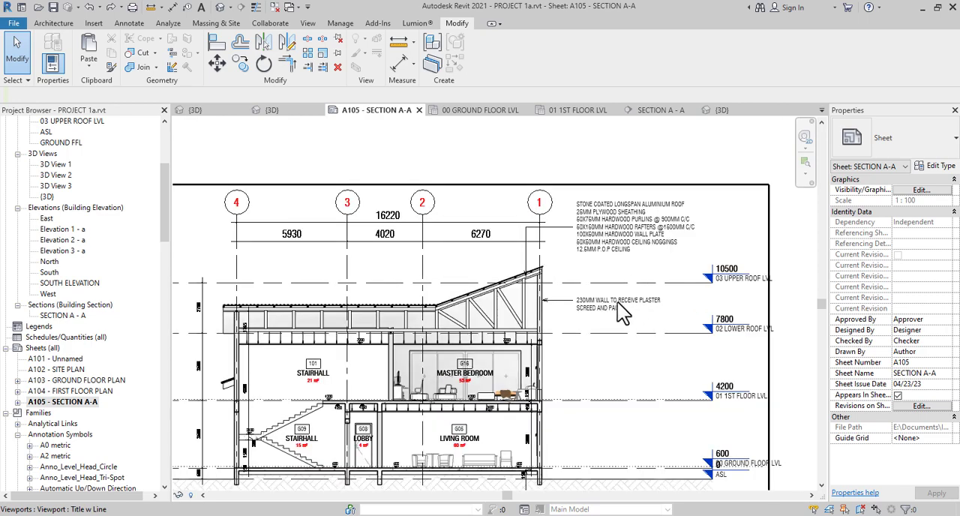
middle_click_drag(635, 242, 629, 298)
scroll(577, 311, "up", 2)
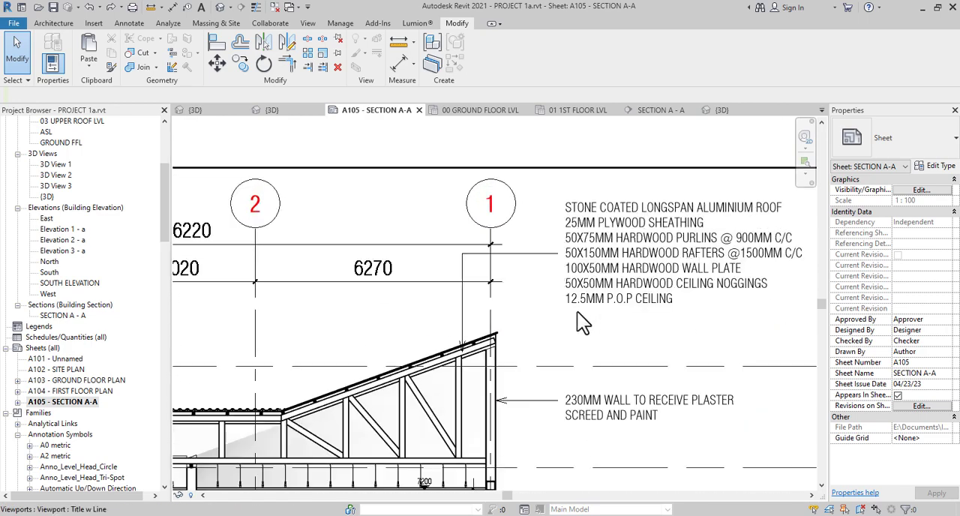
scroll(577, 312, "down", 2)
scroll(565, 342, "down", 1)
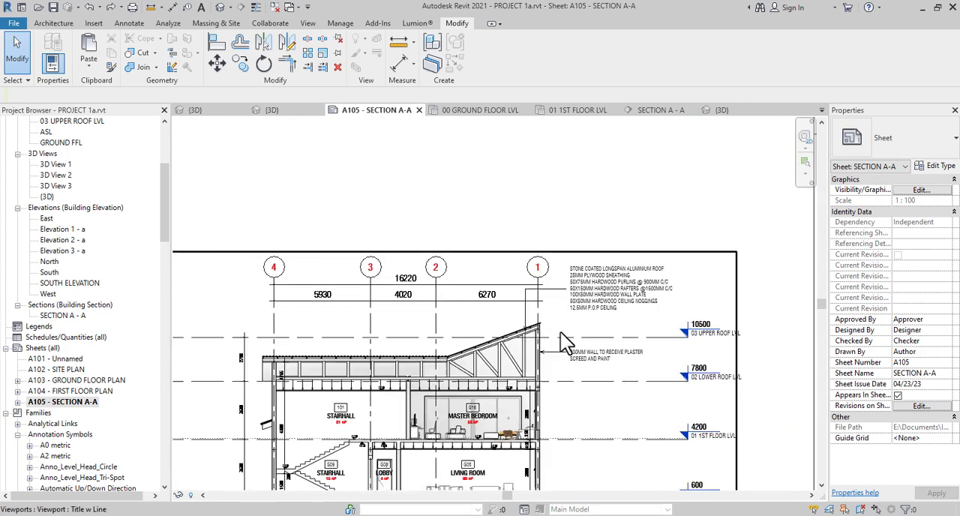
scroll(566, 330, "down", 3)
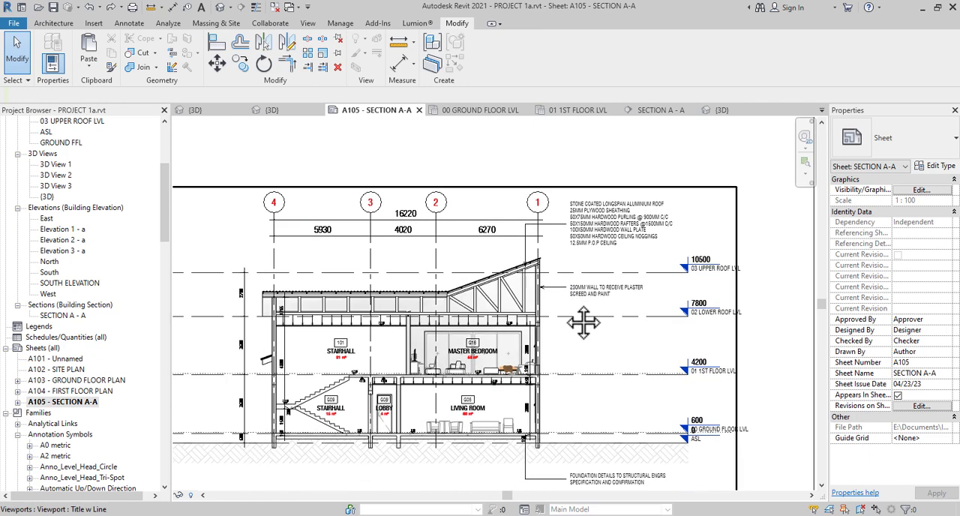
scroll(573, 361, "down", 3)
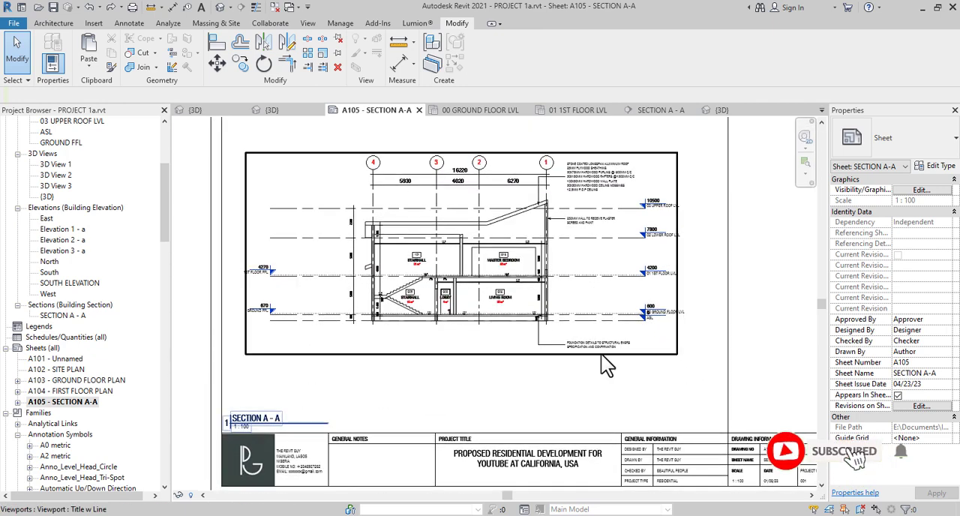
Examine the foundation note below the section, the view title and the section's placement within the title block
scroll(601, 355, "up", 5)
scroll(601, 354, "up", 1)
scroll(602, 355, "down", 3)
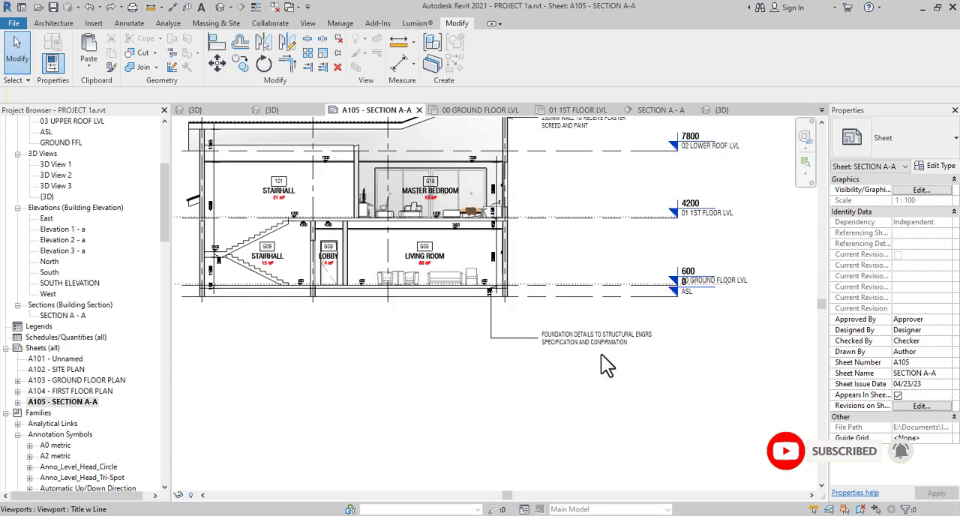
middle_click_drag(531, 352, 546, 398)
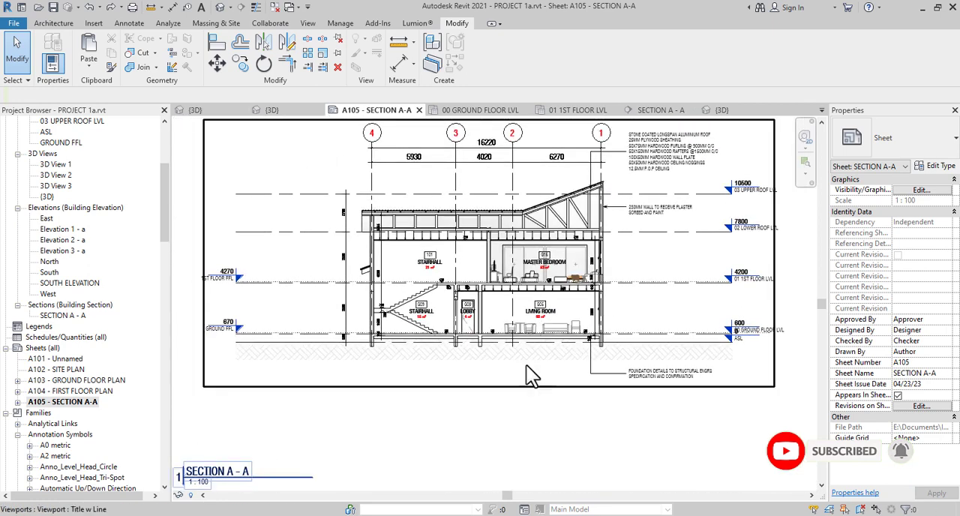
scroll(561, 251, "down", 1)
middle_click_drag(472, 429, 525, 366)
middle_click_drag(329, 387, 343, 511)
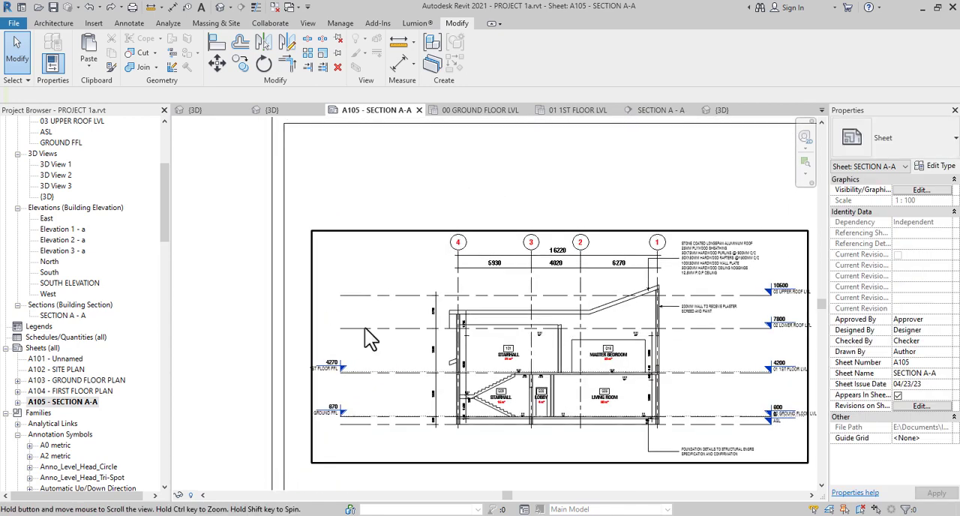
scroll(420, 288, "down", 2)
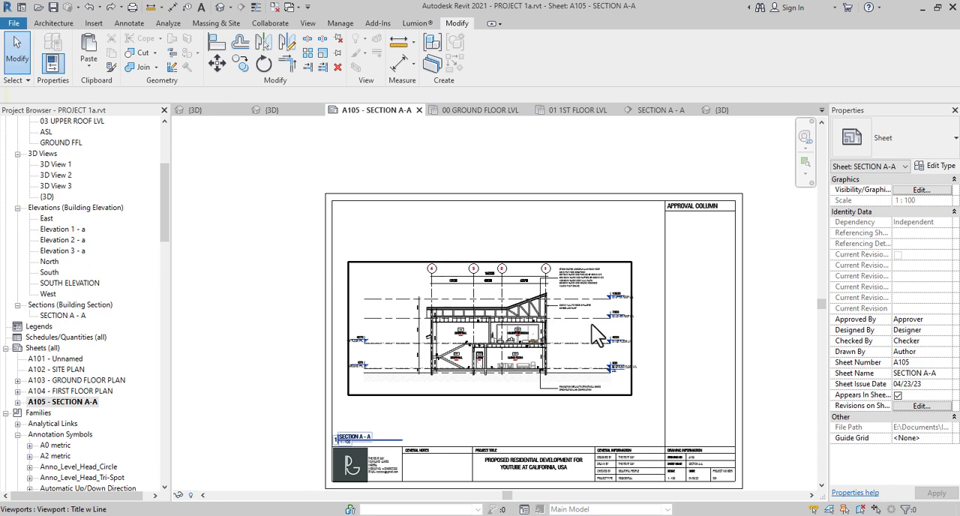
Inspect the sloping roof's junction with the wall at grid 1 and its leader notes, and review the whole sheet
scroll(593, 326, "up", 5)
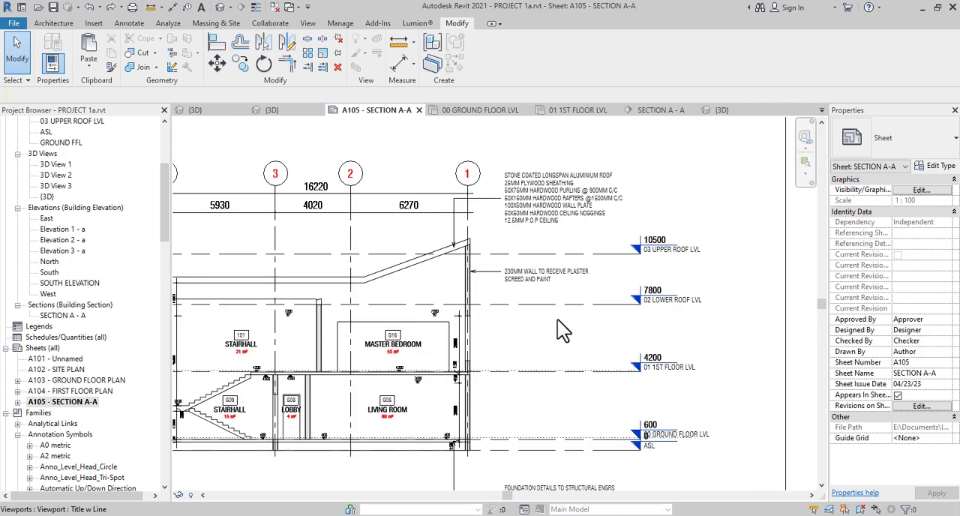
scroll(558, 320, "up", 1)
middle_click_drag(473, 300, 526, 392)
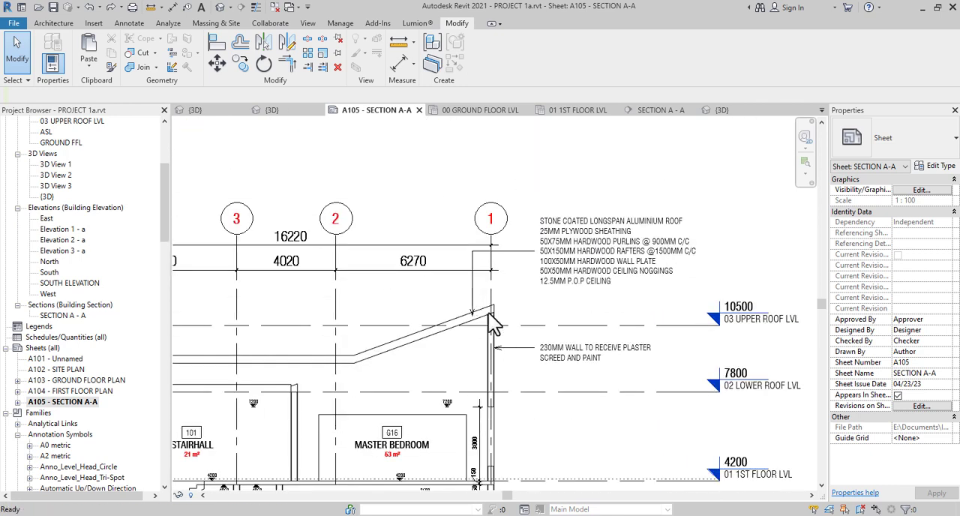
scroll(493, 324, "up", 3)
scroll(565, 326, "down", 1)
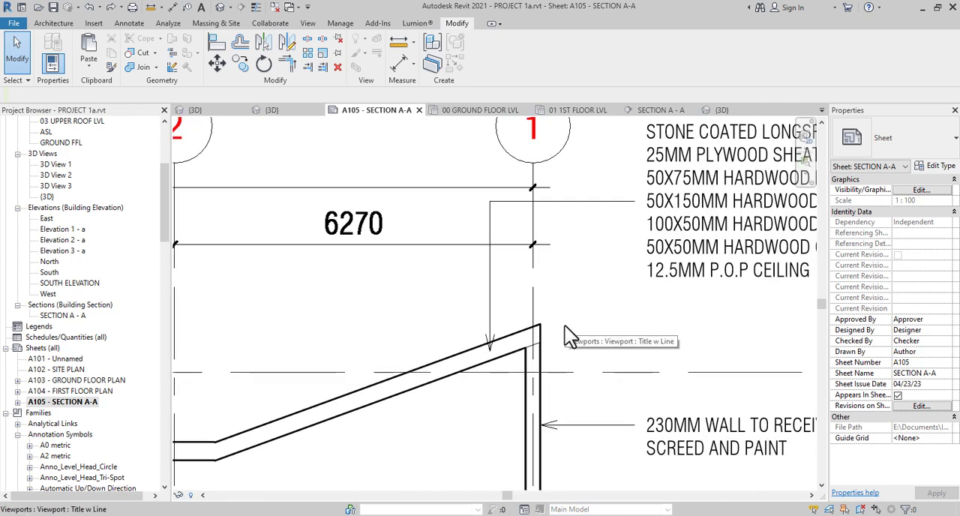
scroll(565, 327, "down", 5)
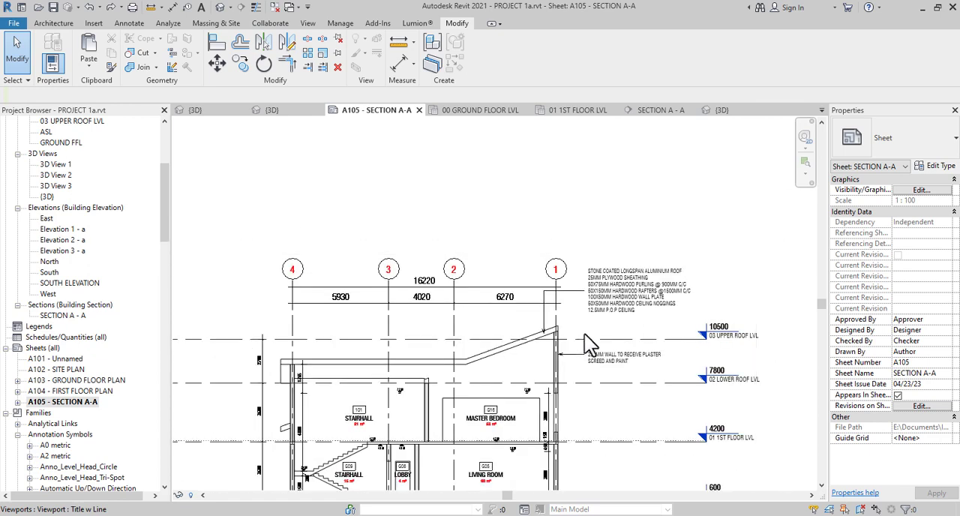
scroll(584, 333, "down", 2)
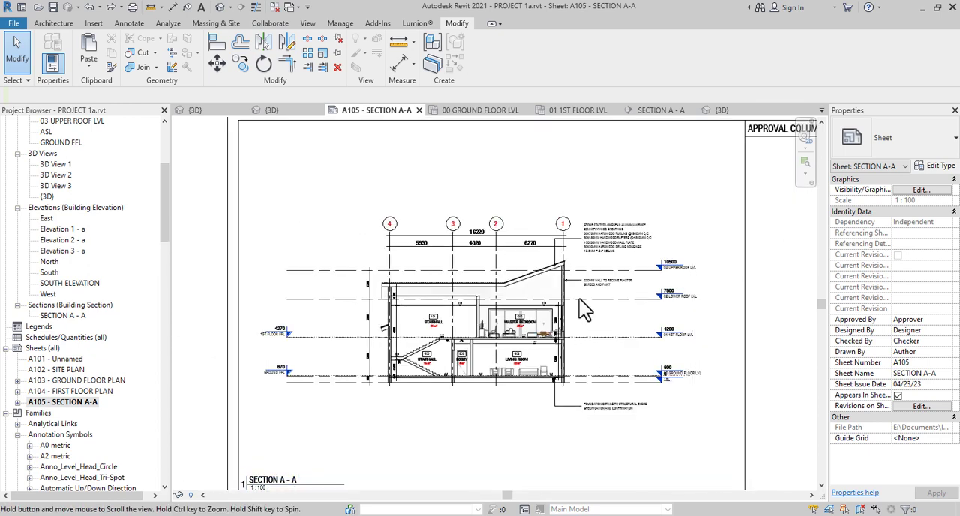
scroll(579, 298, "down", 3)
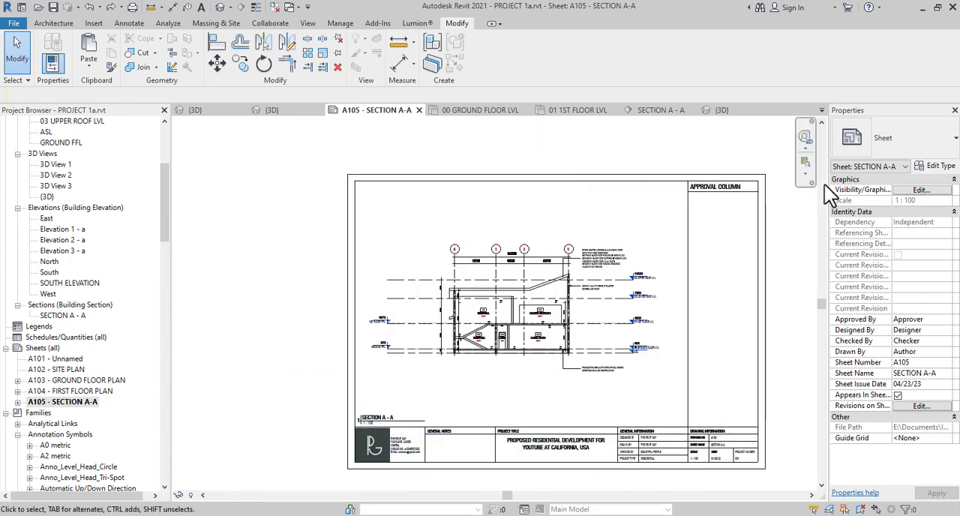